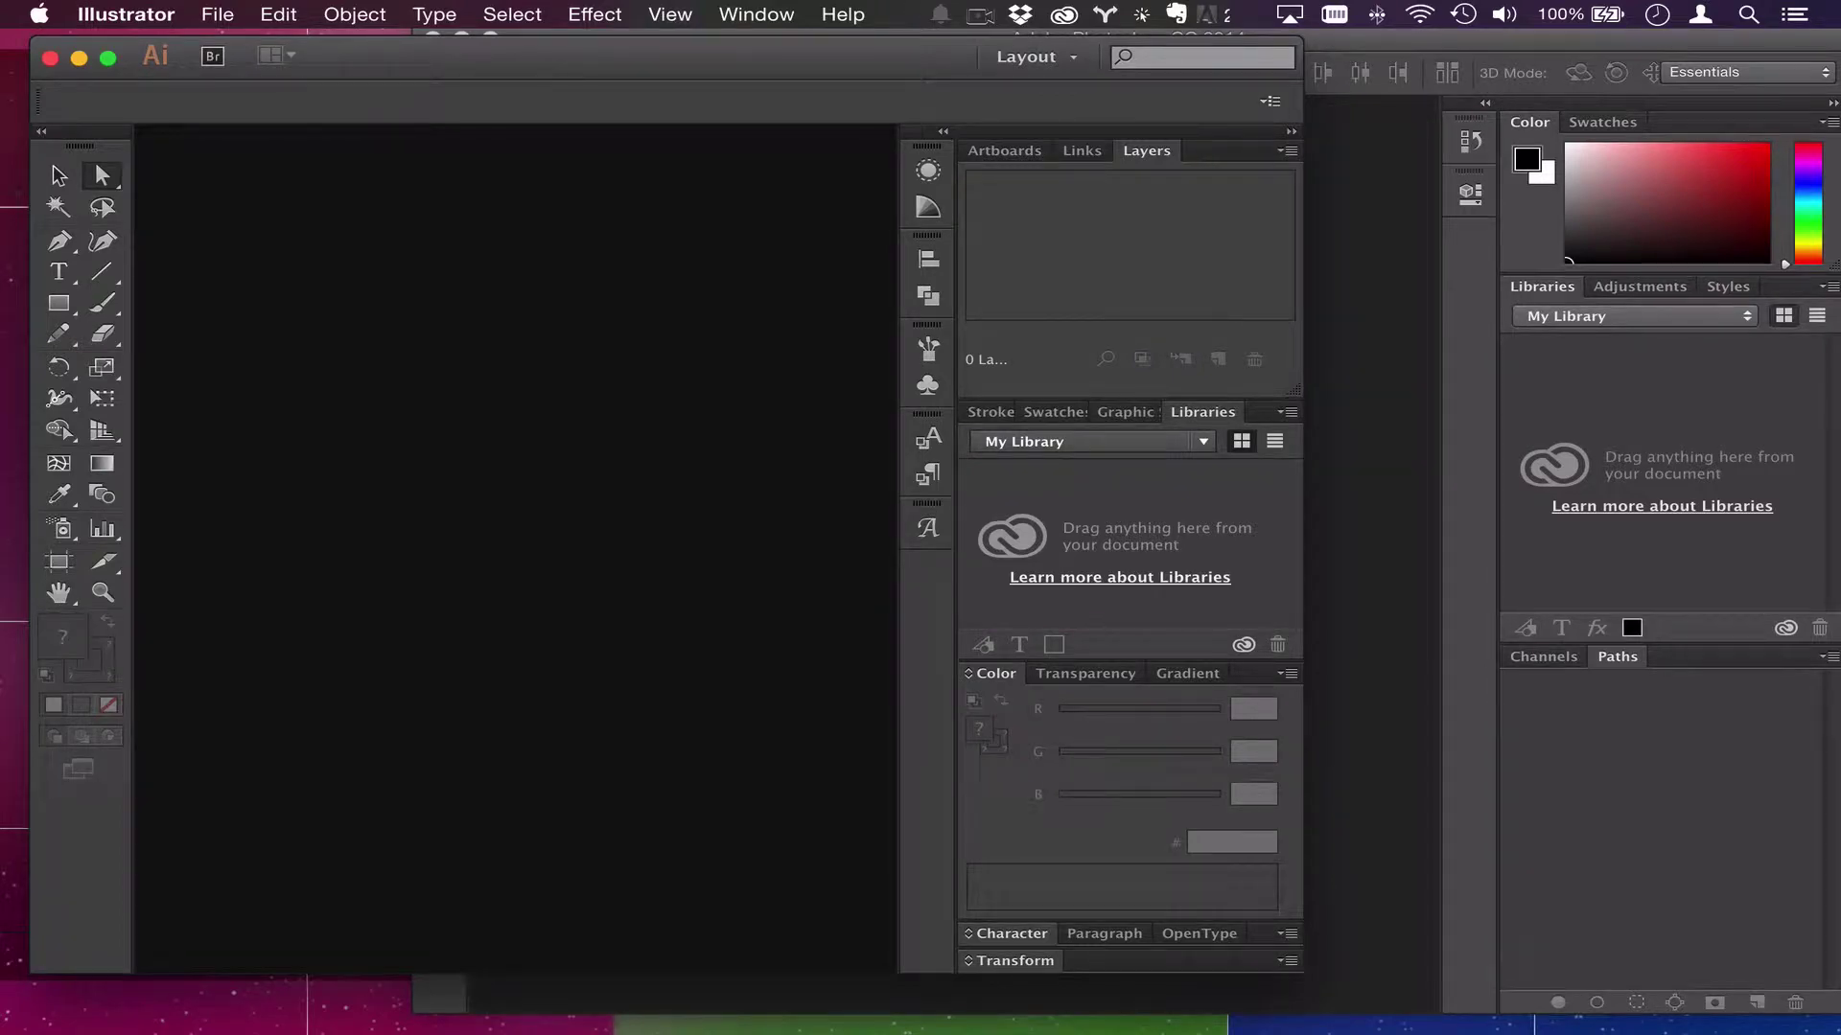
Step: Rearrange the YouTube and AutoCAD tutorial windows, then put them away
key("super+Tab")
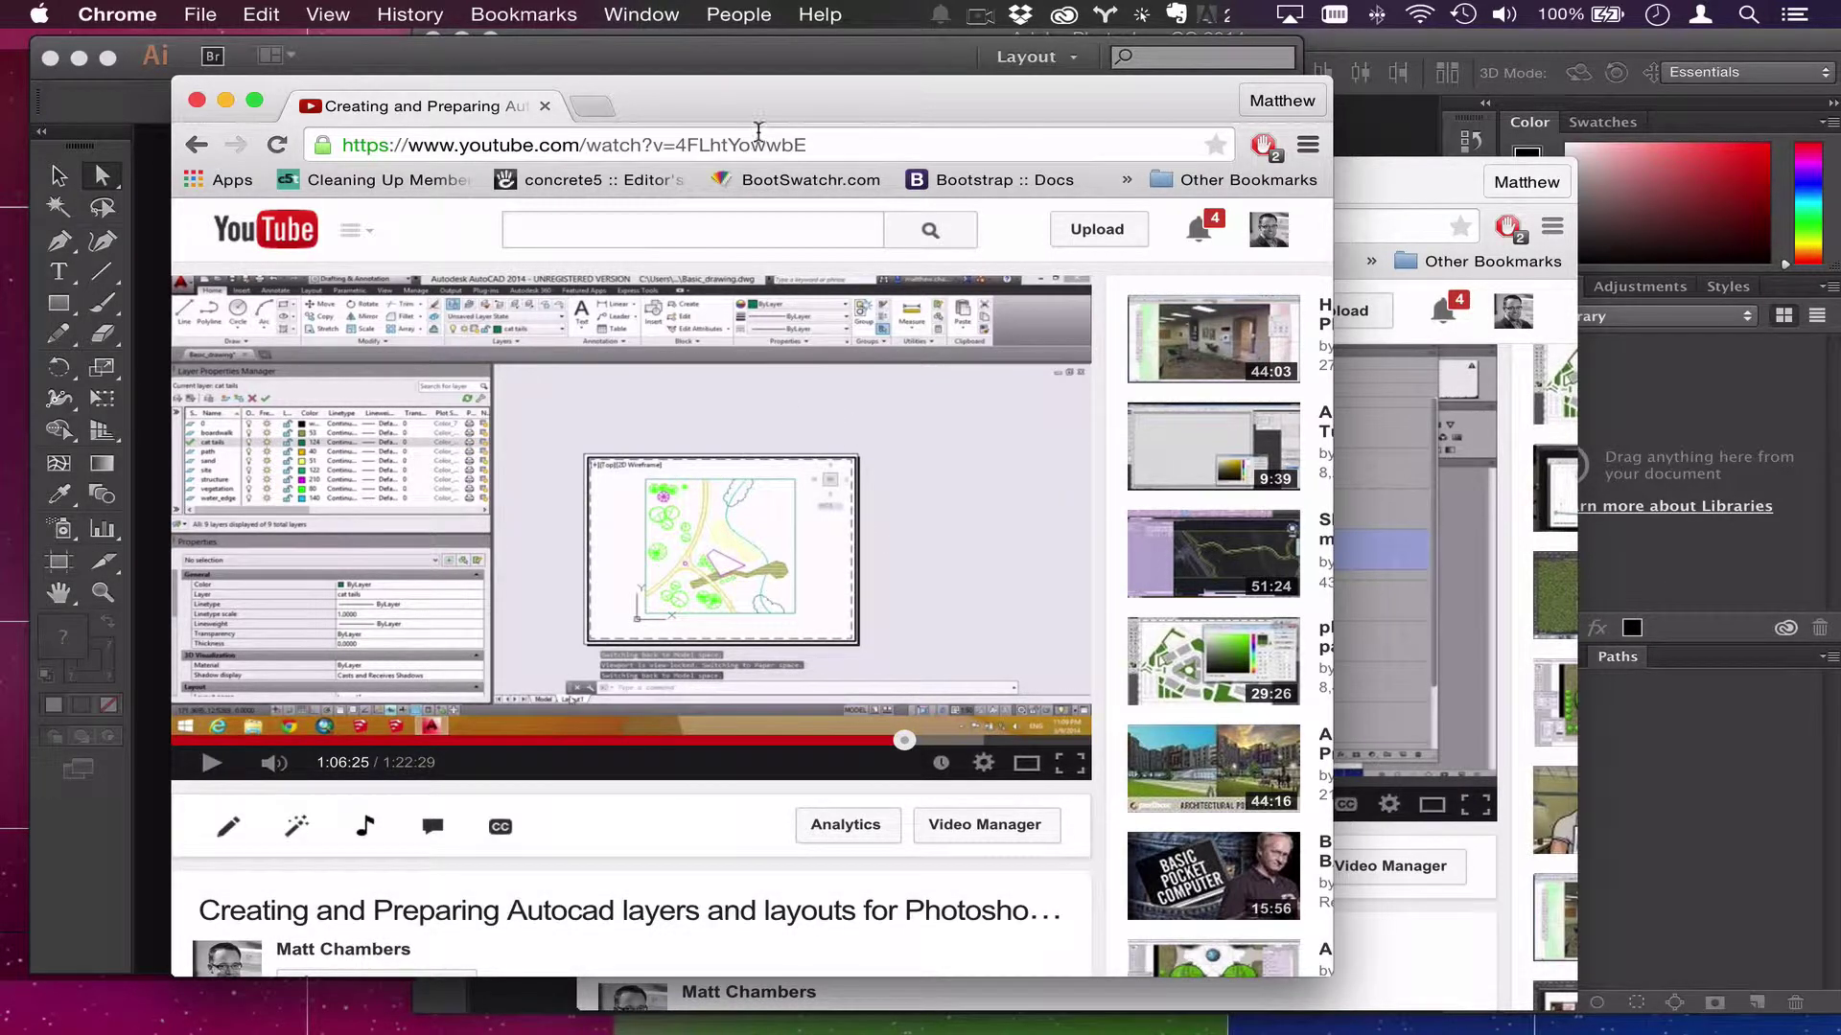
left_click_drag(767, 113, 833, 98)
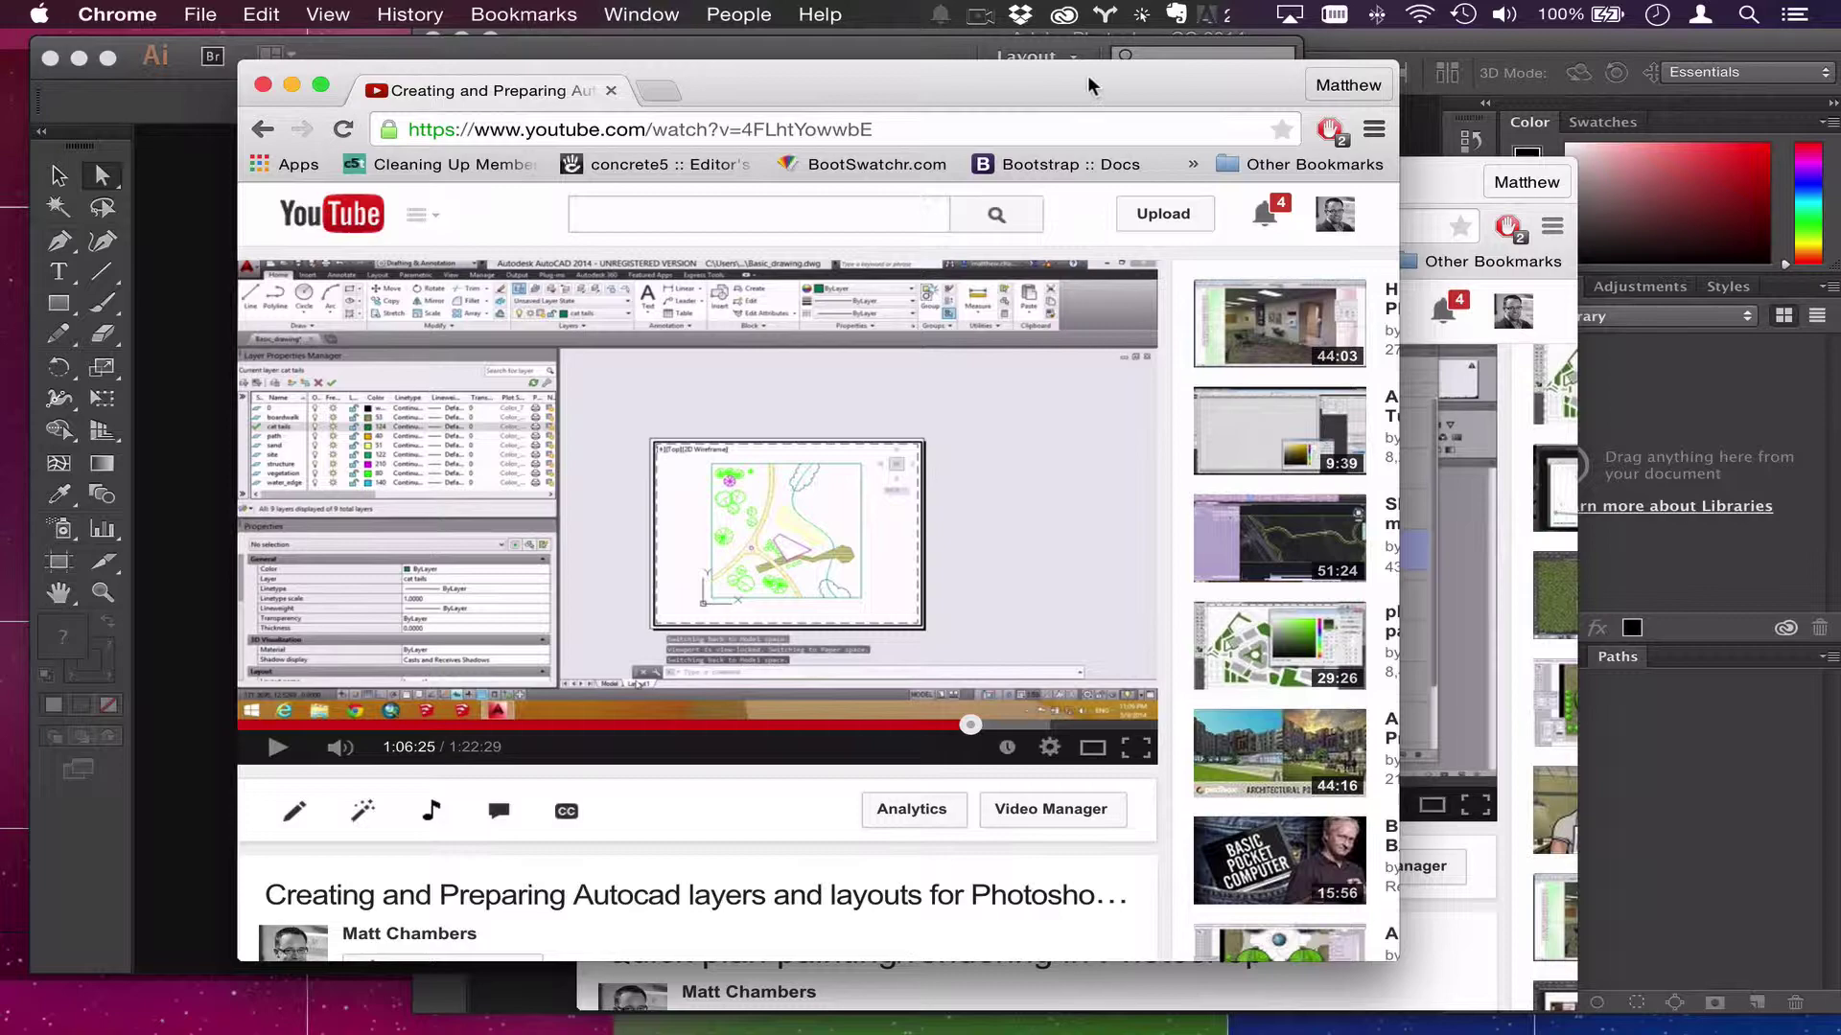
key("super+w")
left_click_drag(1199, 176, 1009, 122)
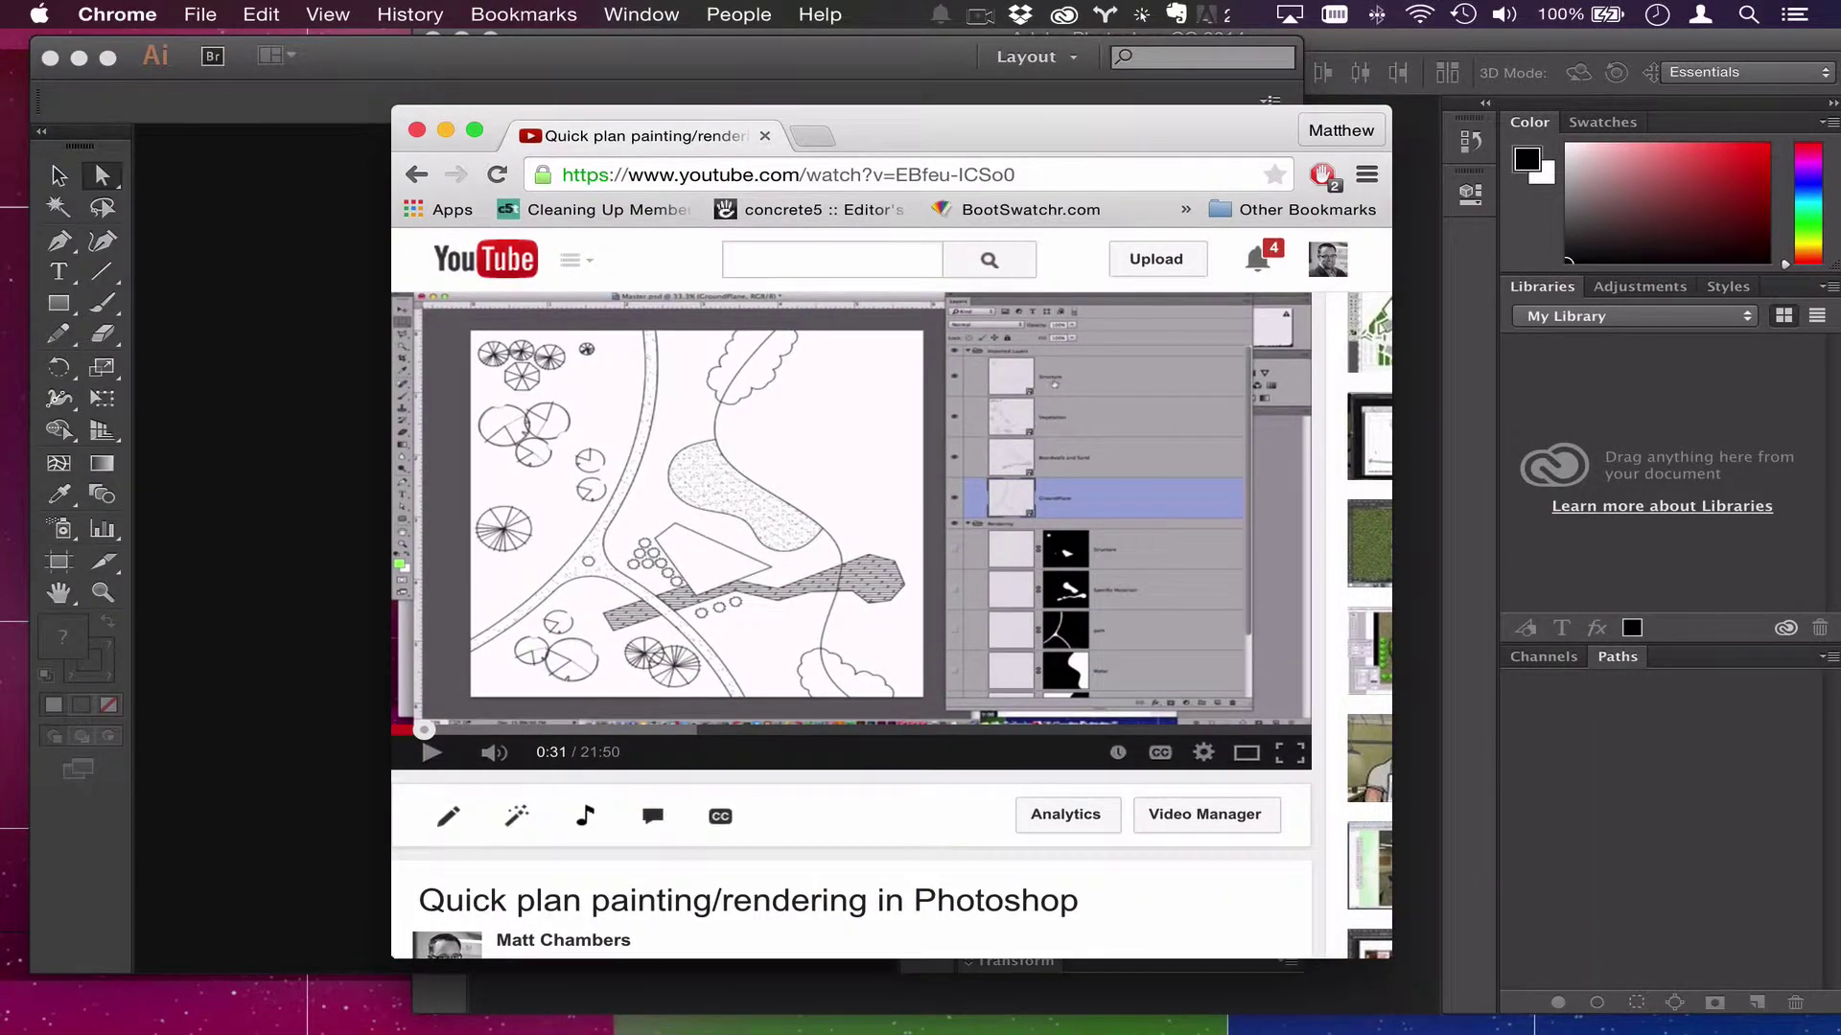
key("super+shift+t")
left_click_drag(1109, 205, 1064, 108)
key("super+w")
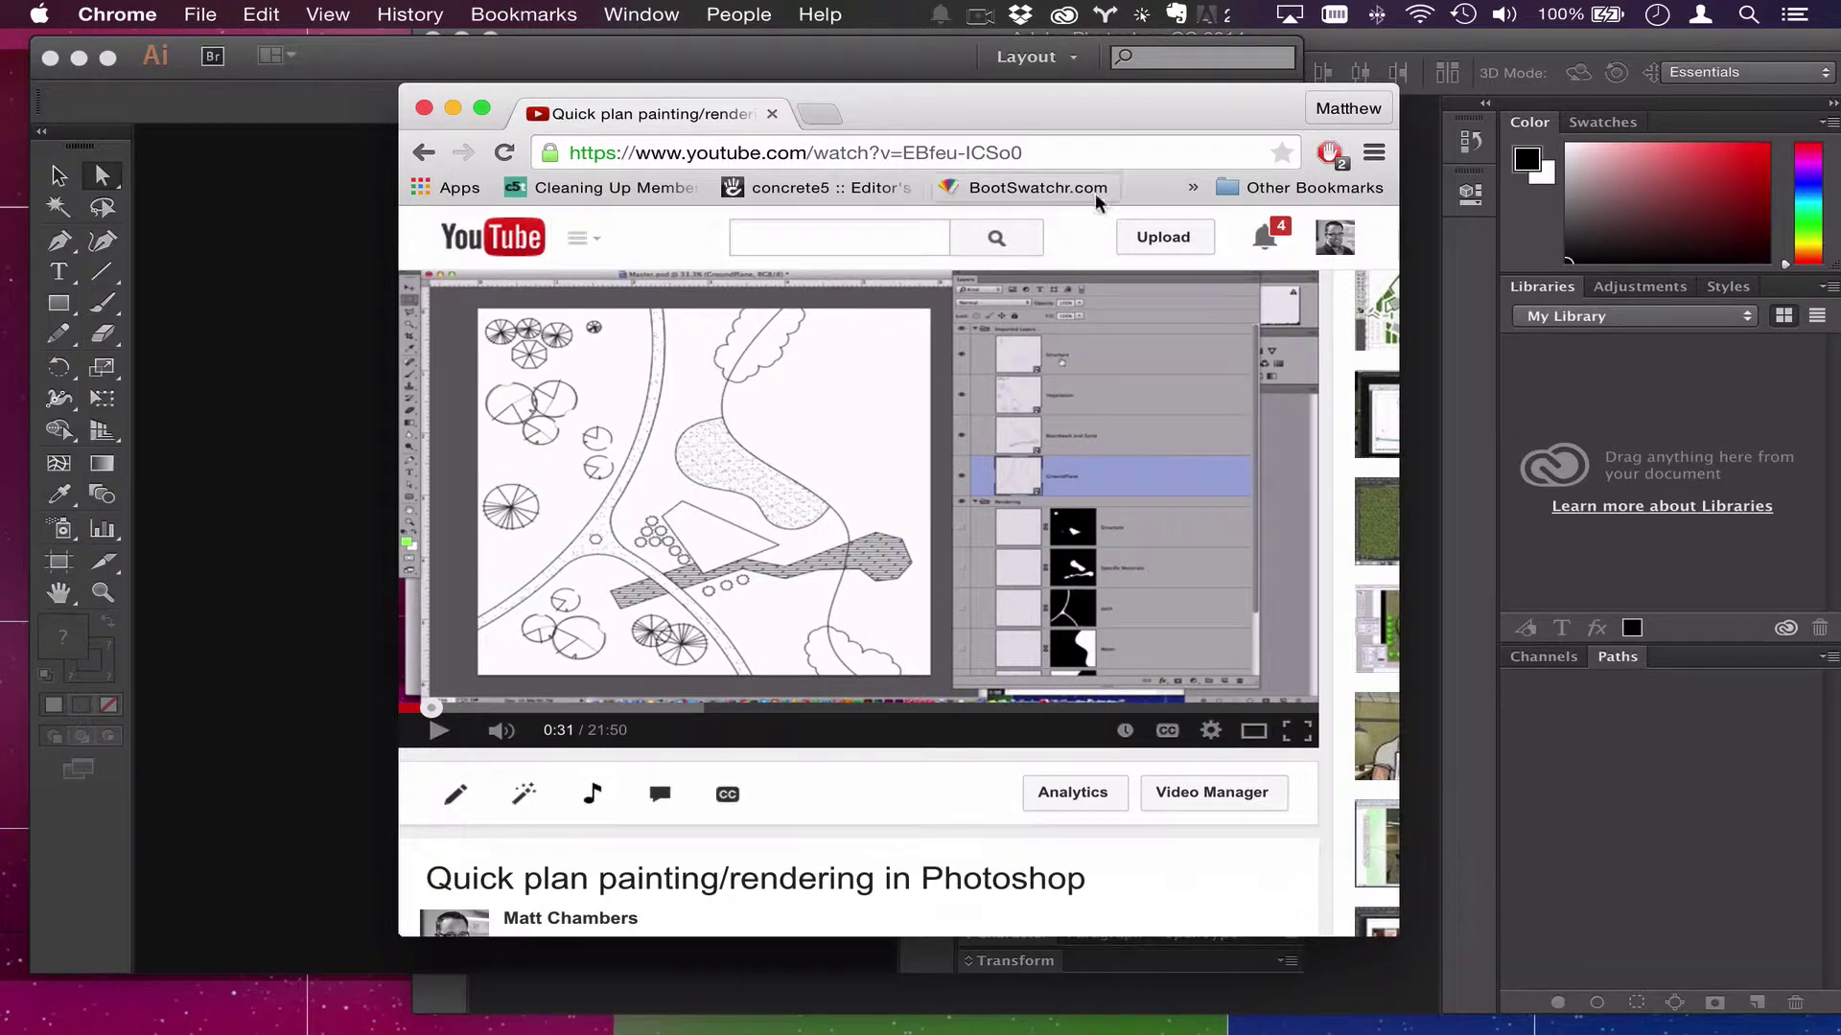
key("super+w")
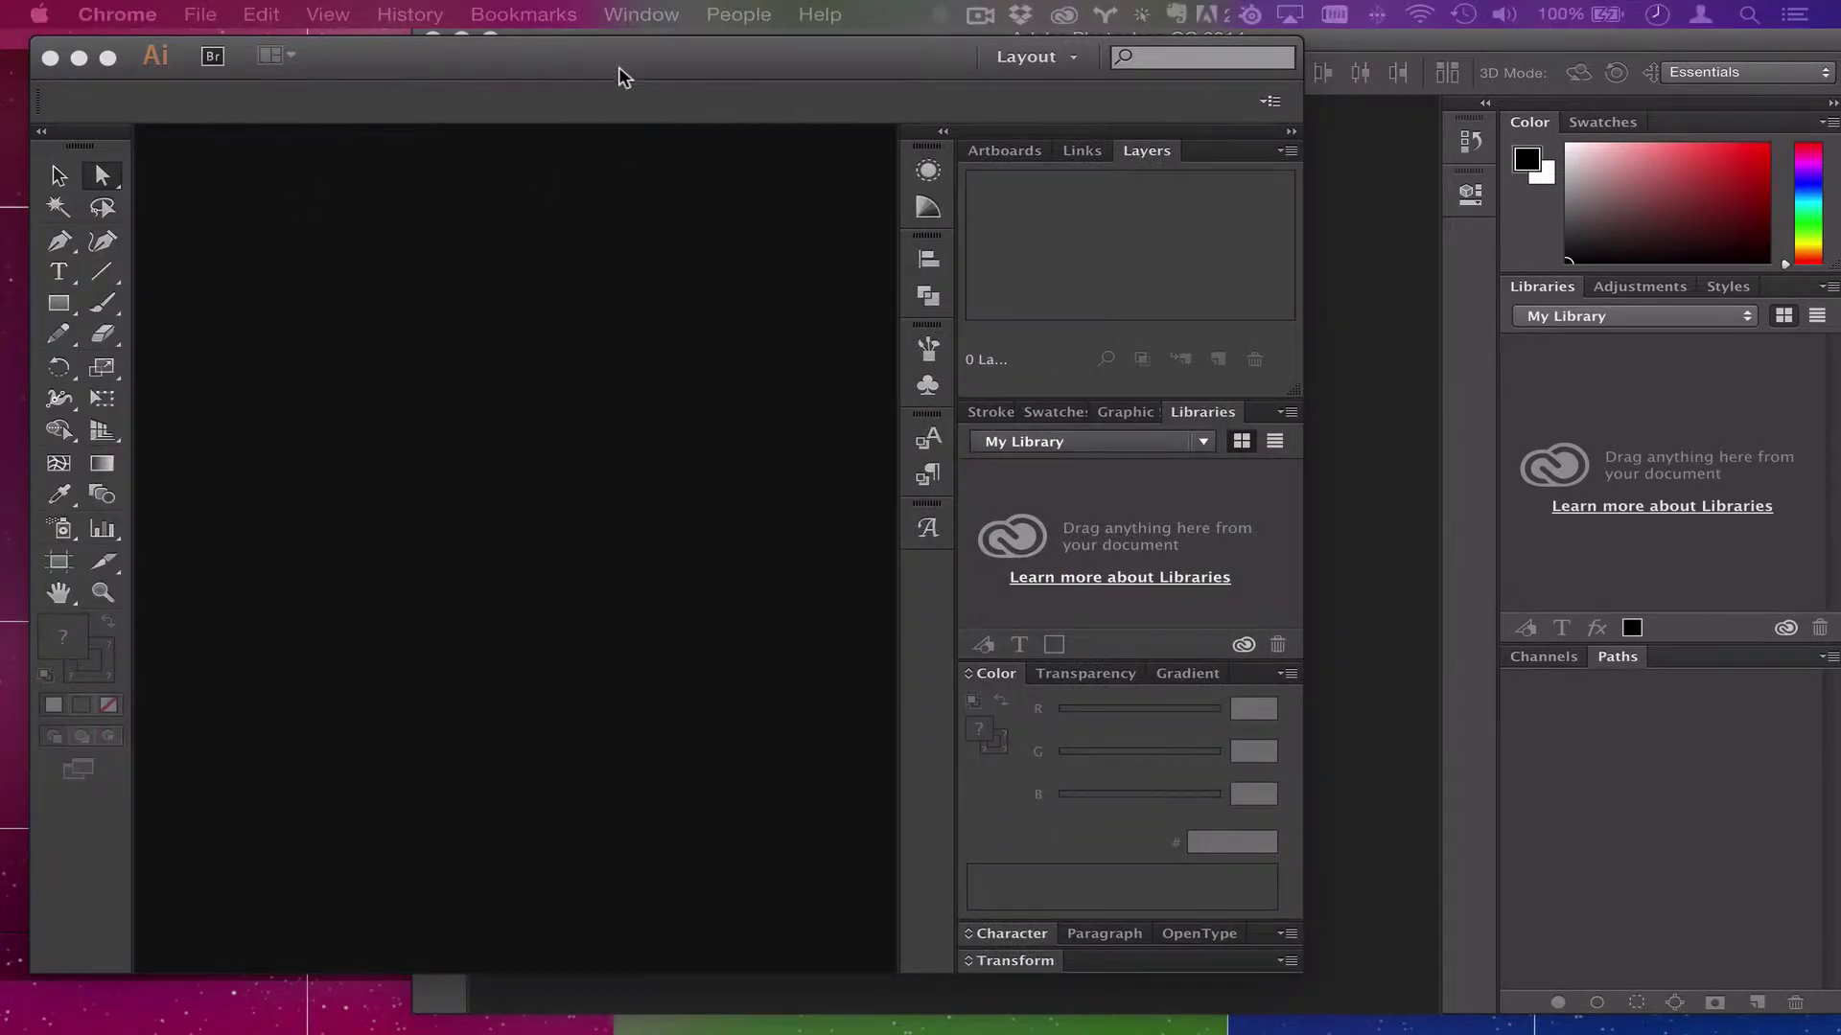
Step: Bring Photoshop to the front and show the File menu's Open Recent list
left_click(625, 75)
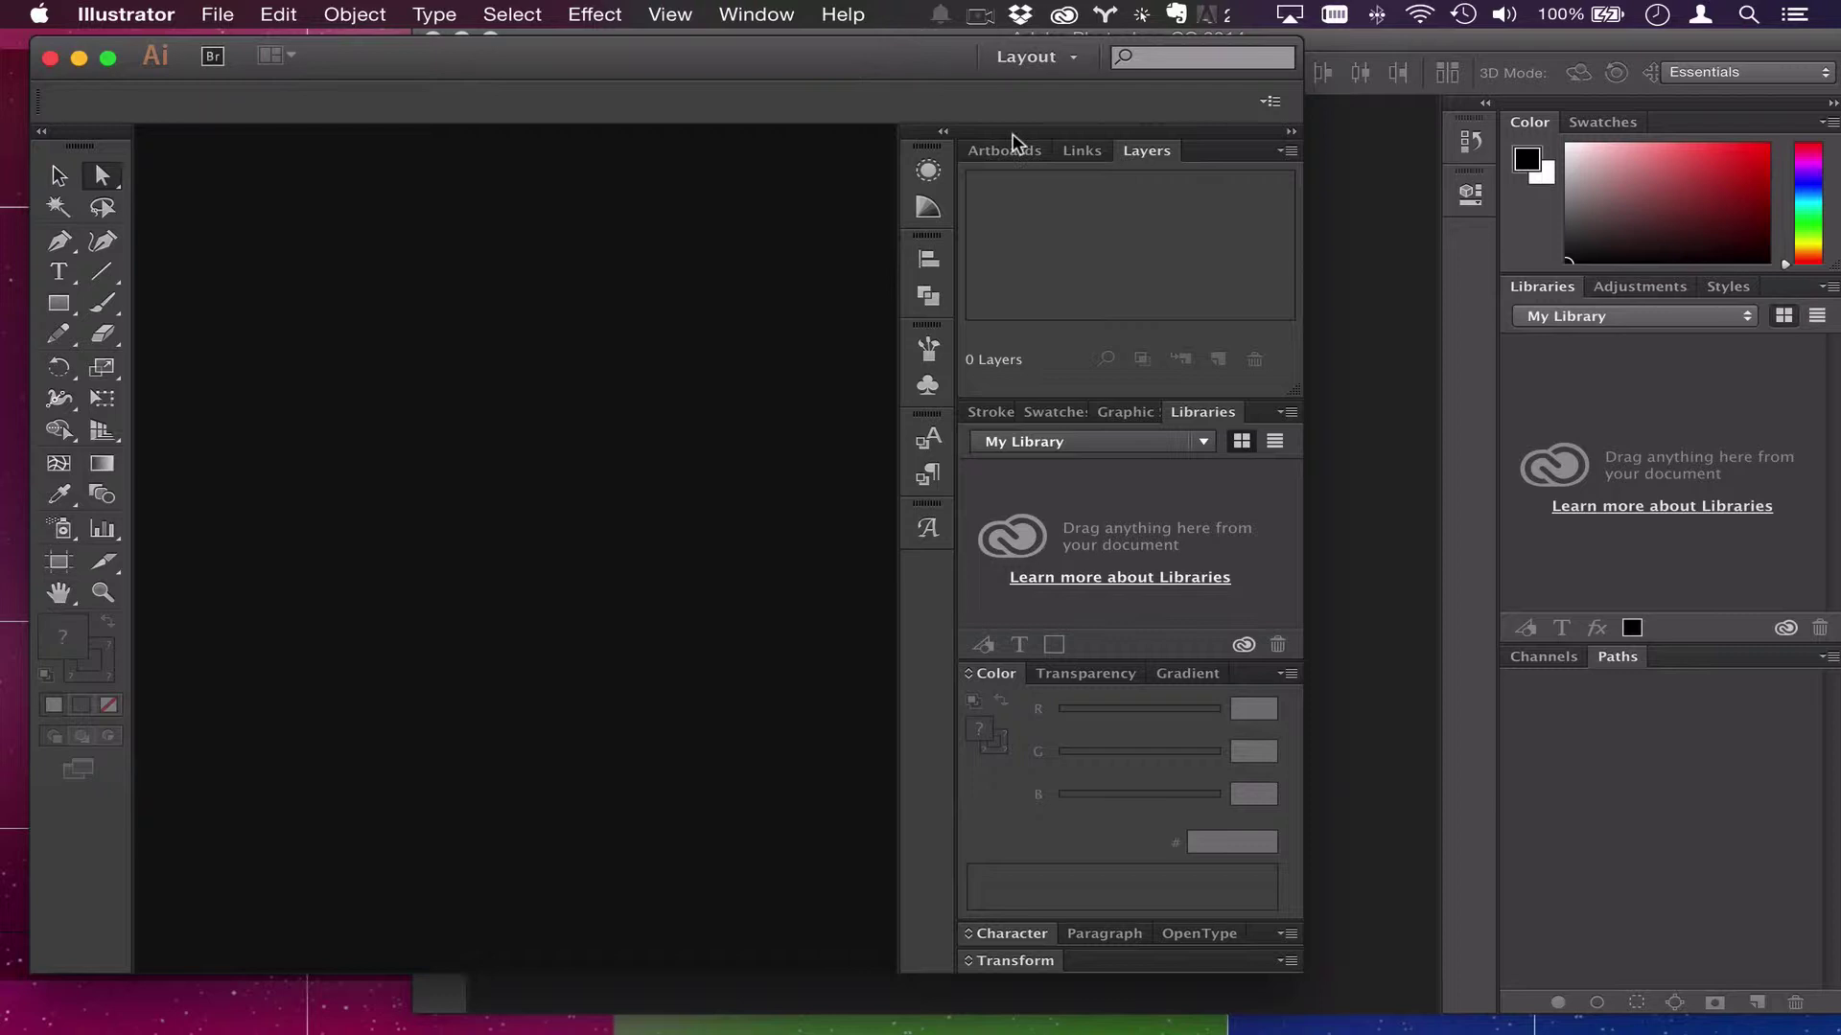
left_click(1426, 43)
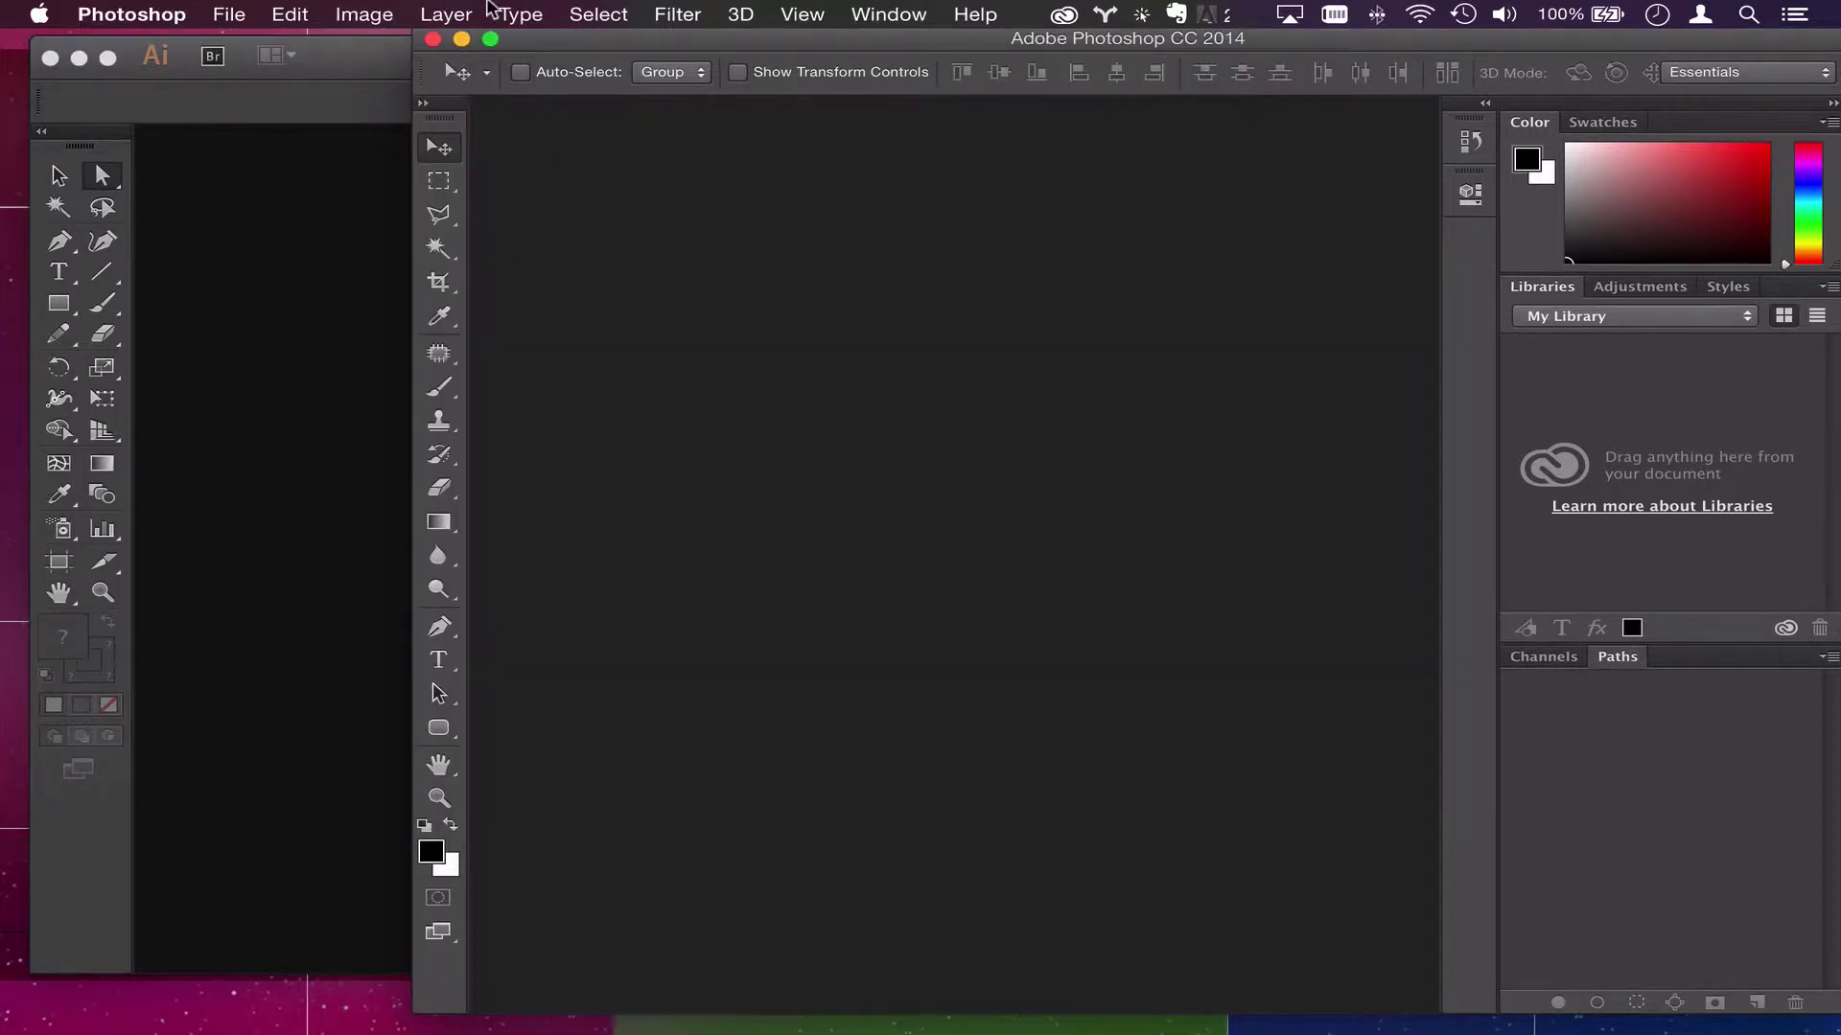
left_click(242, 14)
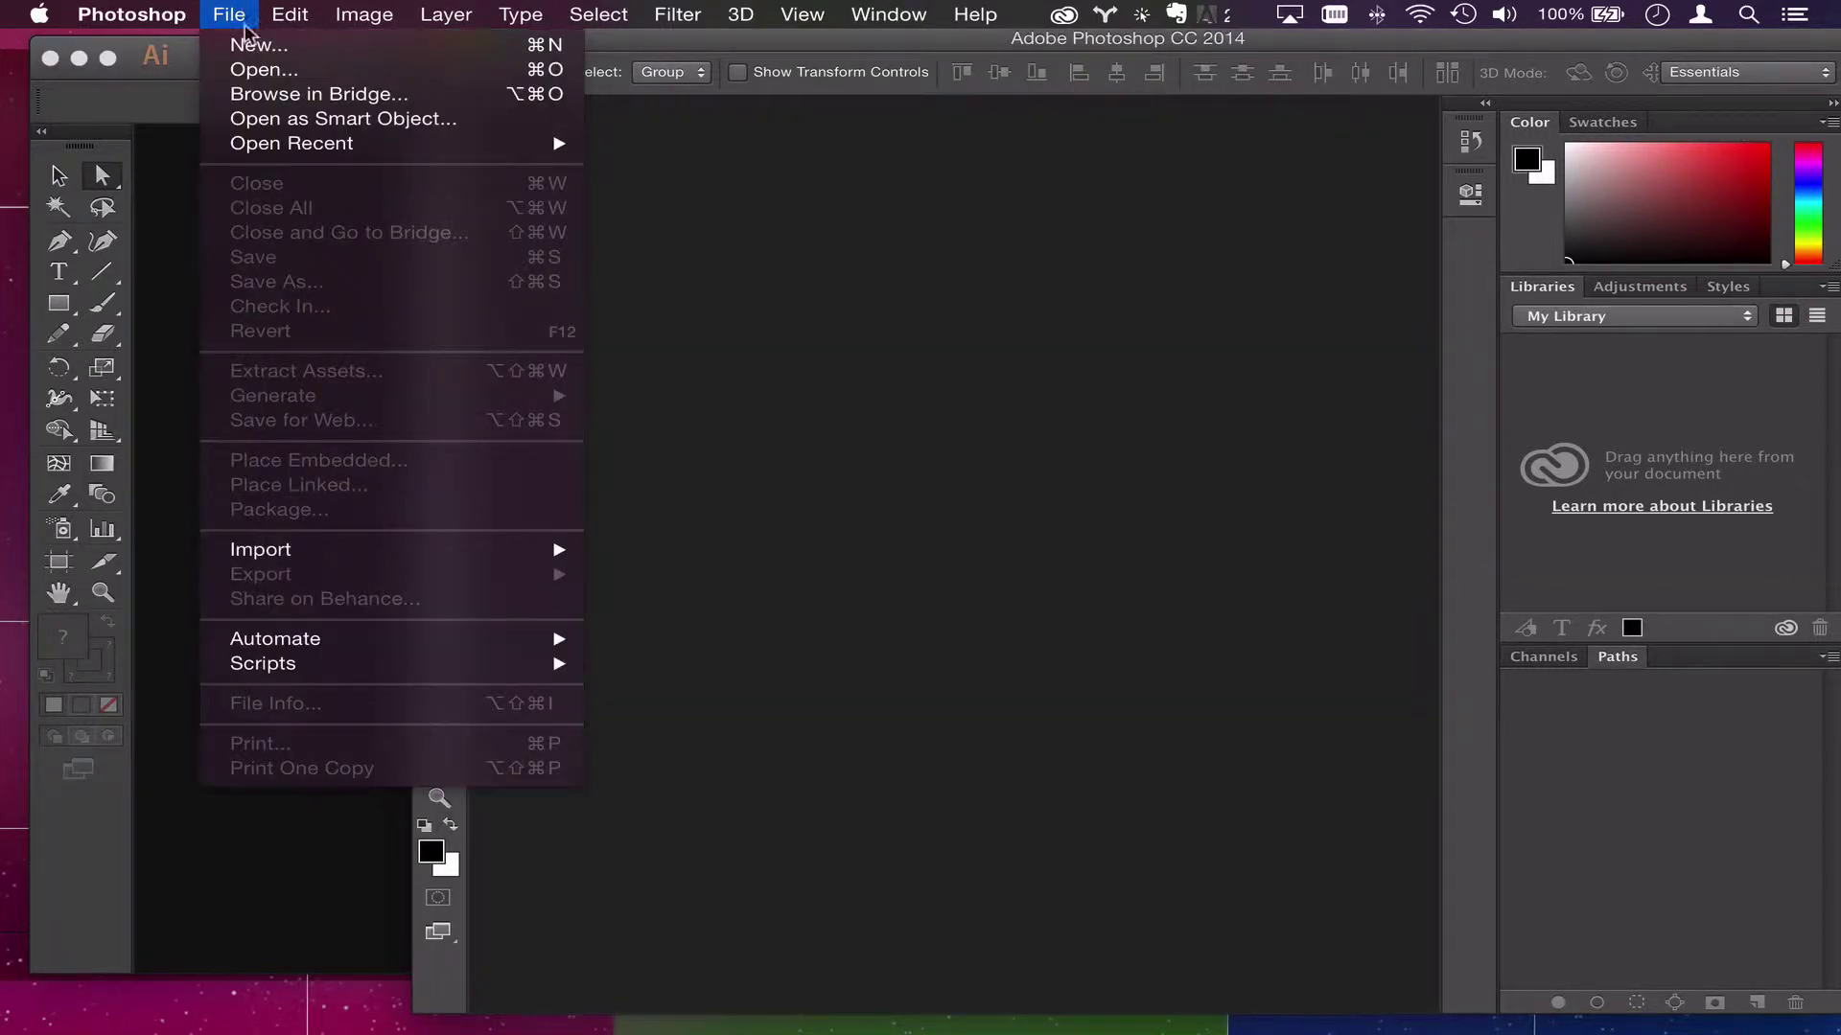
mouse_move(284, 152)
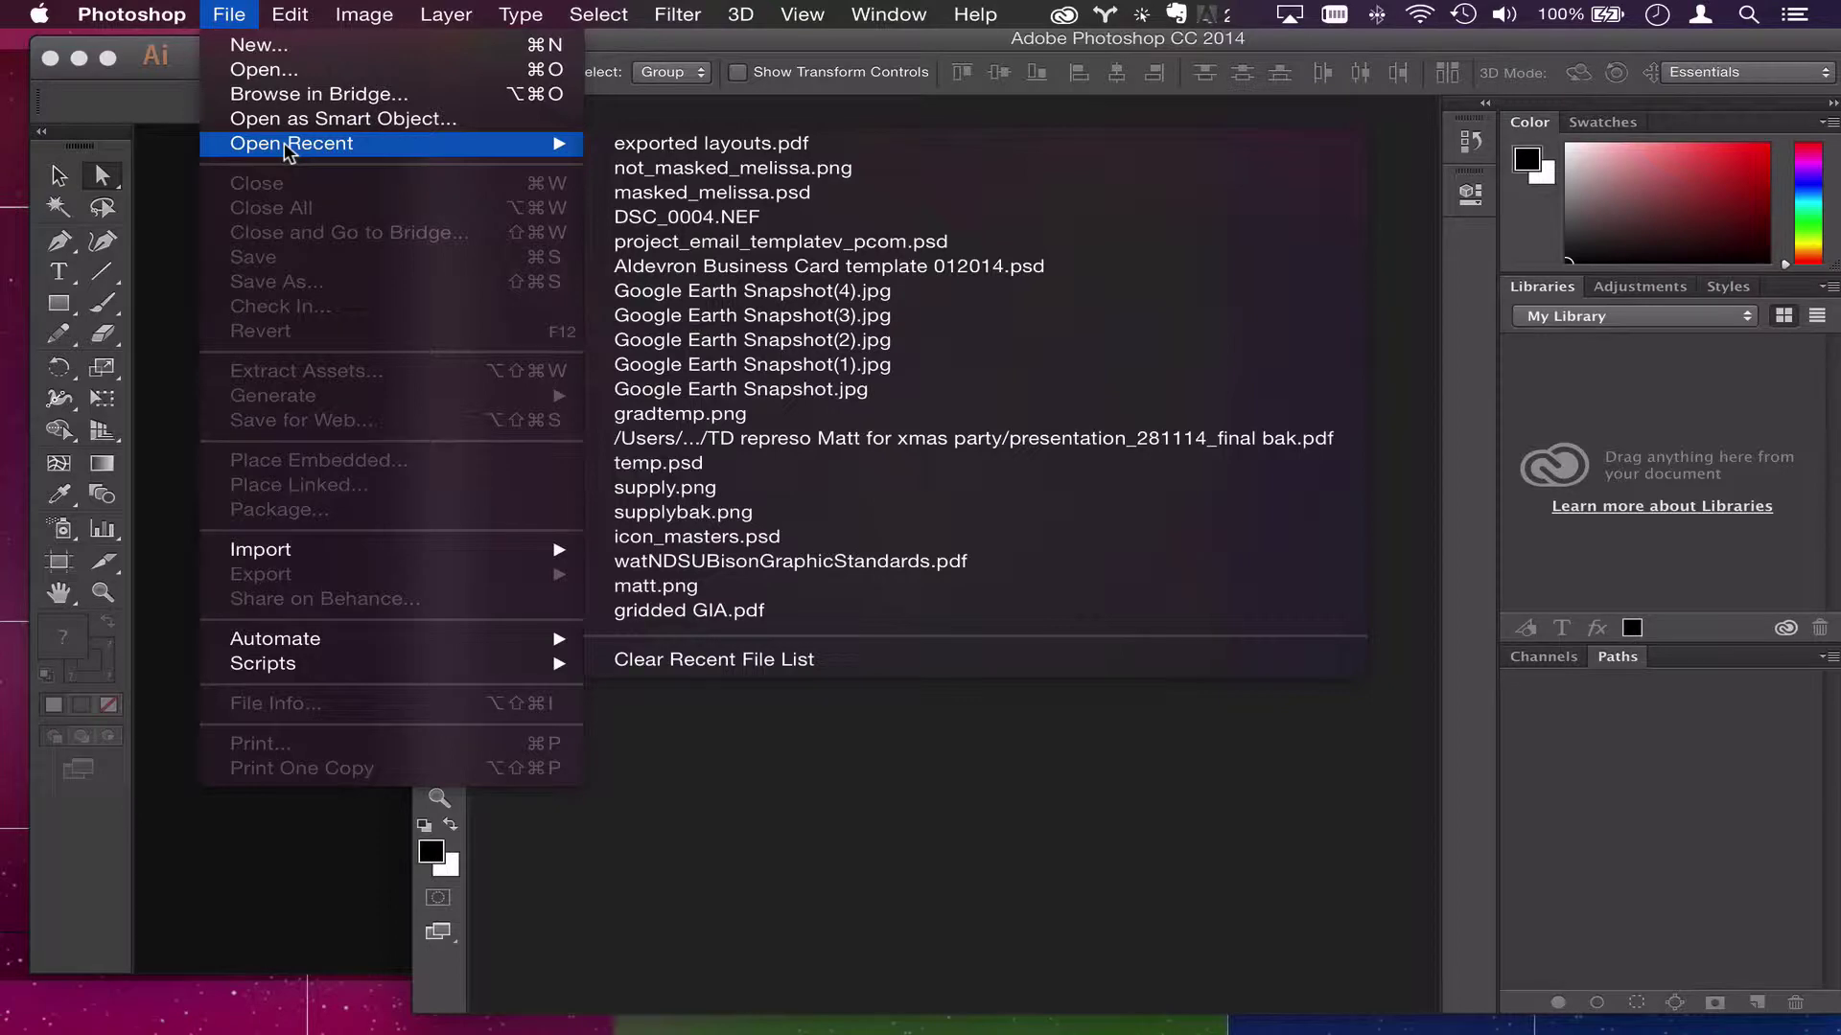
Step: Open exported layouts.pdf from the Desktop
left_click(288, 70)
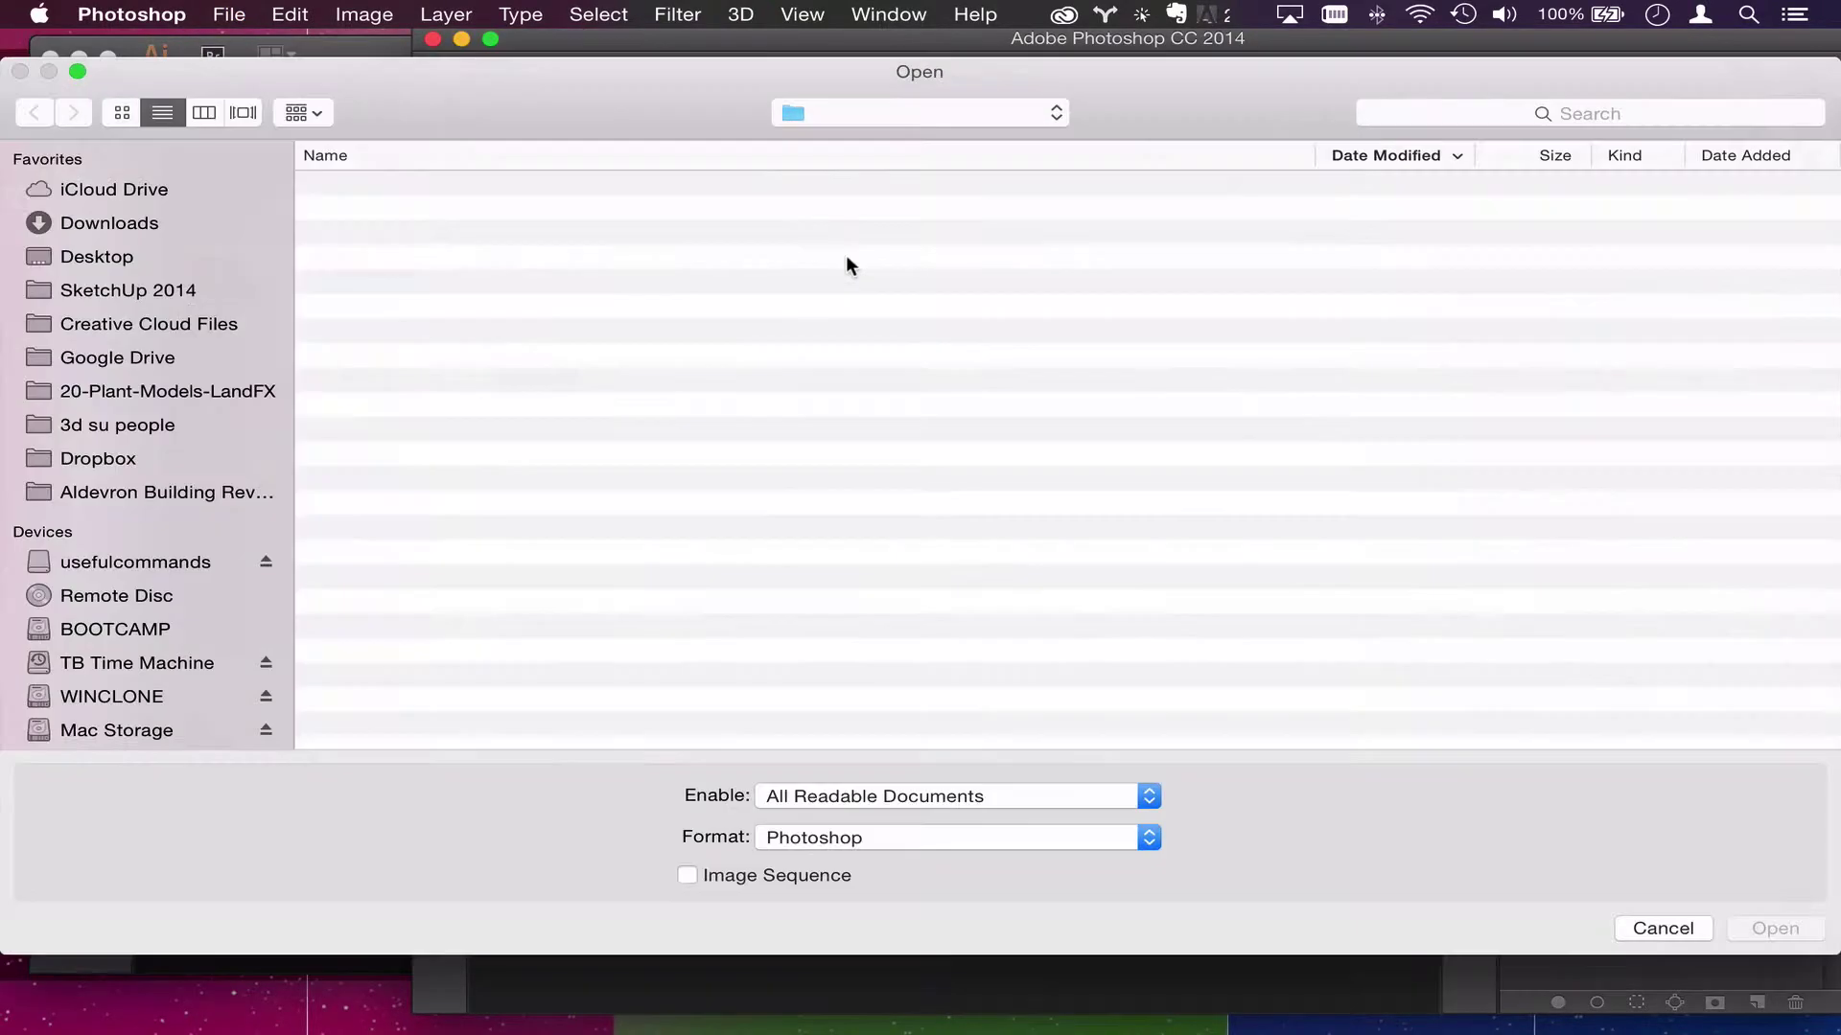
left_click(440, 555)
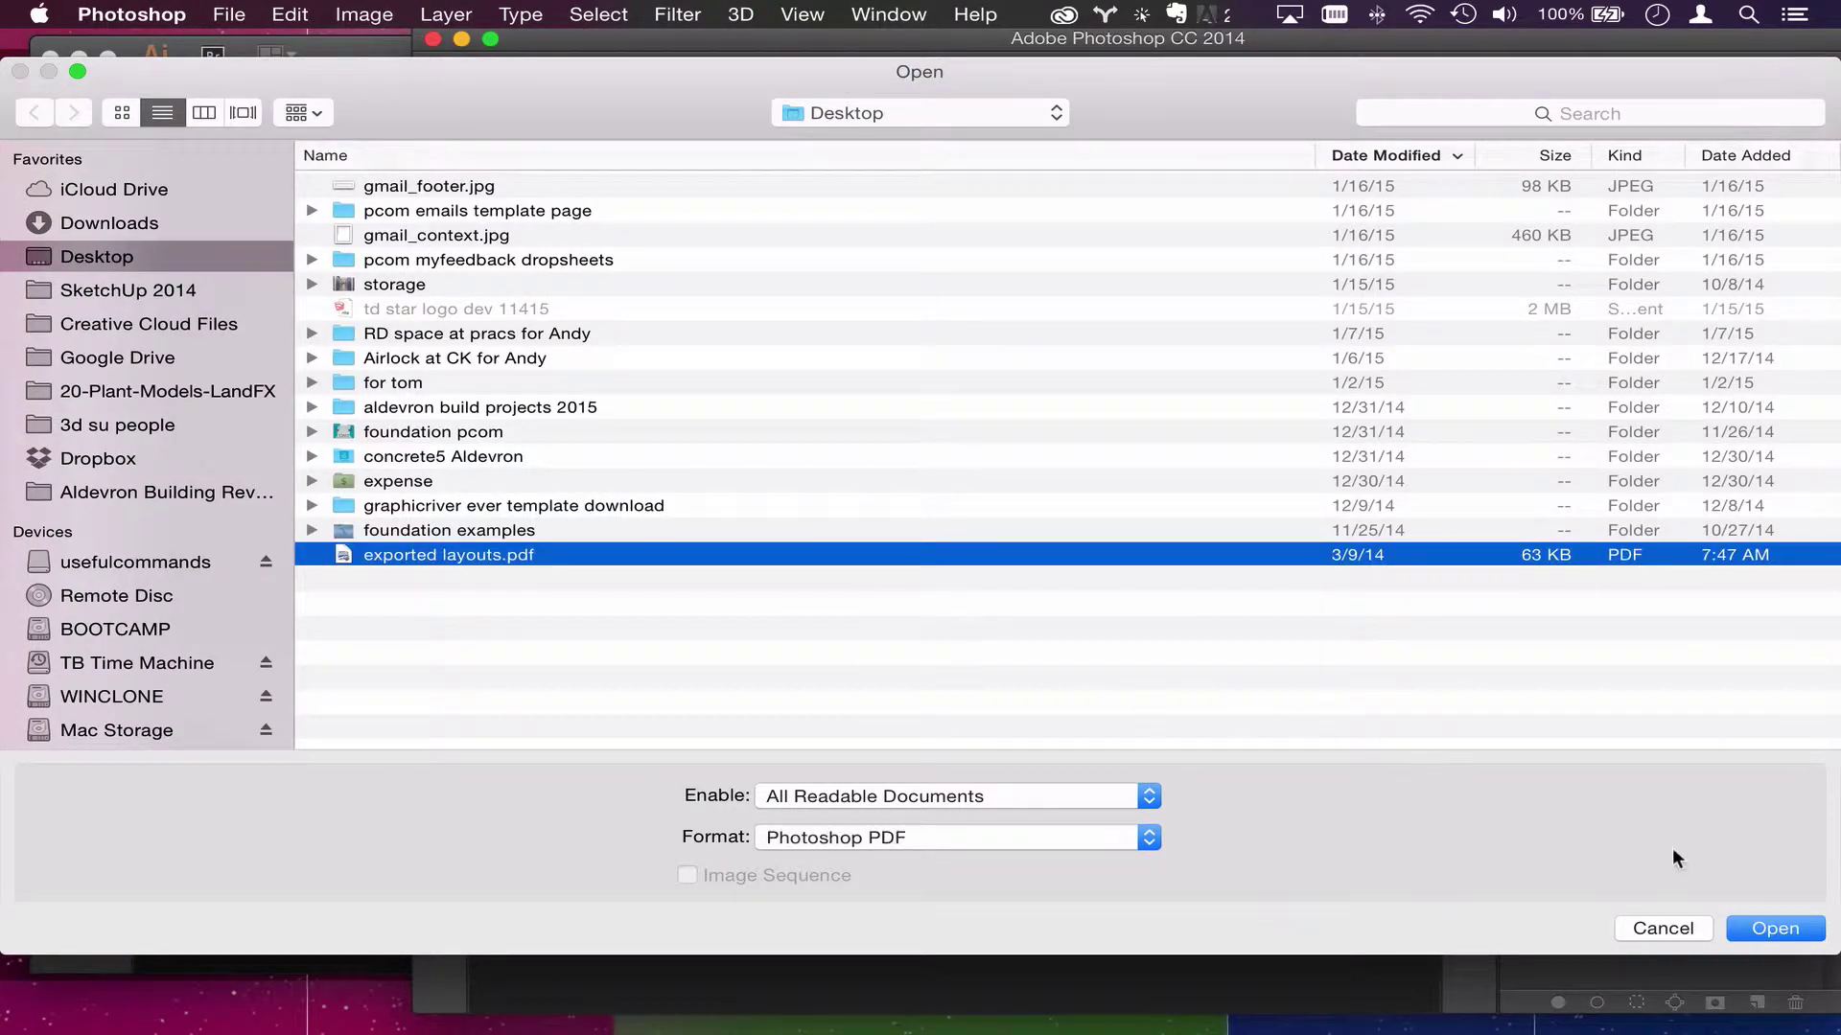
left_click(1768, 930)
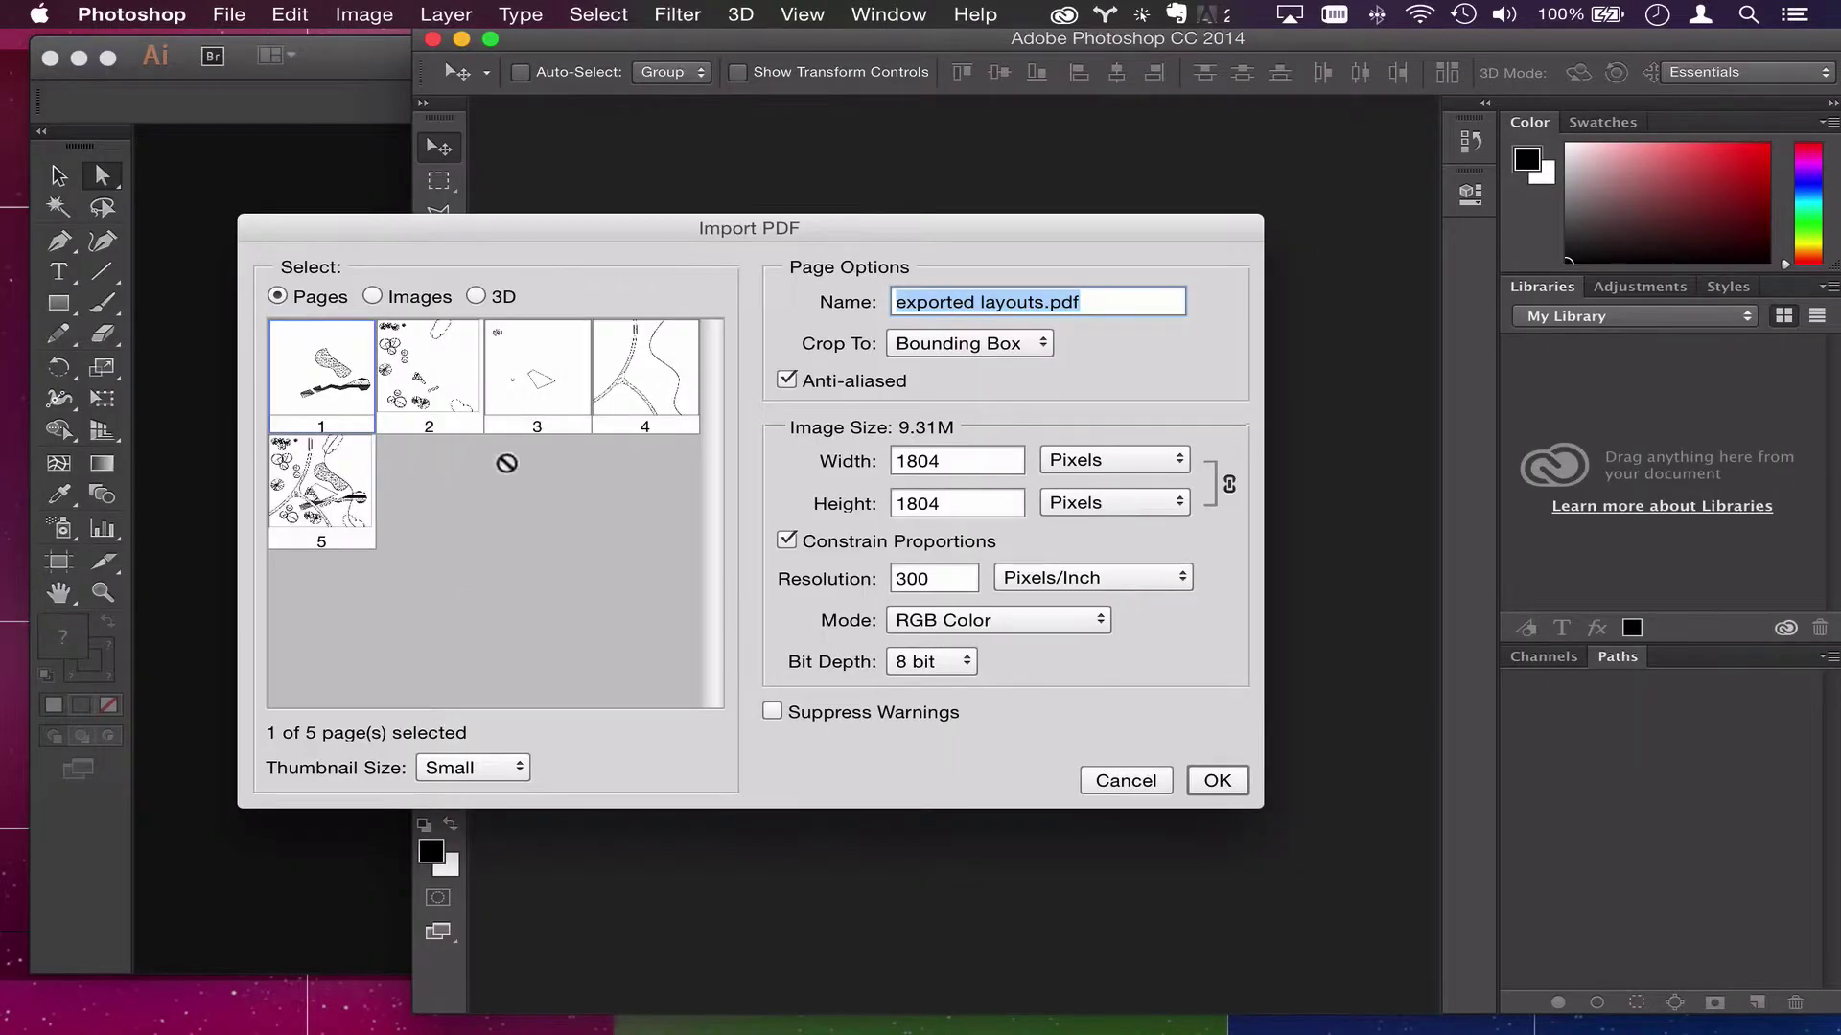
Step: Preview PDF pages 2–5, then select page 1 at 1804 × 1804 pixels for import
left_click(449, 399)
left_click(559, 395)
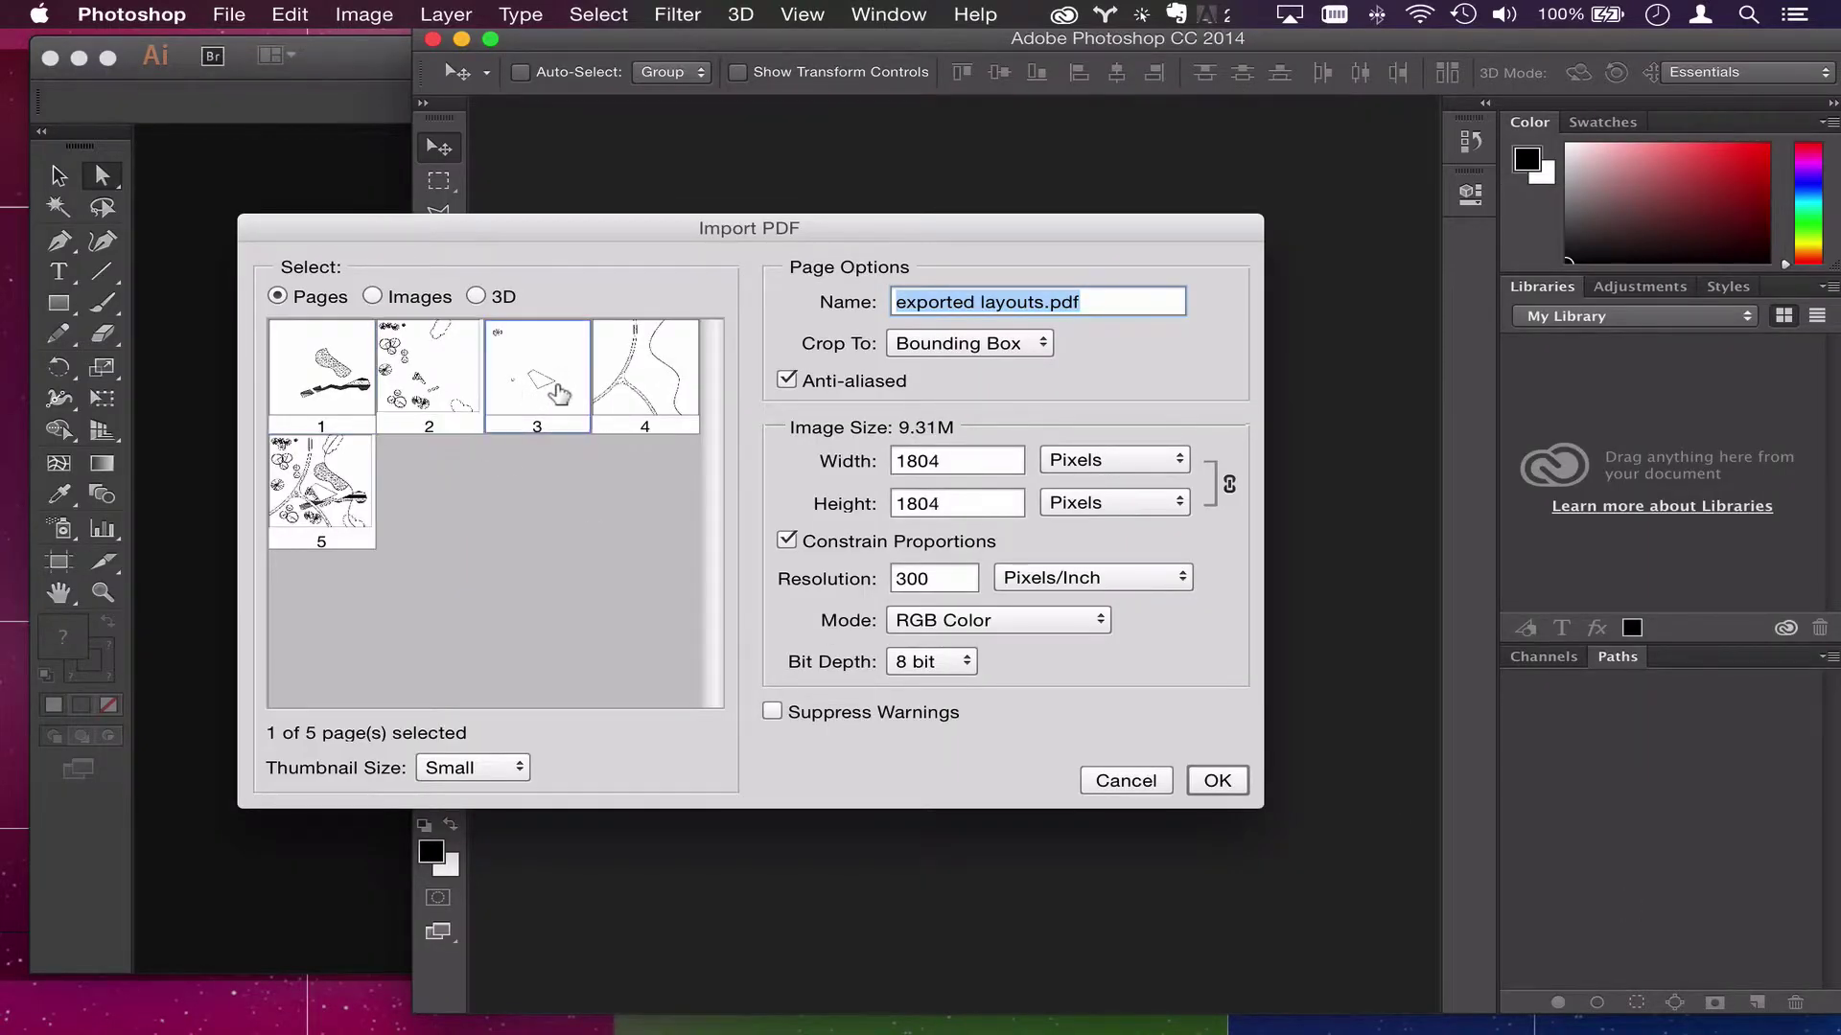
left_click(650, 389)
left_click(315, 380)
left_click(329, 473)
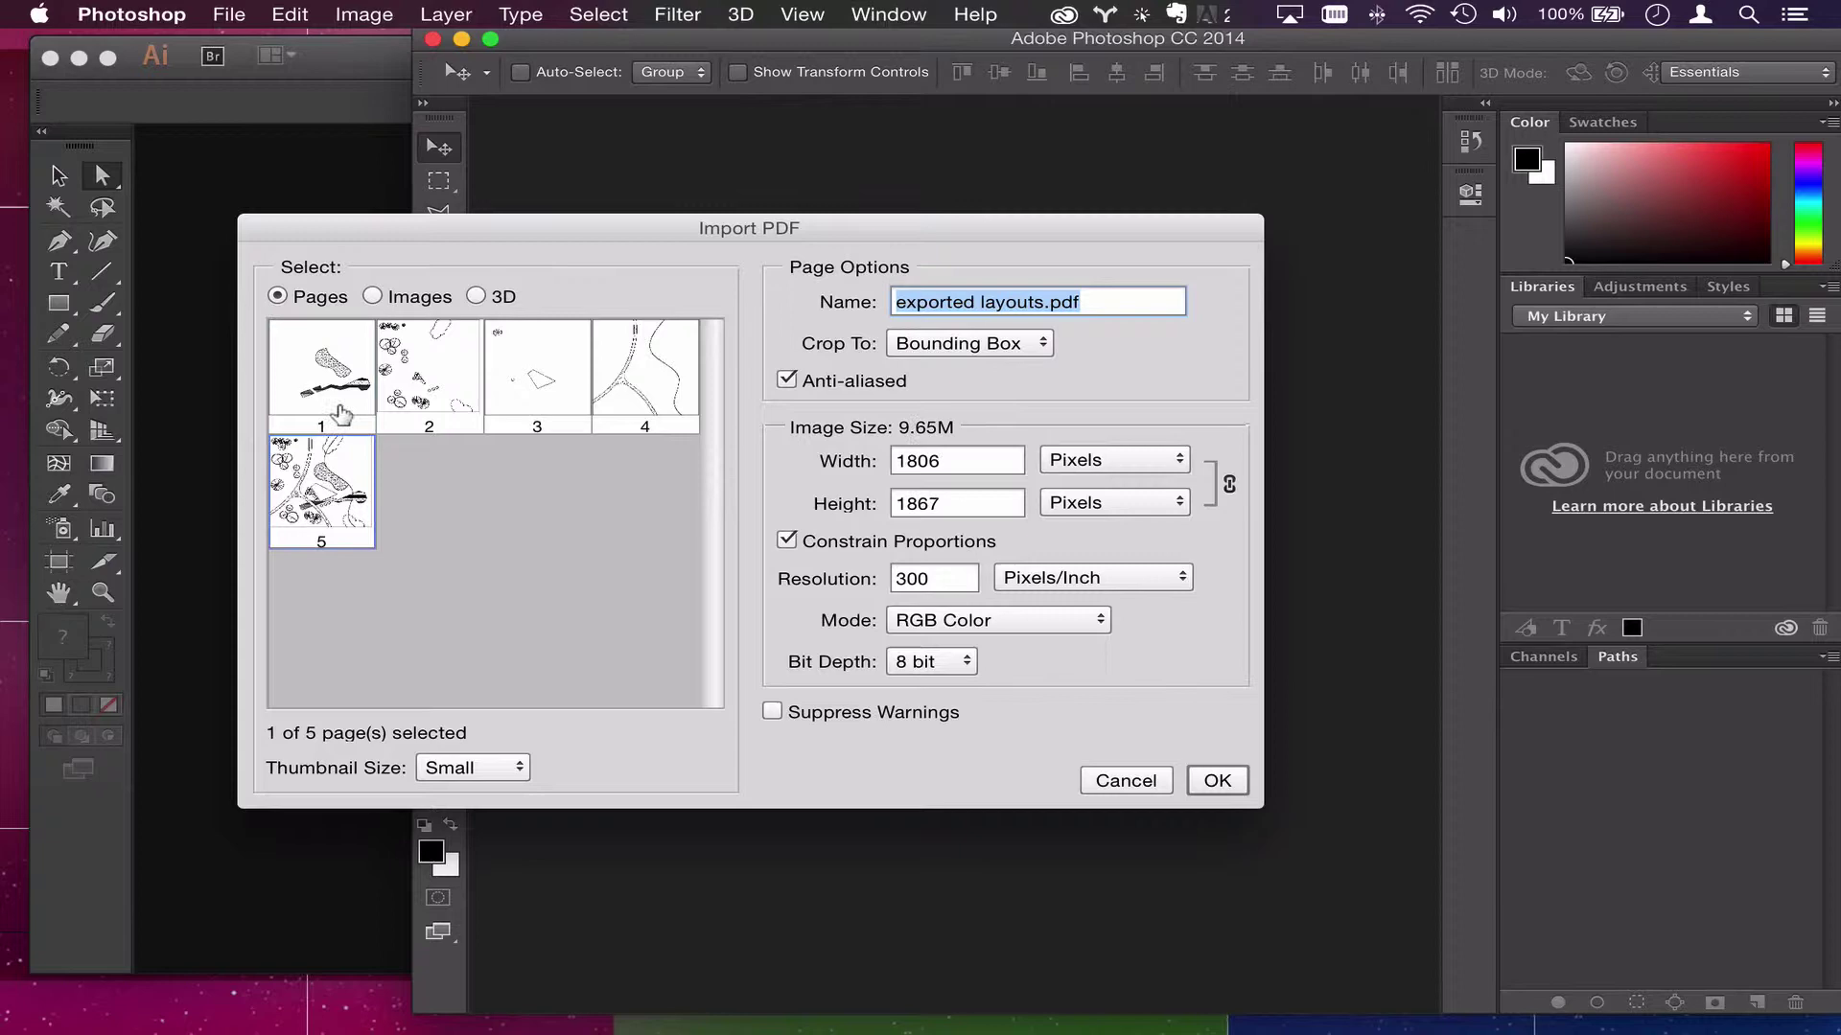
left_click(345, 393)
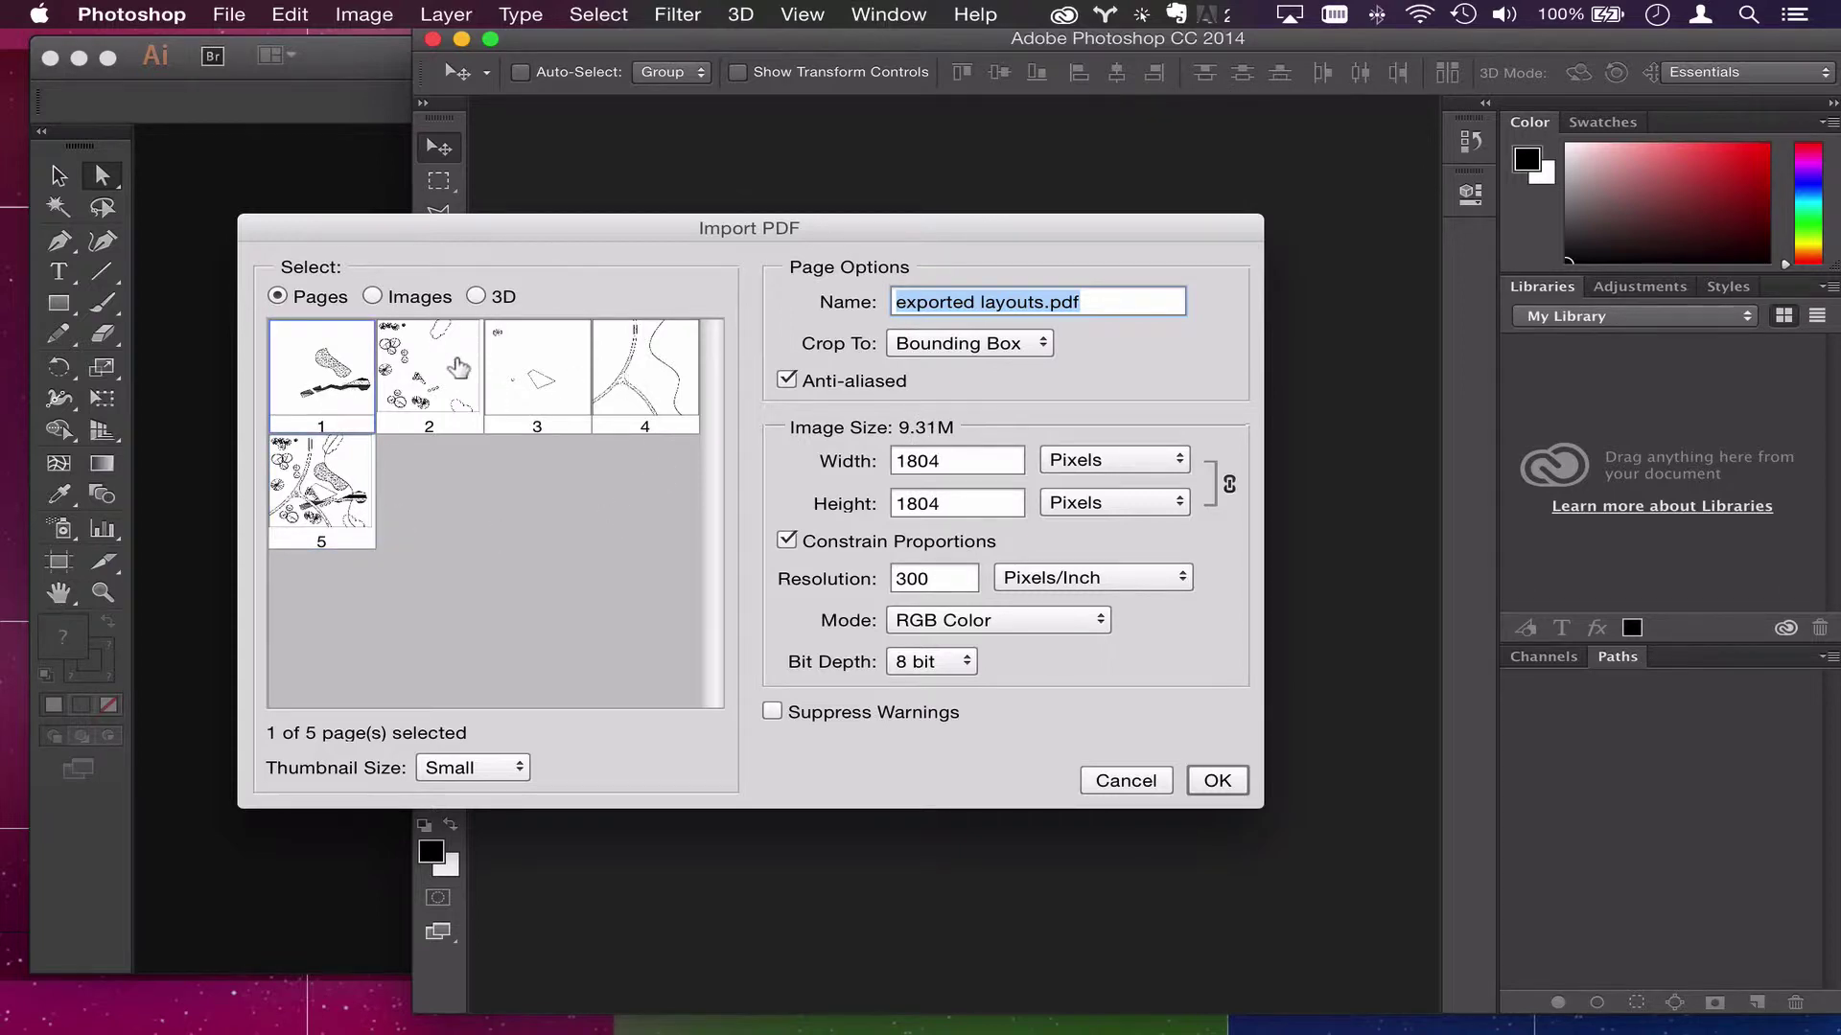
key("super+Tab")
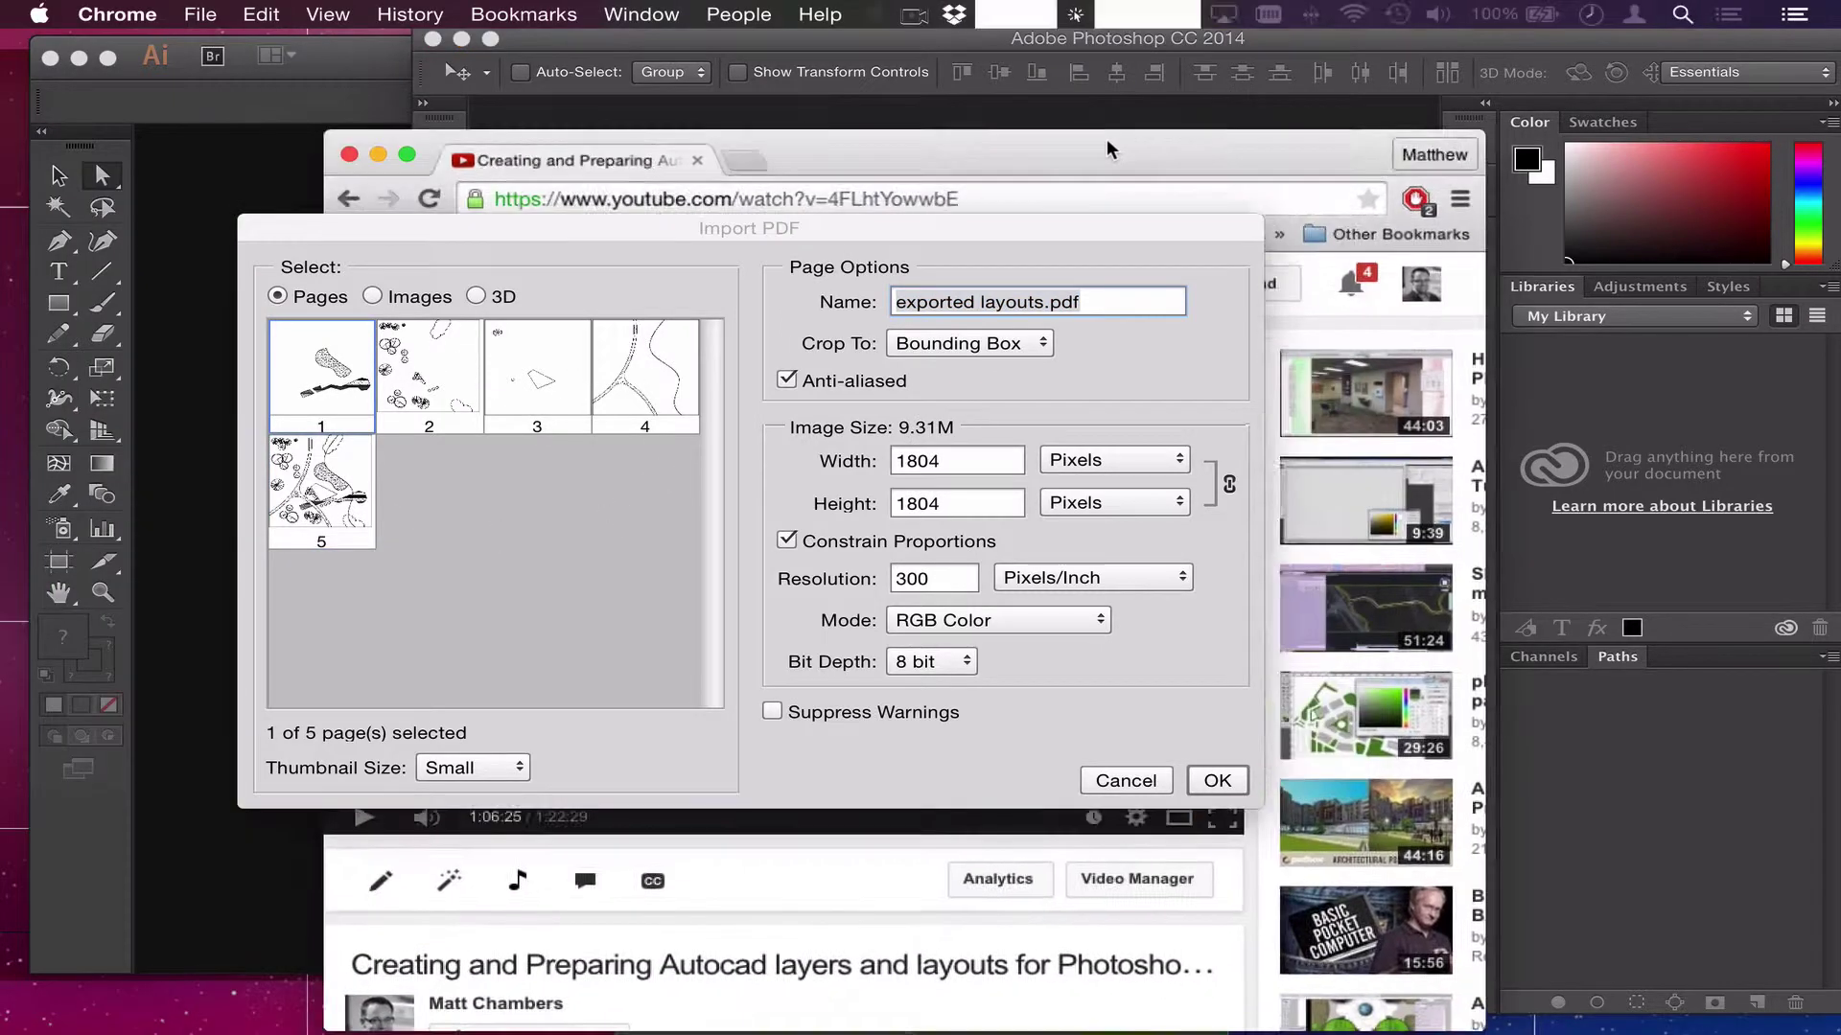
left_click_drag(1106, 138, 1192, 50)
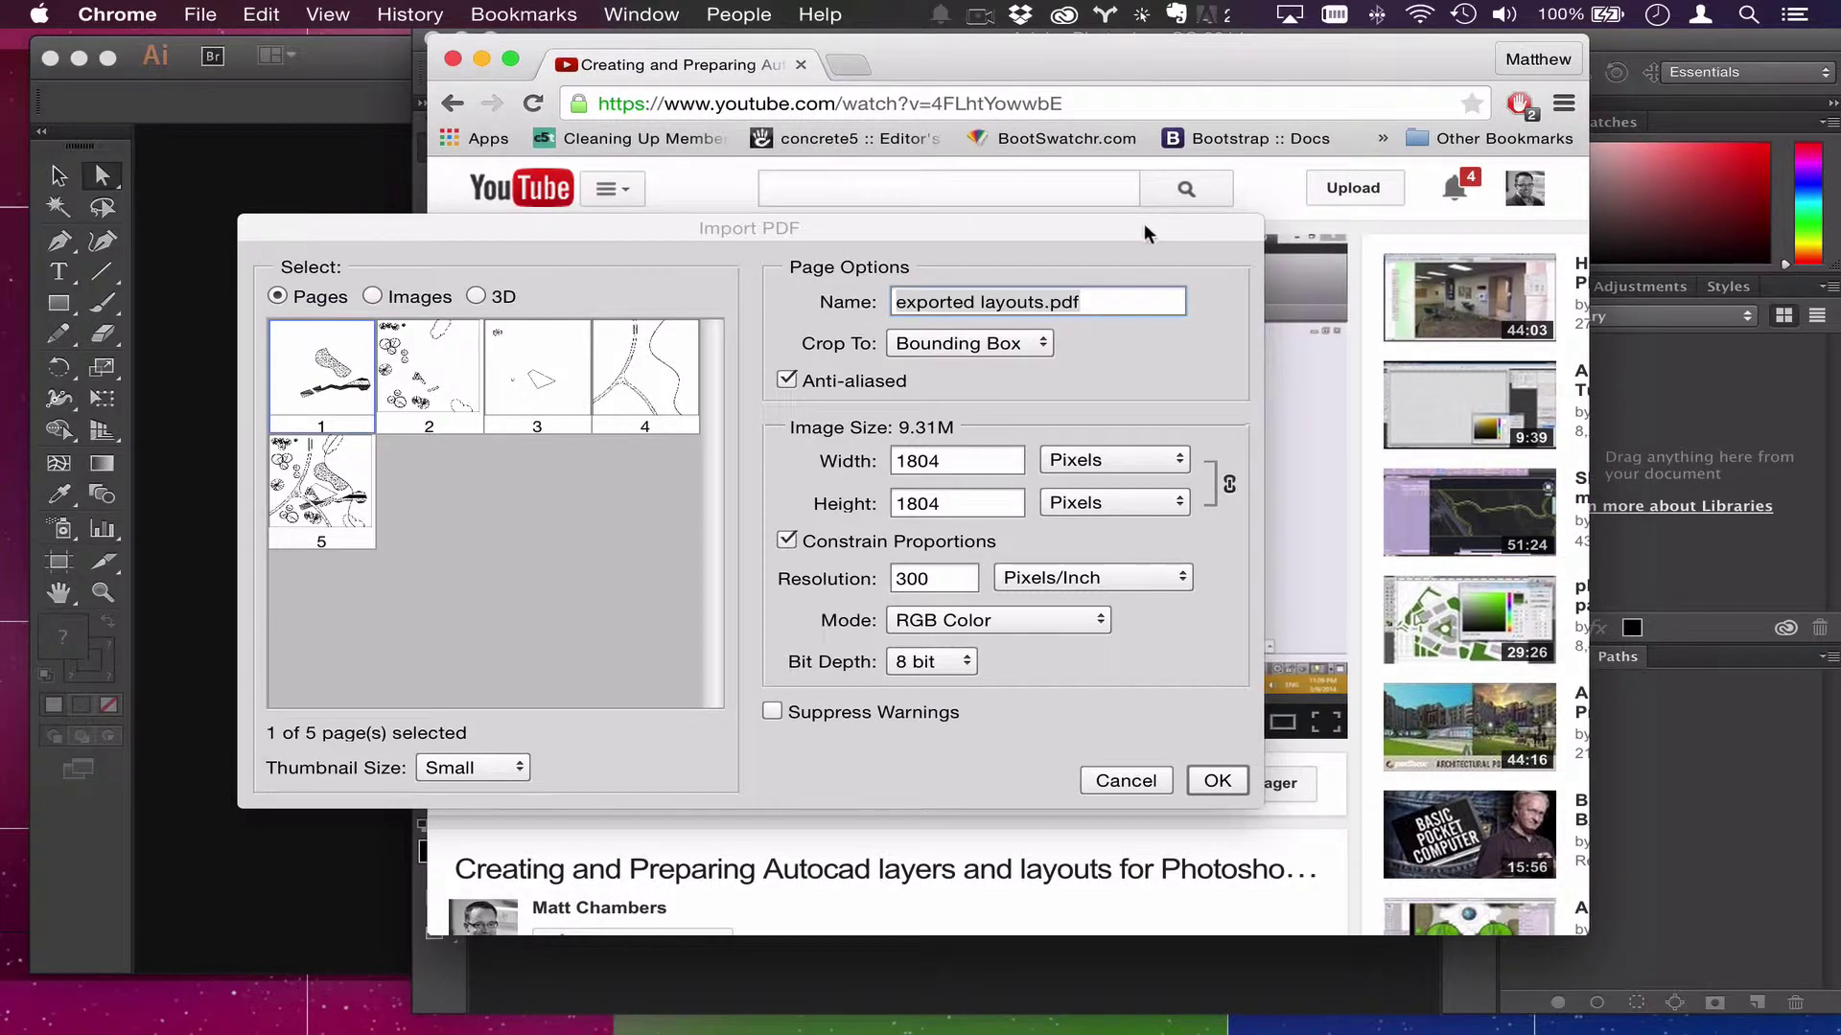
left_click_drag(1143, 222, 1235, 641)
key("super+Tab")
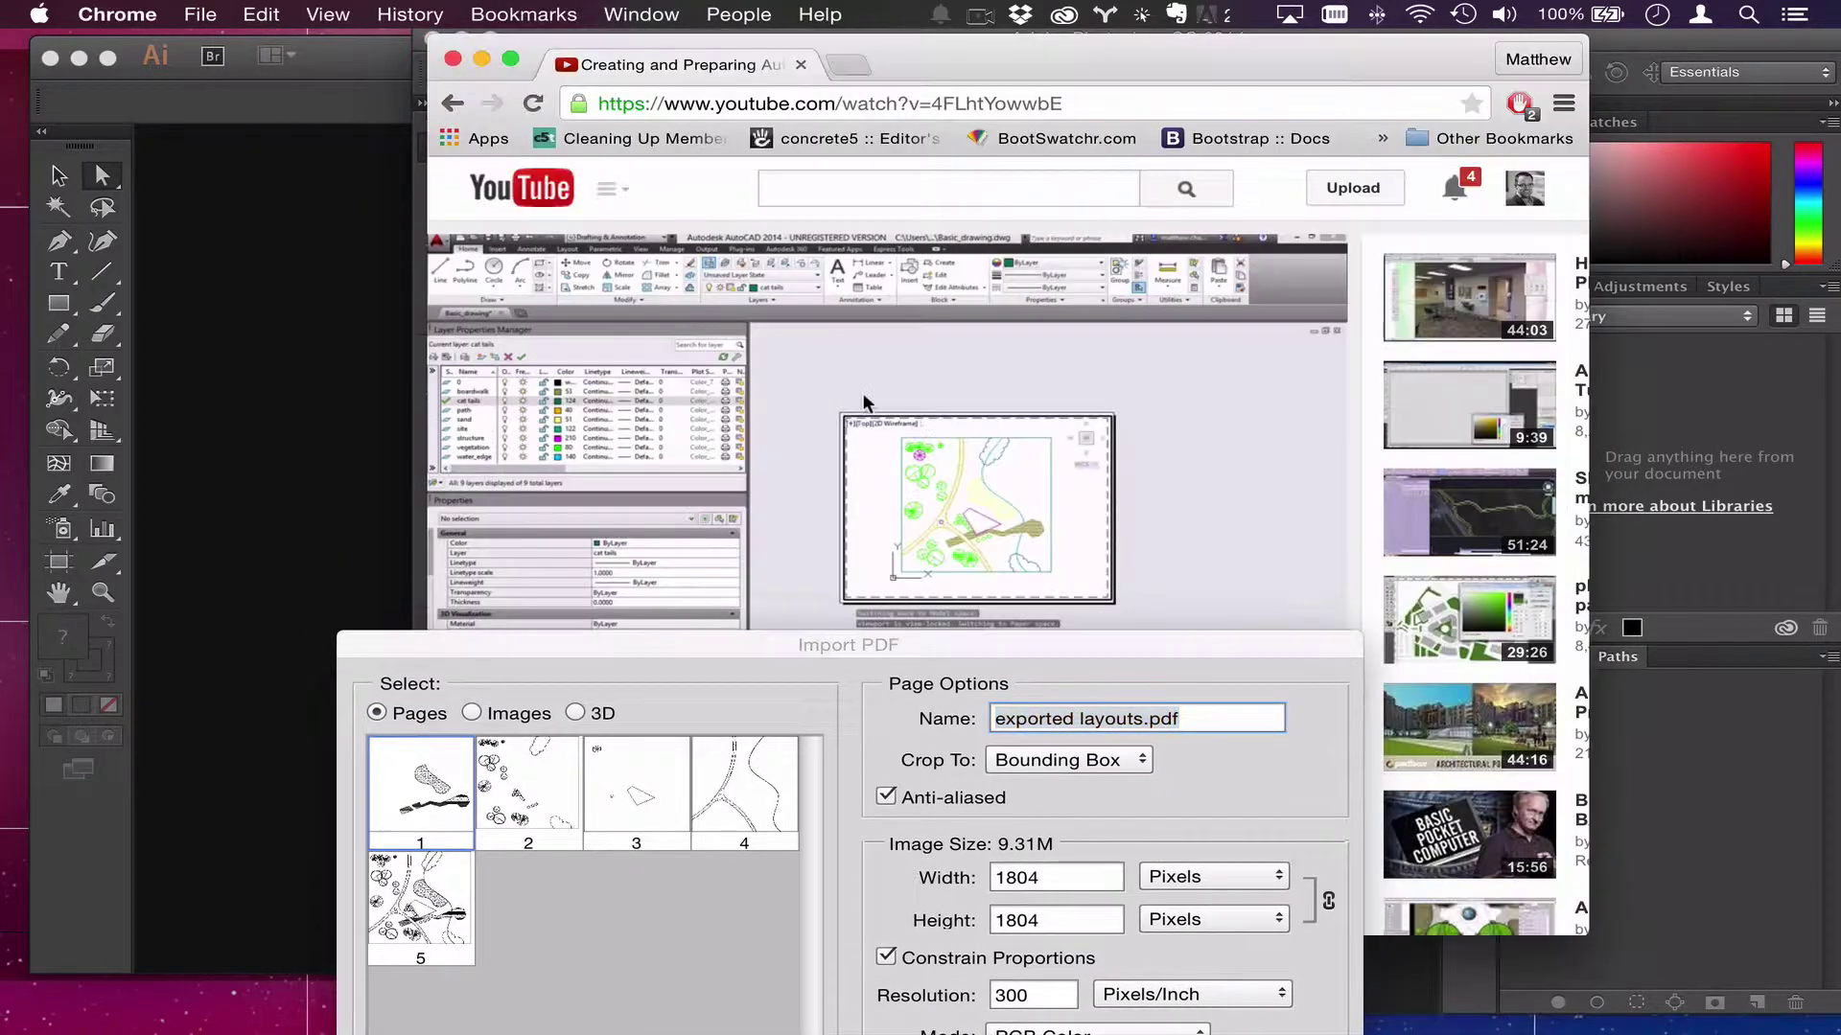
key("super+Tab")
left_click_drag(1095, 705, 1142, 1023)
key("super+Tab")
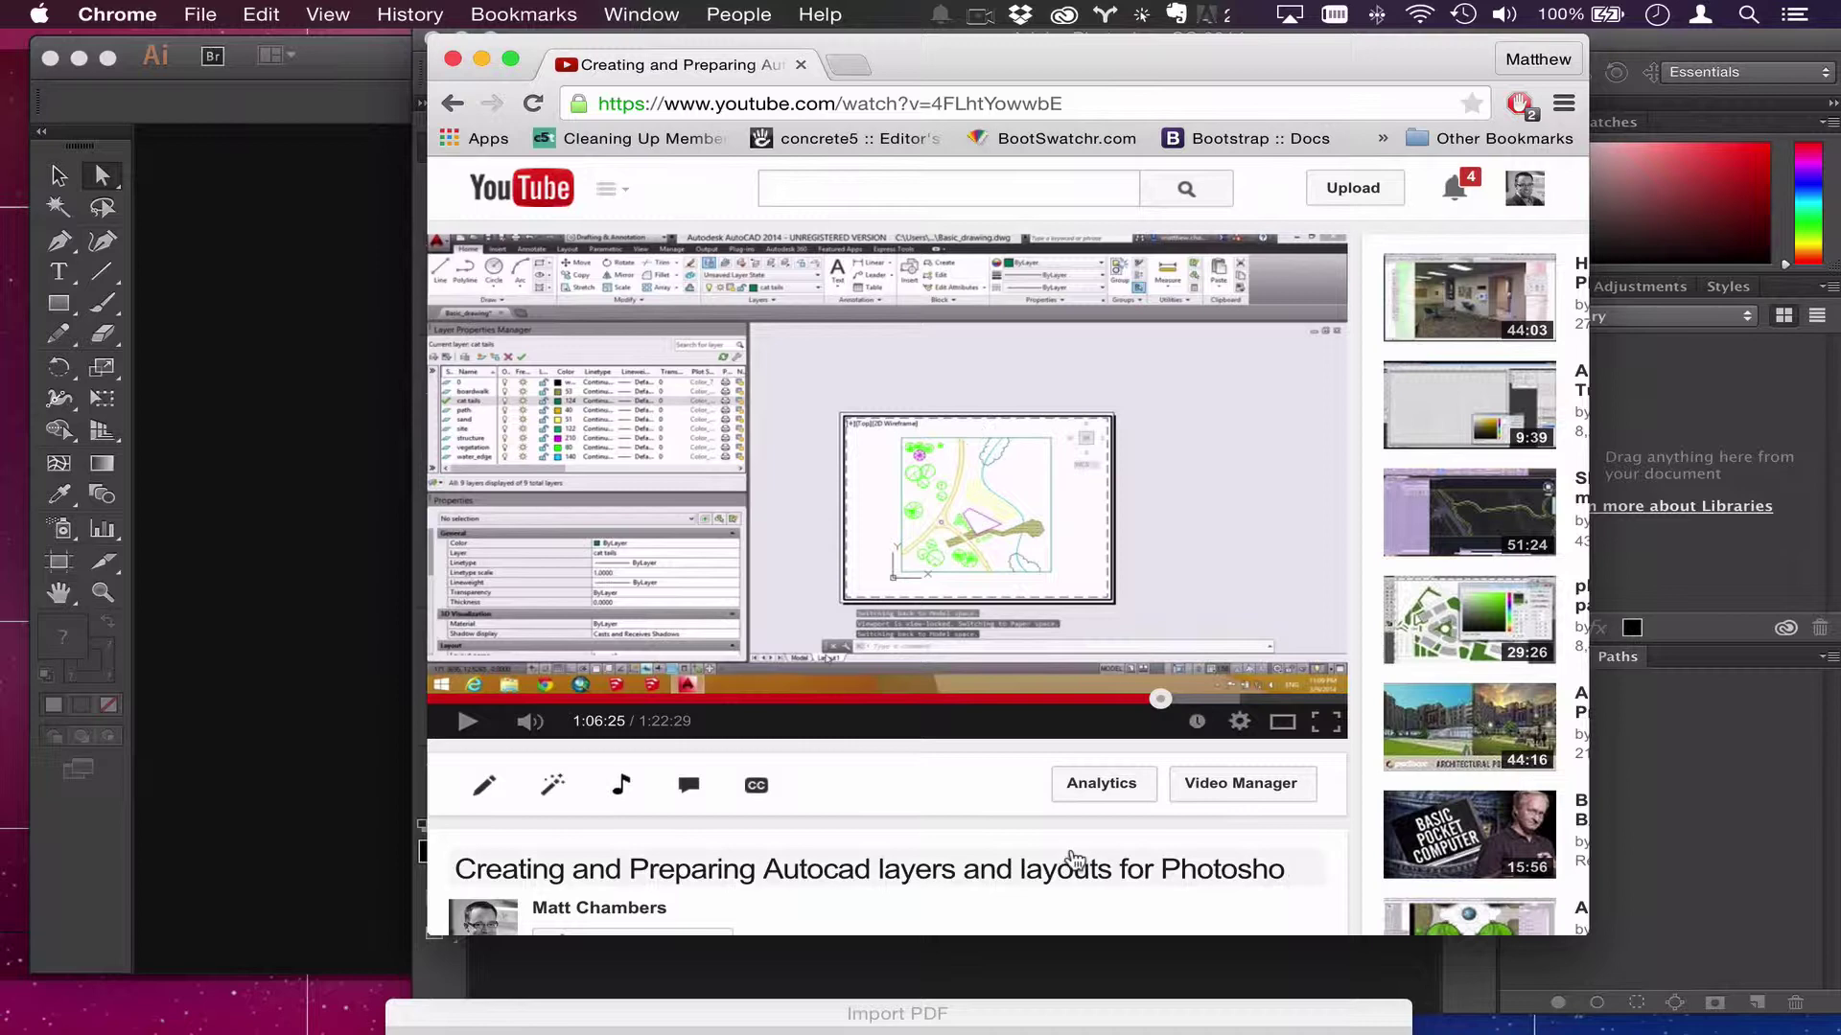
key("super+Tab")
left_click_drag(978, 997, 912, 180)
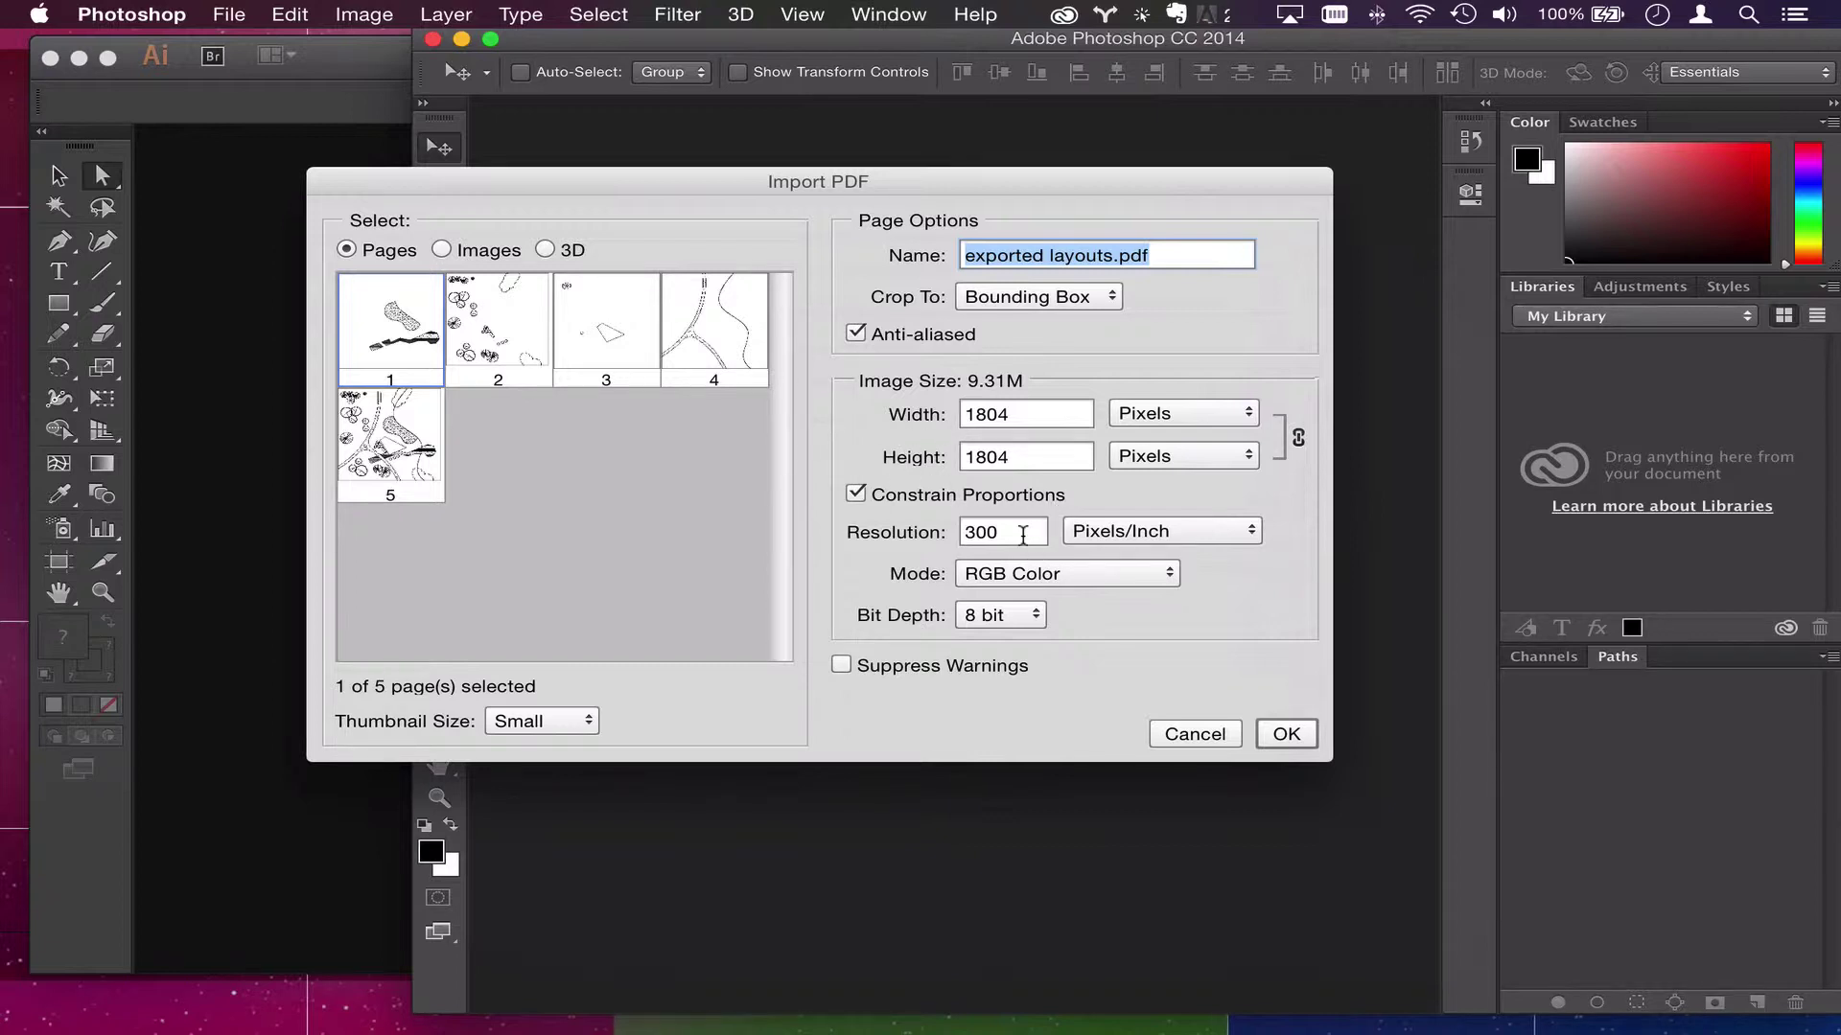
Step: Select the 300 resolution value, then cancel the PDF import without importing anything
double_click(1023, 533)
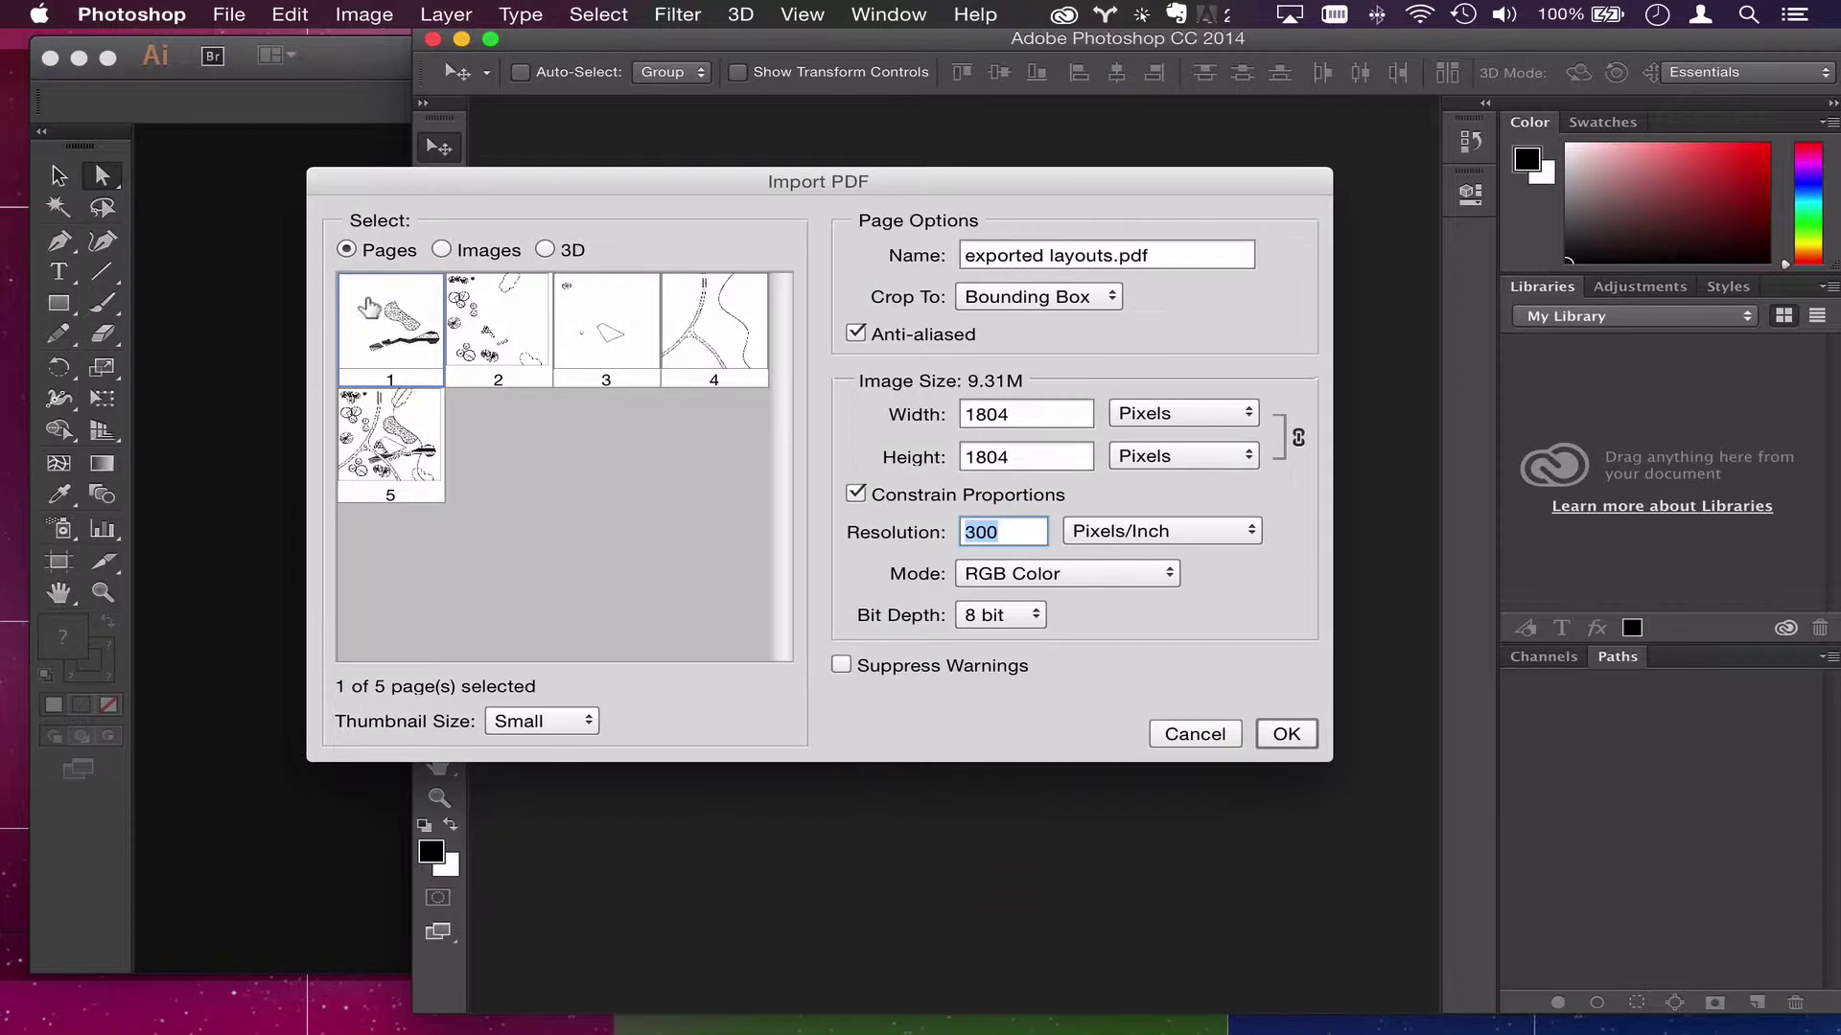
left_click(1185, 734)
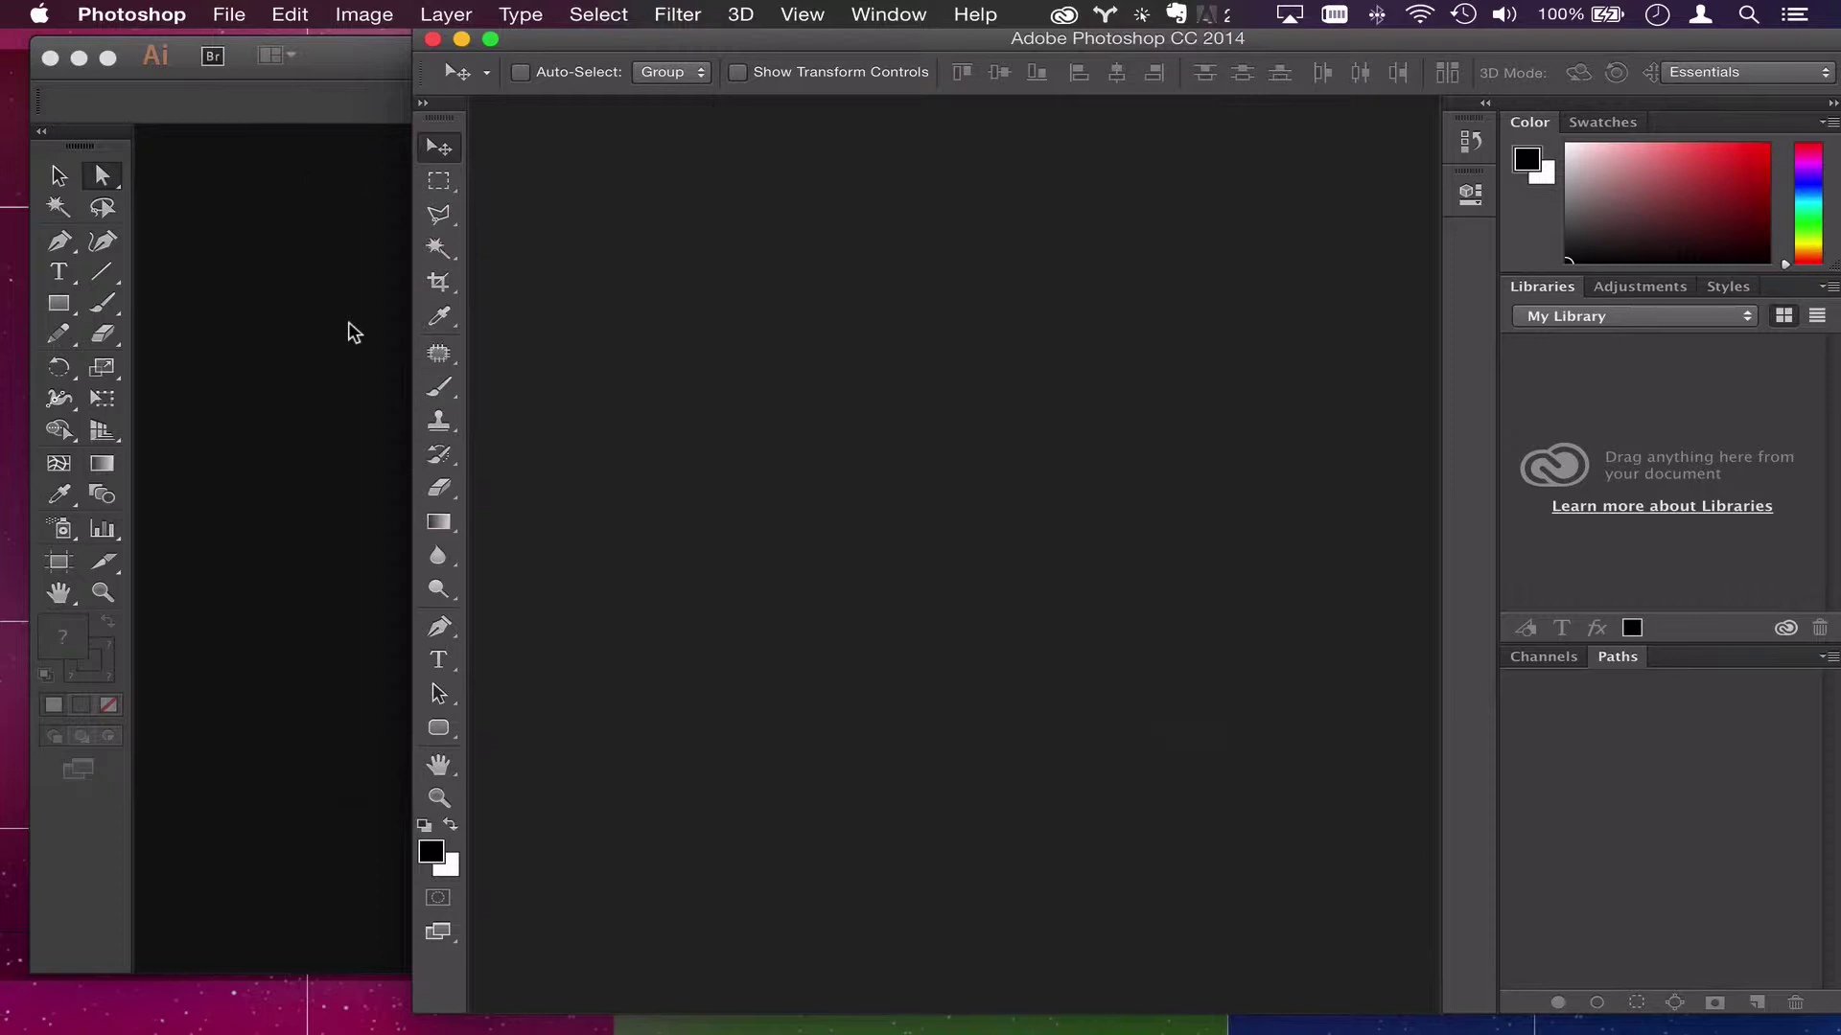
Step: Bring Illustrator forward, move its window right and down, and start File > Open
left_click(333, 79)
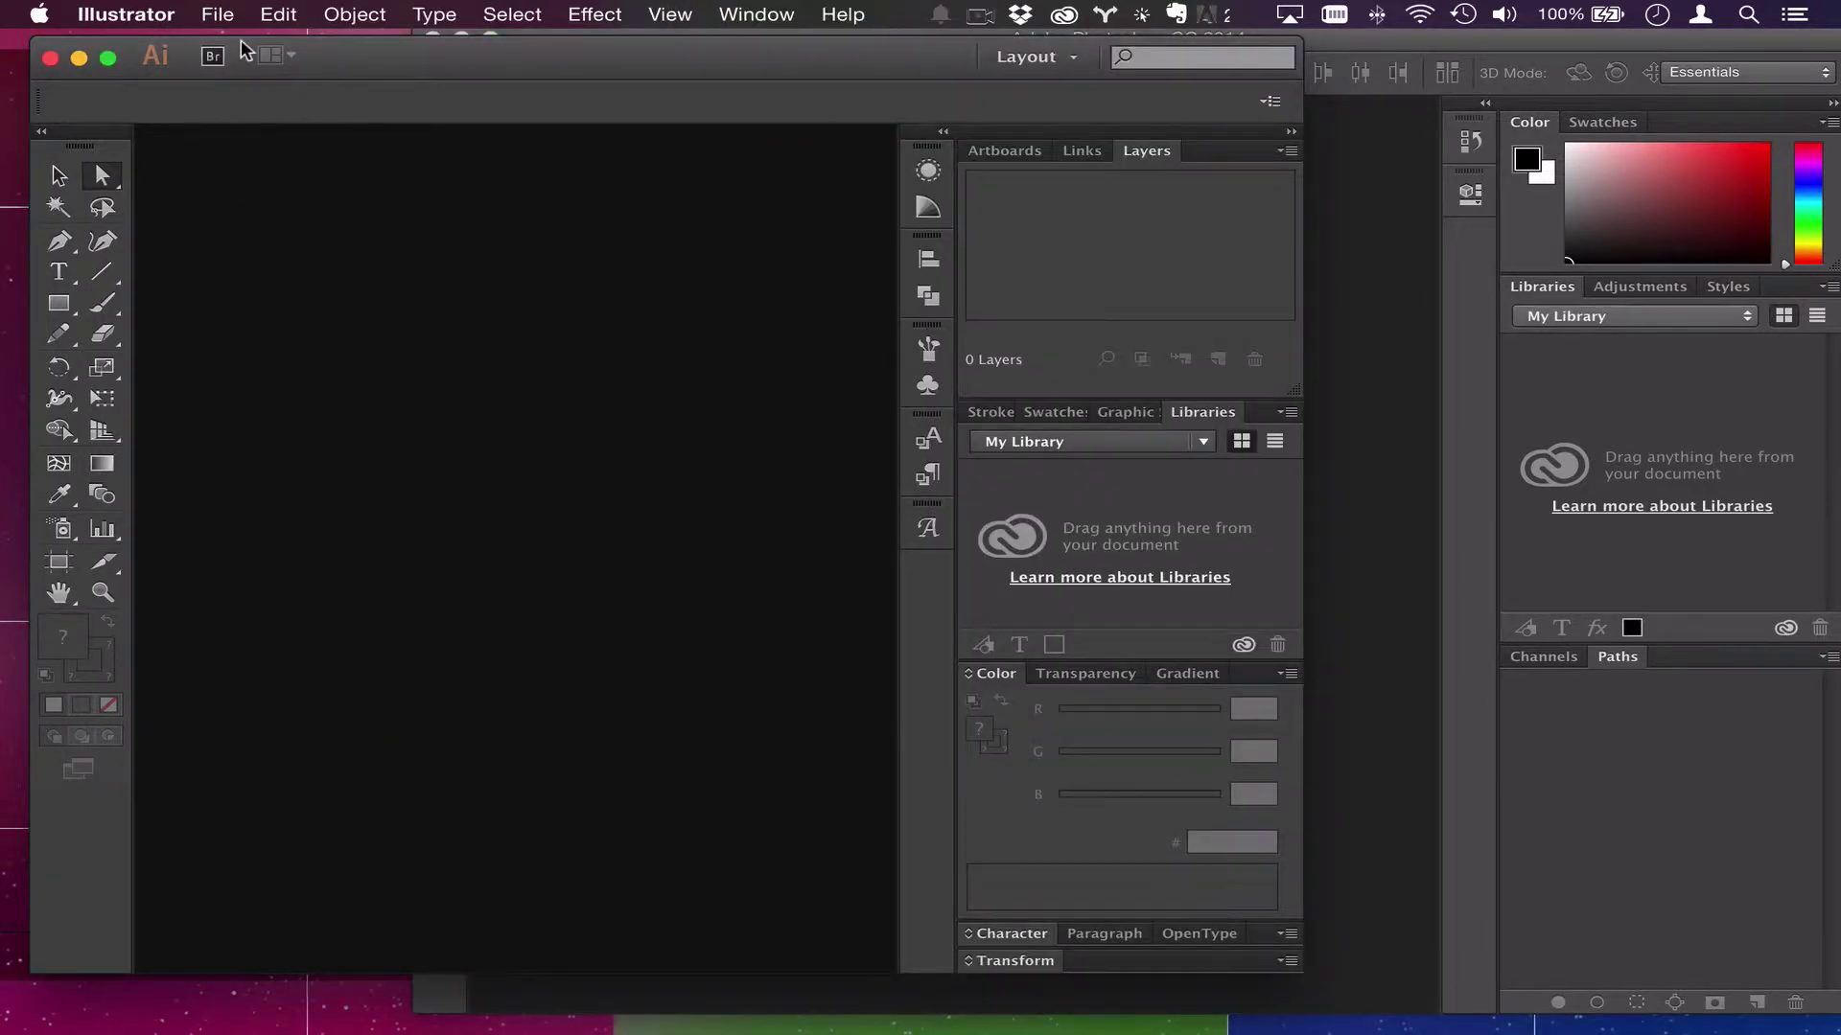
left_click(435, 14)
left_click(434, 14)
mouse_move(454, 68)
left_mouse_down()
mouse_move(551, 89)
mouse_move(487, 79)
left_mouse_up()
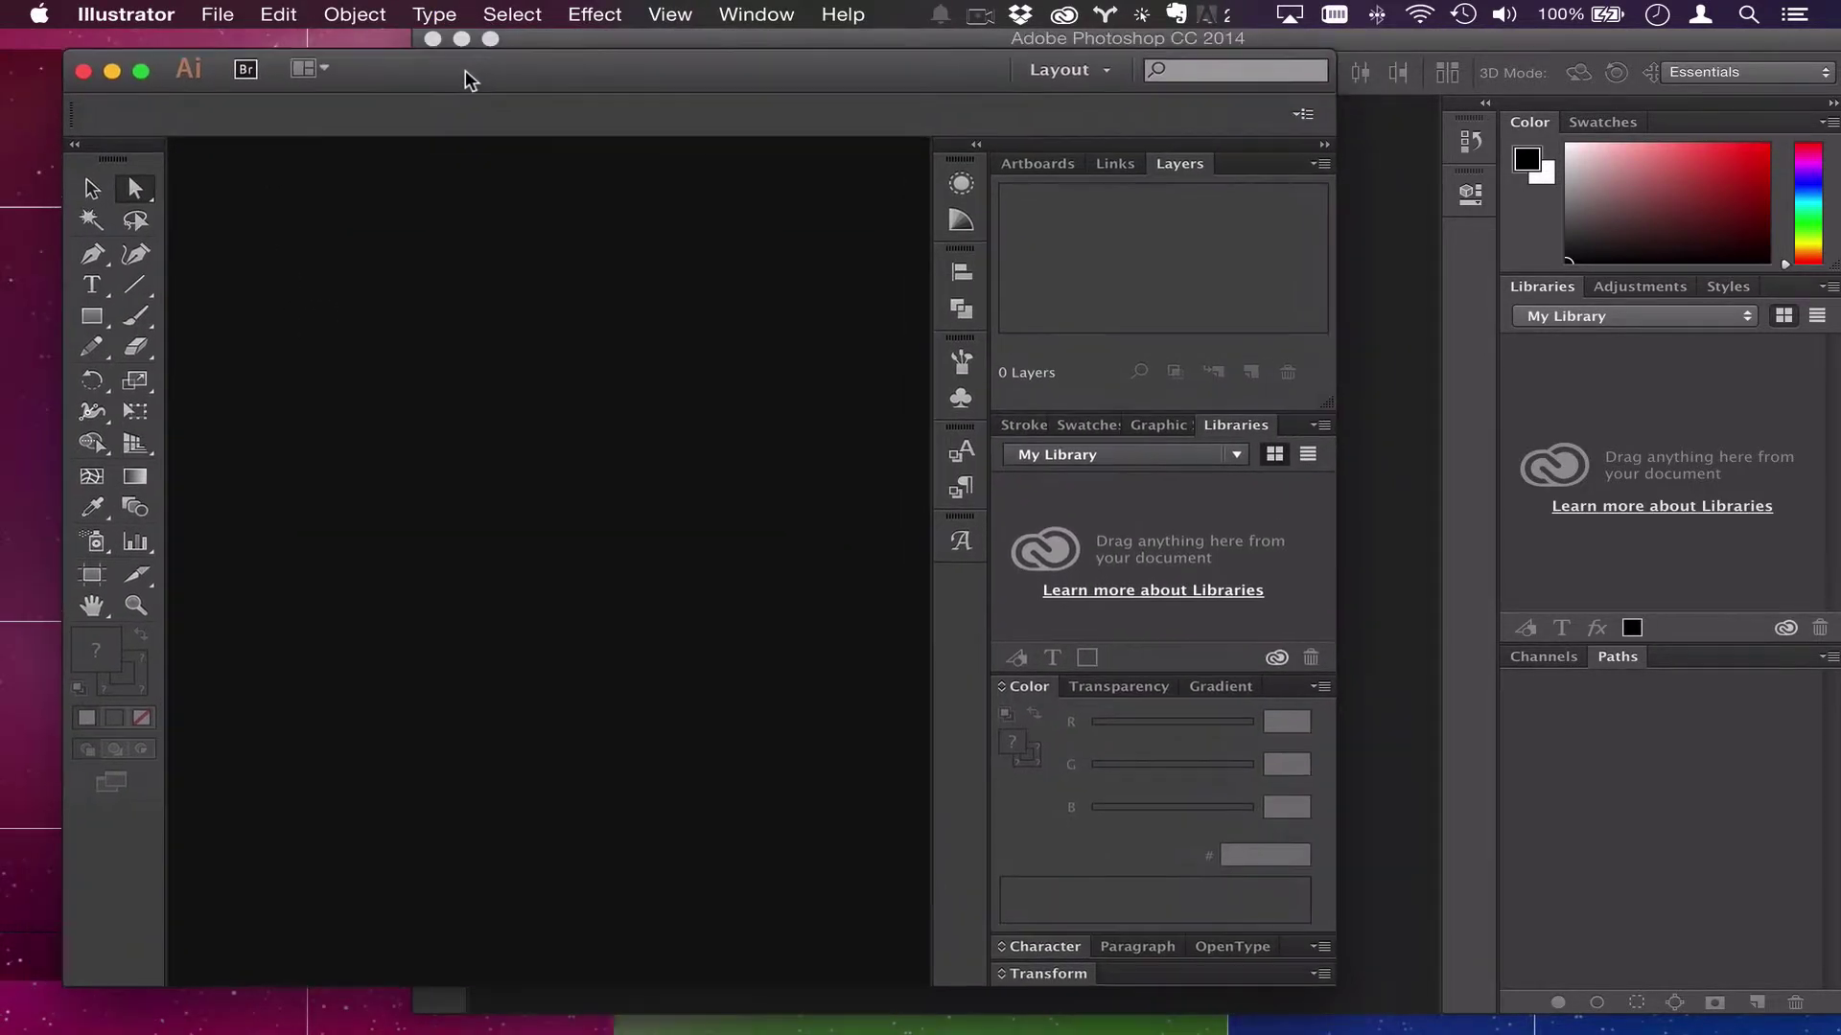
left_click(216, 12)
left_click(217, 11)
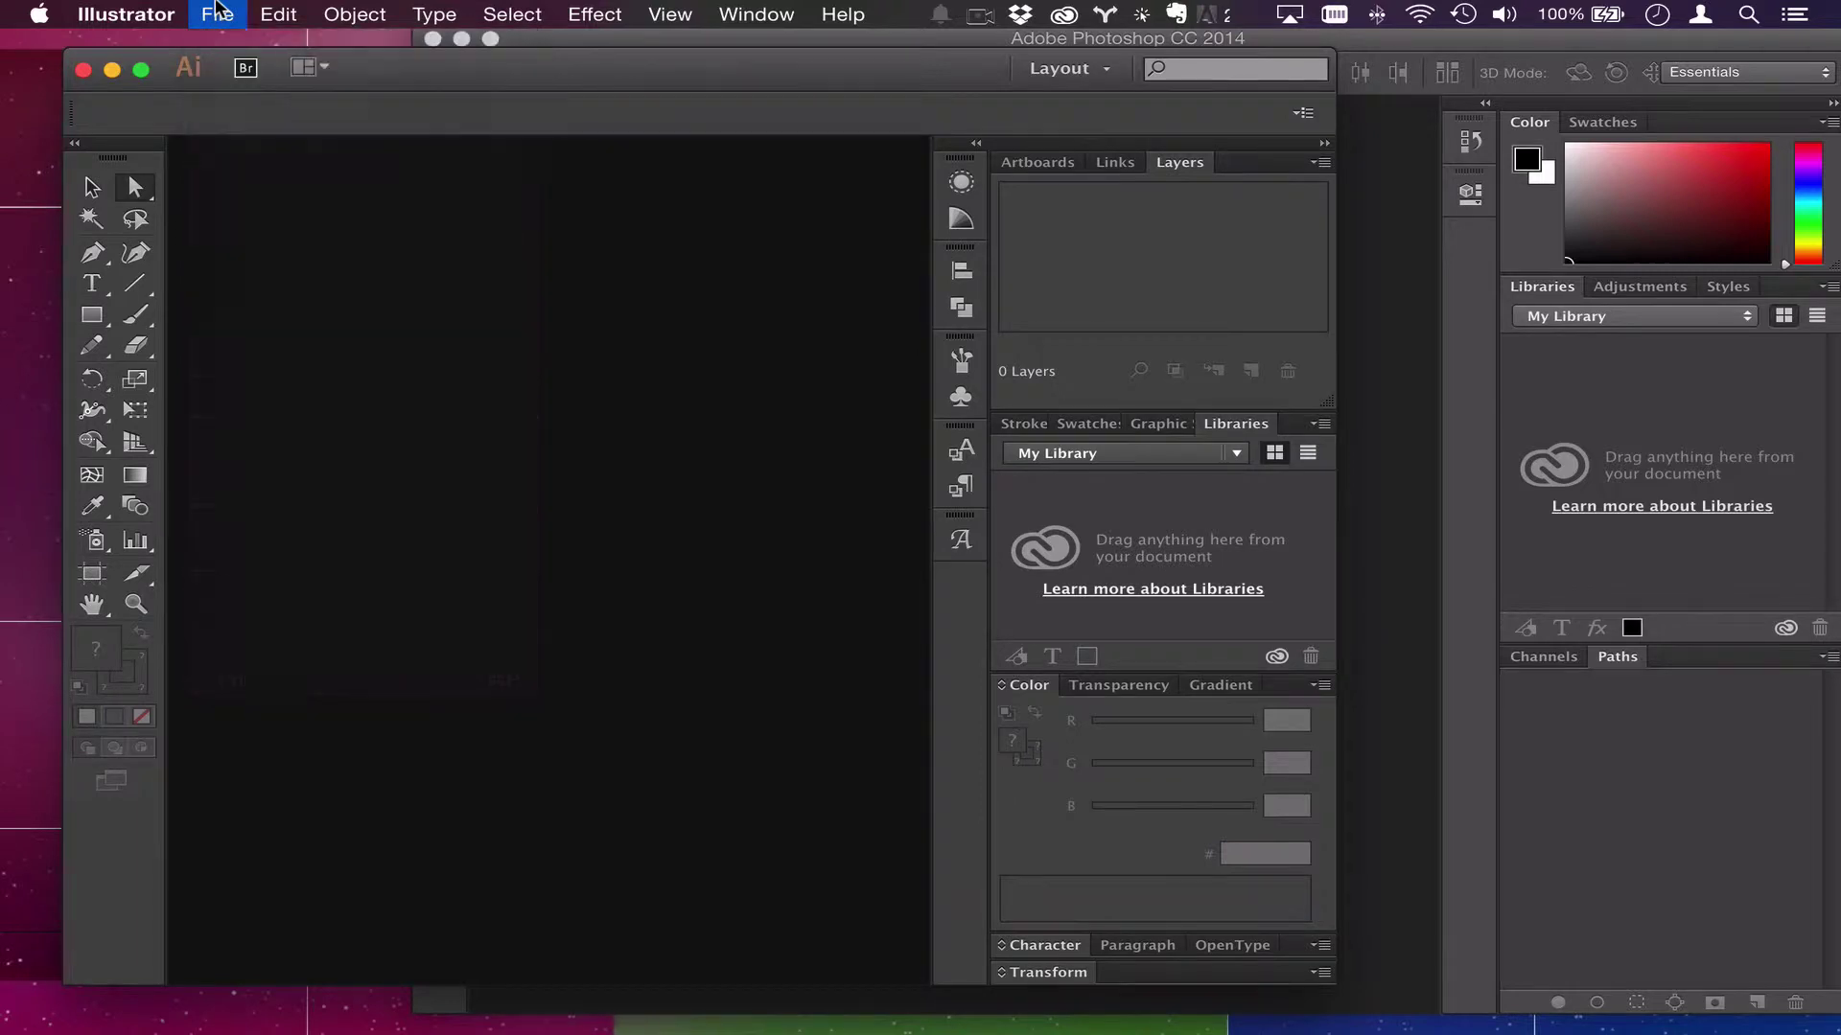
left_click(1415, 46)
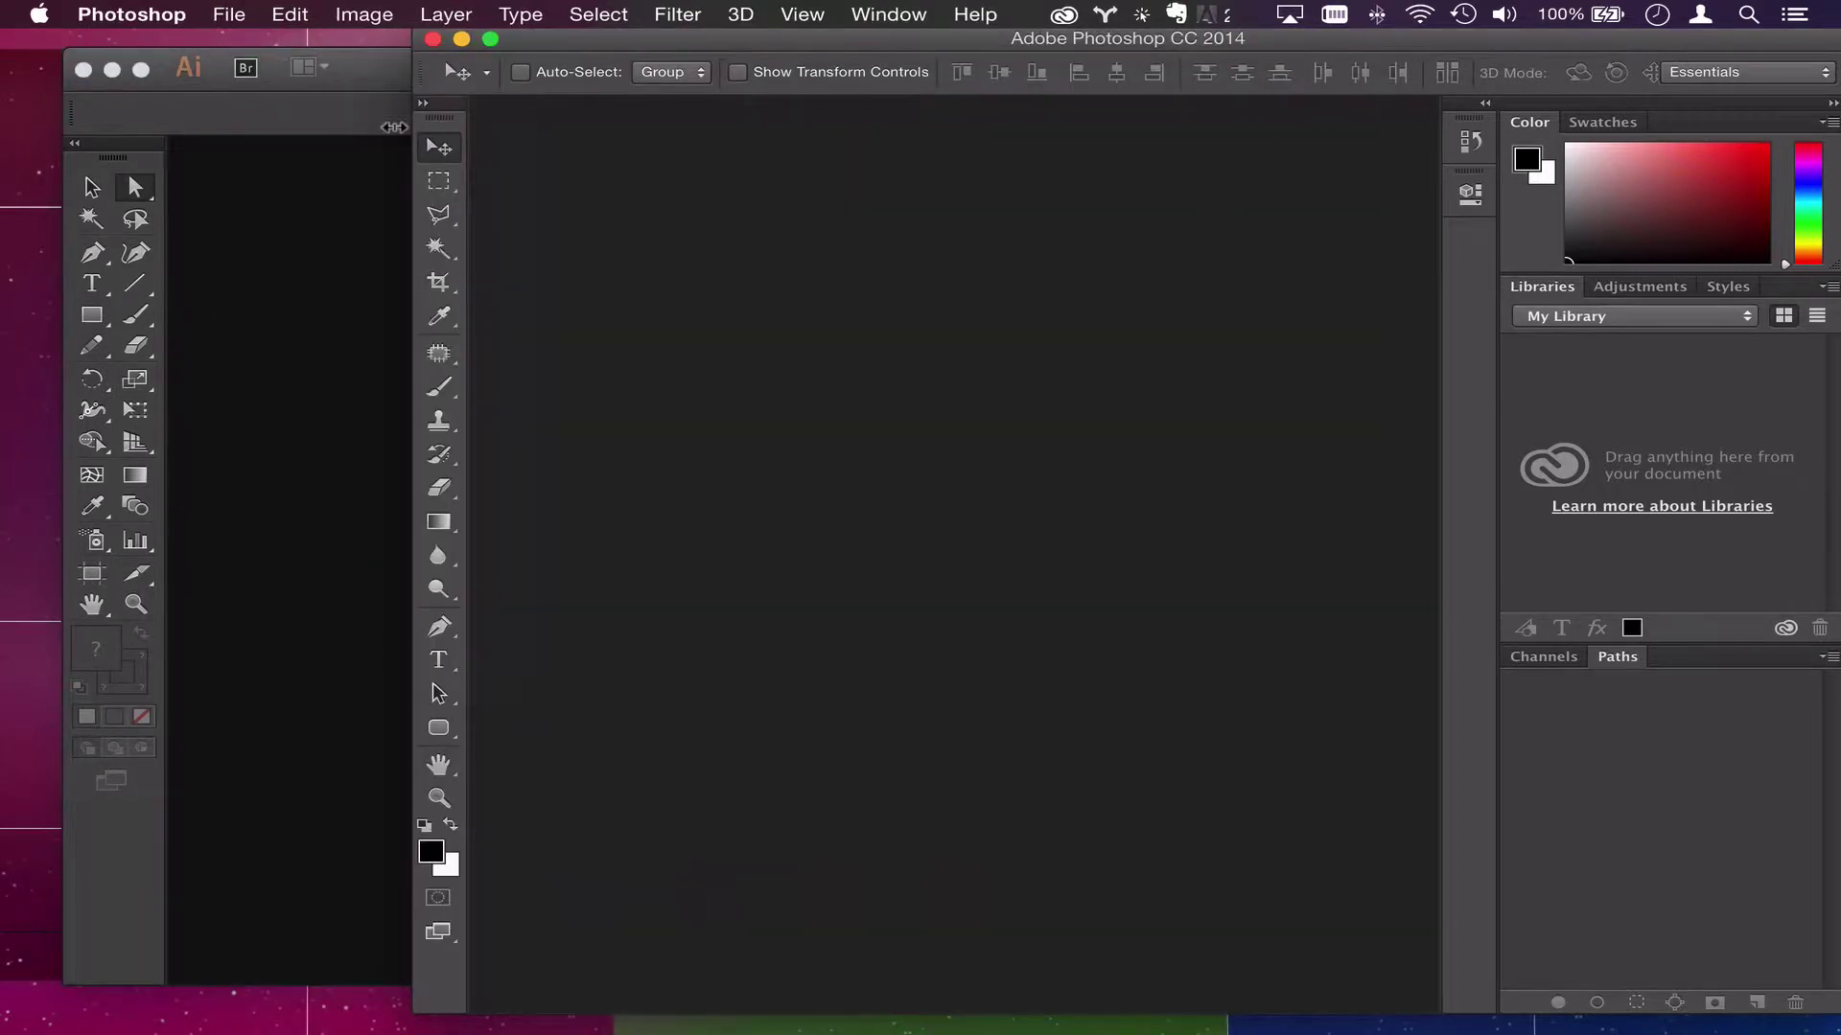
left_click(394, 76)
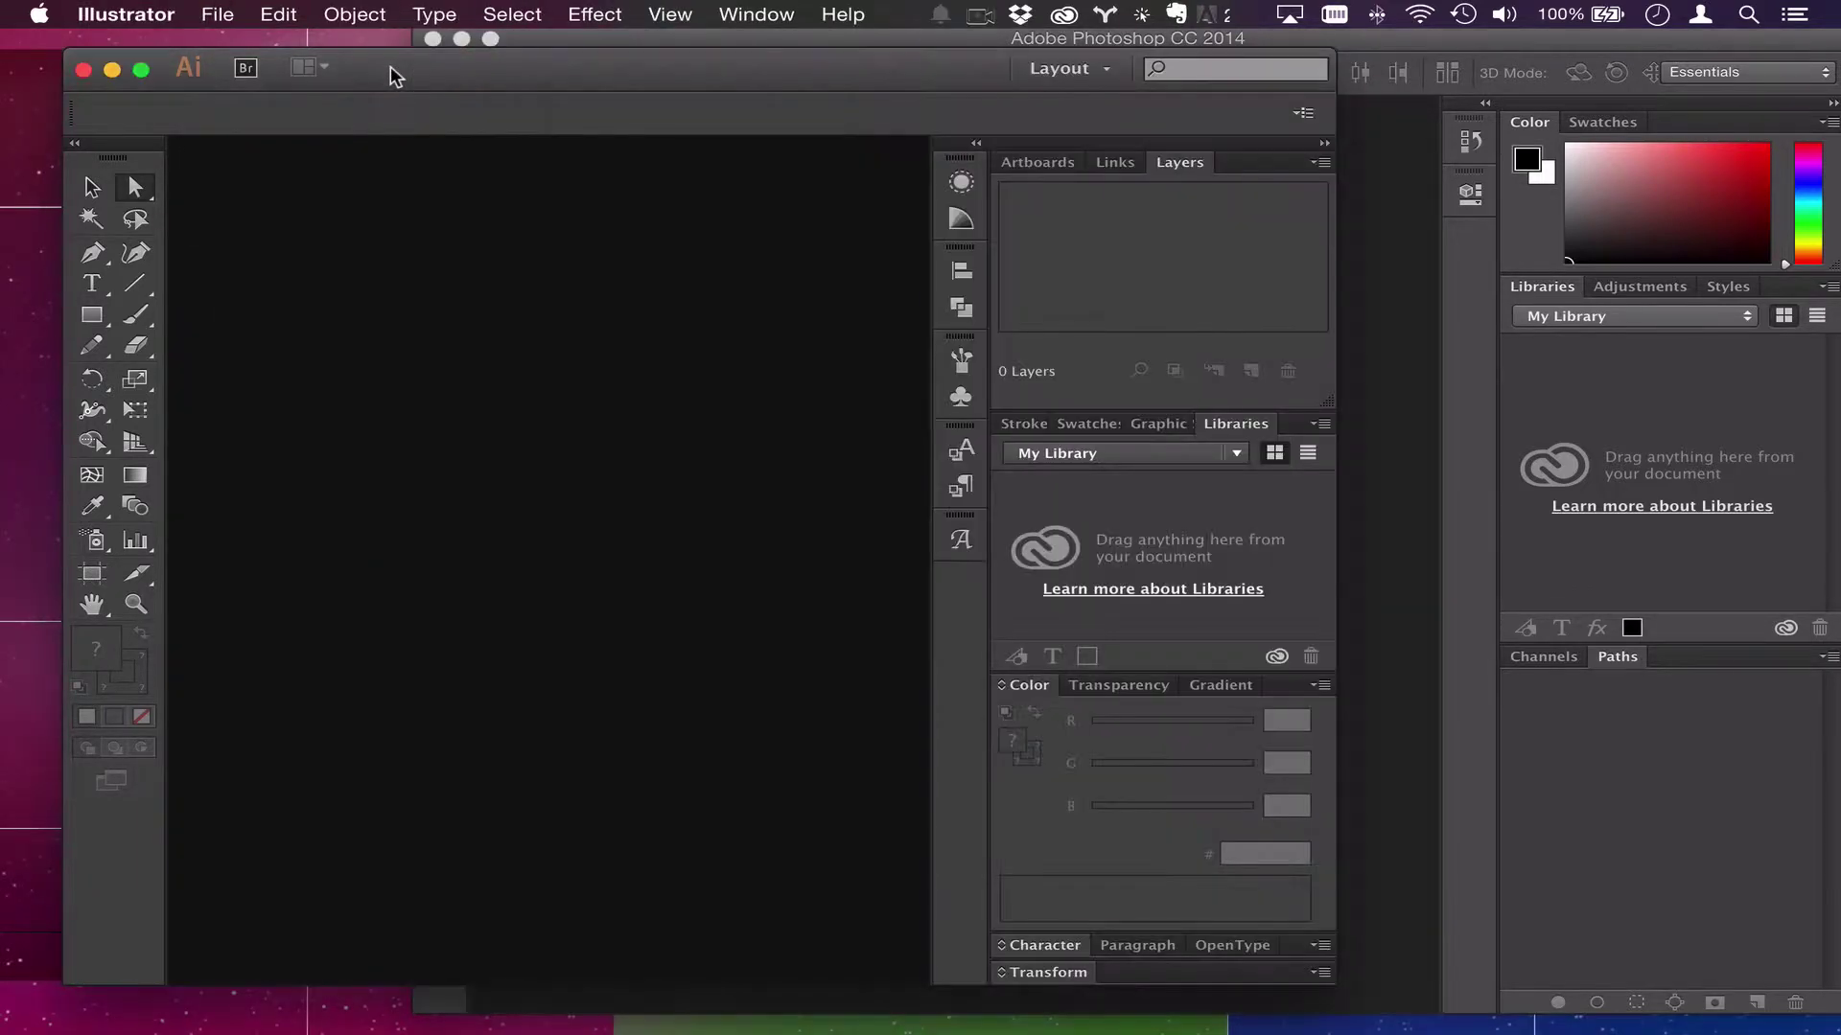
left_click(205, 11)
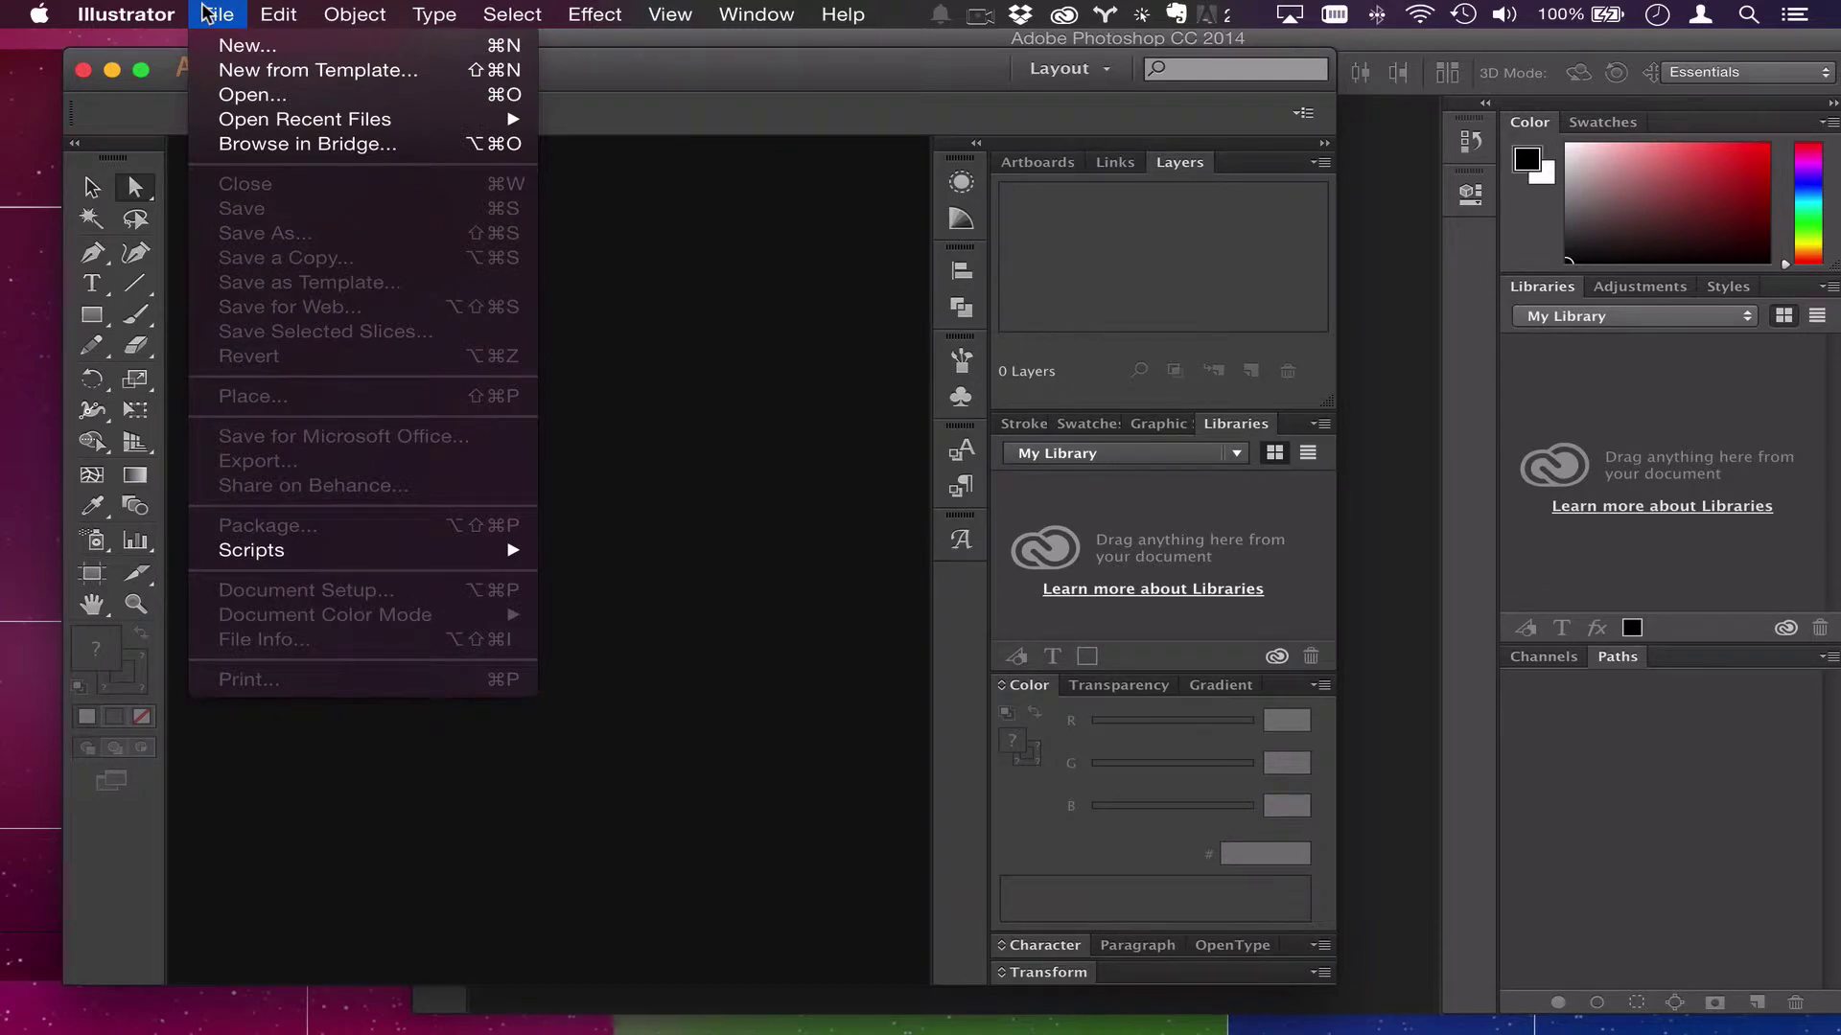
left_click(275, 99)
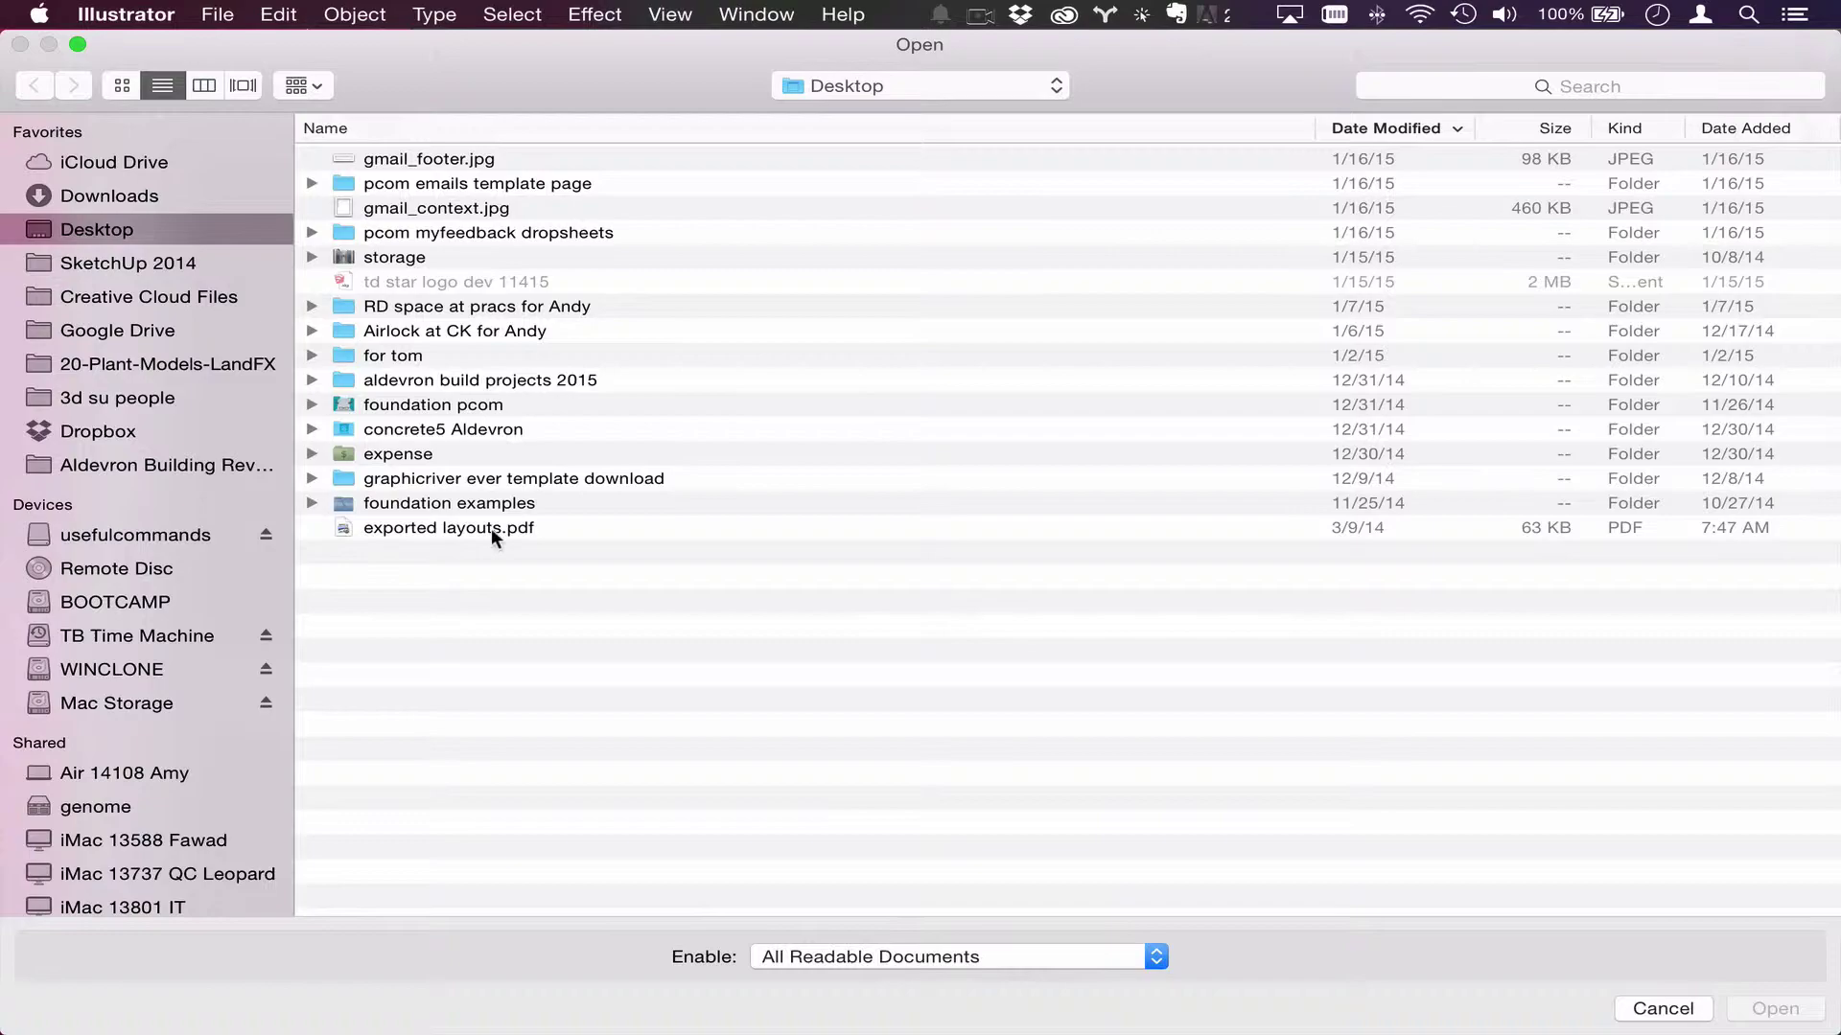
Step: Choose exported layouts.pdf in Illustrator and page forward through its previews to page 4
left_click(490, 530)
left_click(1769, 1006)
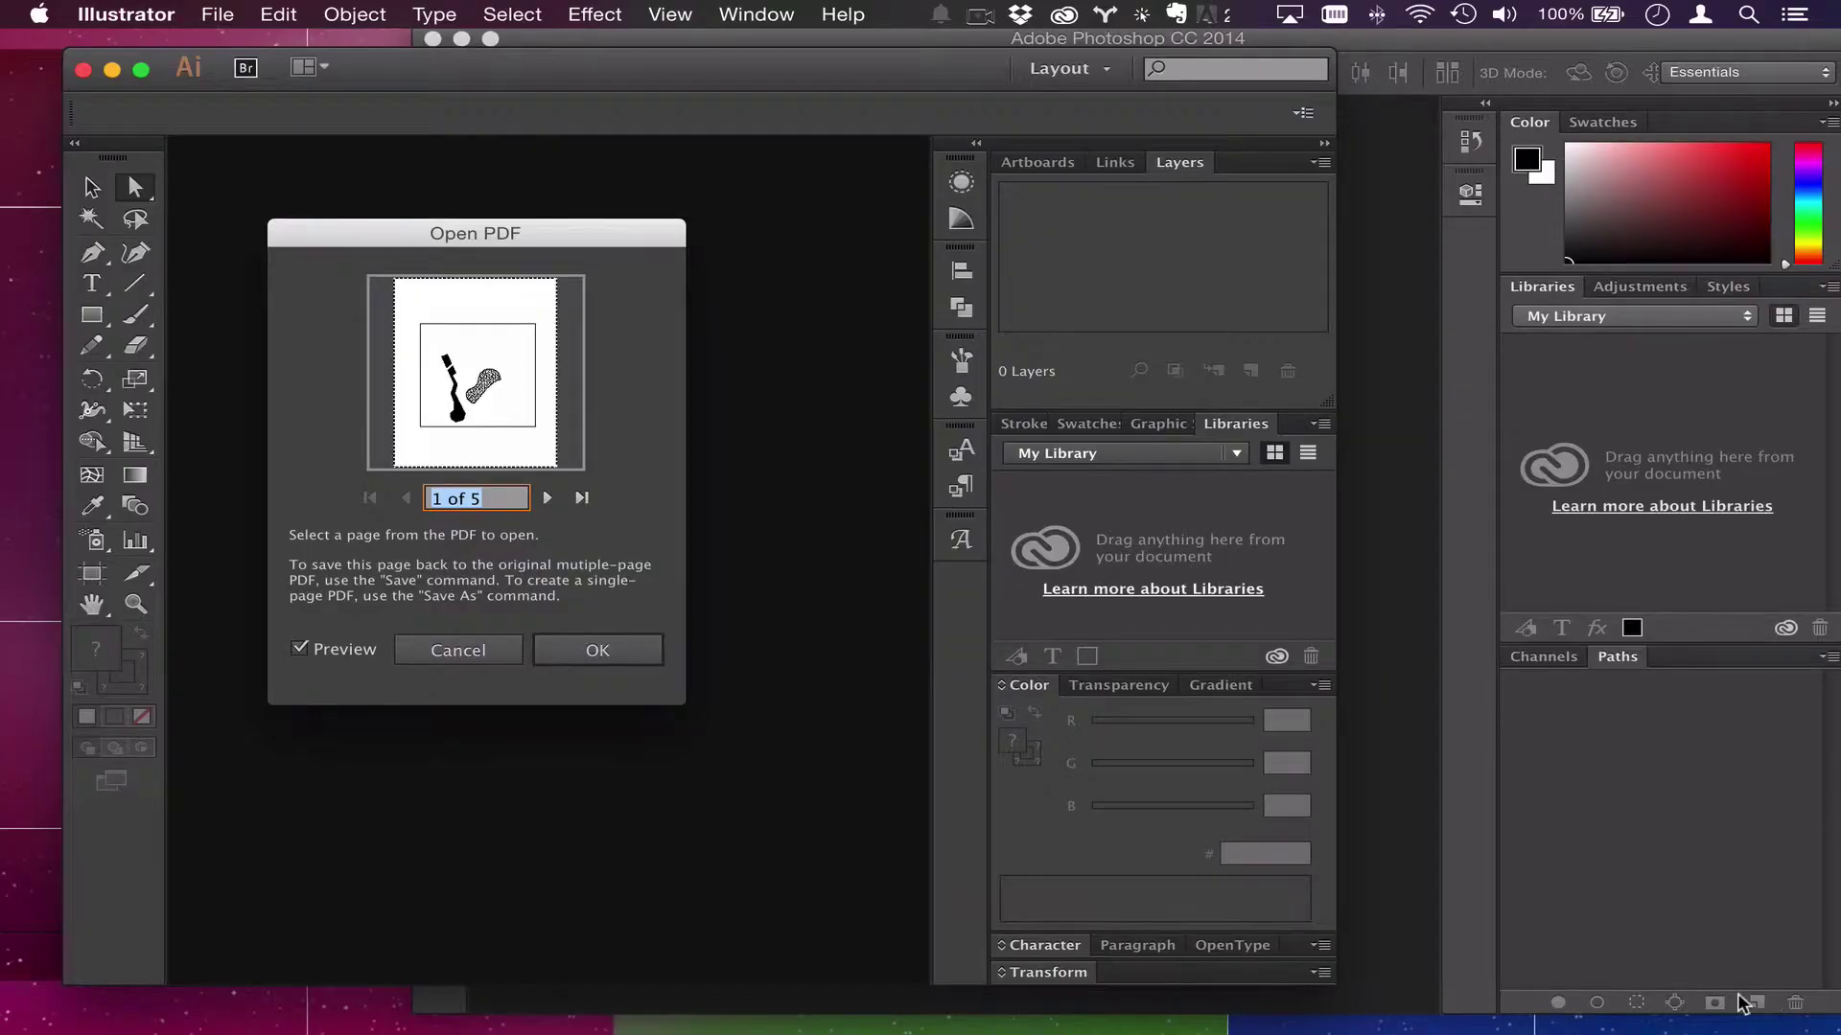
left_click(544, 497)
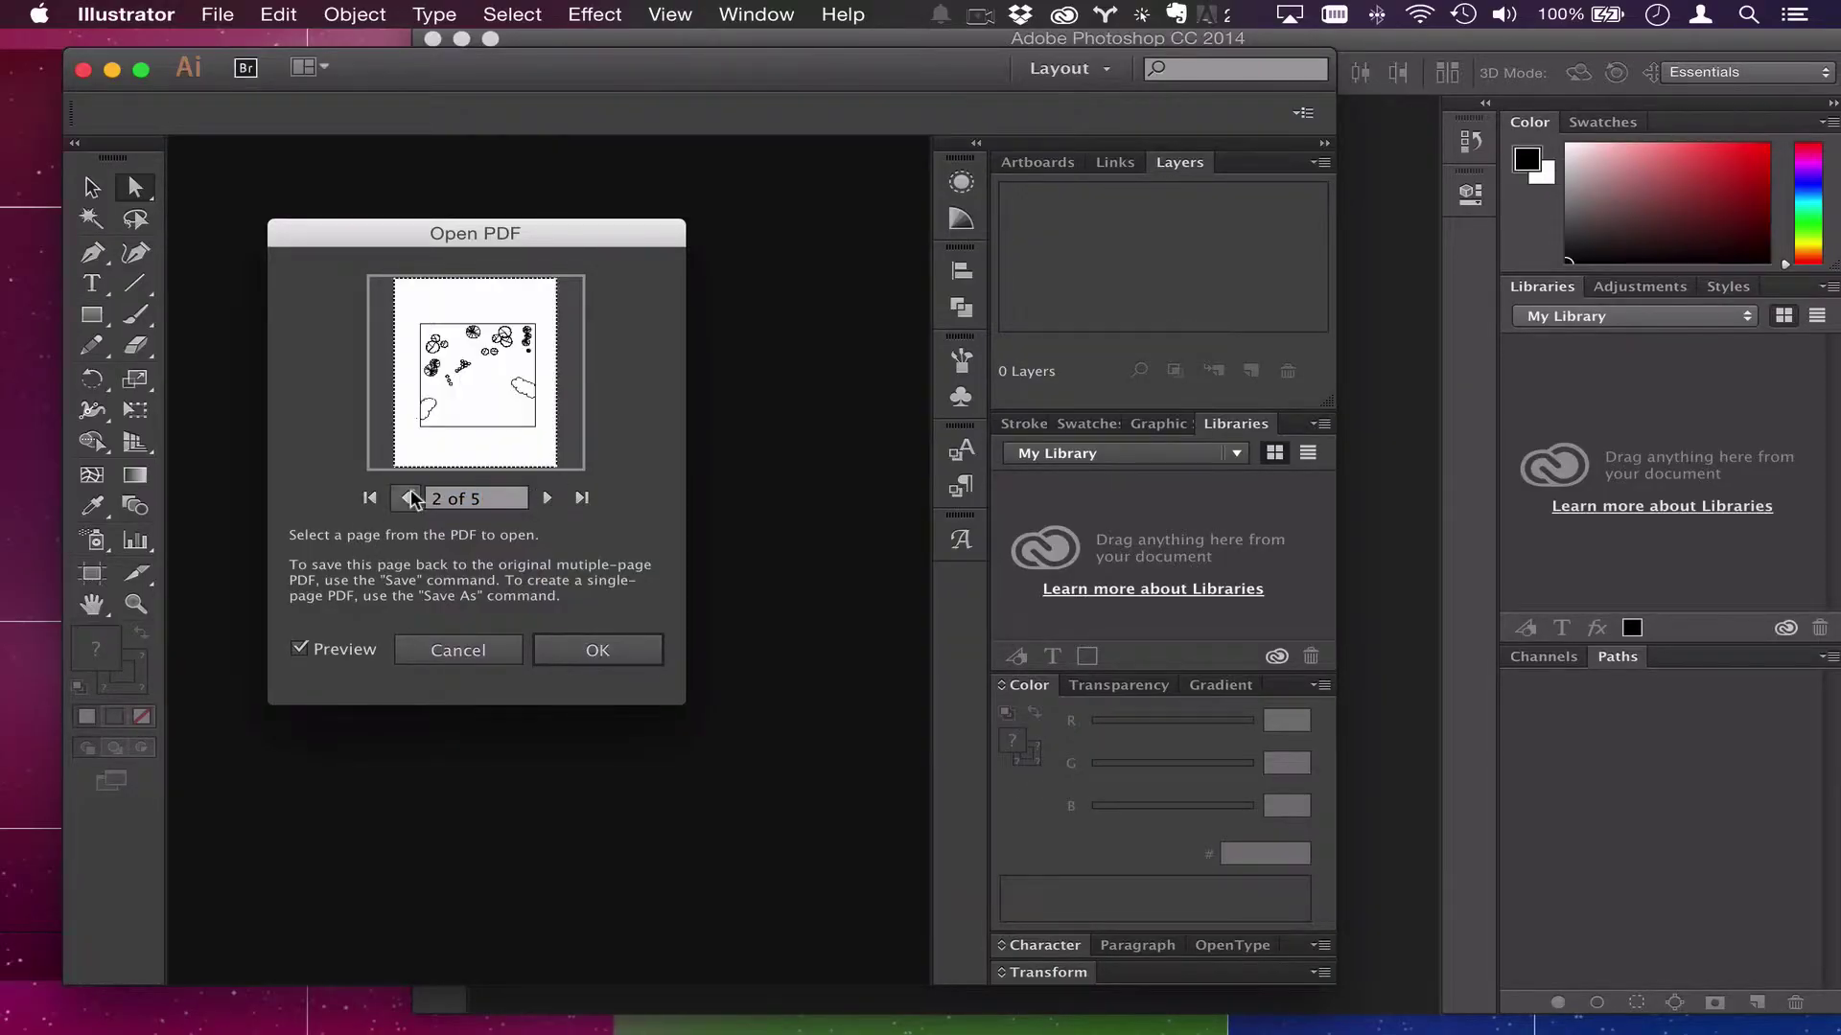
left_click(559, 497)
left_click(560, 497)
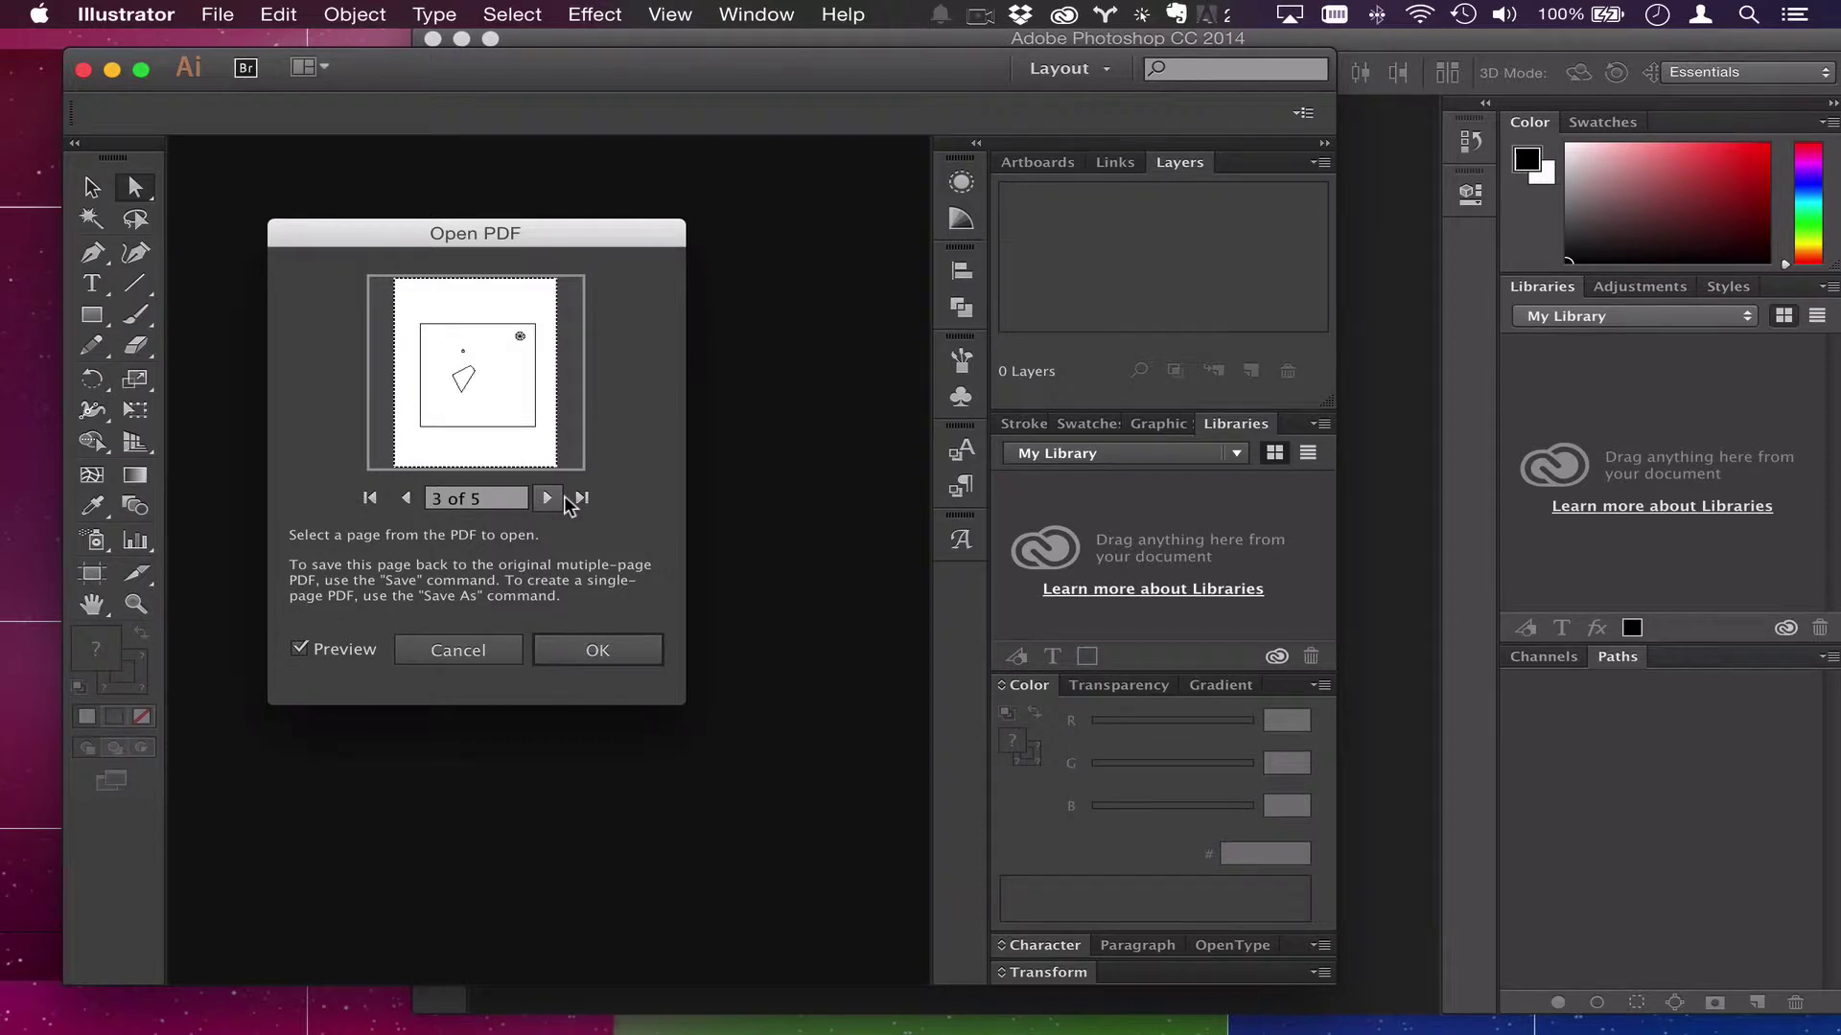
left_click(560, 498)
Step: Page back to page 1 of the PDF and open it as a document
left_click(405, 497)
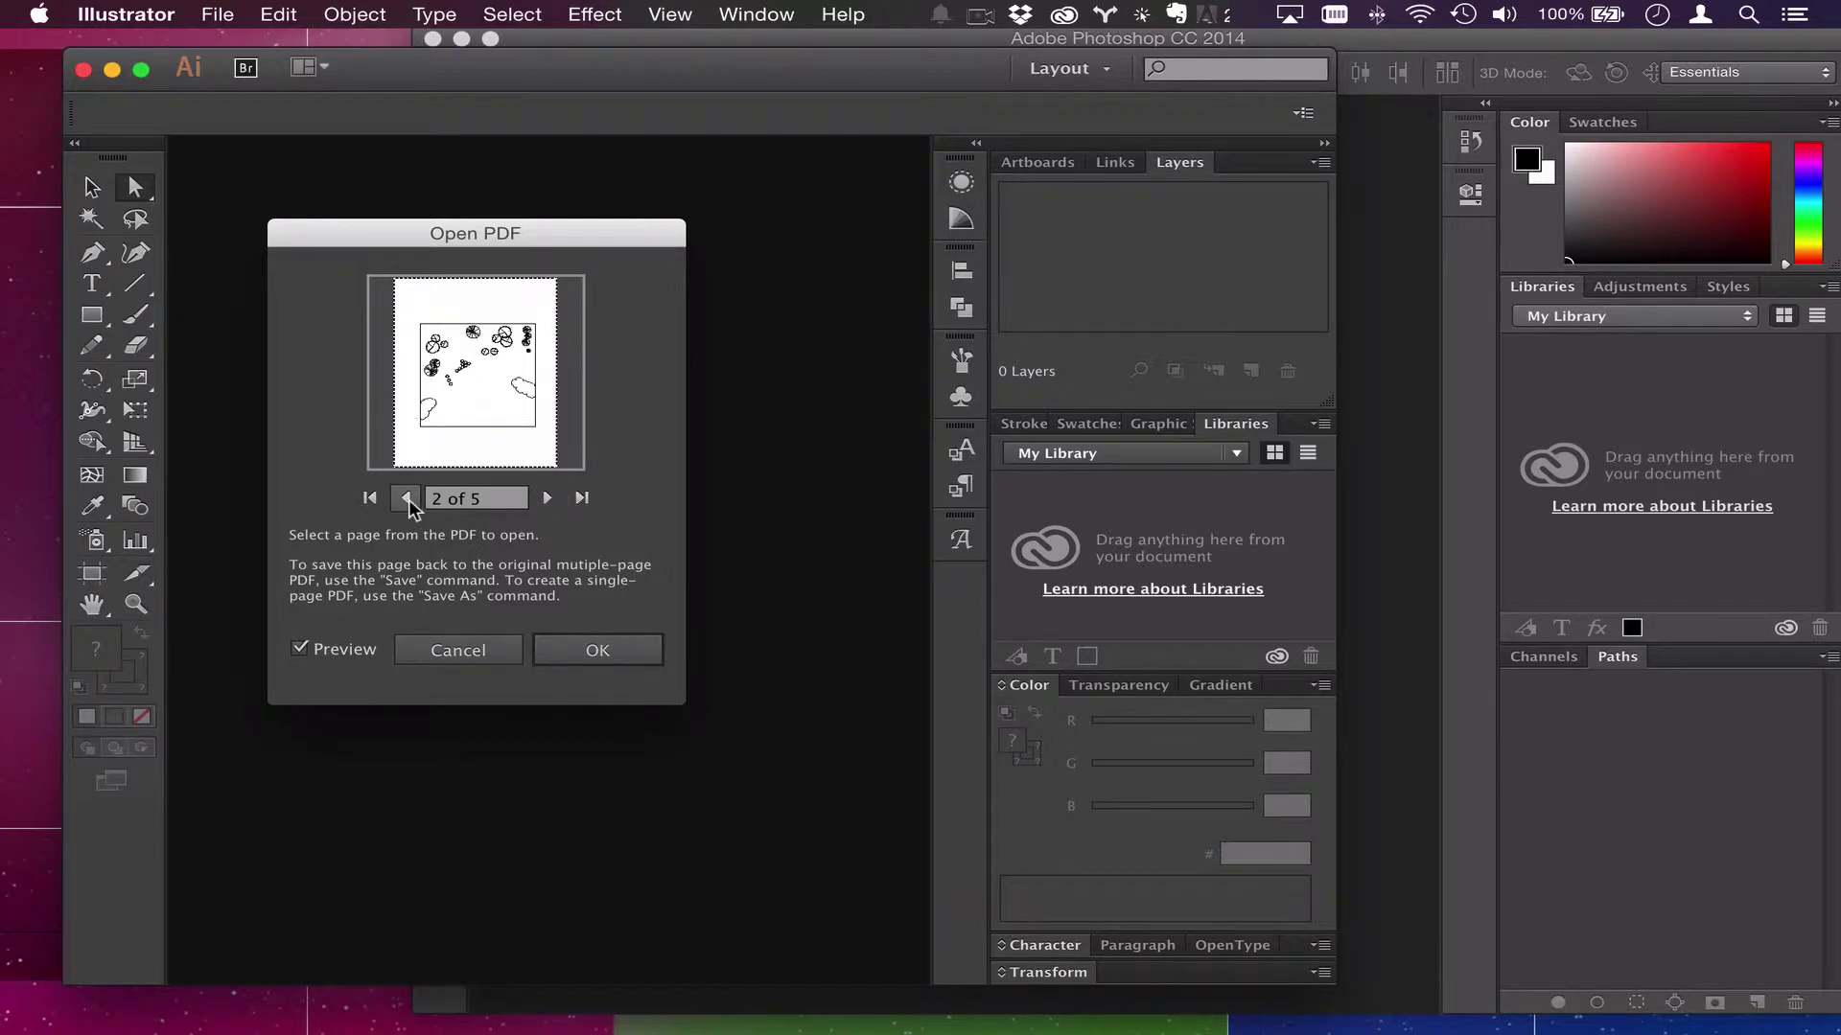
left_click(405, 497)
left_click(547, 498)
left_click(547, 497)
left_click(546, 498)
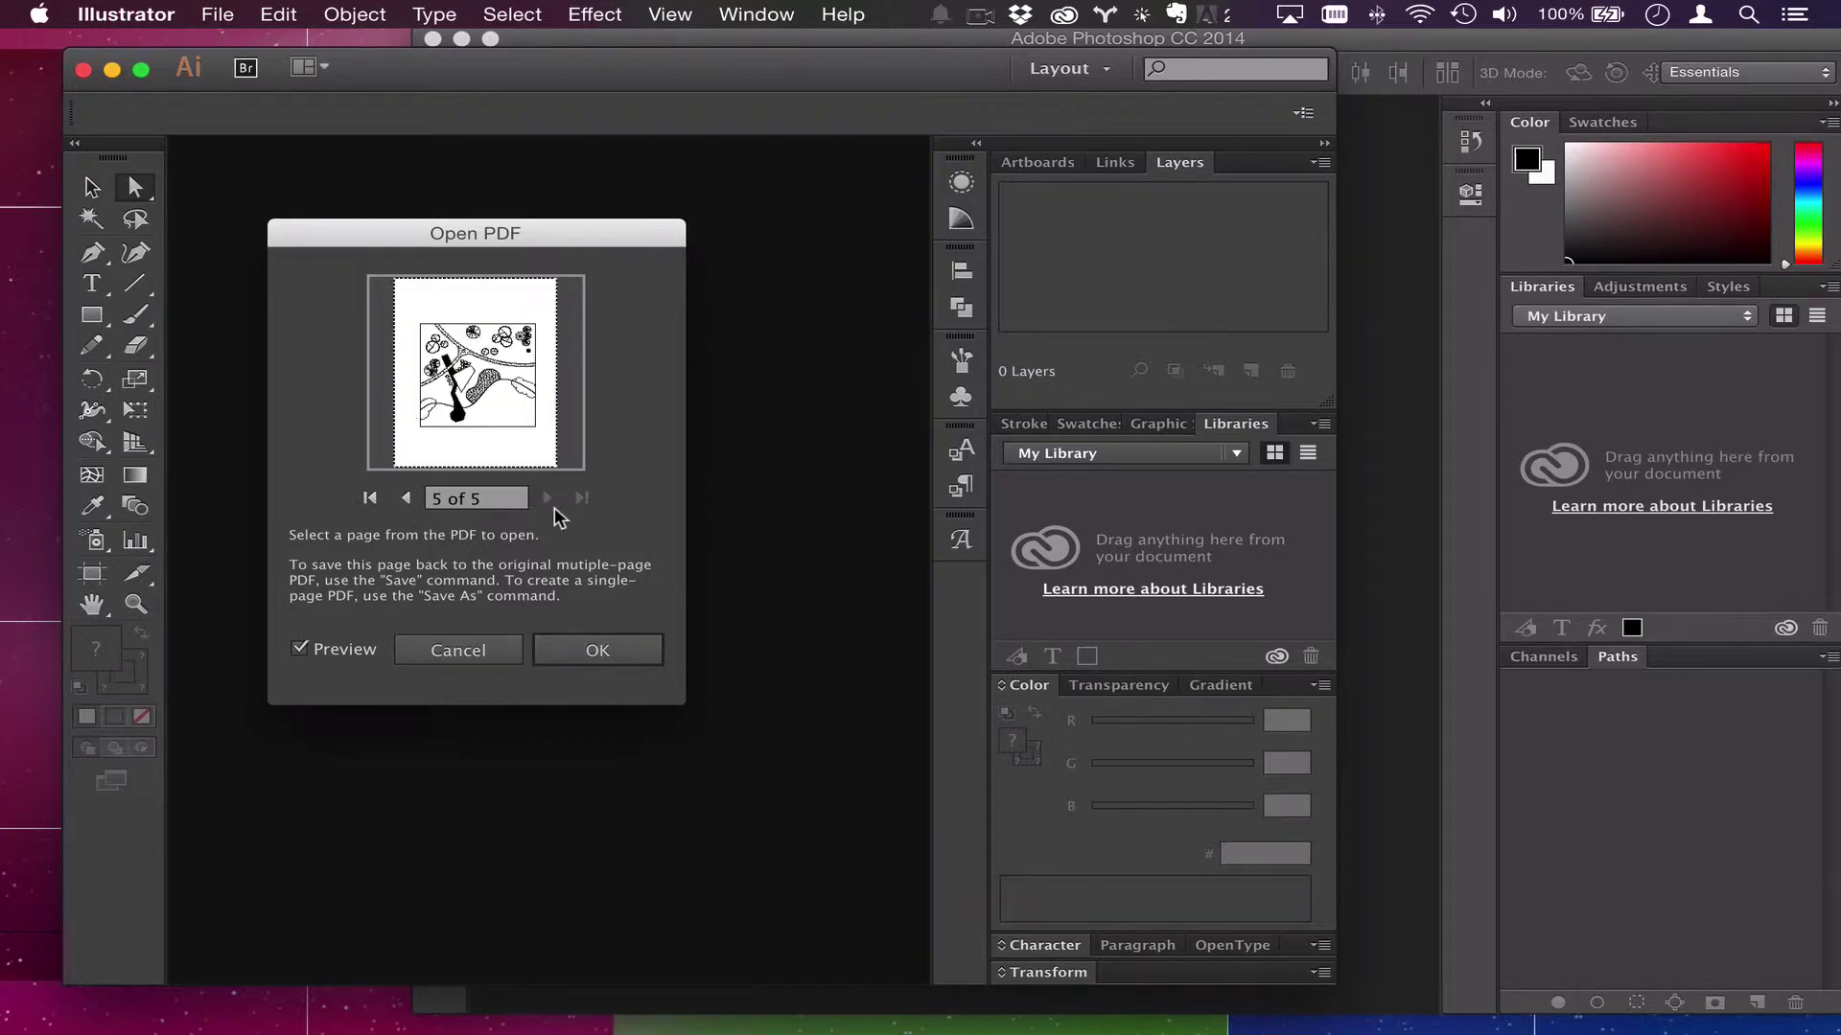
left_click(405, 498)
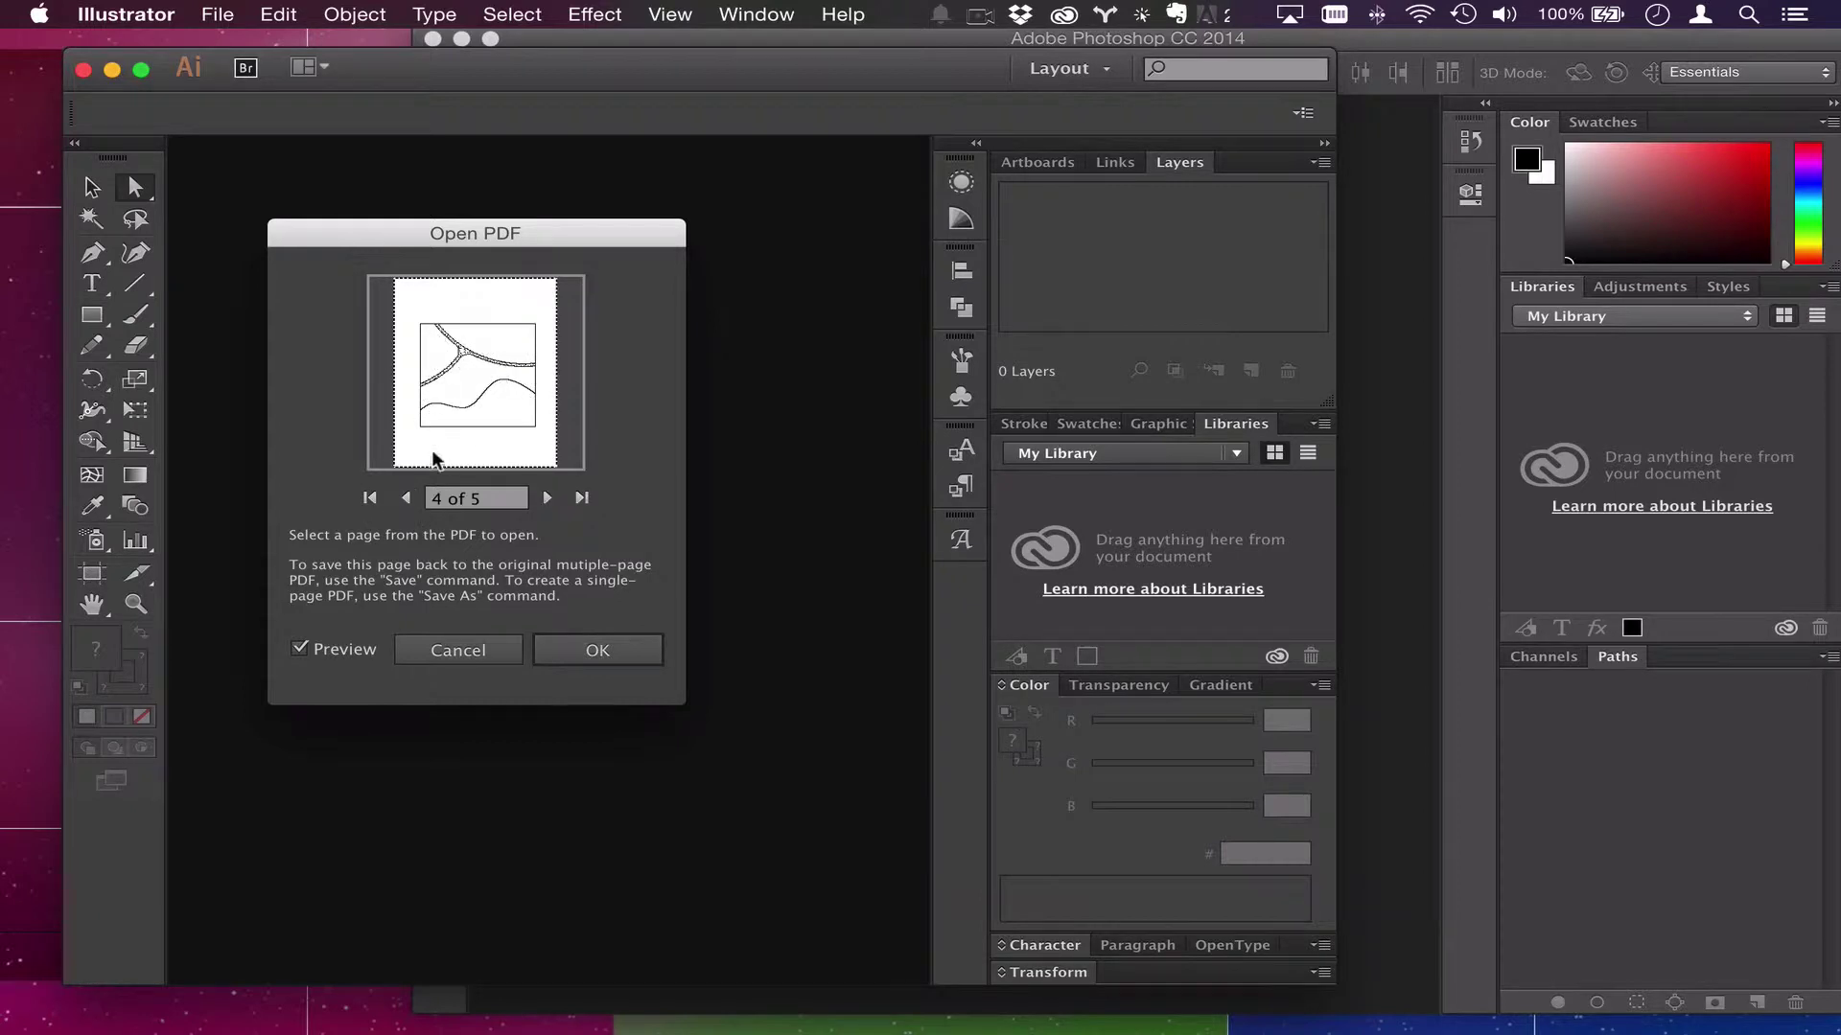
left_click(405, 498)
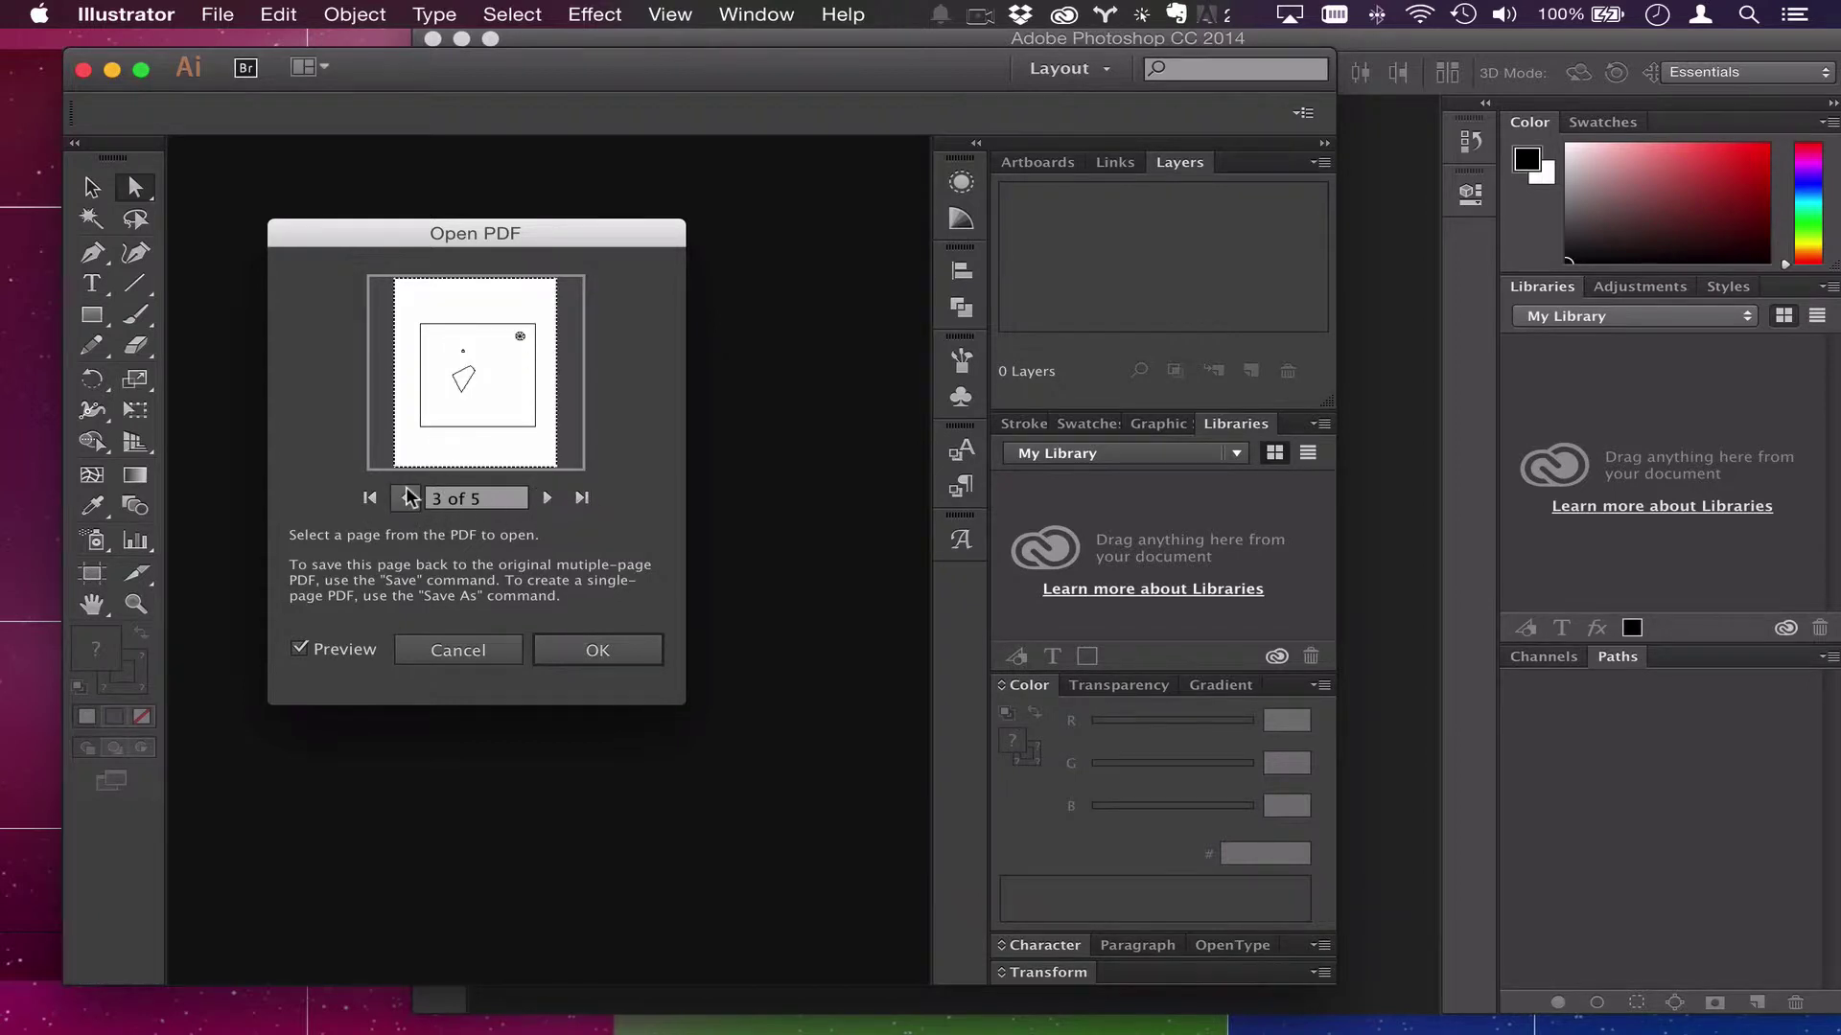
left_click(405, 498)
left_click(405, 497)
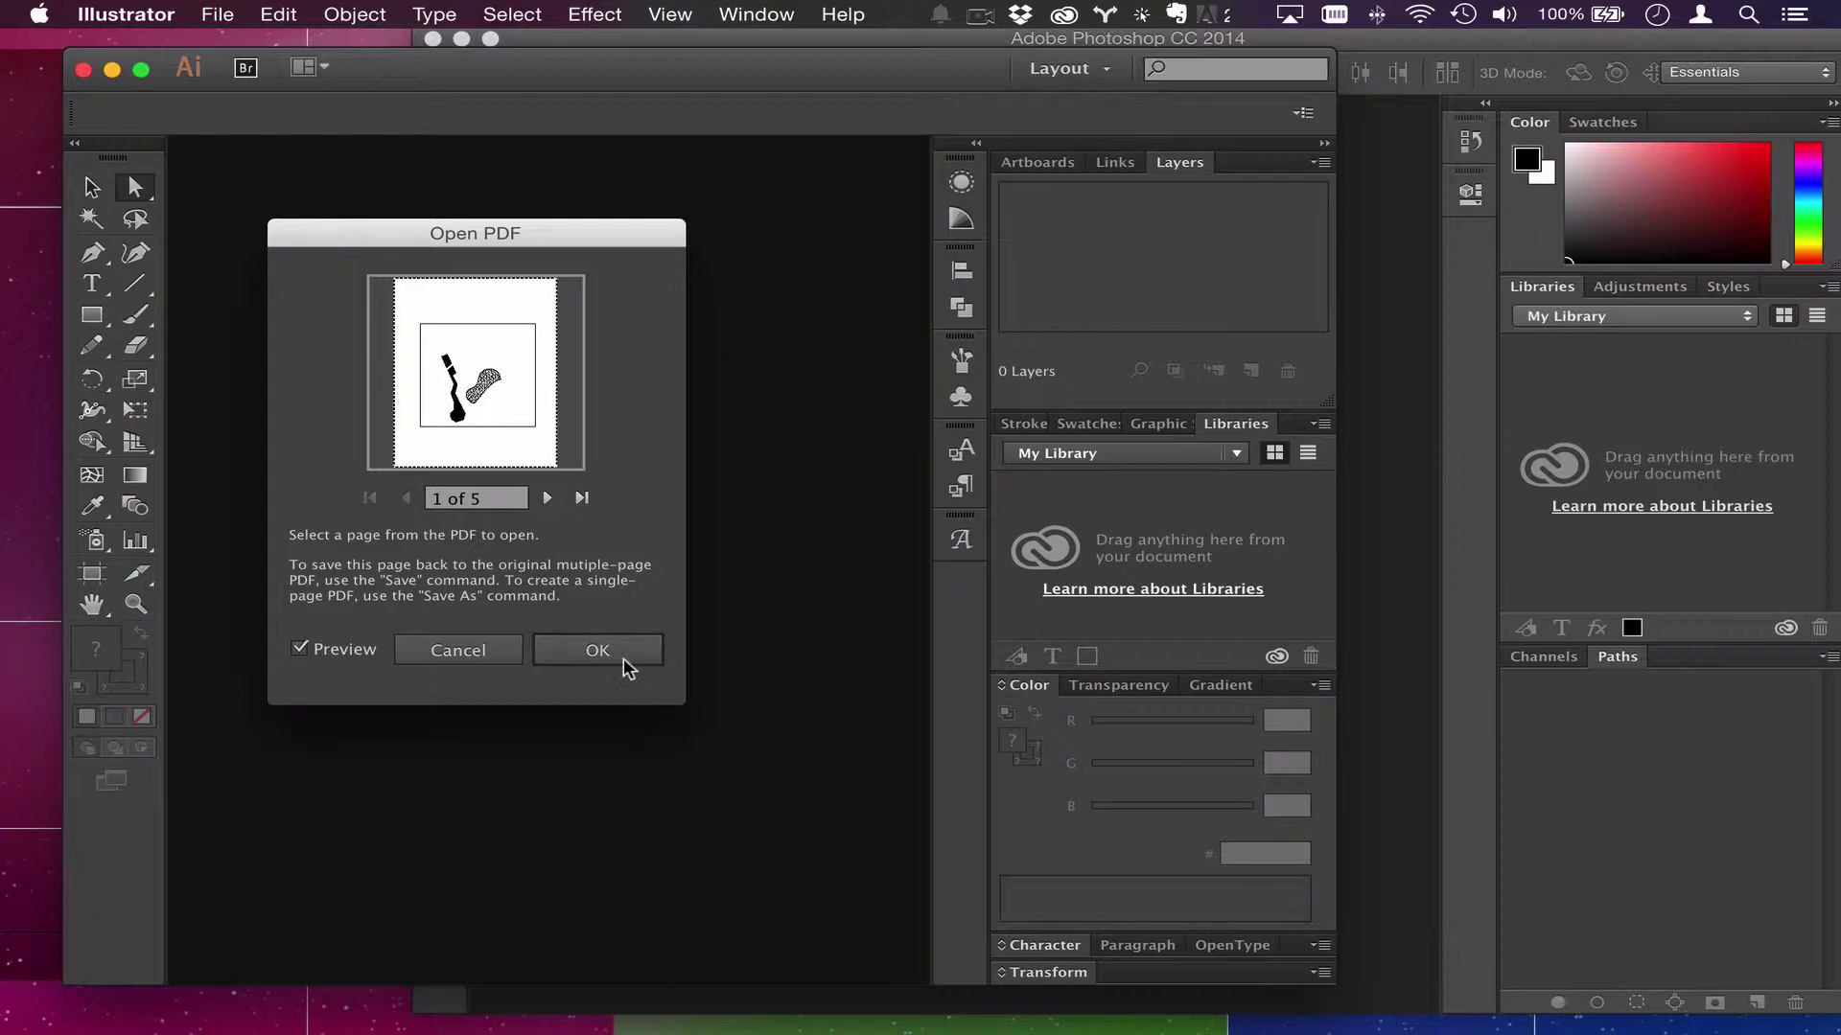
left_click(597, 651)
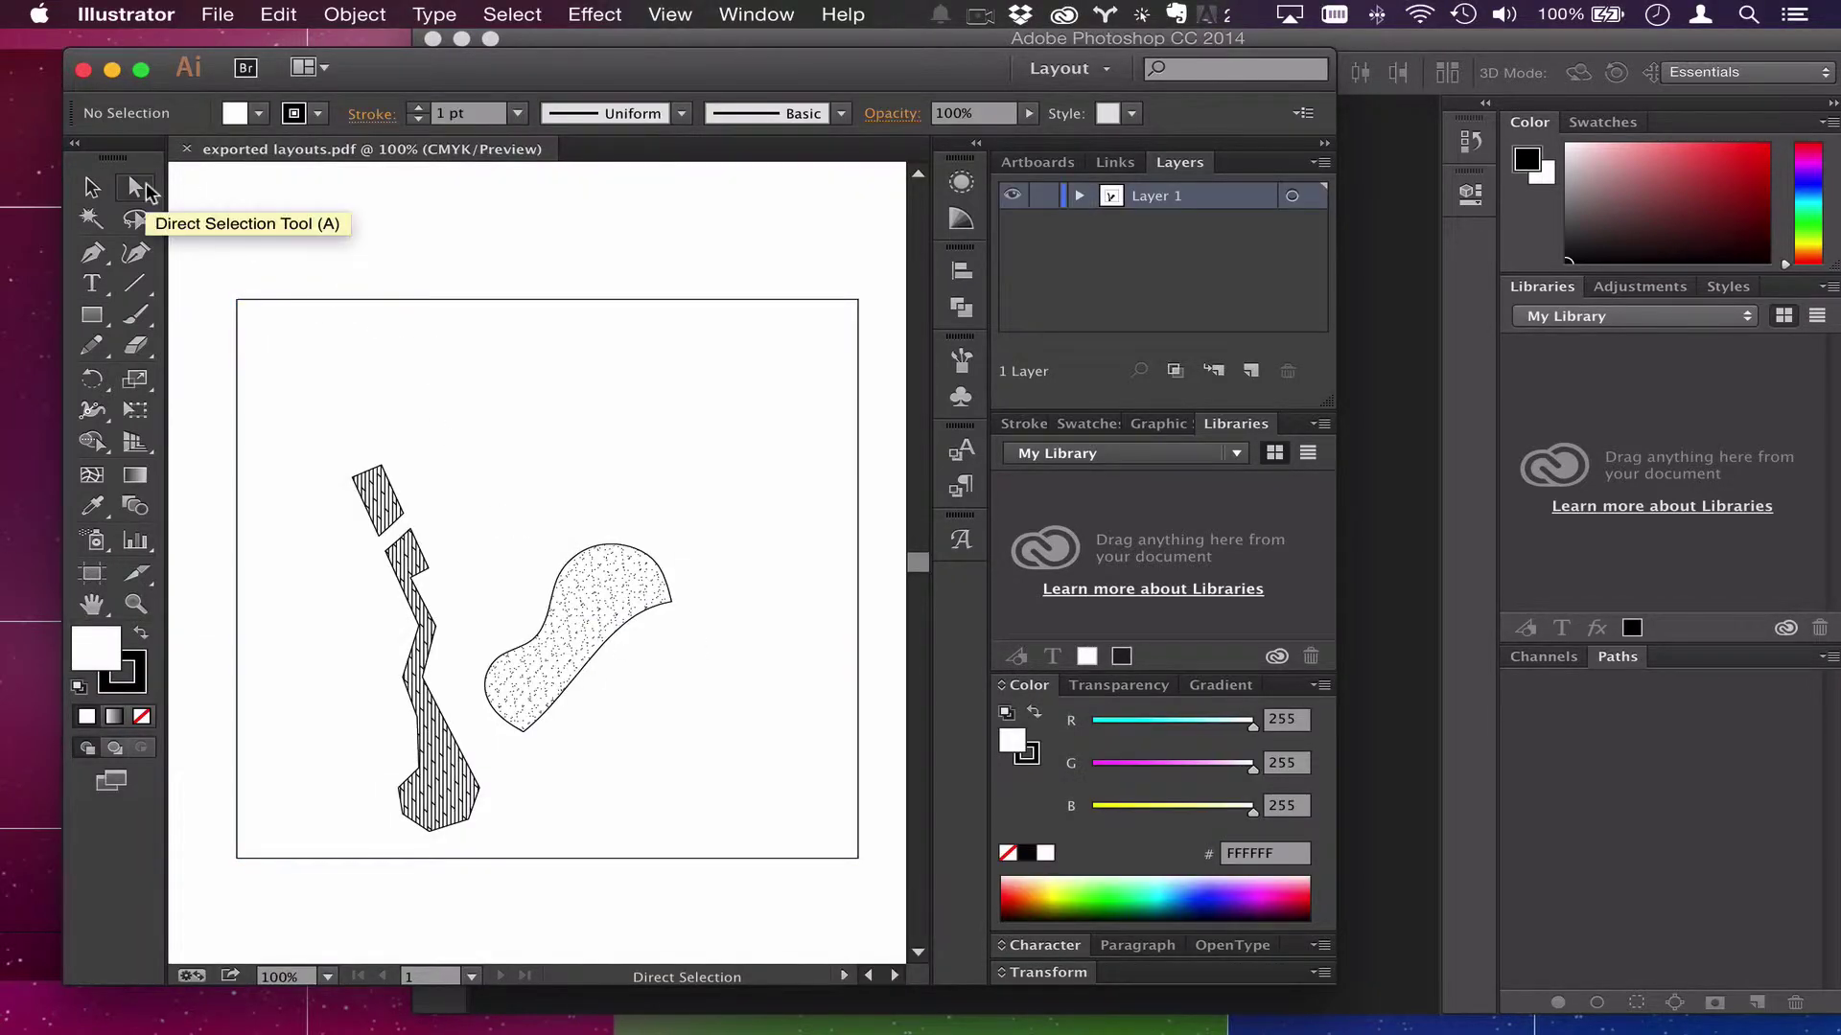
Step: Marquee-select the square frame and both hatched shapes across the page-1 artboard
left_click_drag(228, 286, 856, 862)
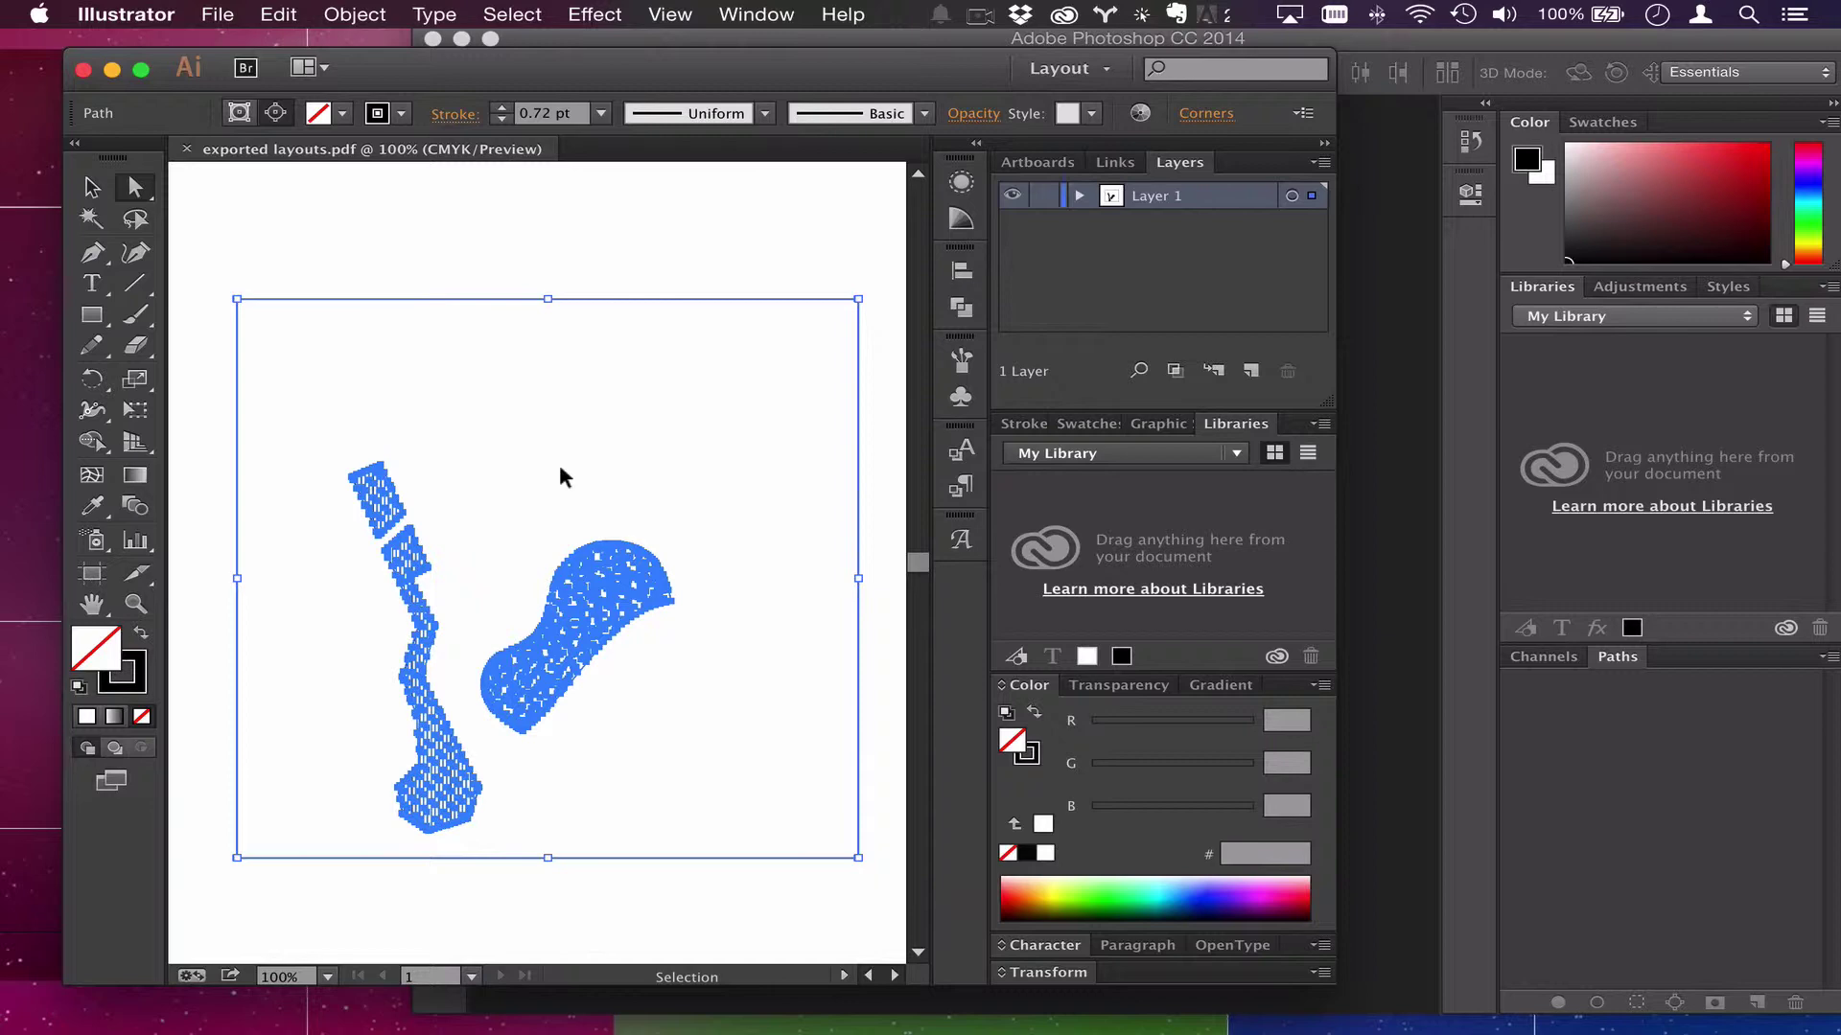
Step: Create a new 433 × 433 px, 72 ppi CMYK document from the Clipboard preset
left_click(1498, 34)
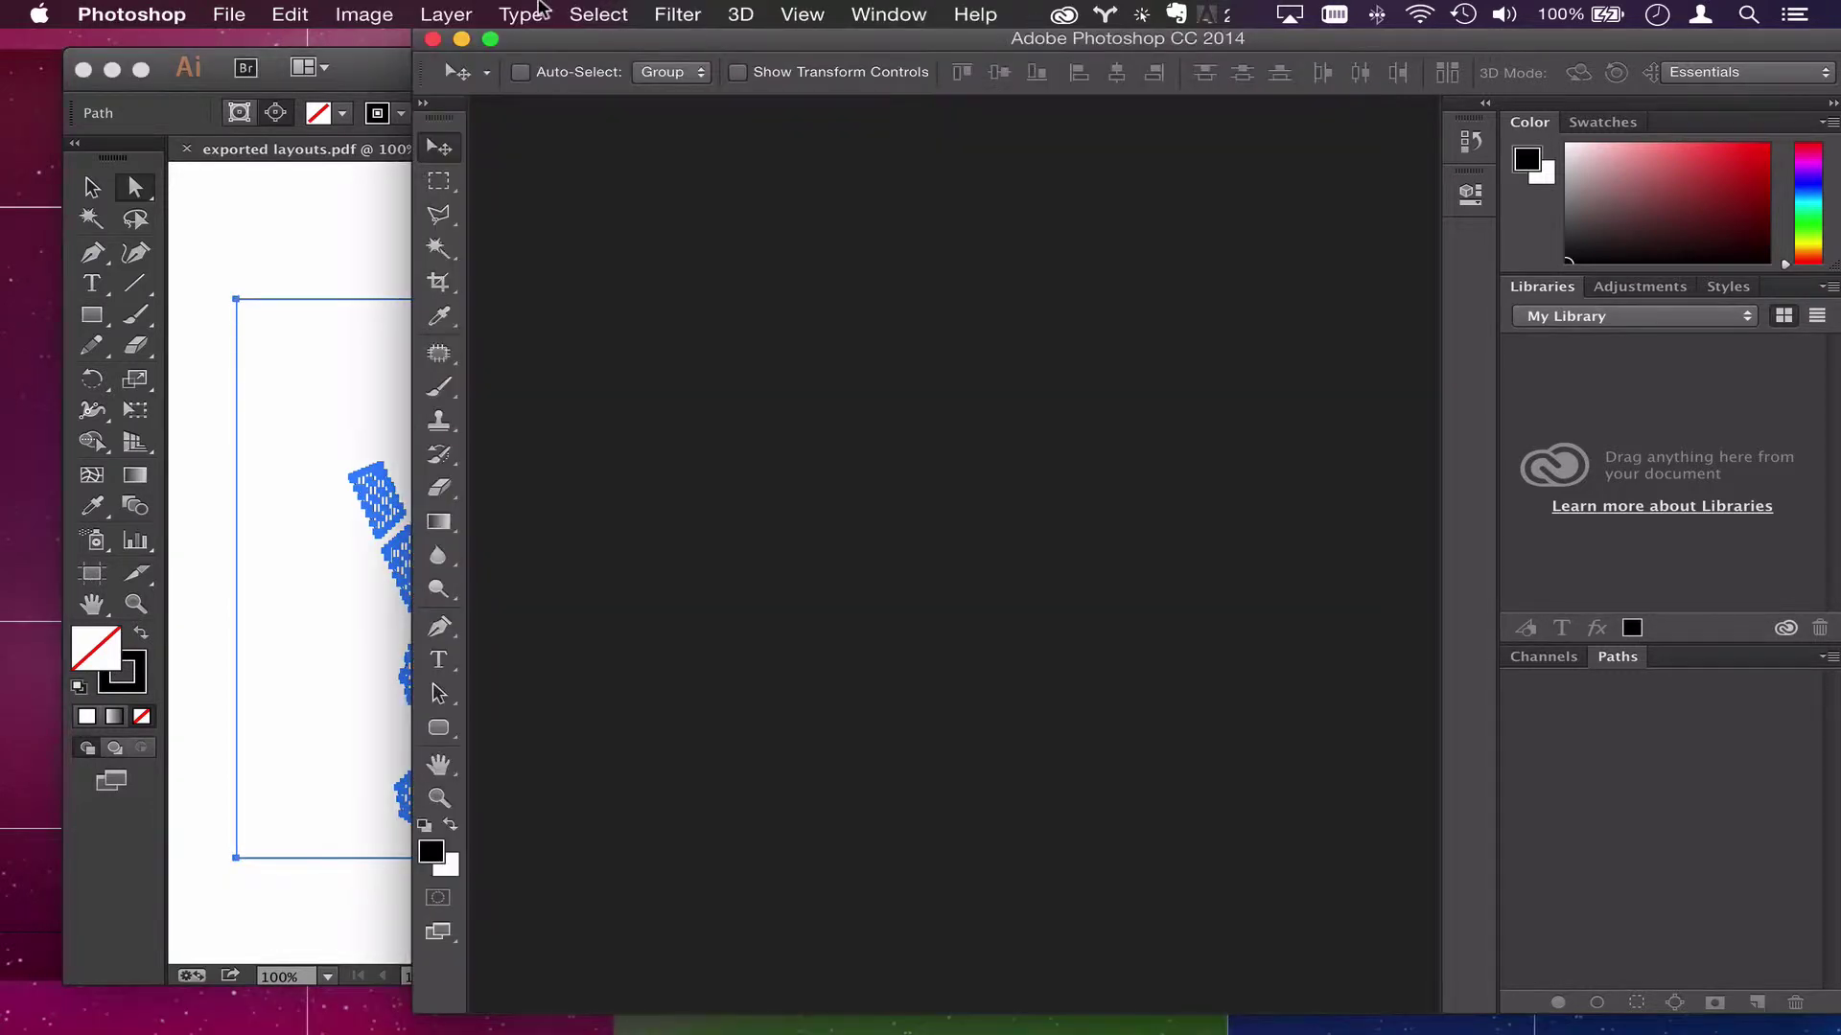
left_click(217, 15)
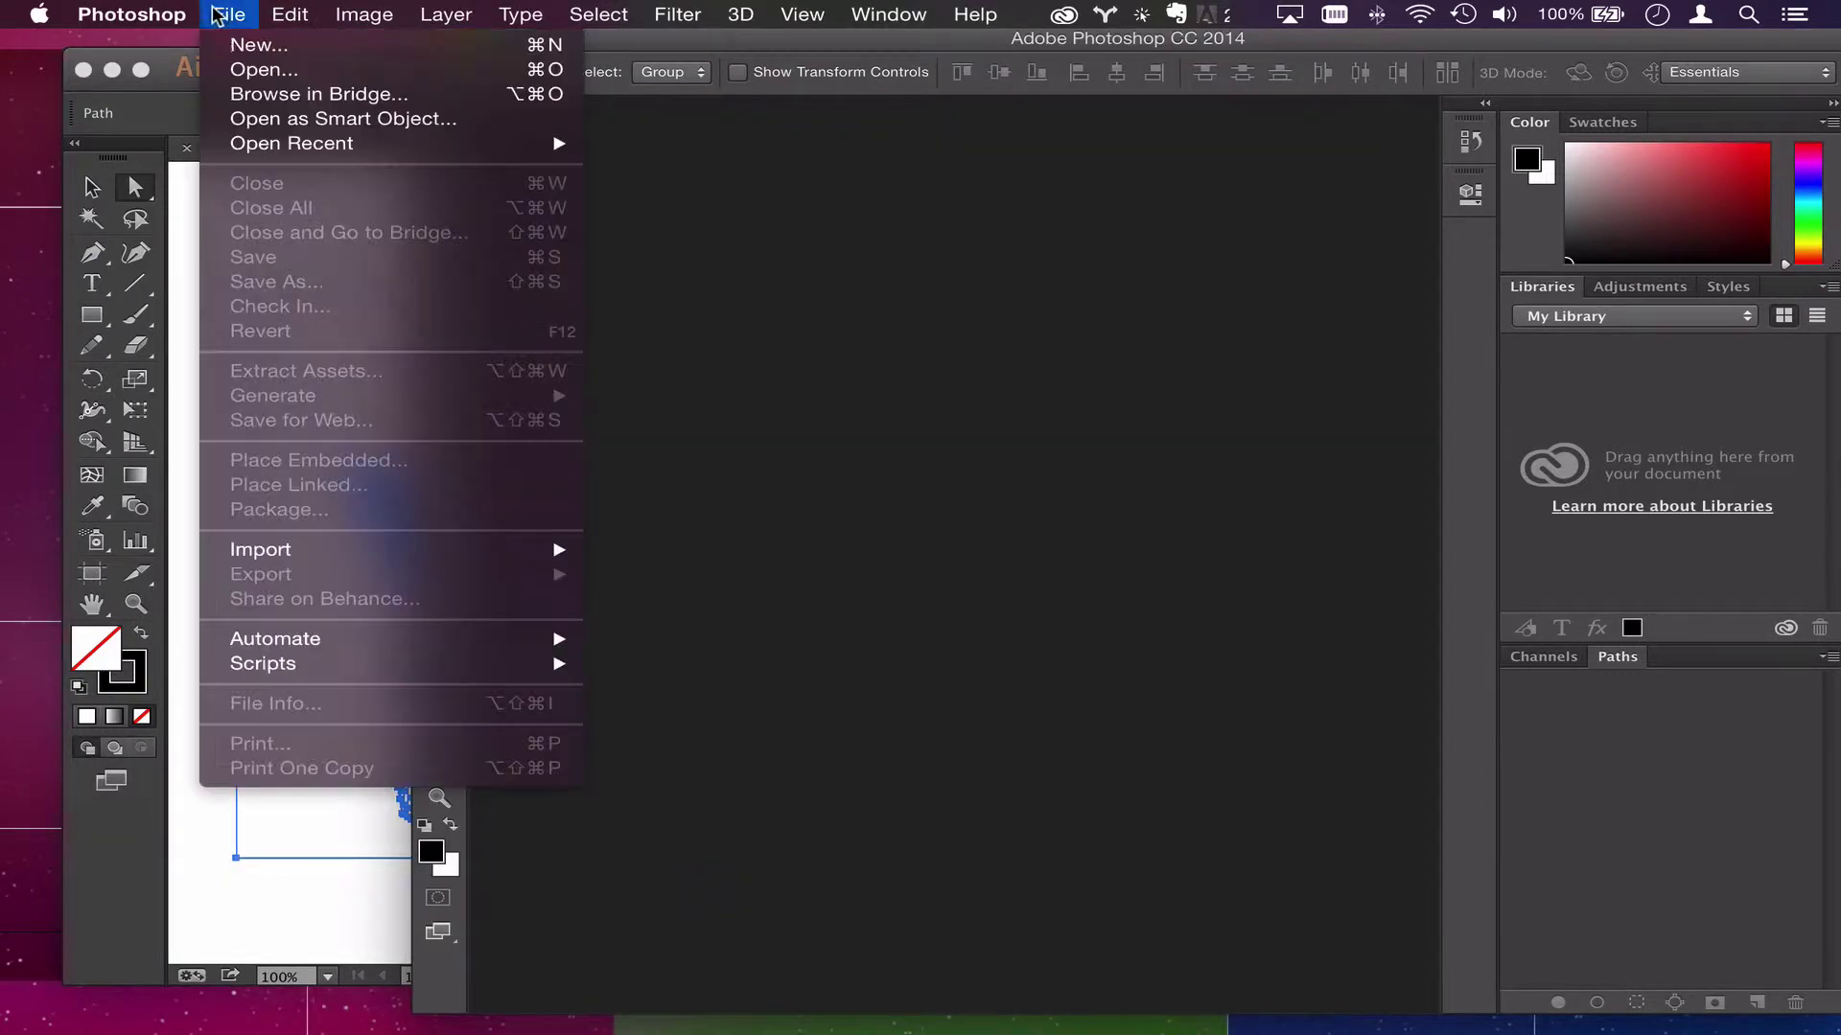
left_click(256, 46)
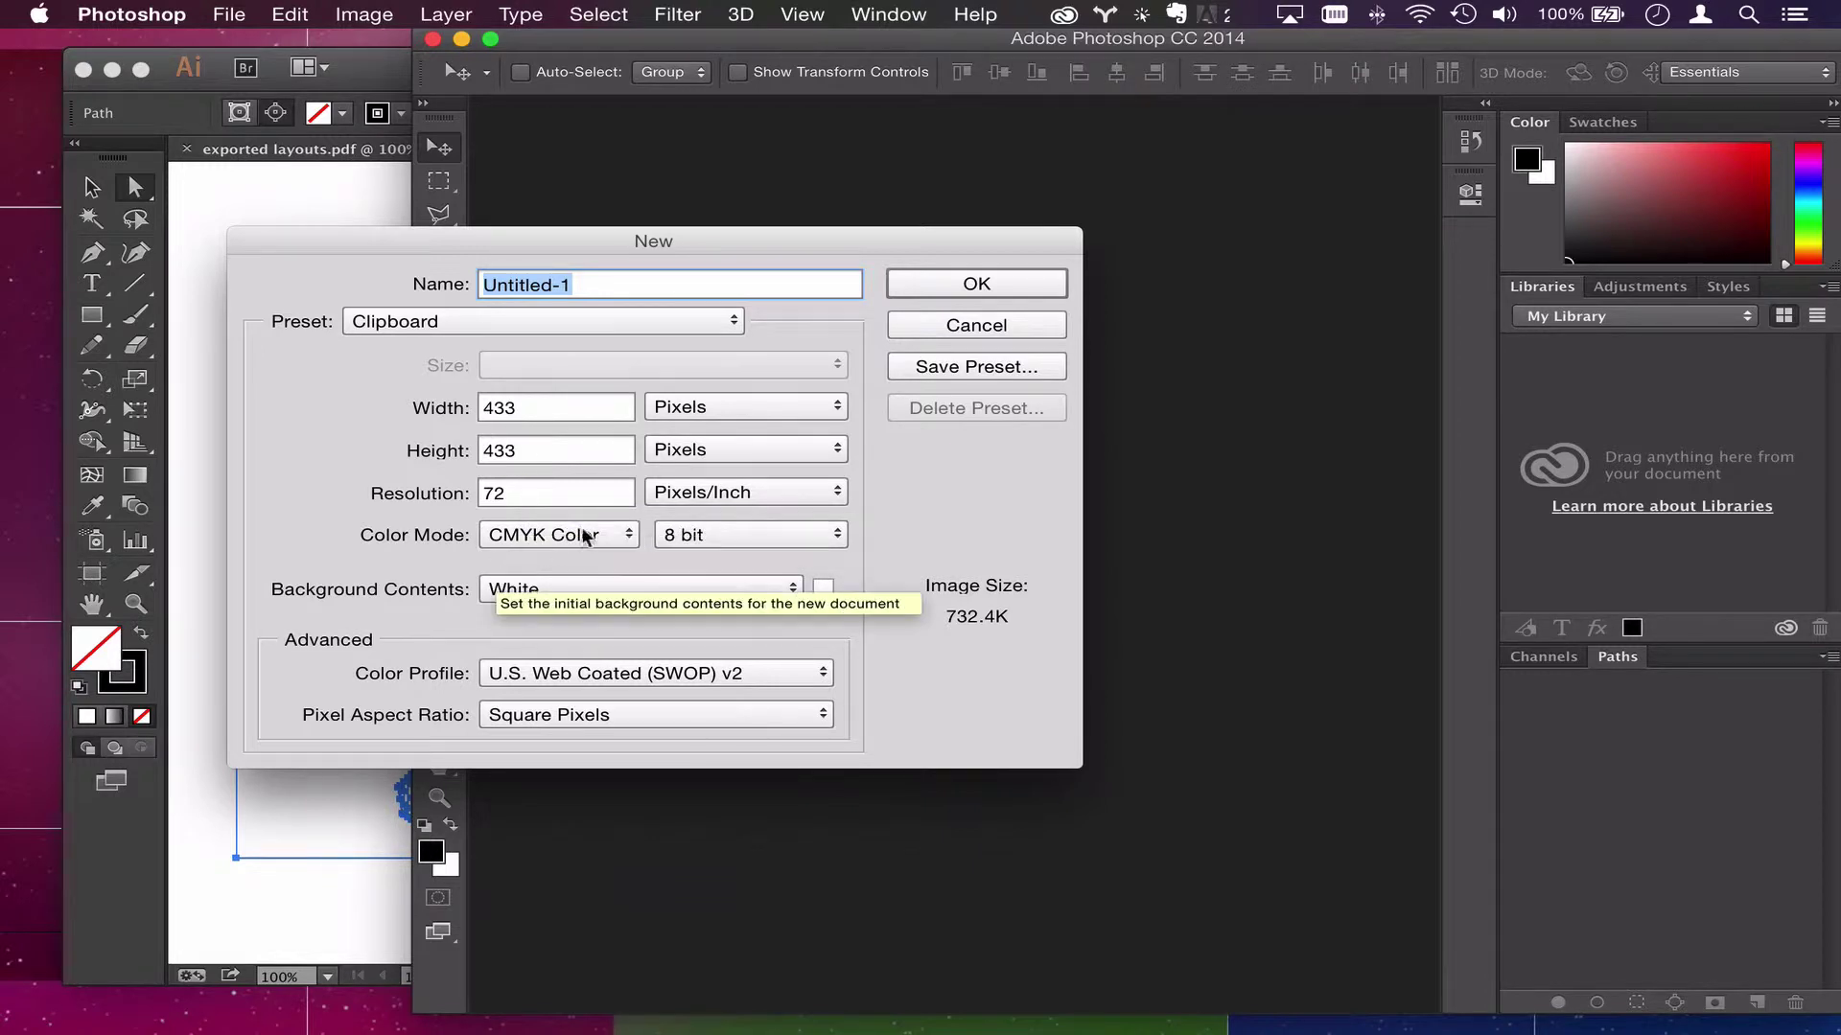
left_click(930, 284)
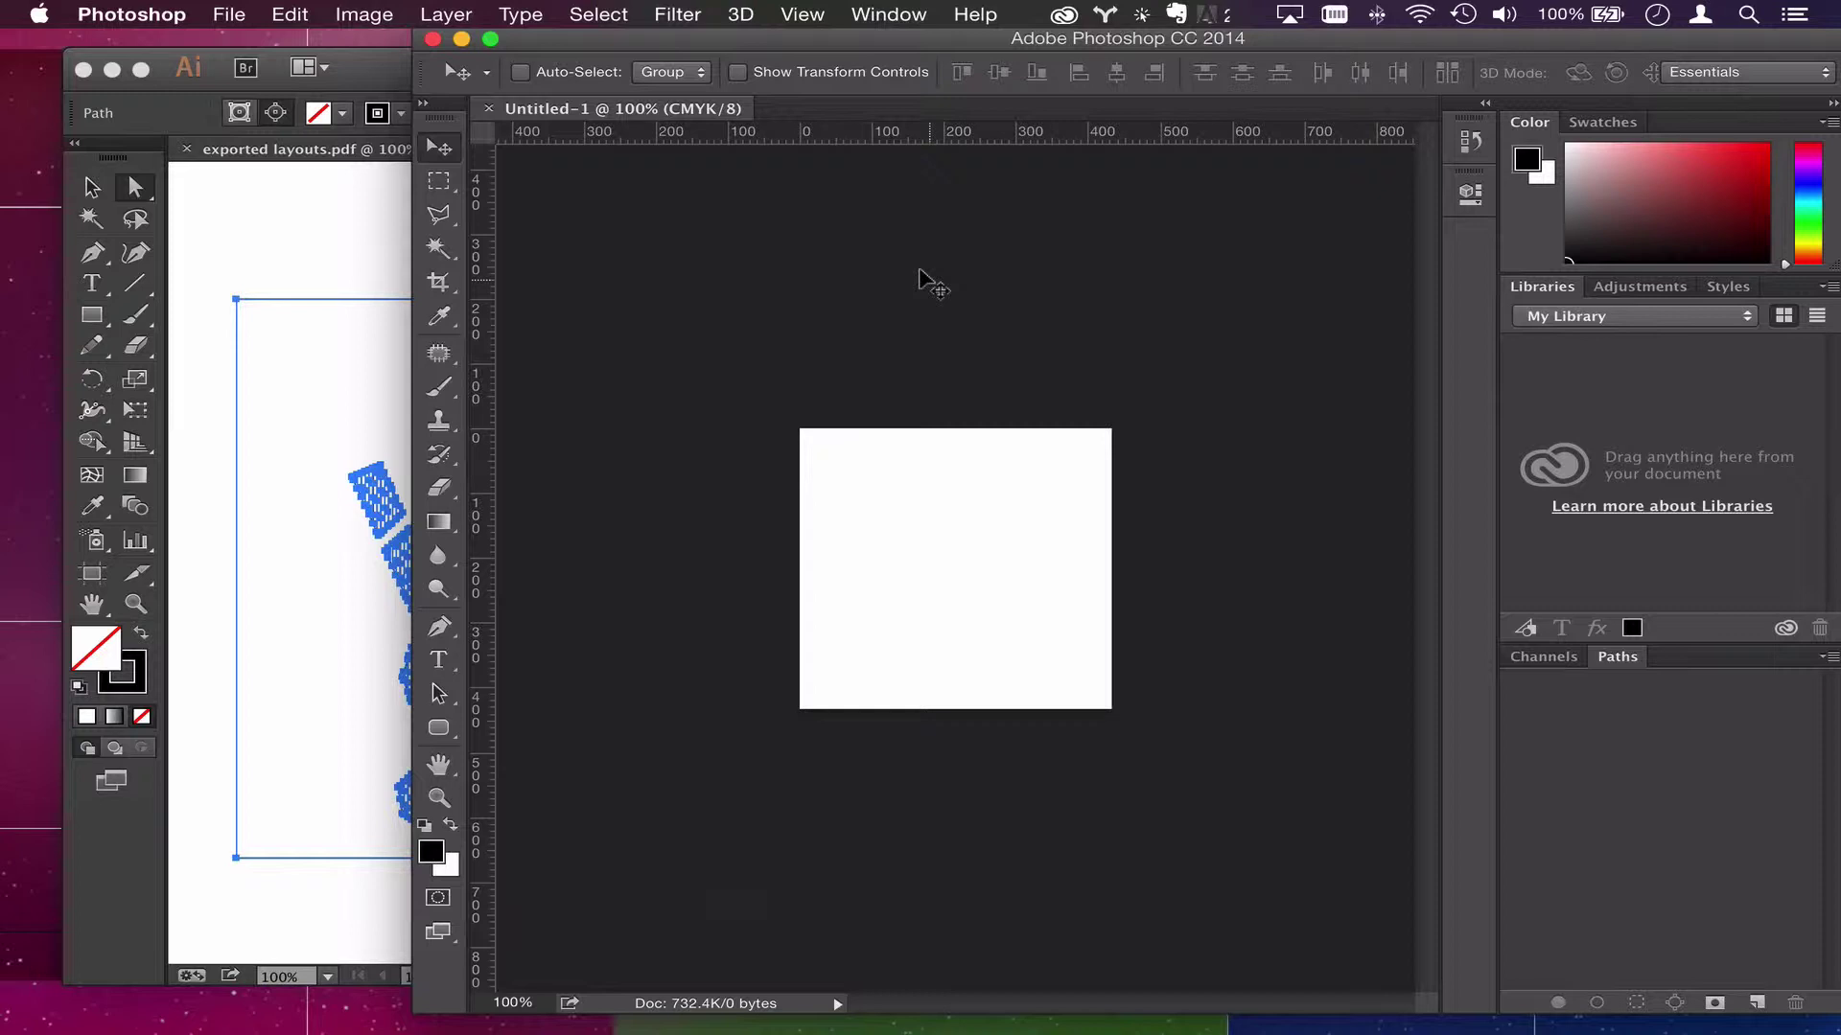
Step: Paste the copied Illustrator artwork as a smart object and commit its placement
key("super+v")
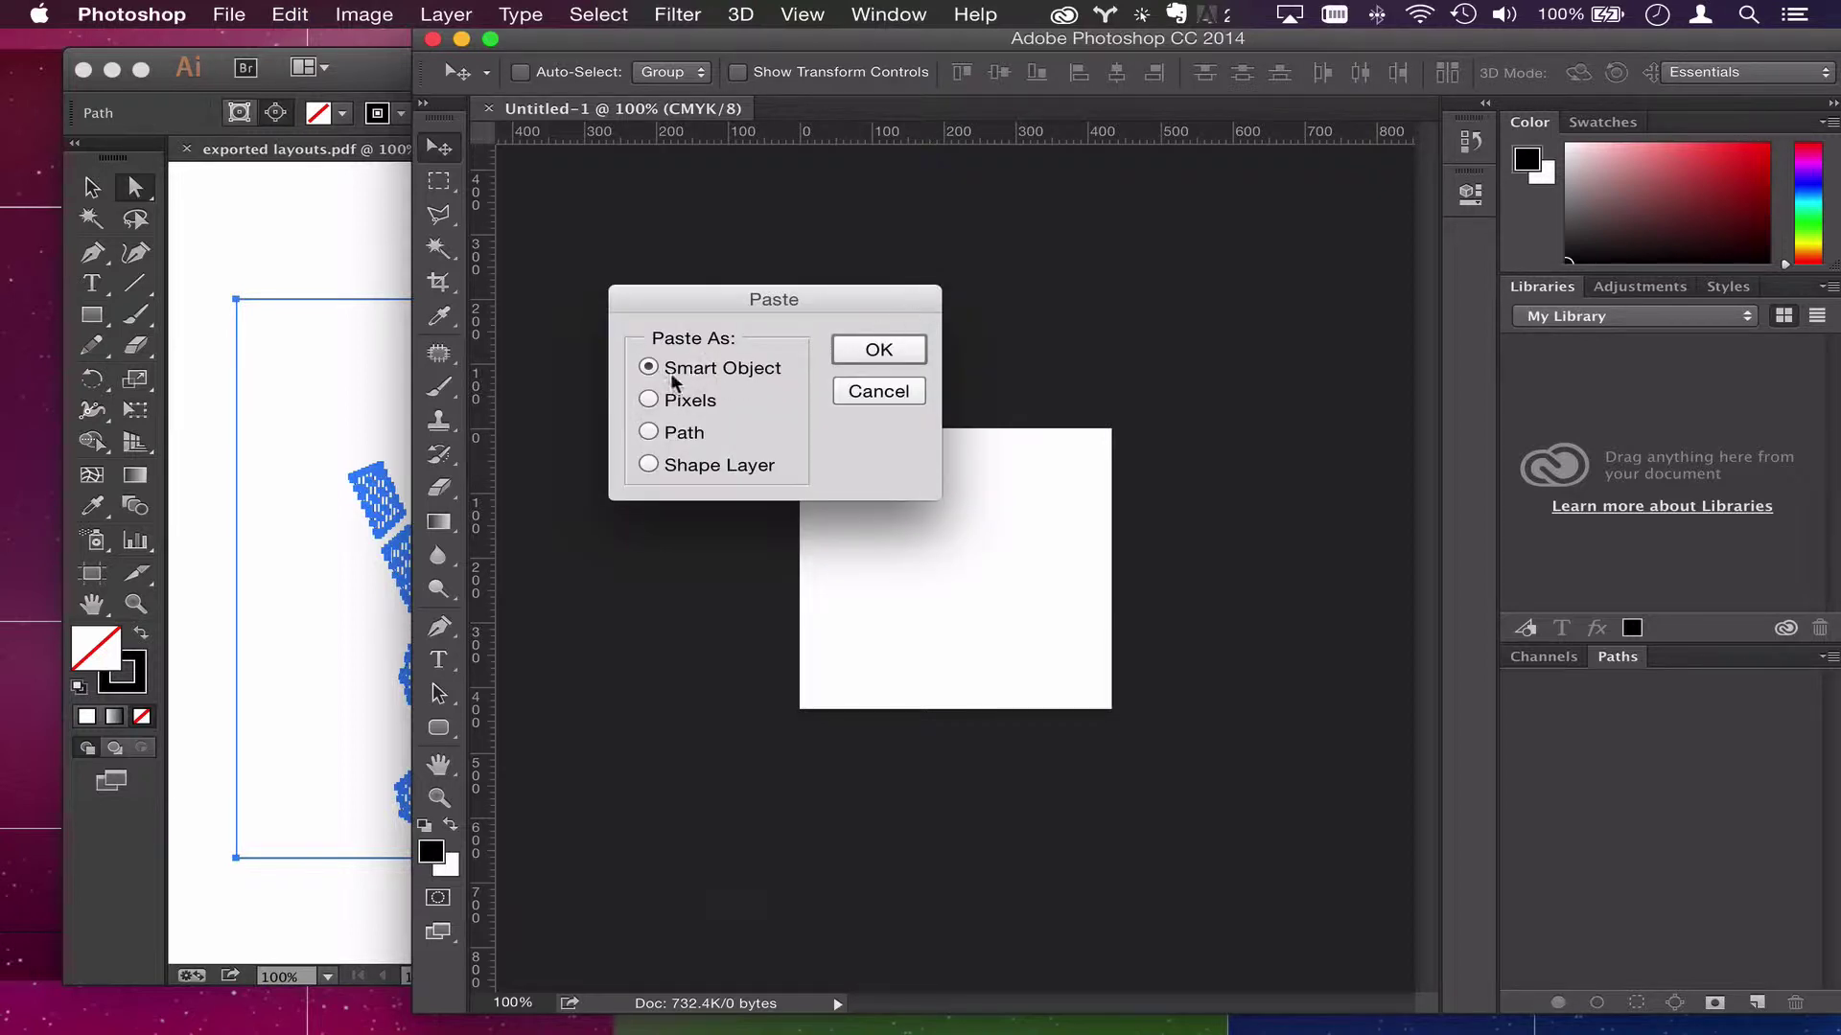
left_click(878, 350)
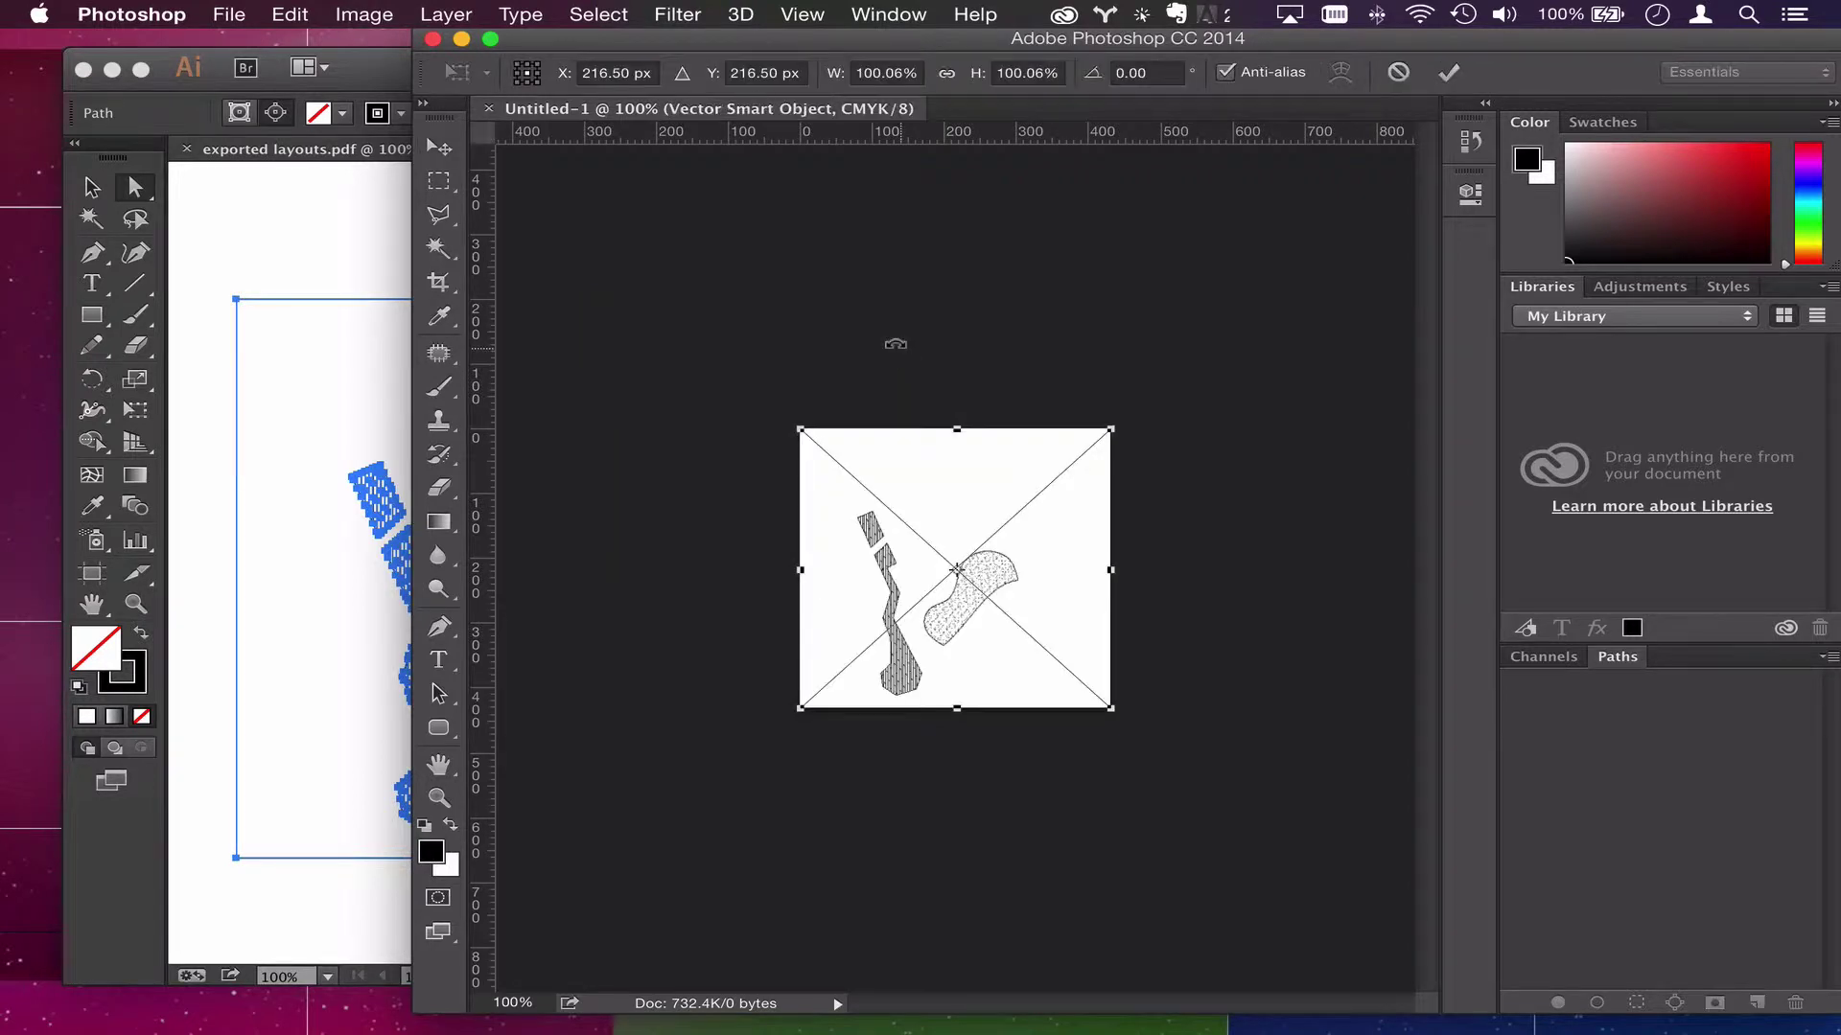
key("Return")
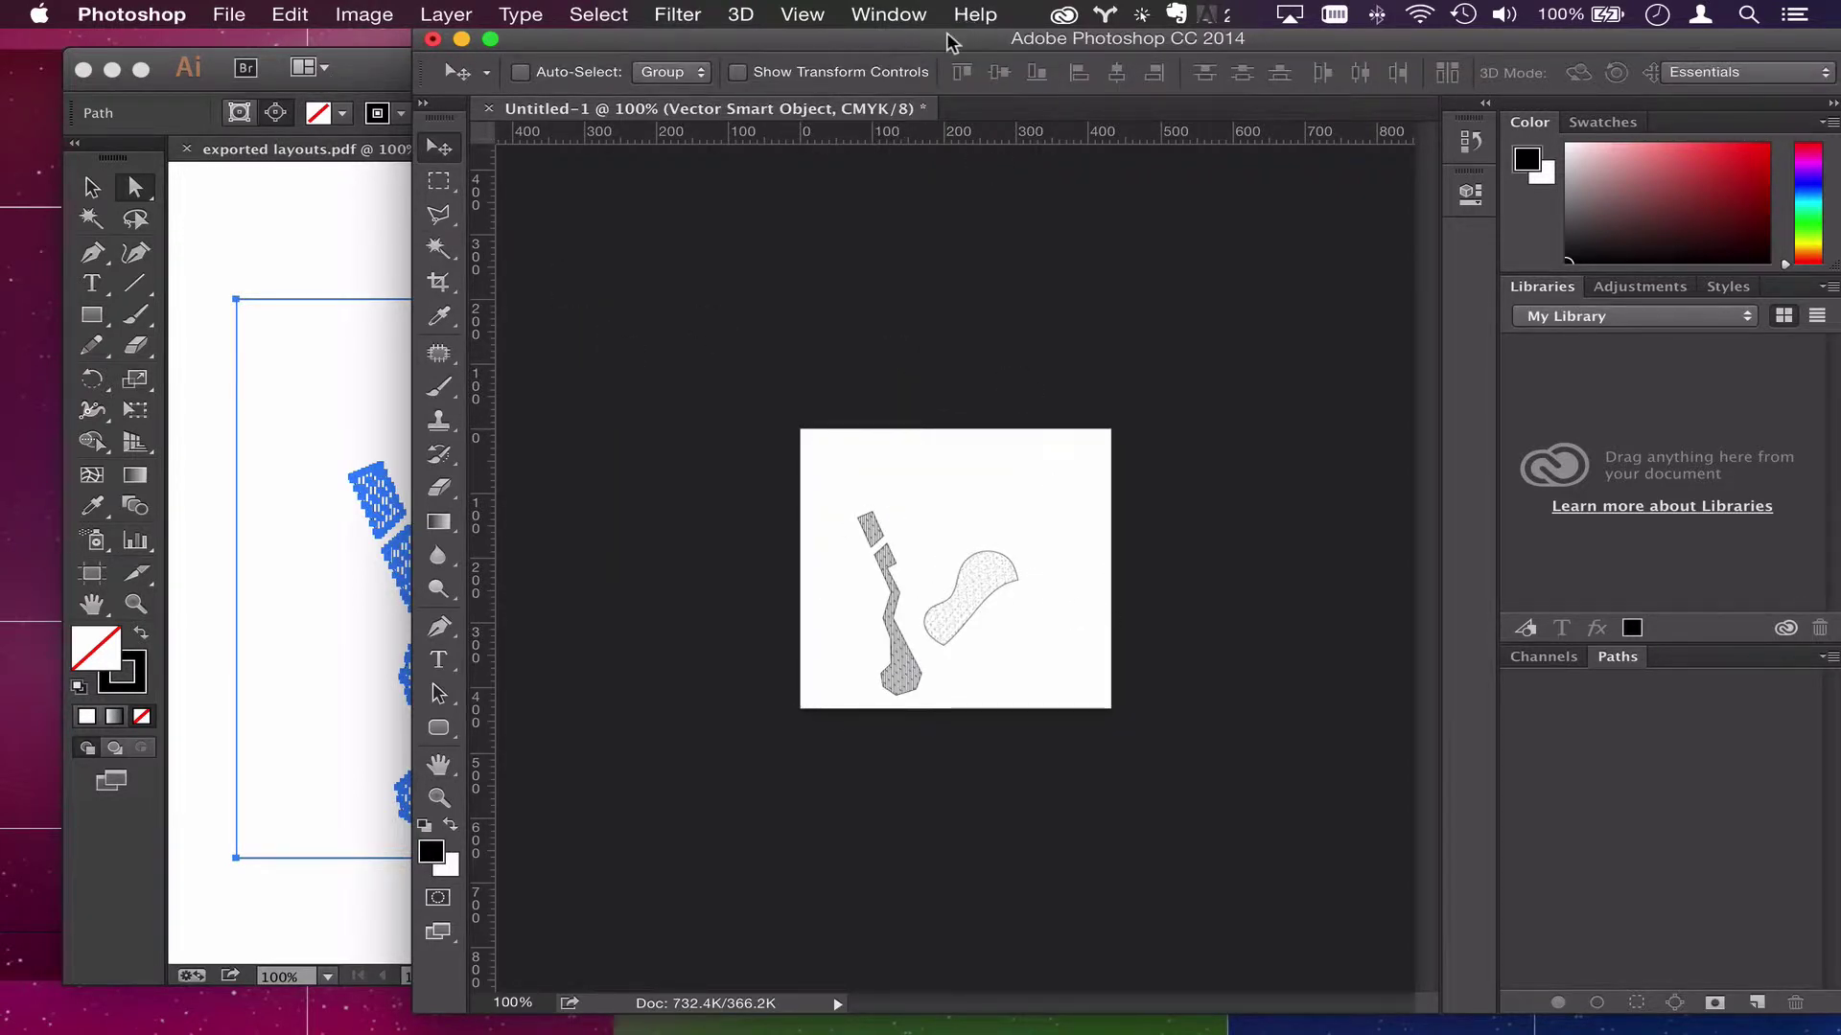
Step: Show the Layers panel and move it off the artwork
left_click_drag(953, 42, 840, 48)
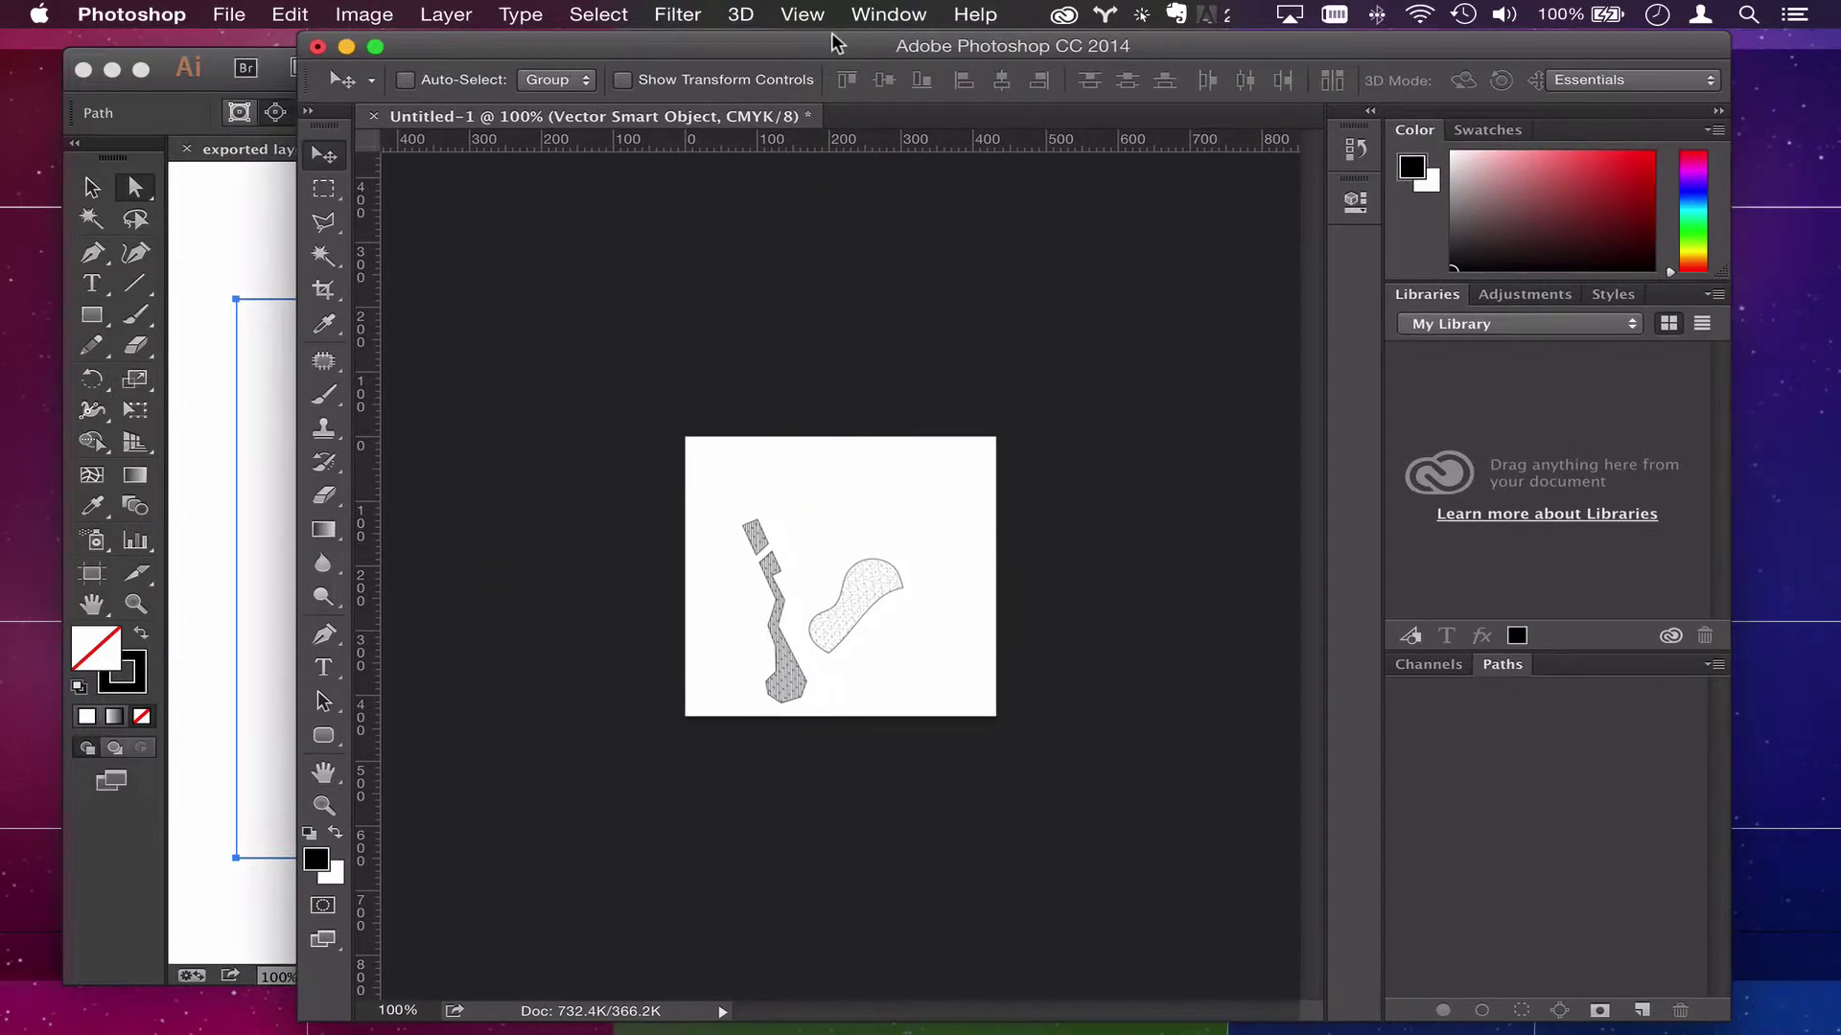
left_click(886, 14)
left_click(997, 521)
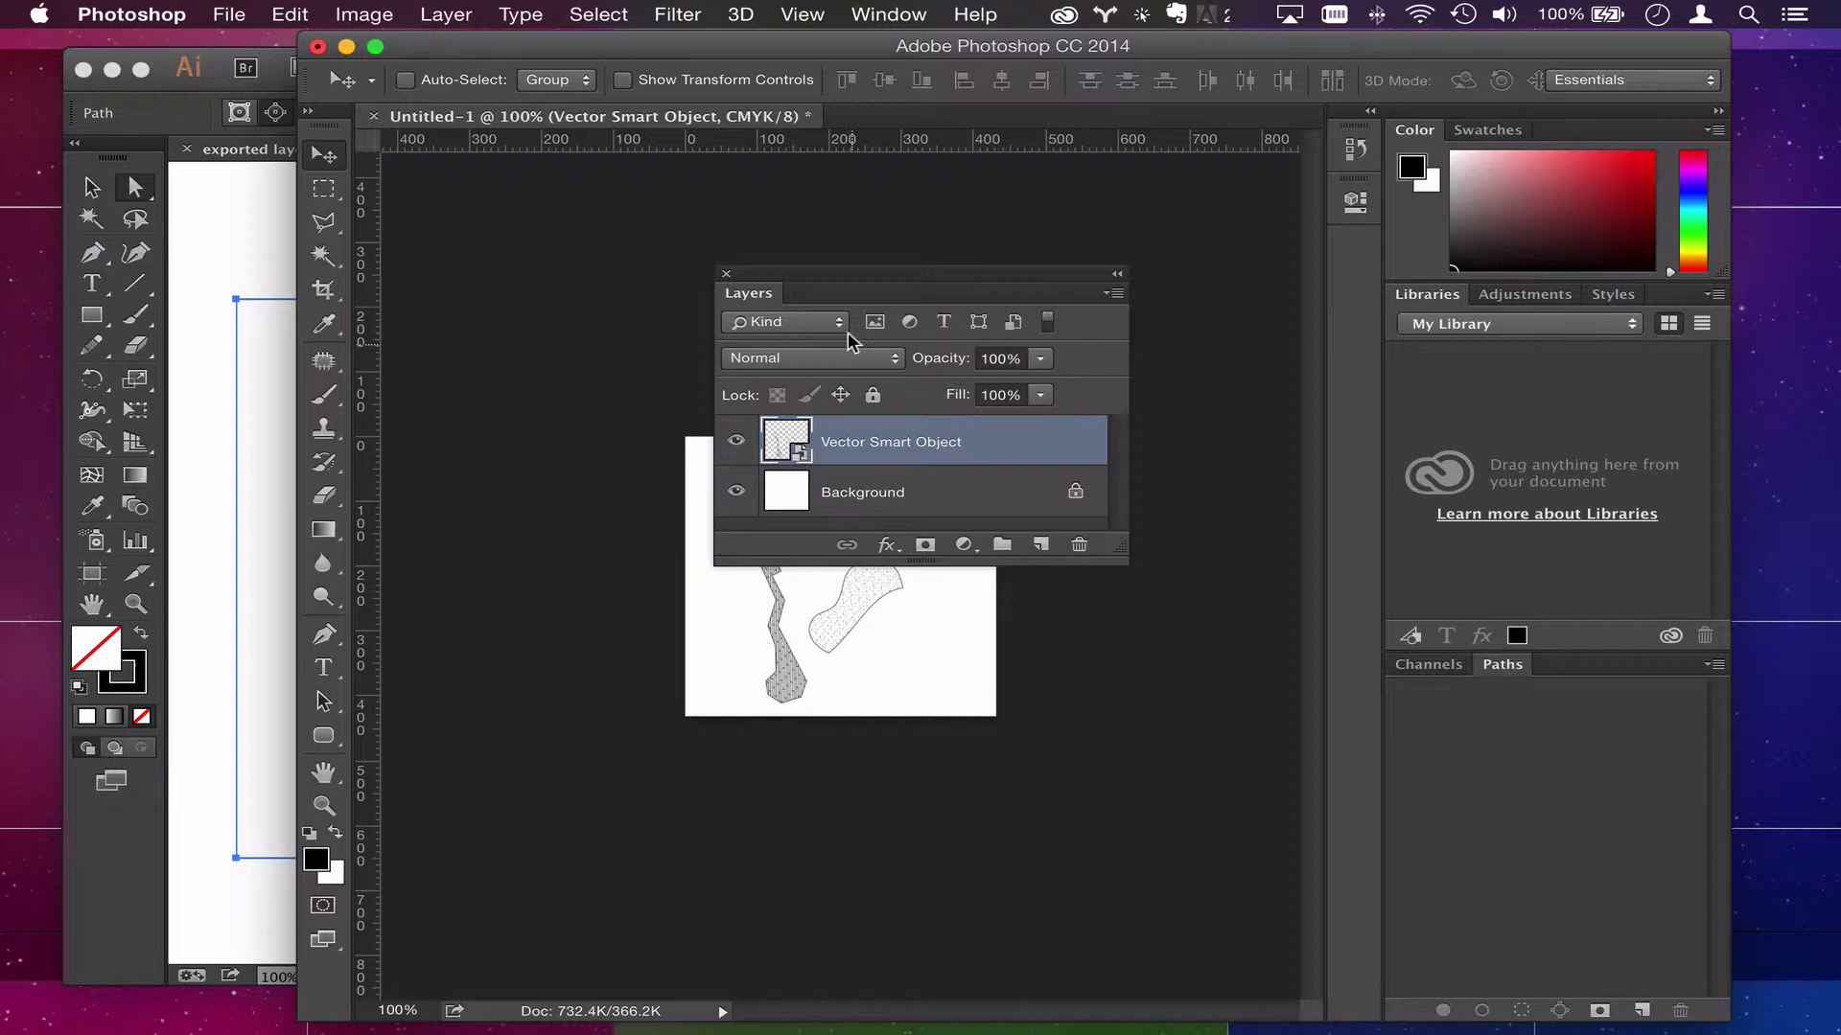
left_click_drag(825, 278, 1015, 279)
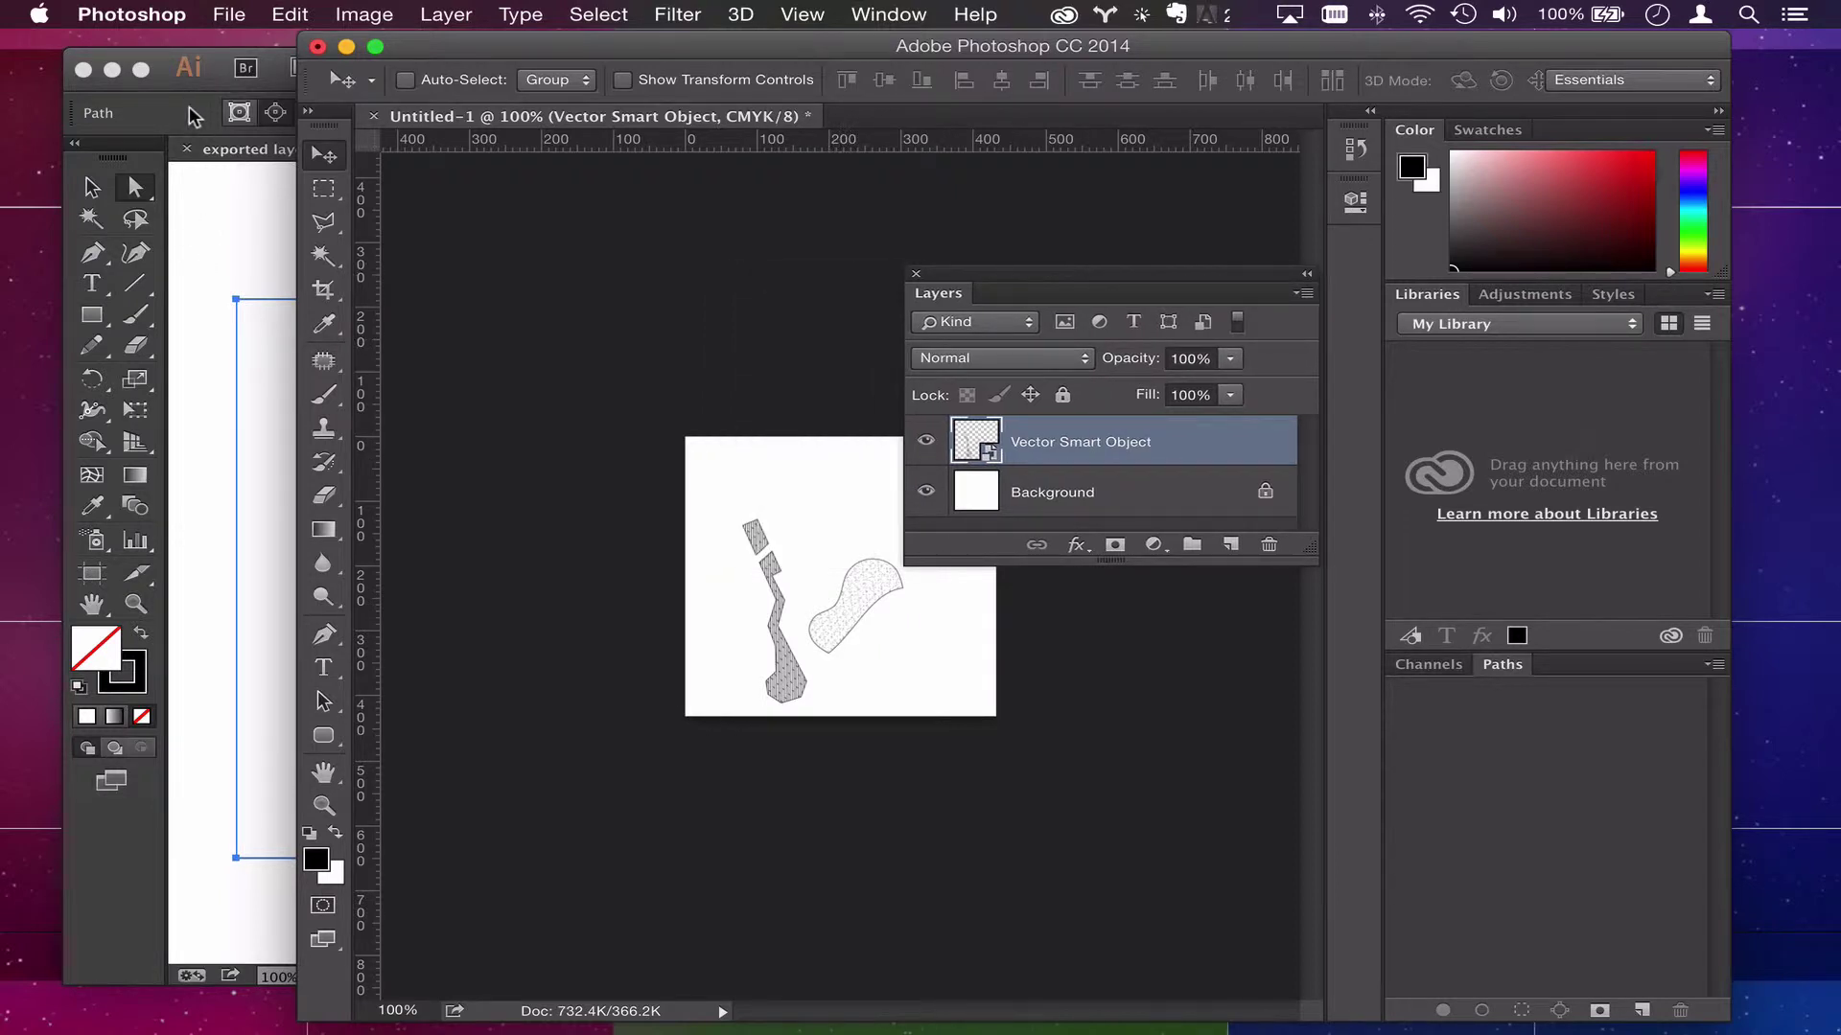
Step: Close the page-1 document and open page 2 of exported layouts.pdf in Illustrator
left_click(210, 148)
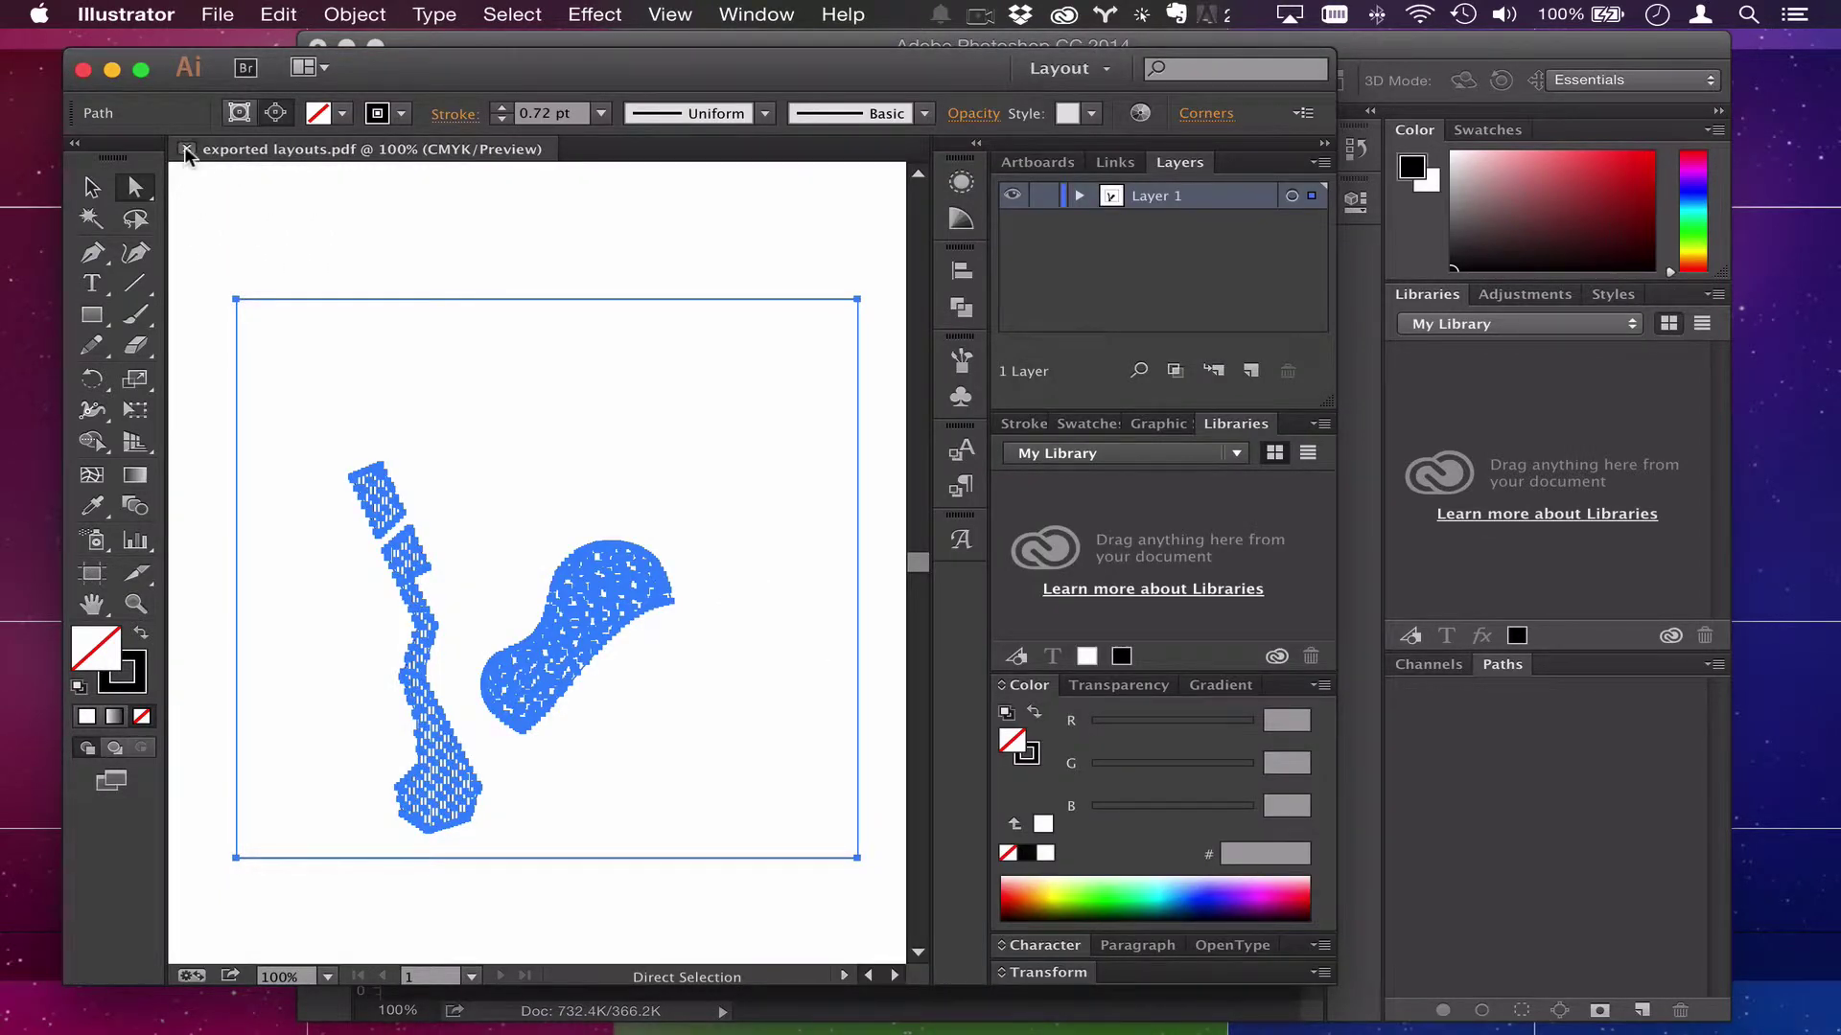
left_click(187, 149)
key("super+o")
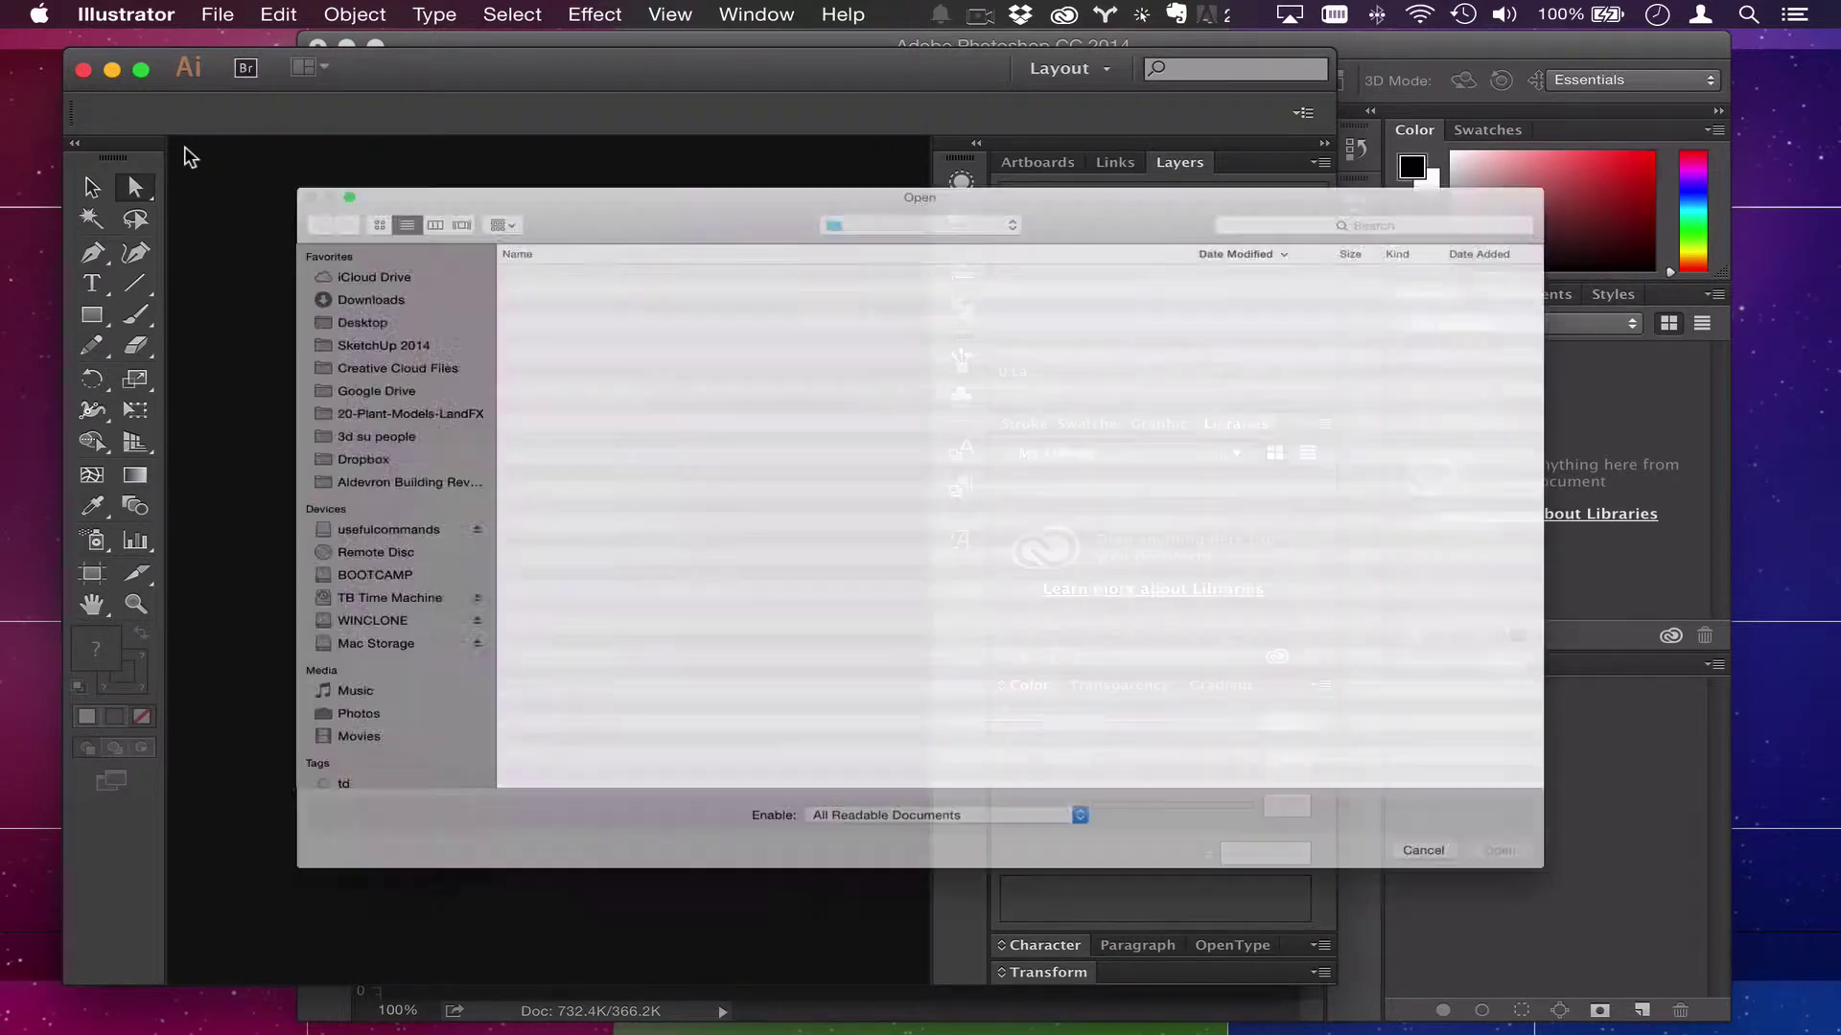
left_click(476, 527)
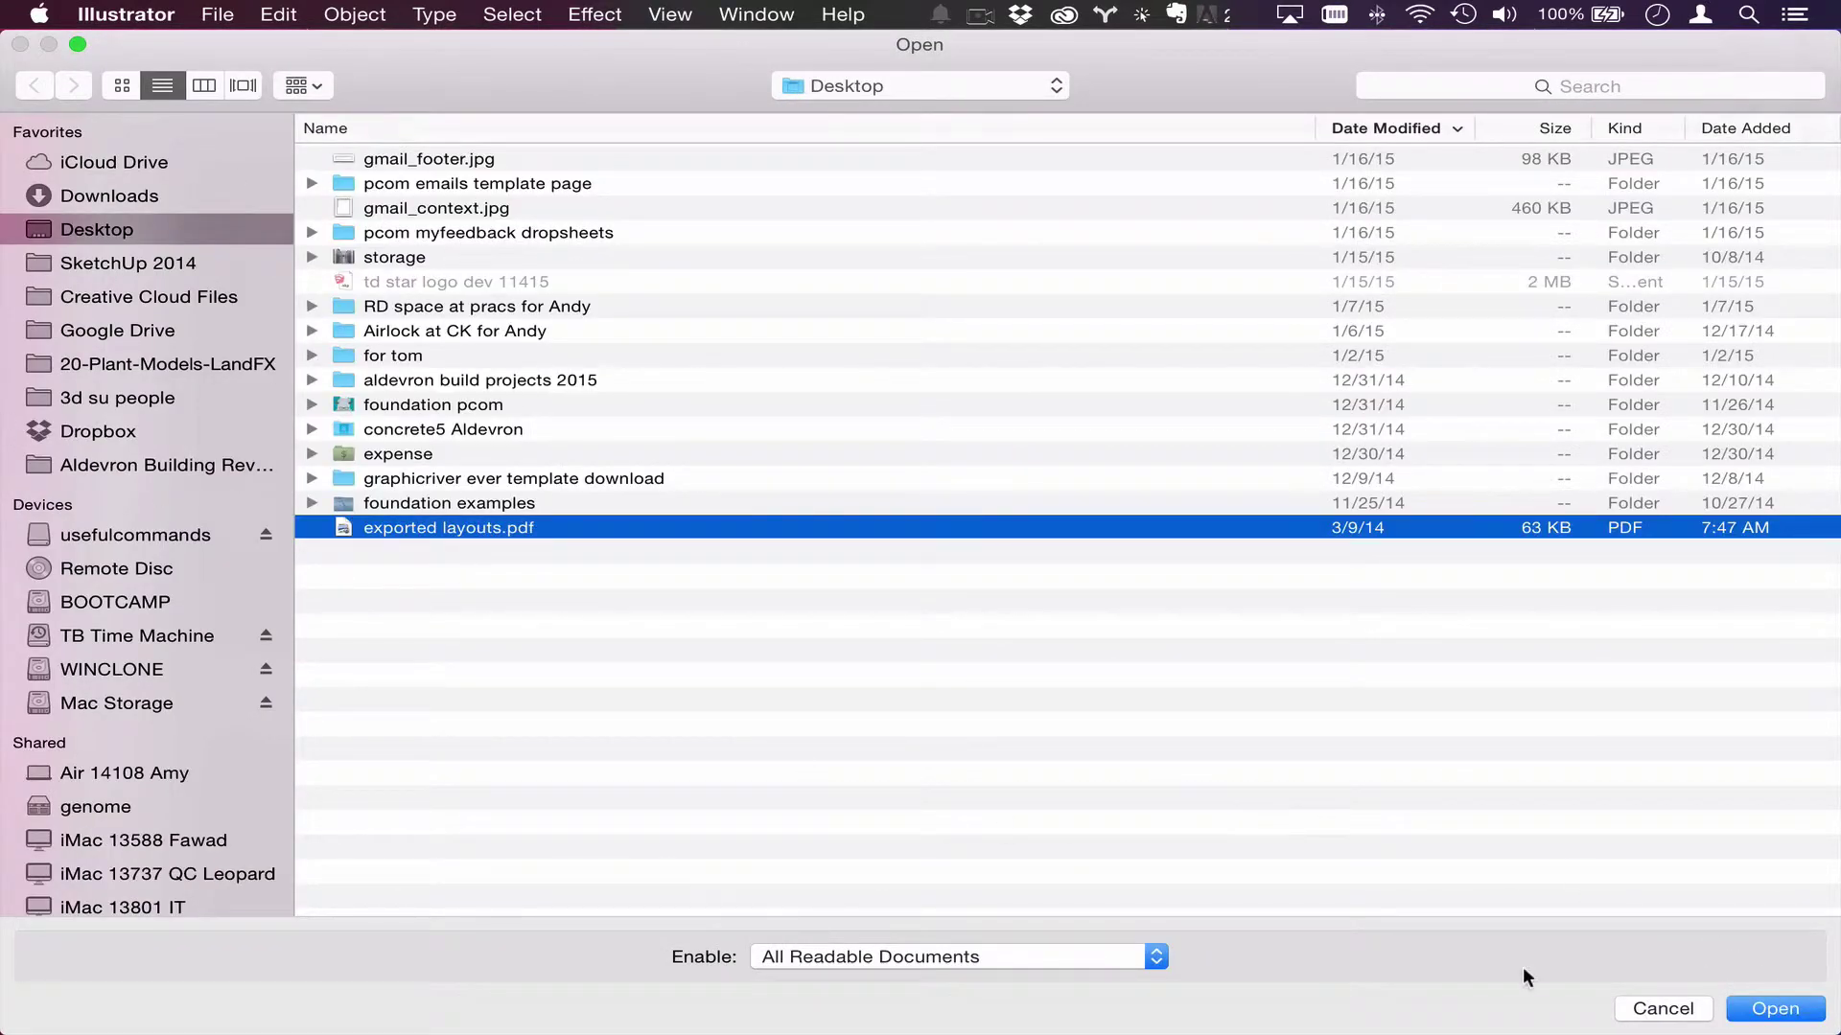
left_click(1811, 1020)
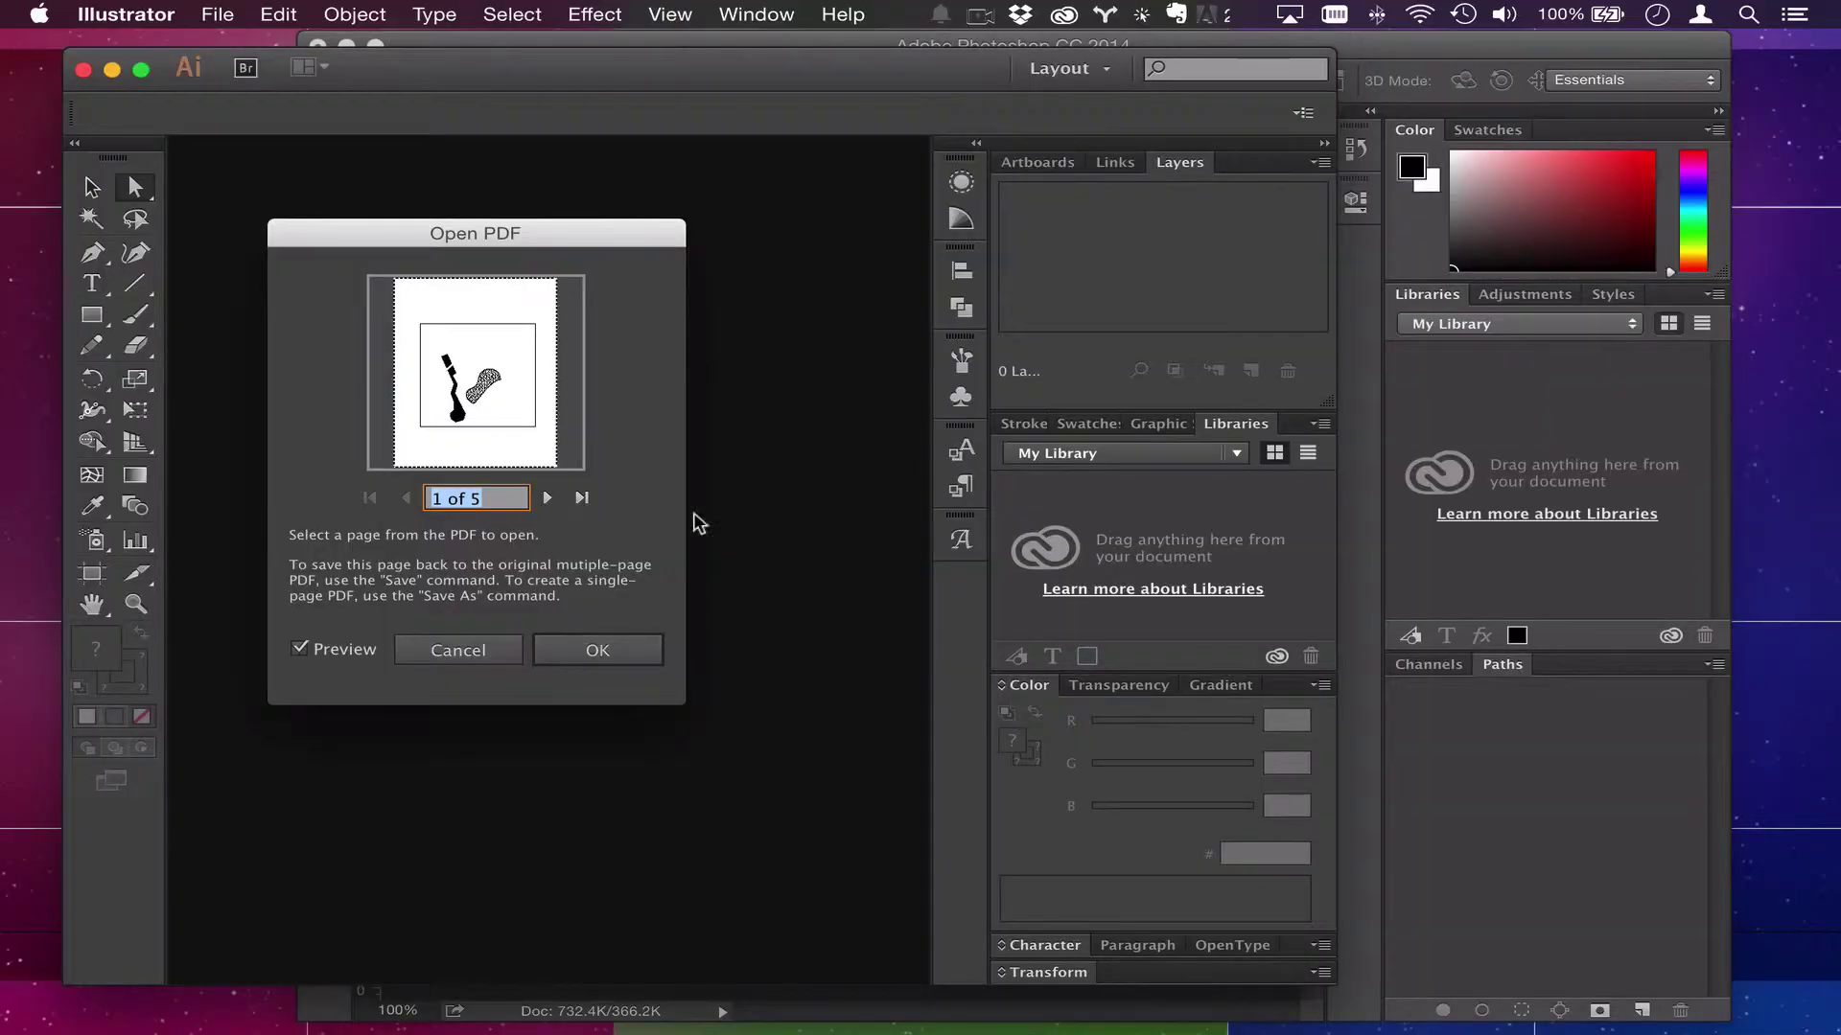
left_click(552, 502)
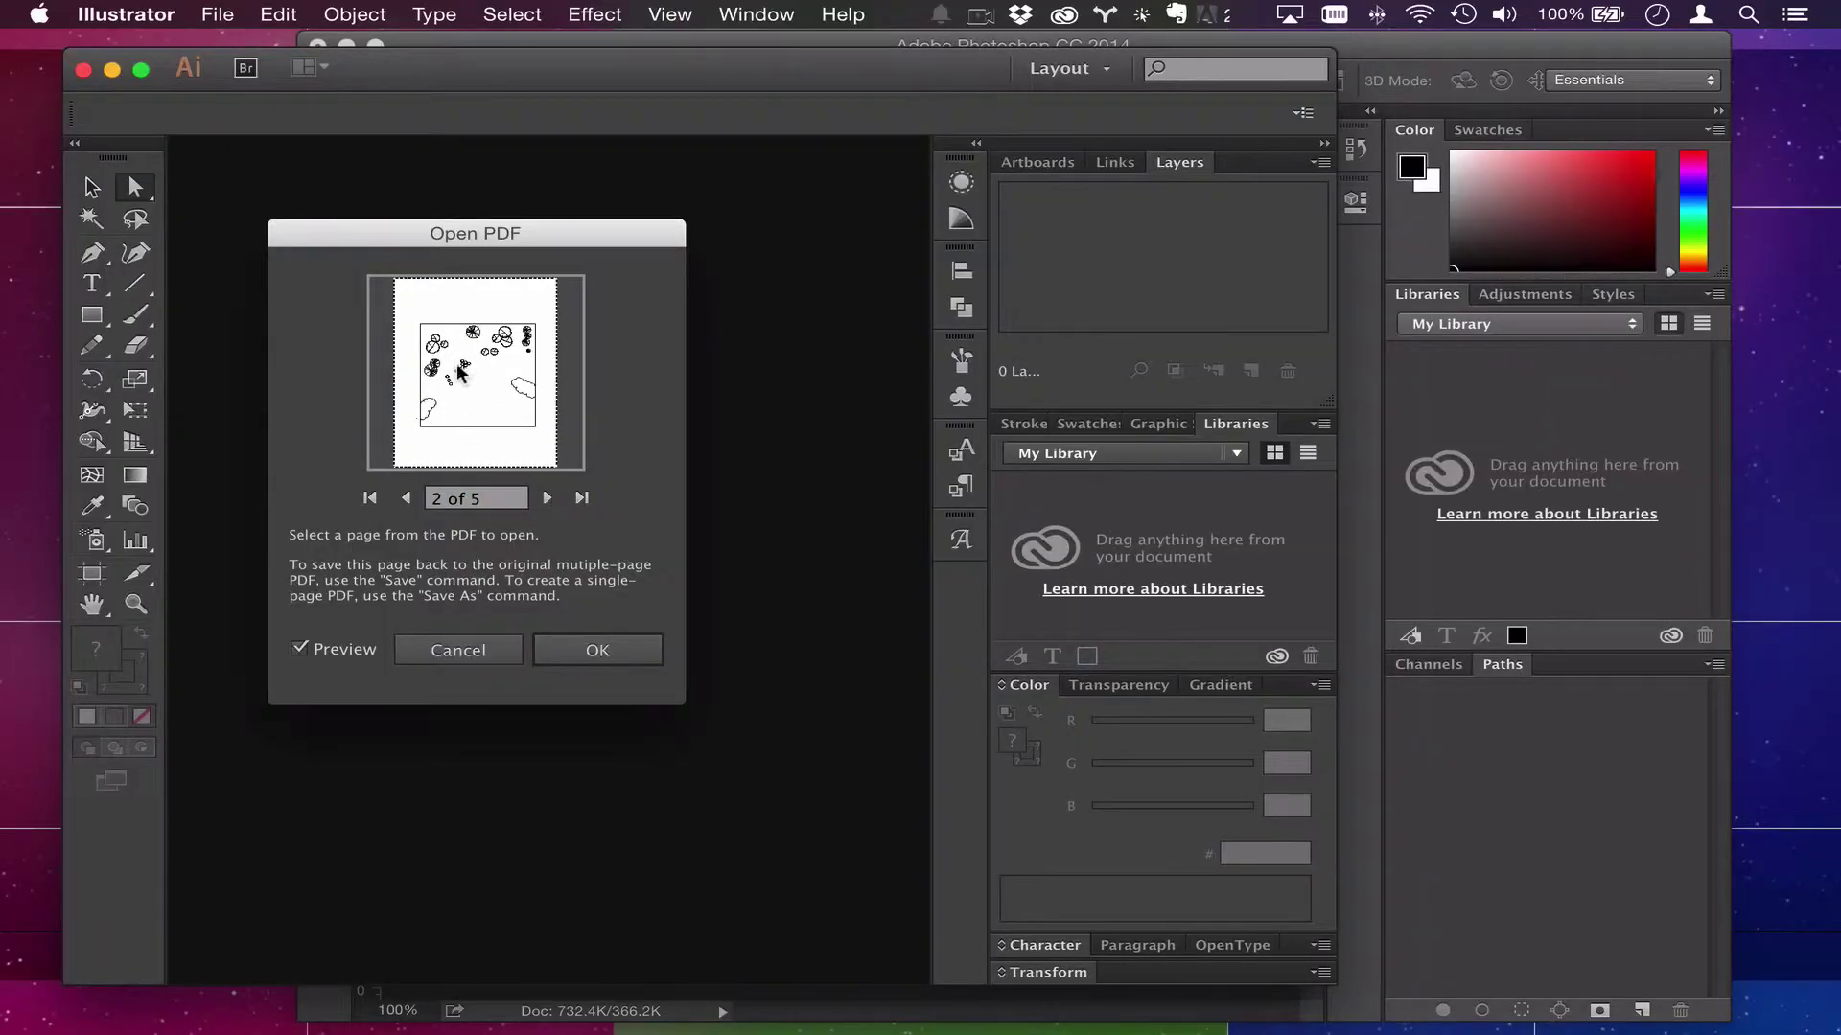
left_click(633, 656)
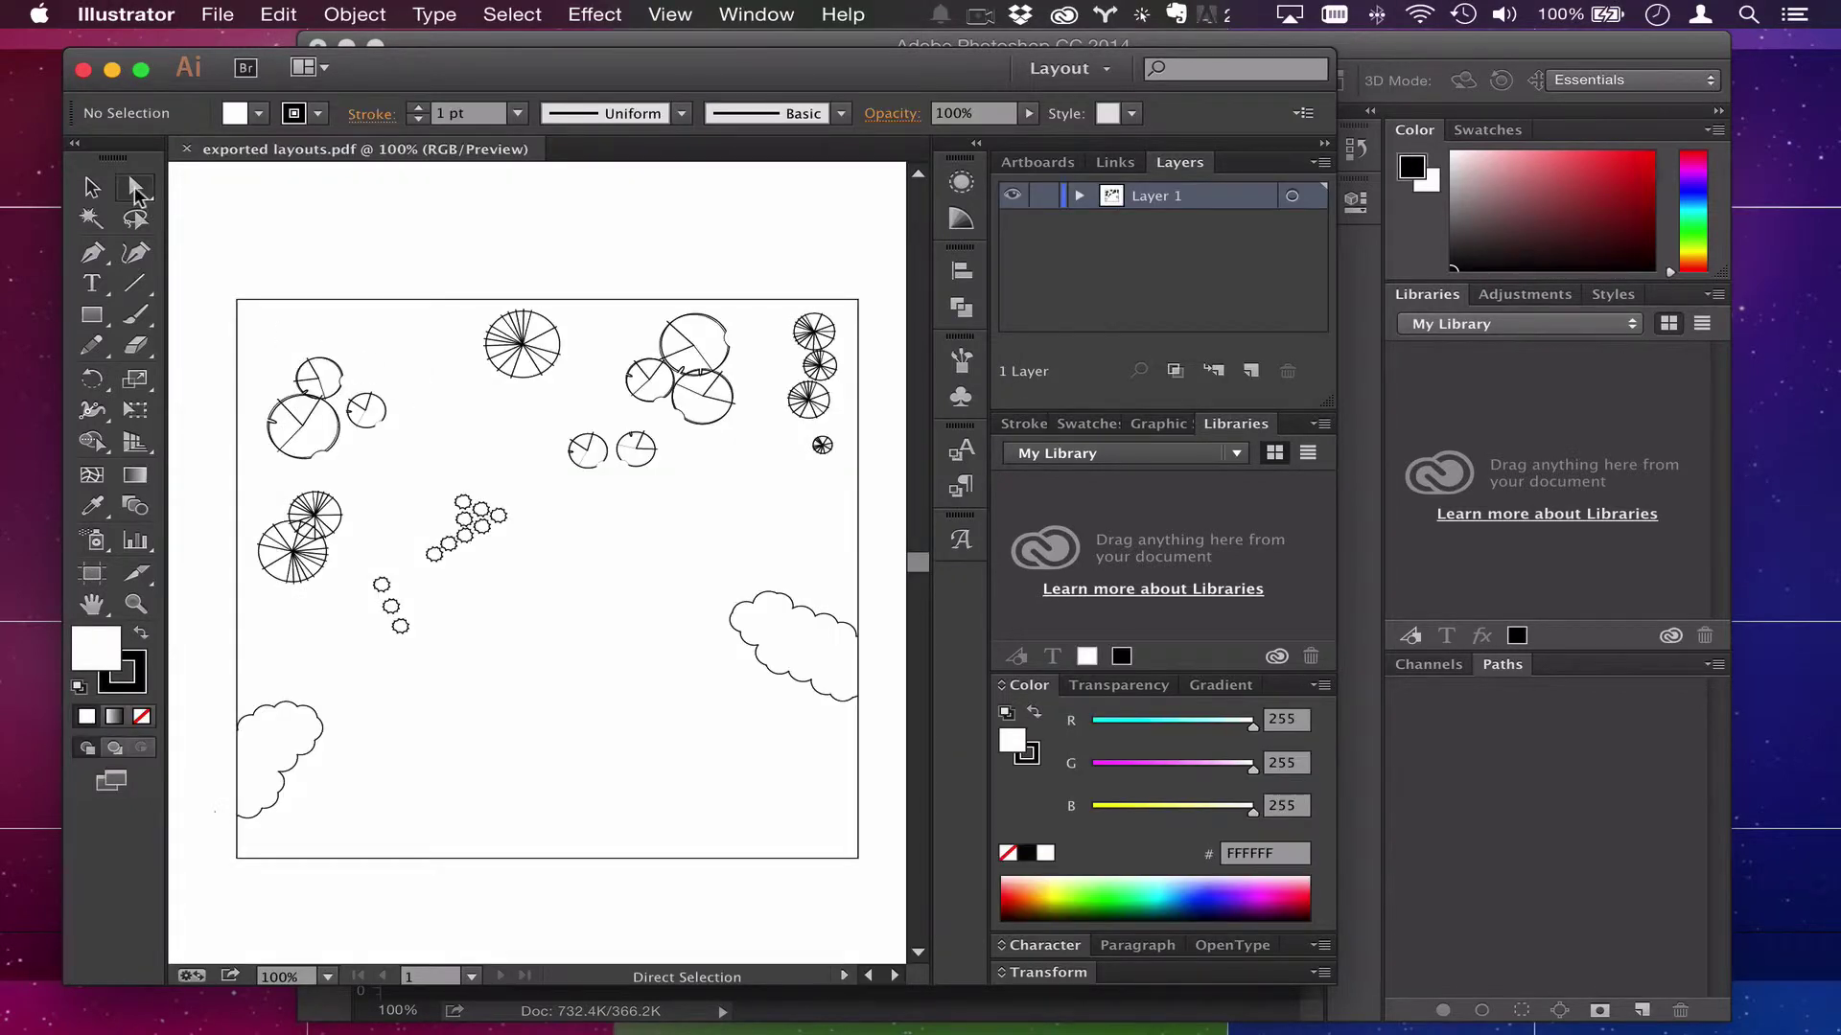
Step: Marquee-select all the tree symbols and cloud outlines on the page-2 artboard
left_click_drag(189, 256, 891, 891)
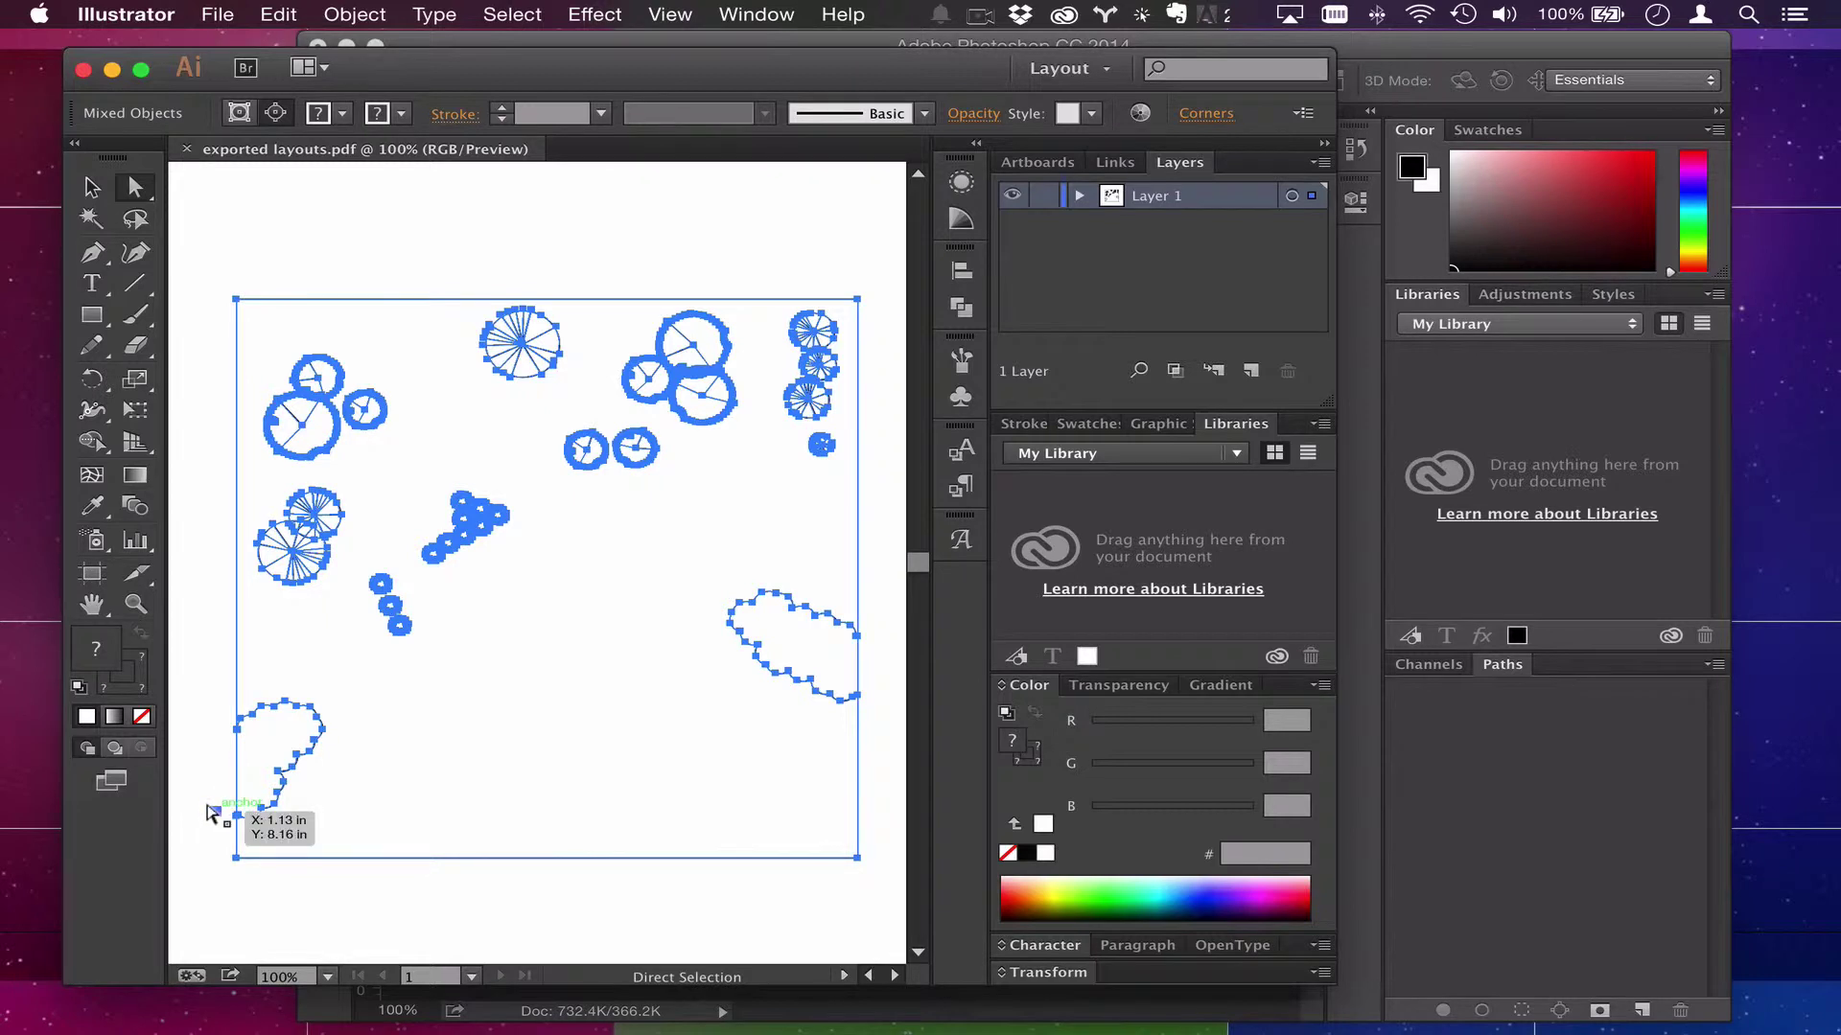
left_click(255, 279)
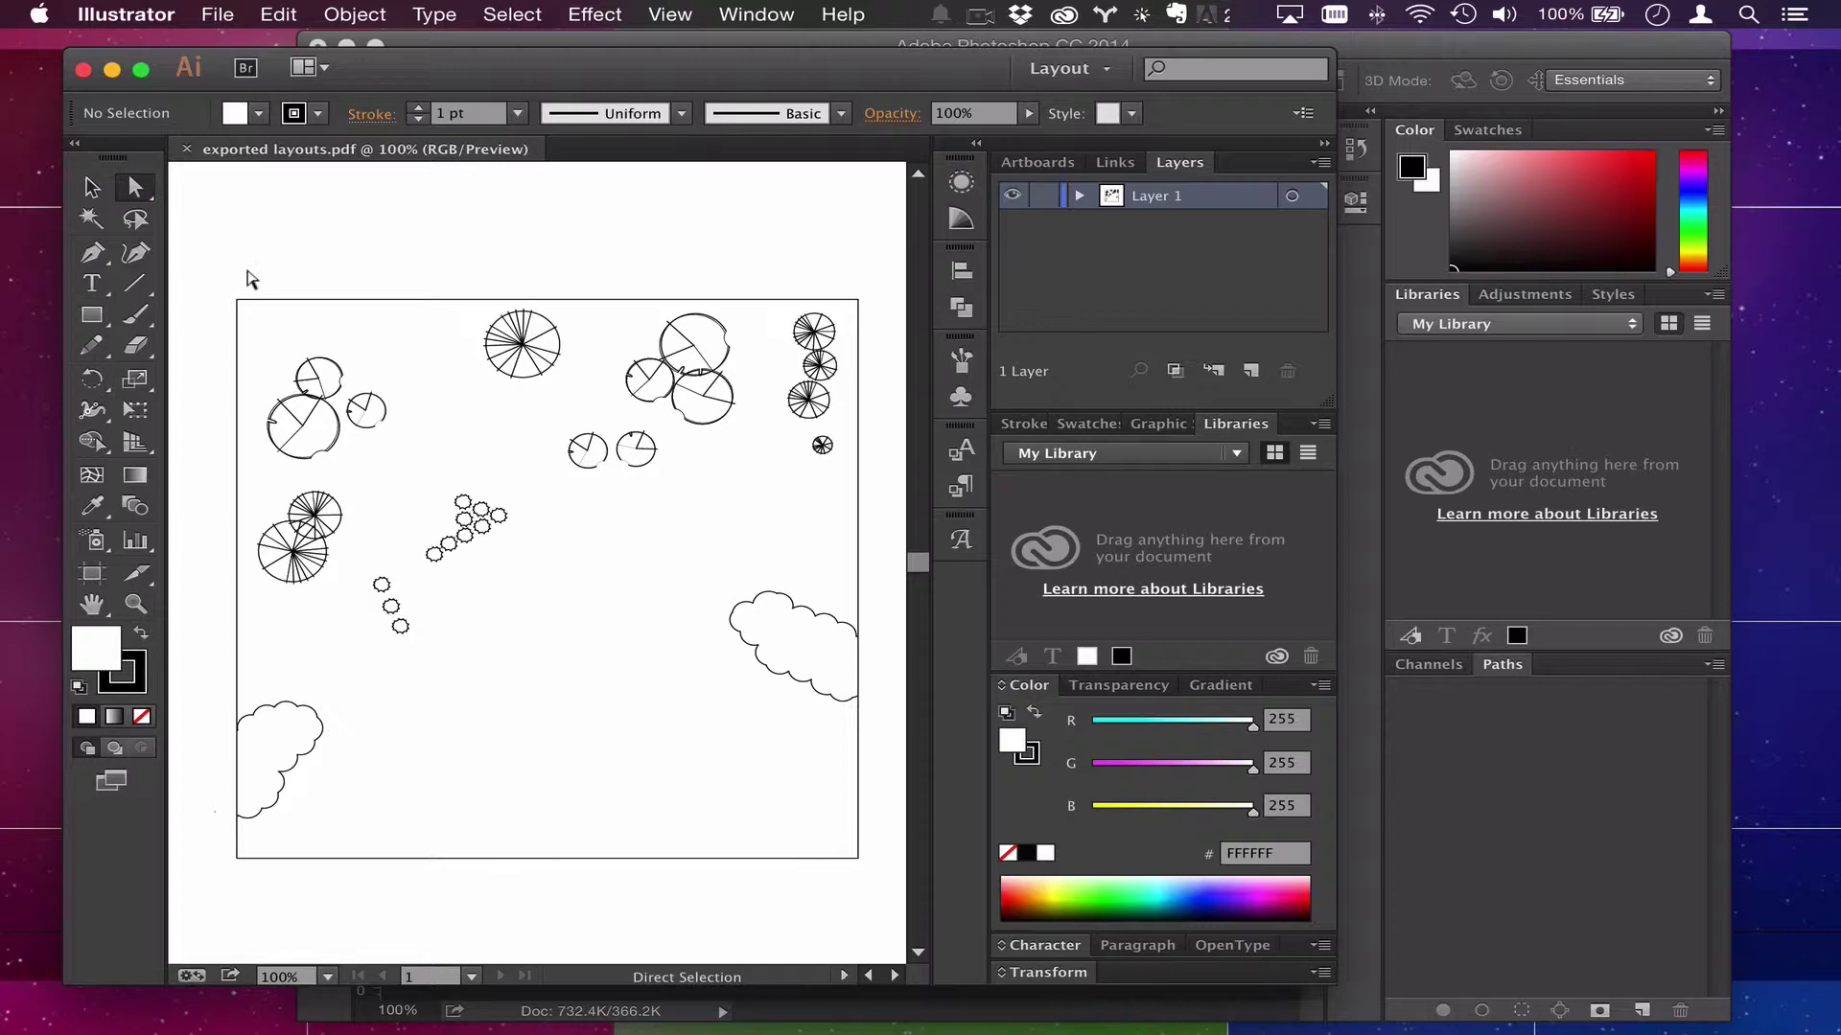
left_click_drag(224, 287, 855, 859)
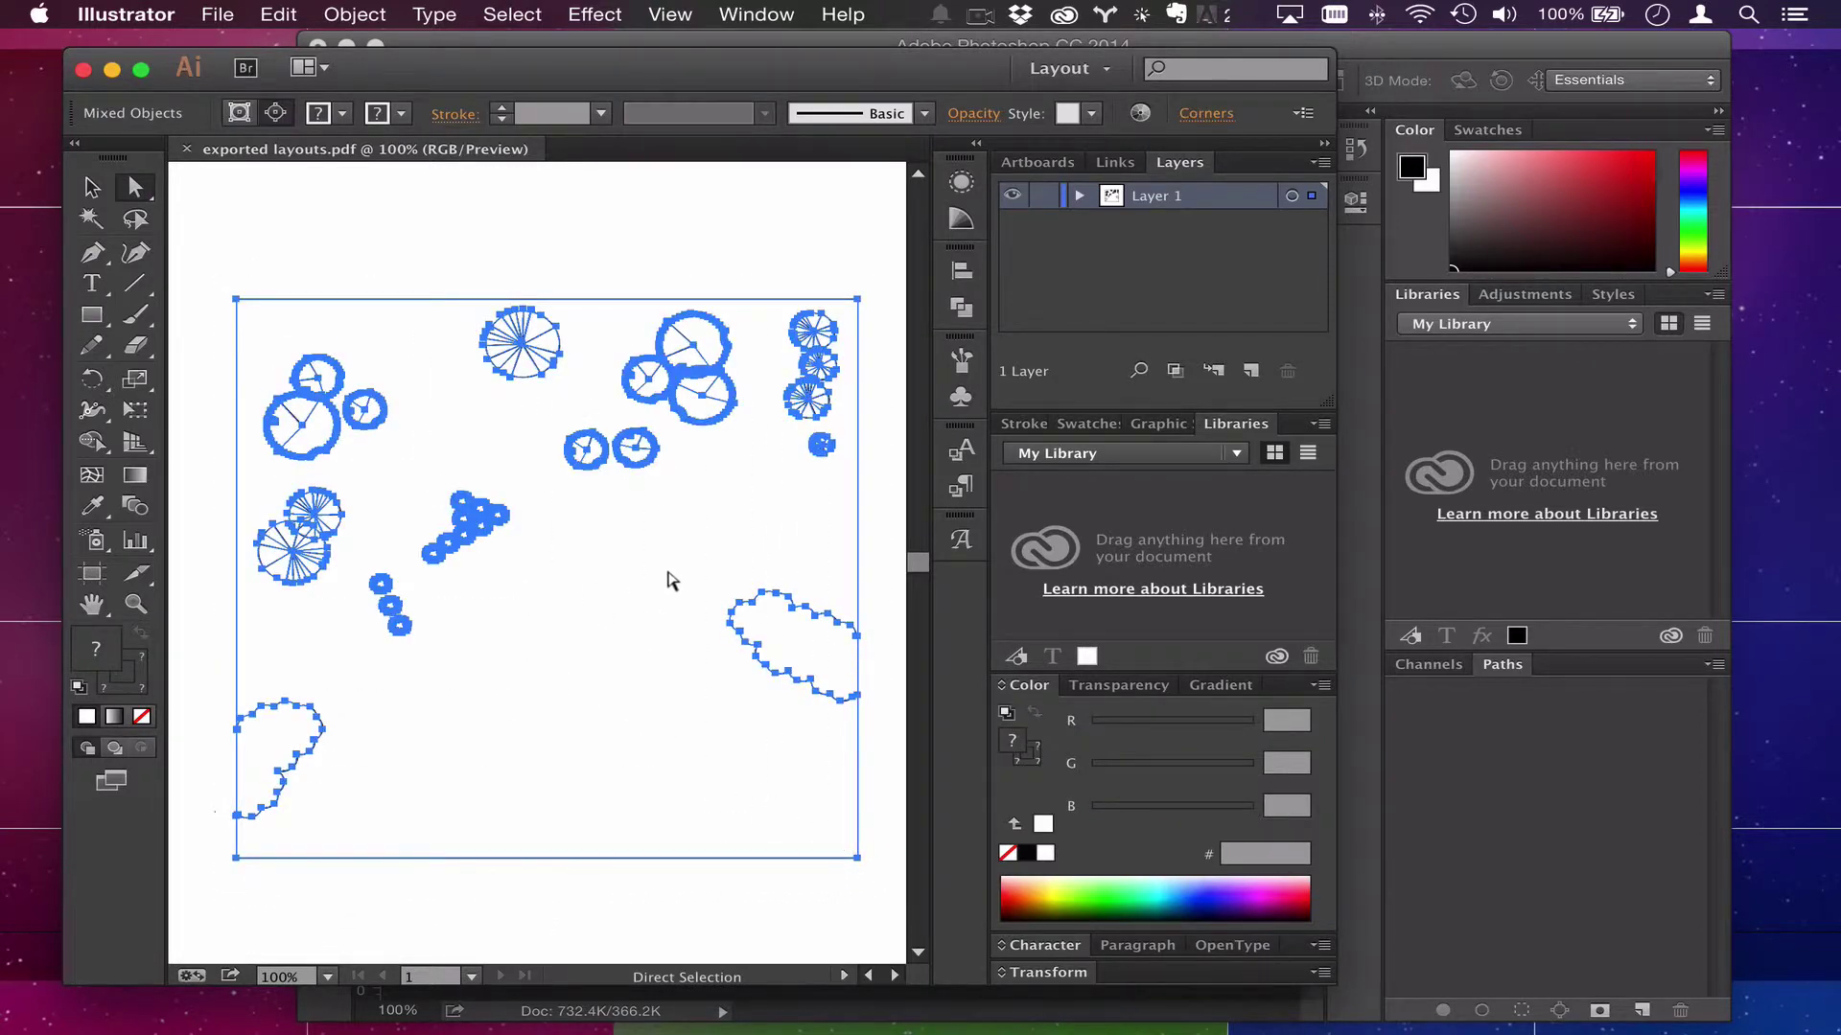
Step: Paste the page-2 artwork into Photoshop as a smart object and toggle its visibility to check it
left_click(964, 46)
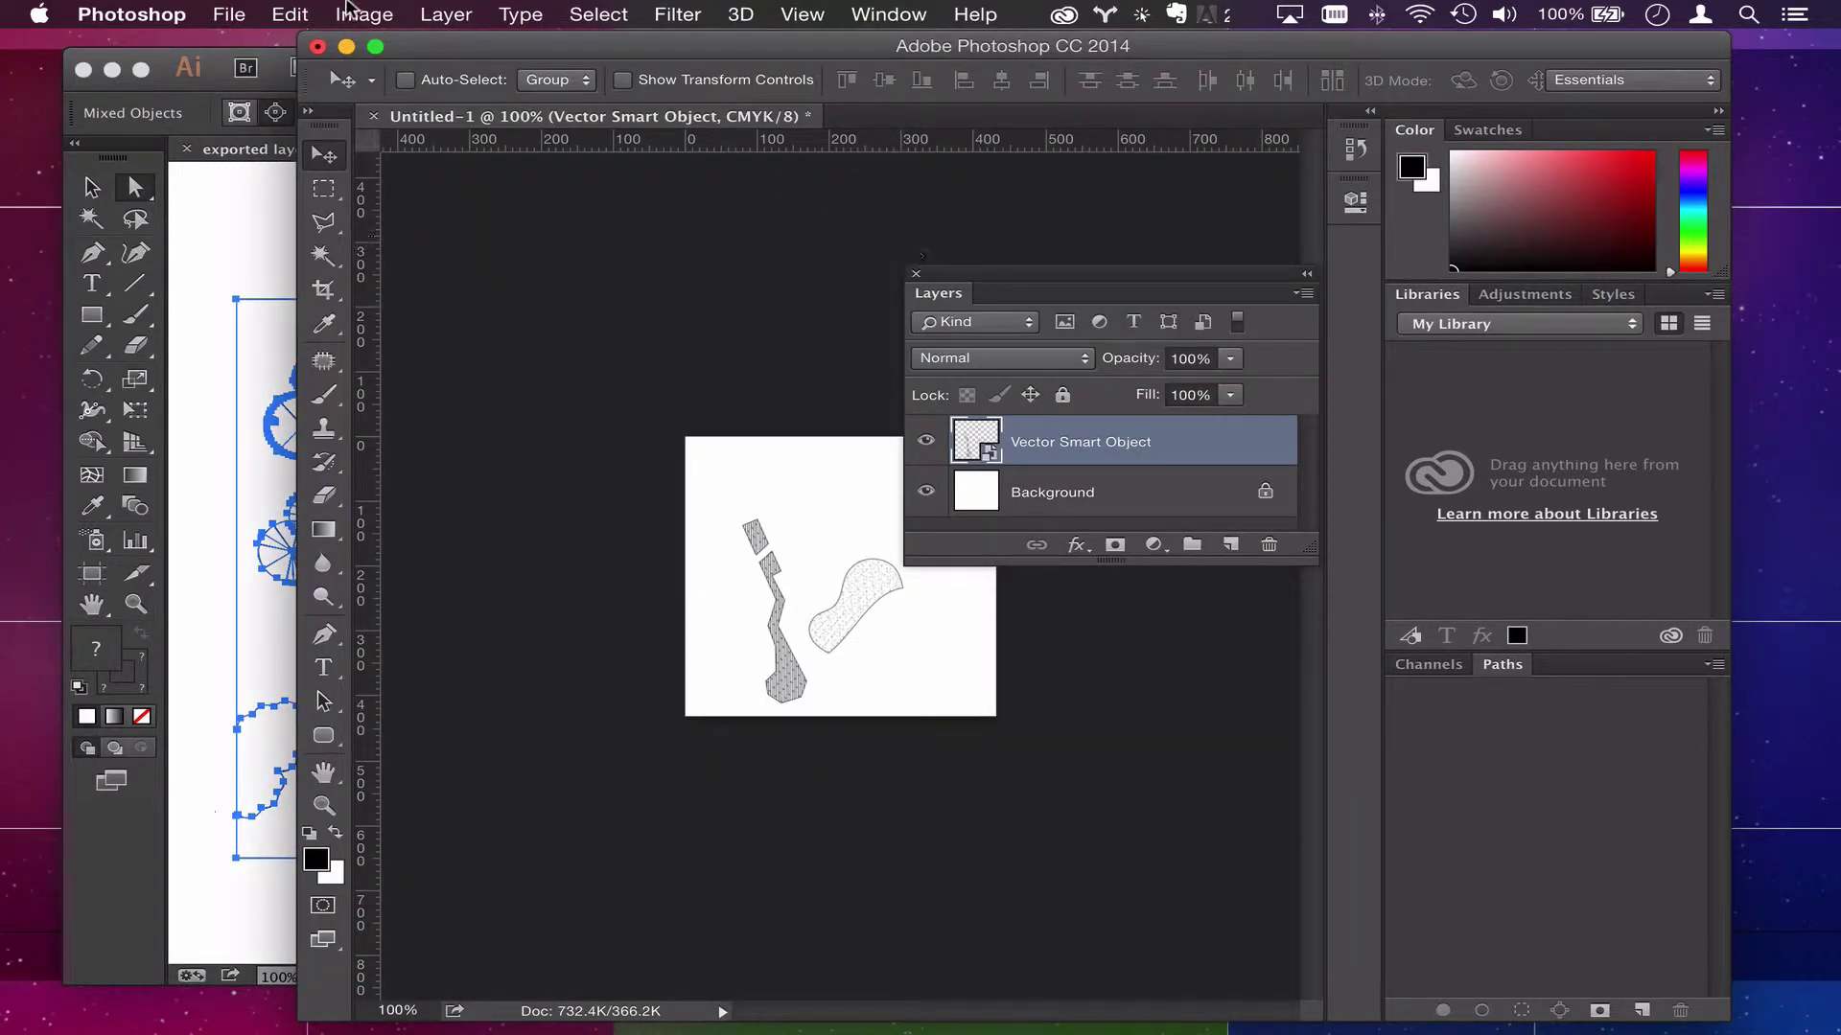
key("super+v")
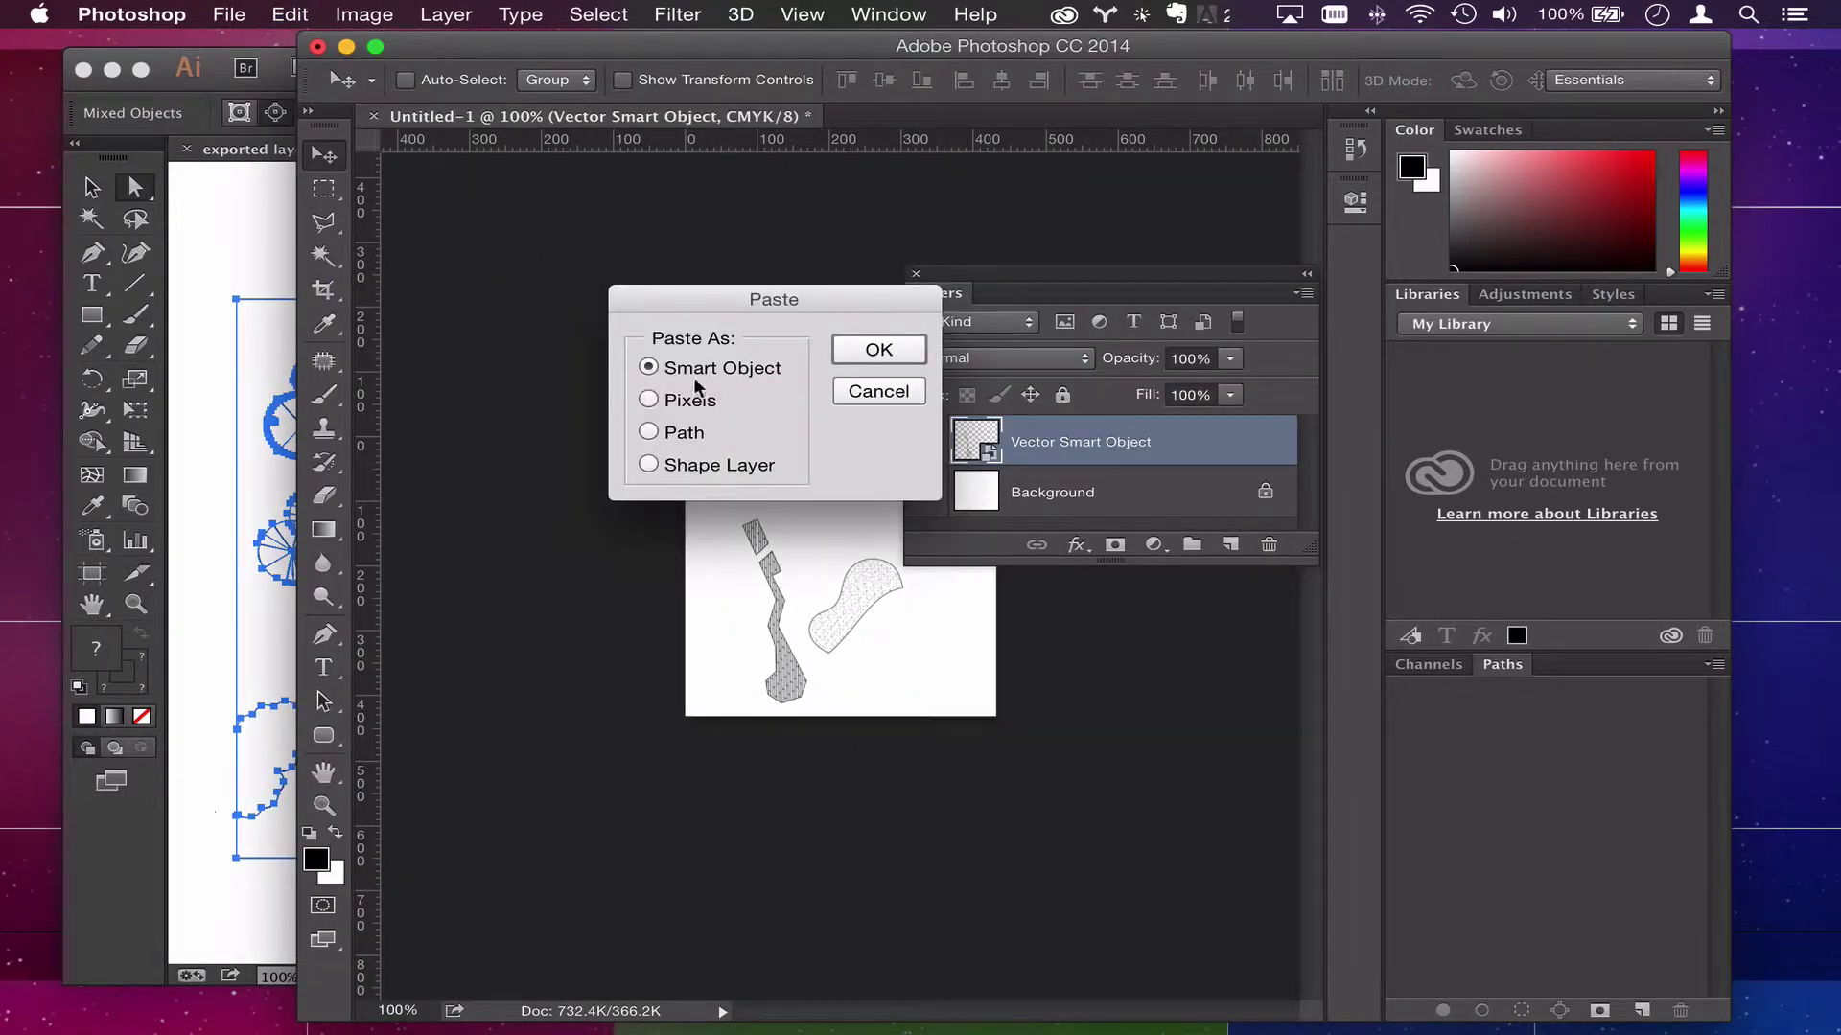
left_click(875, 349)
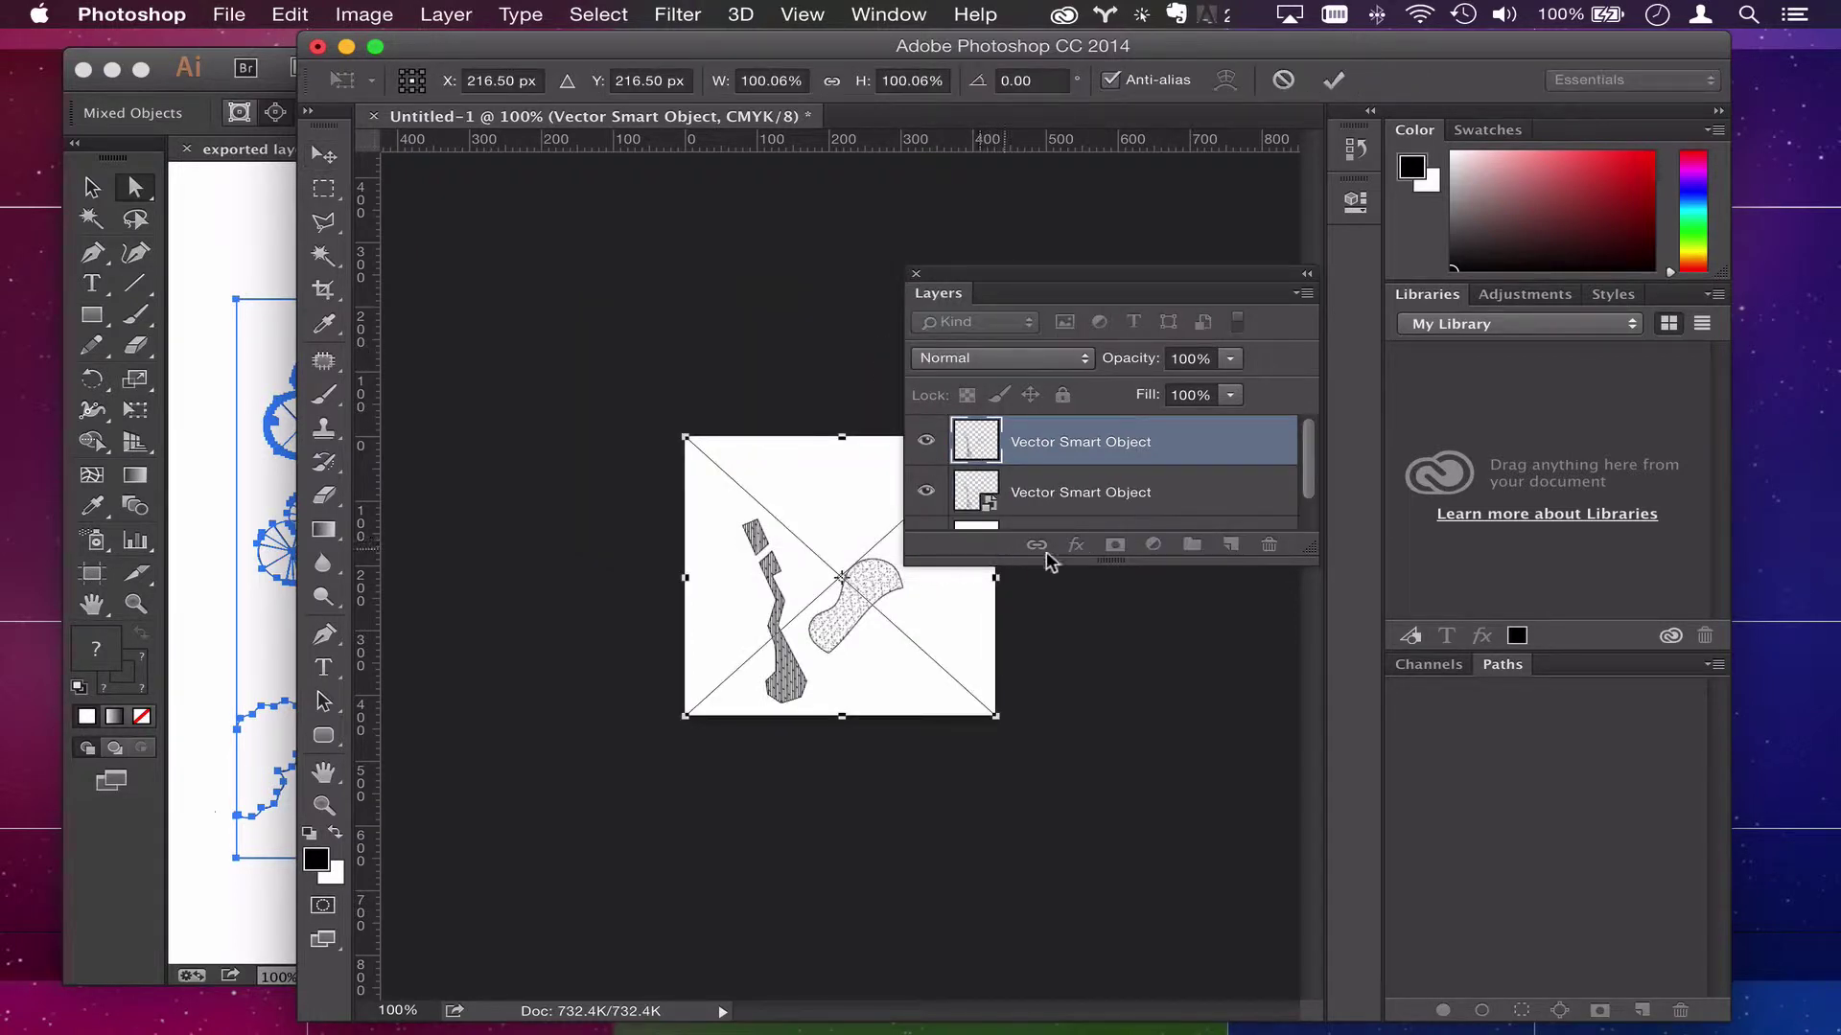
key("Return")
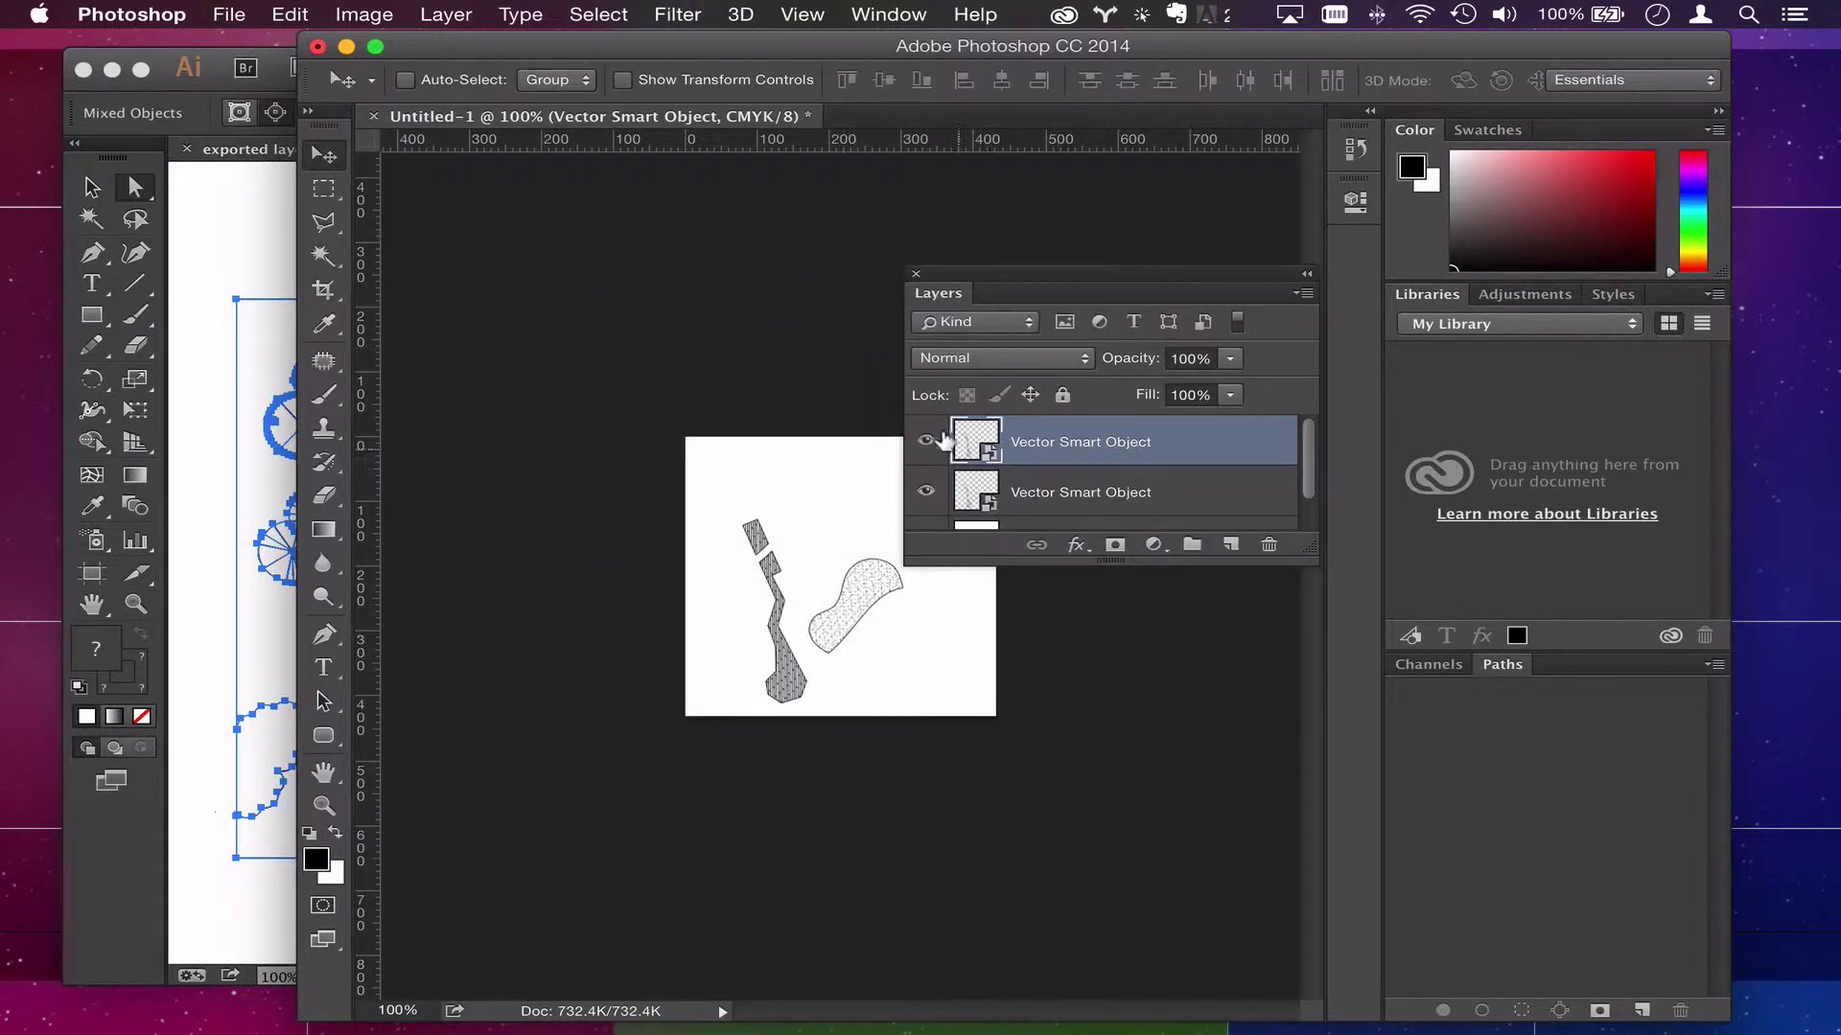
left_click(926, 440)
left_click(927, 440)
left_click(926, 440)
left_click(926, 440)
Step: Reselect the tree artwork in Illustrator, paste it again as a smart object, and delete the redundant layer
left_click(273, 256)
left_click_drag(225, 279, 867, 864)
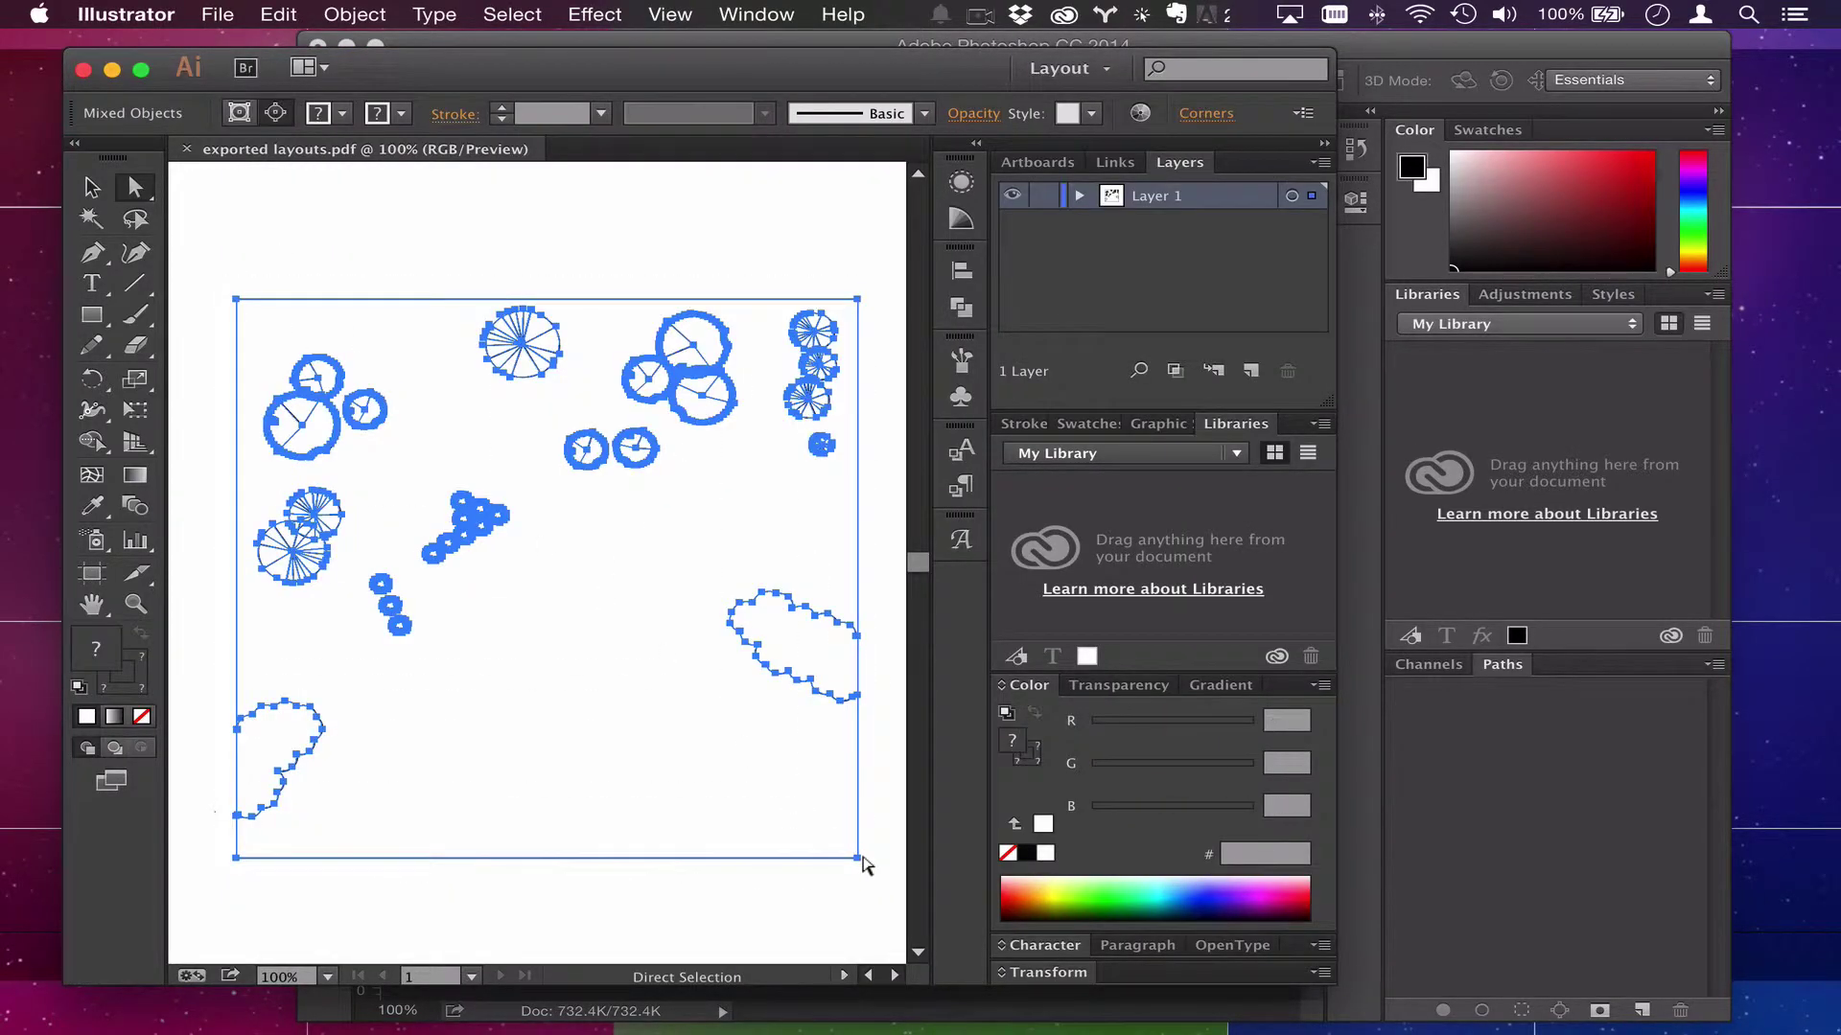
left_click(1381, 69)
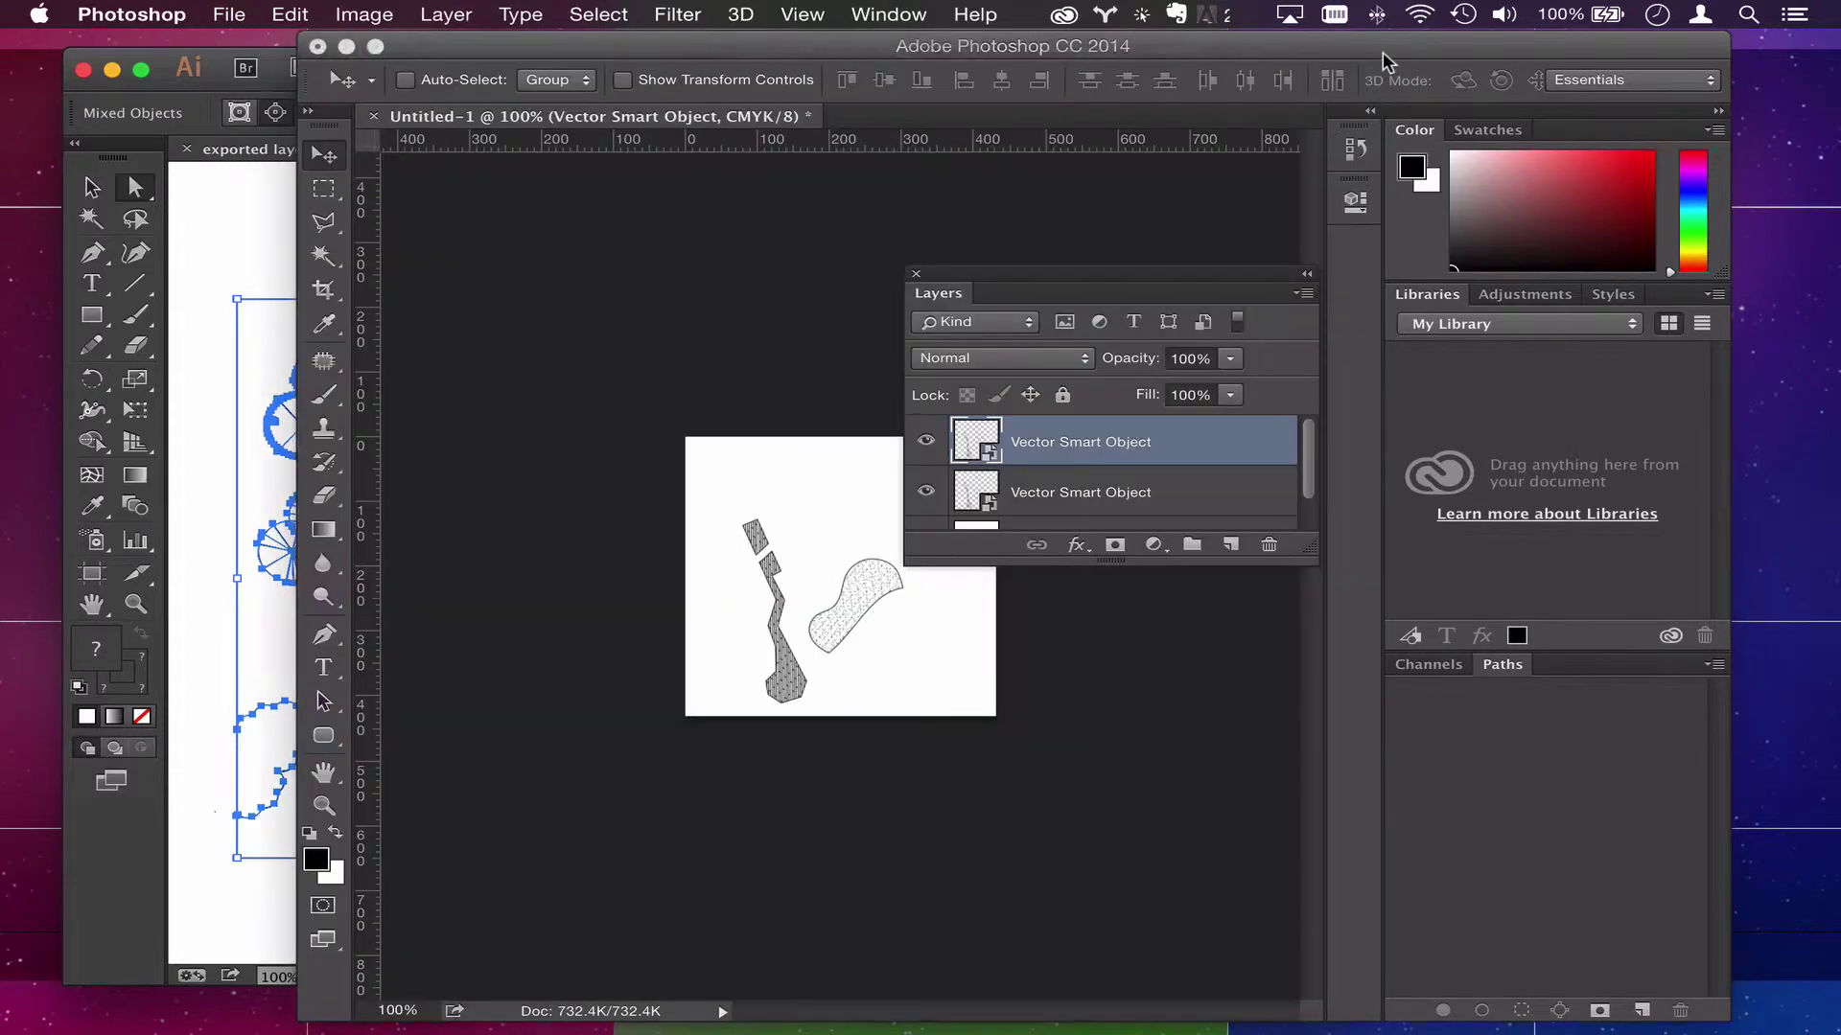
key("super+v")
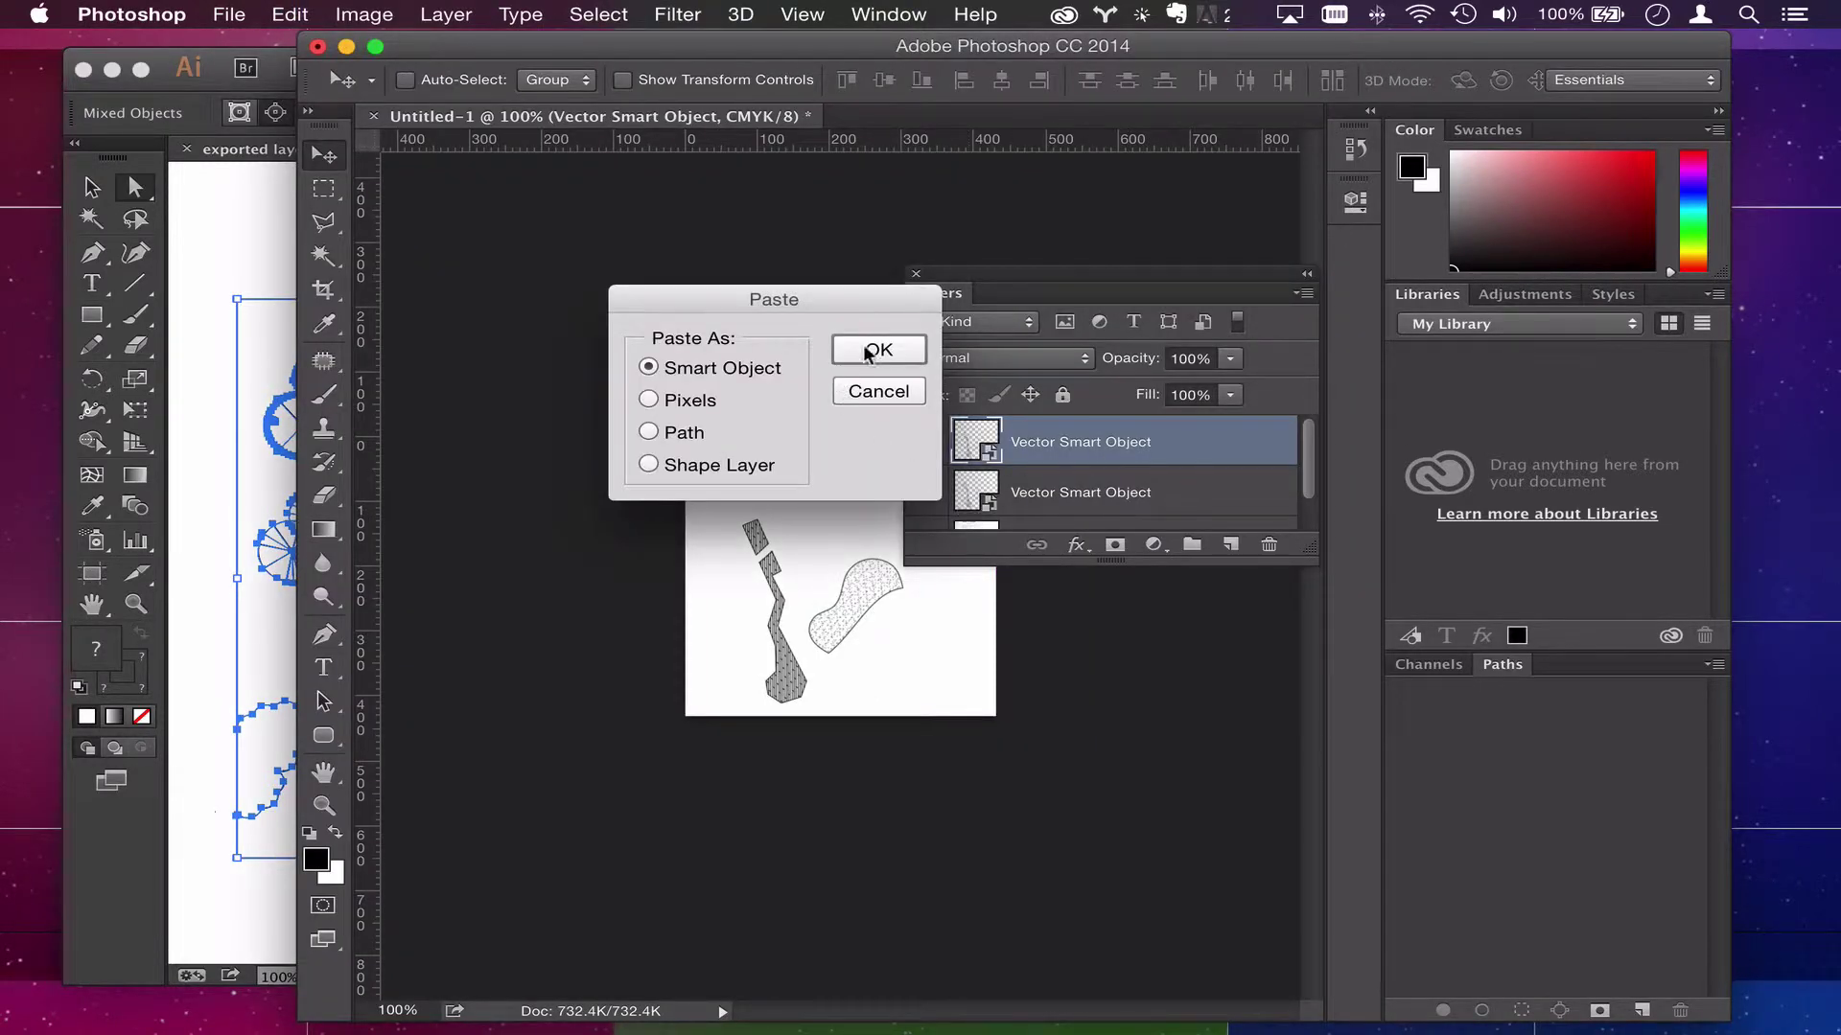
left_click(868, 351)
key("Return")
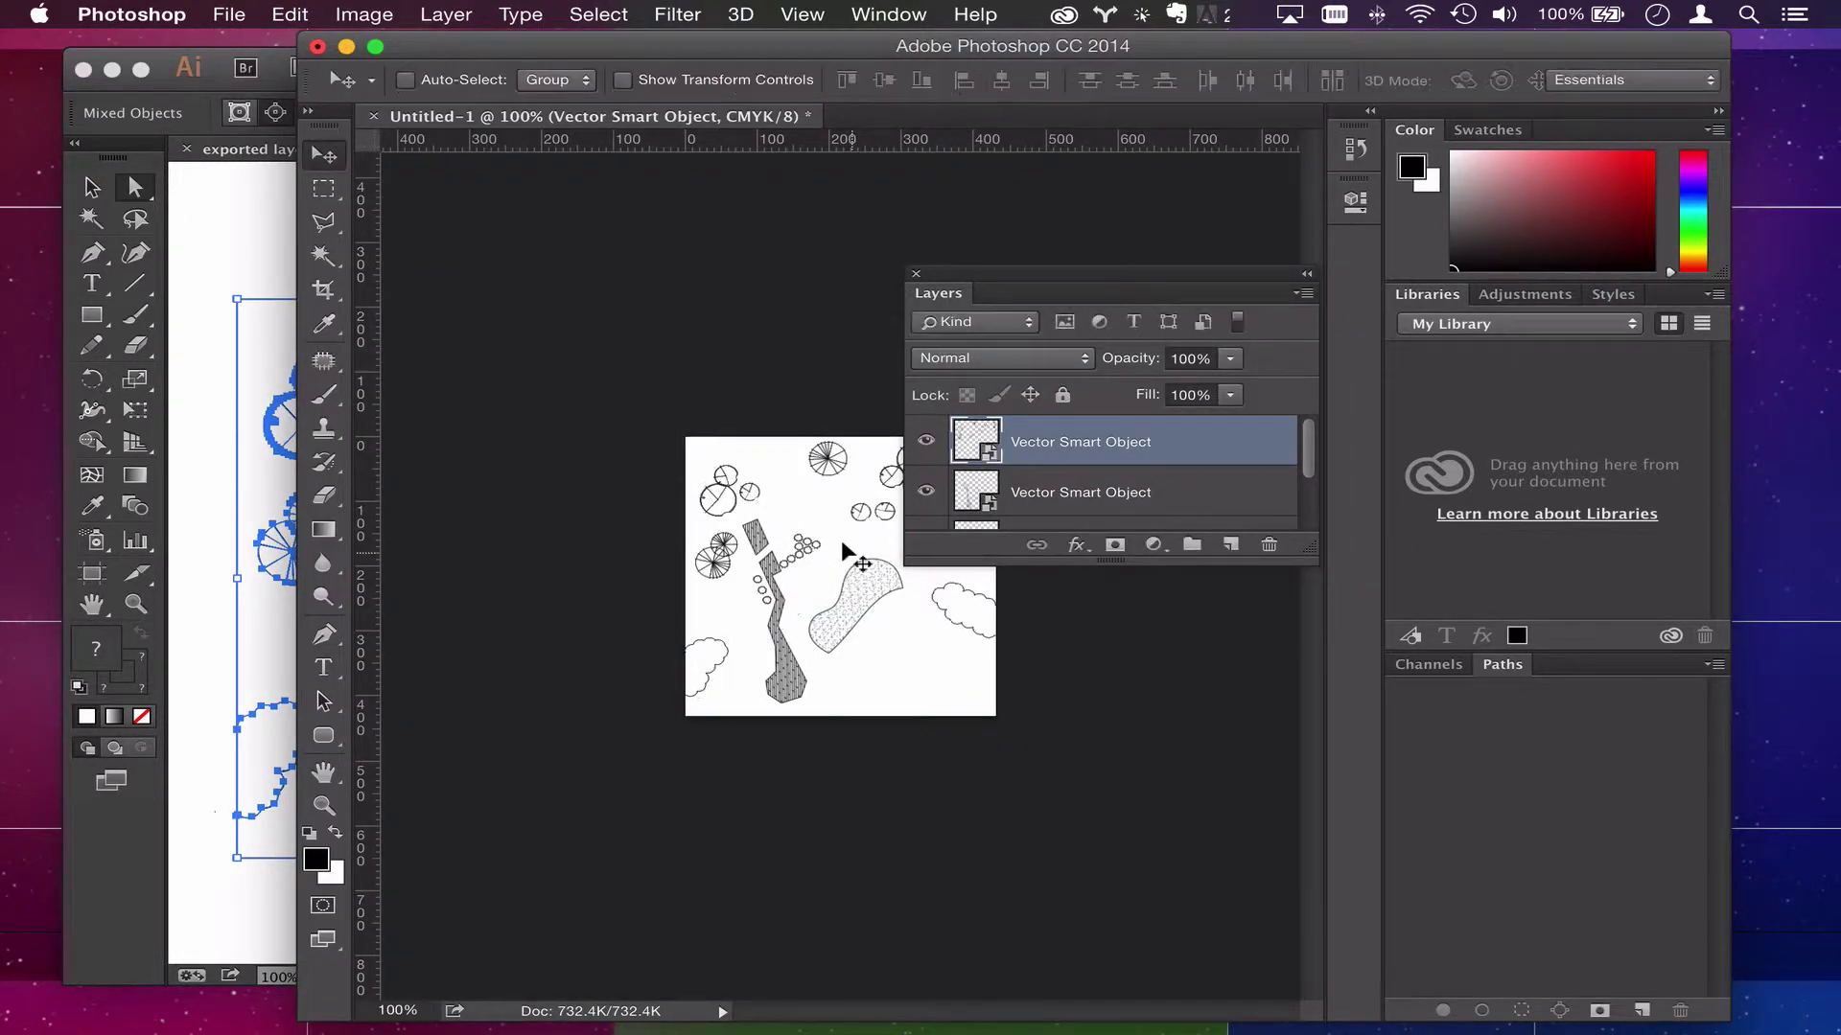
left_click_drag(1040, 429, 1365, 856)
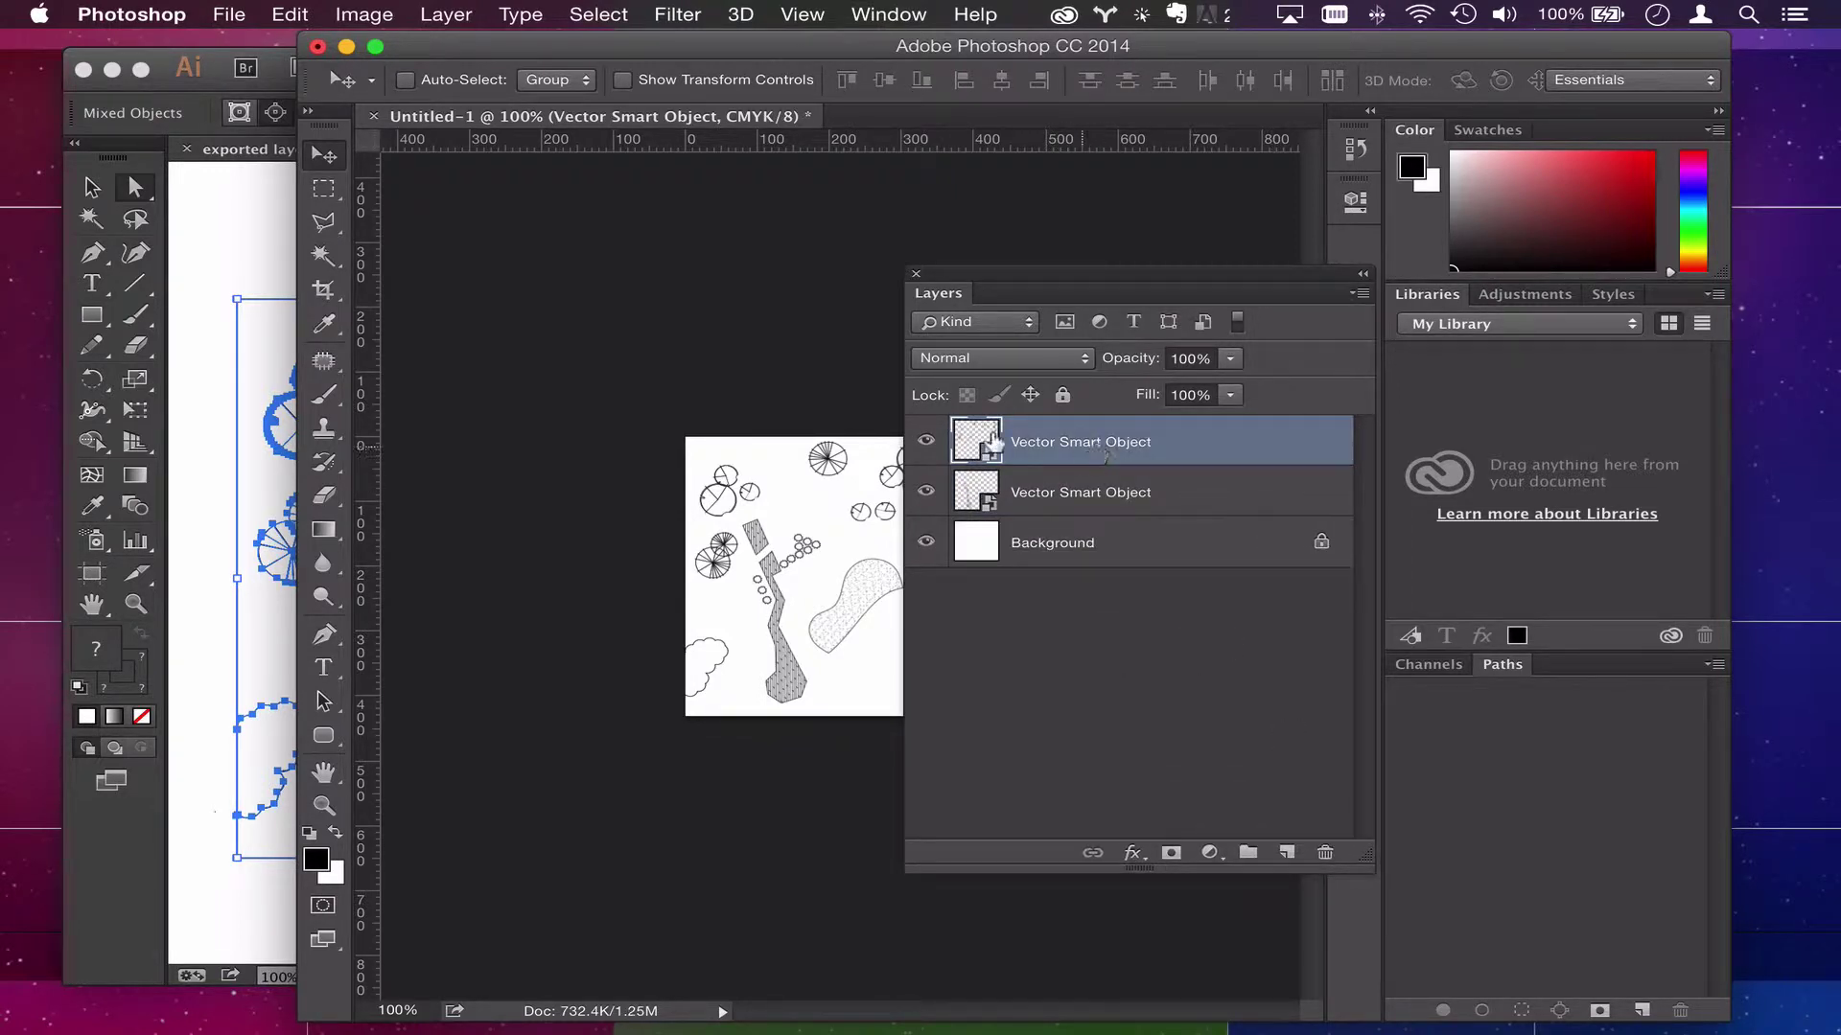
Step: Check the tree and path-and-pond layers by toggling their visibility, then move the Layers panel aside
left_click(926, 441)
left_click(926, 441)
left_click(926, 491)
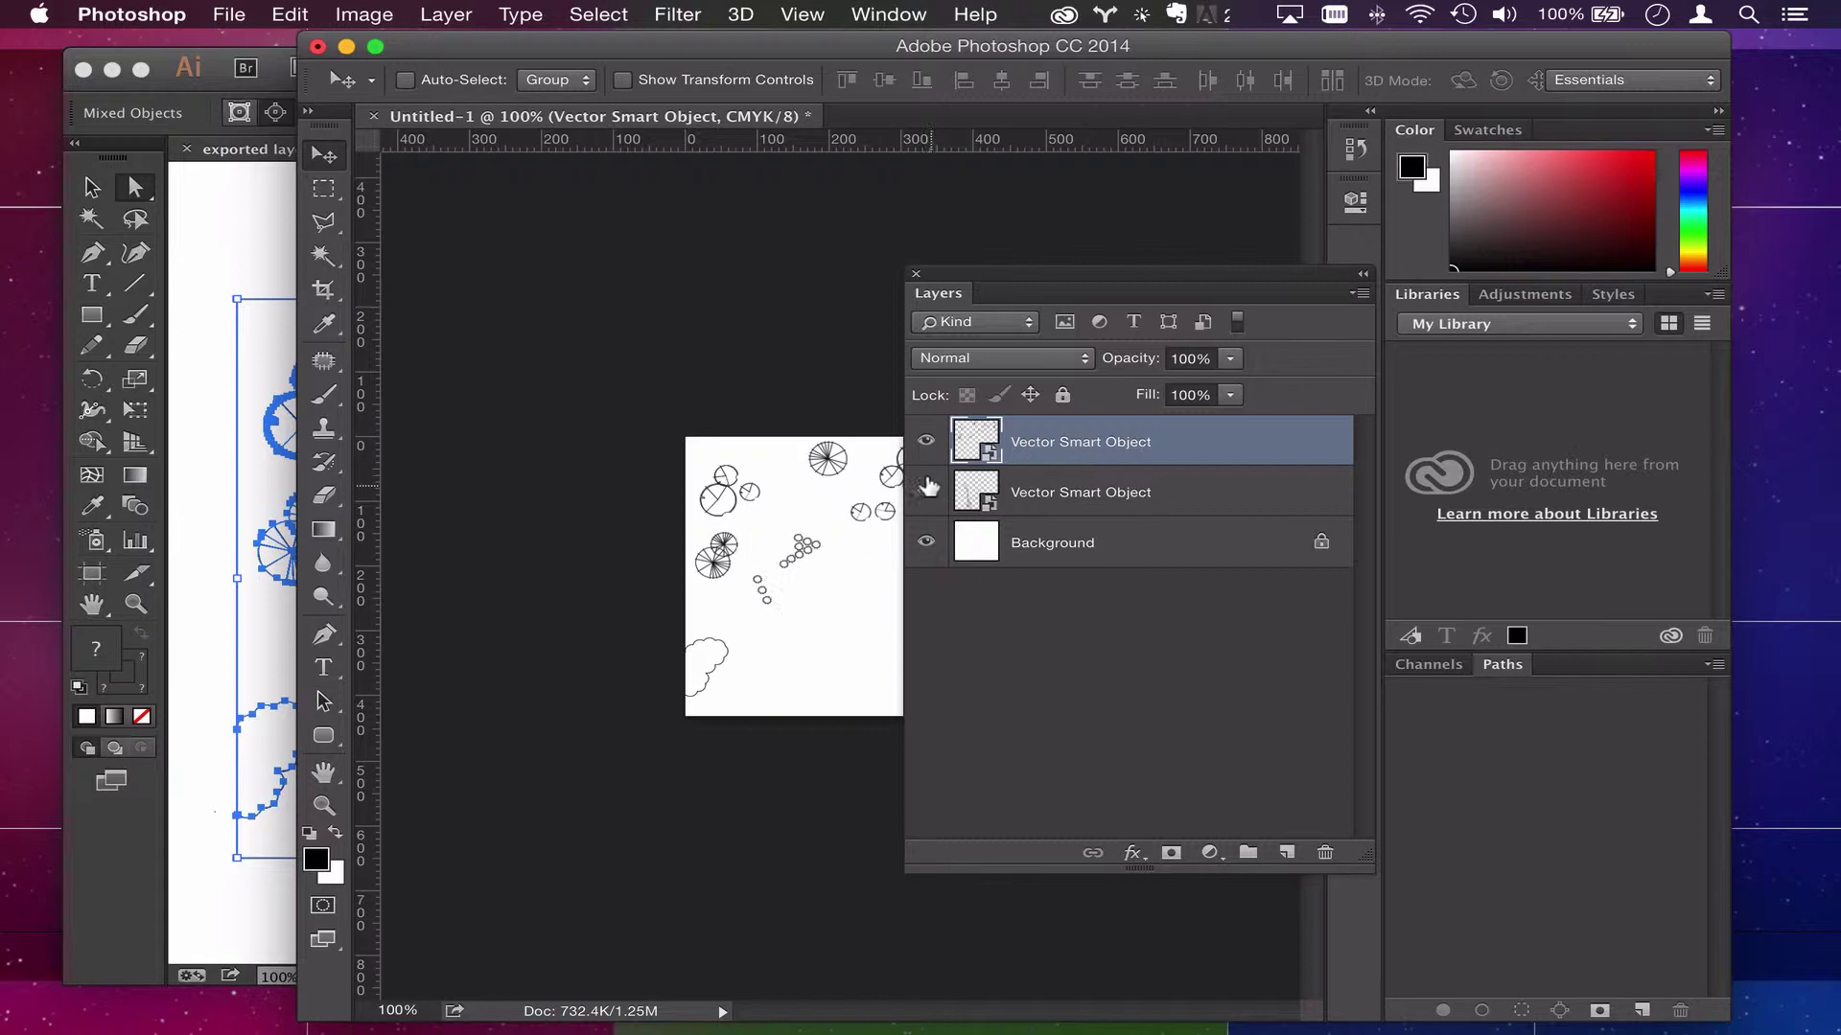
left_click(926, 491)
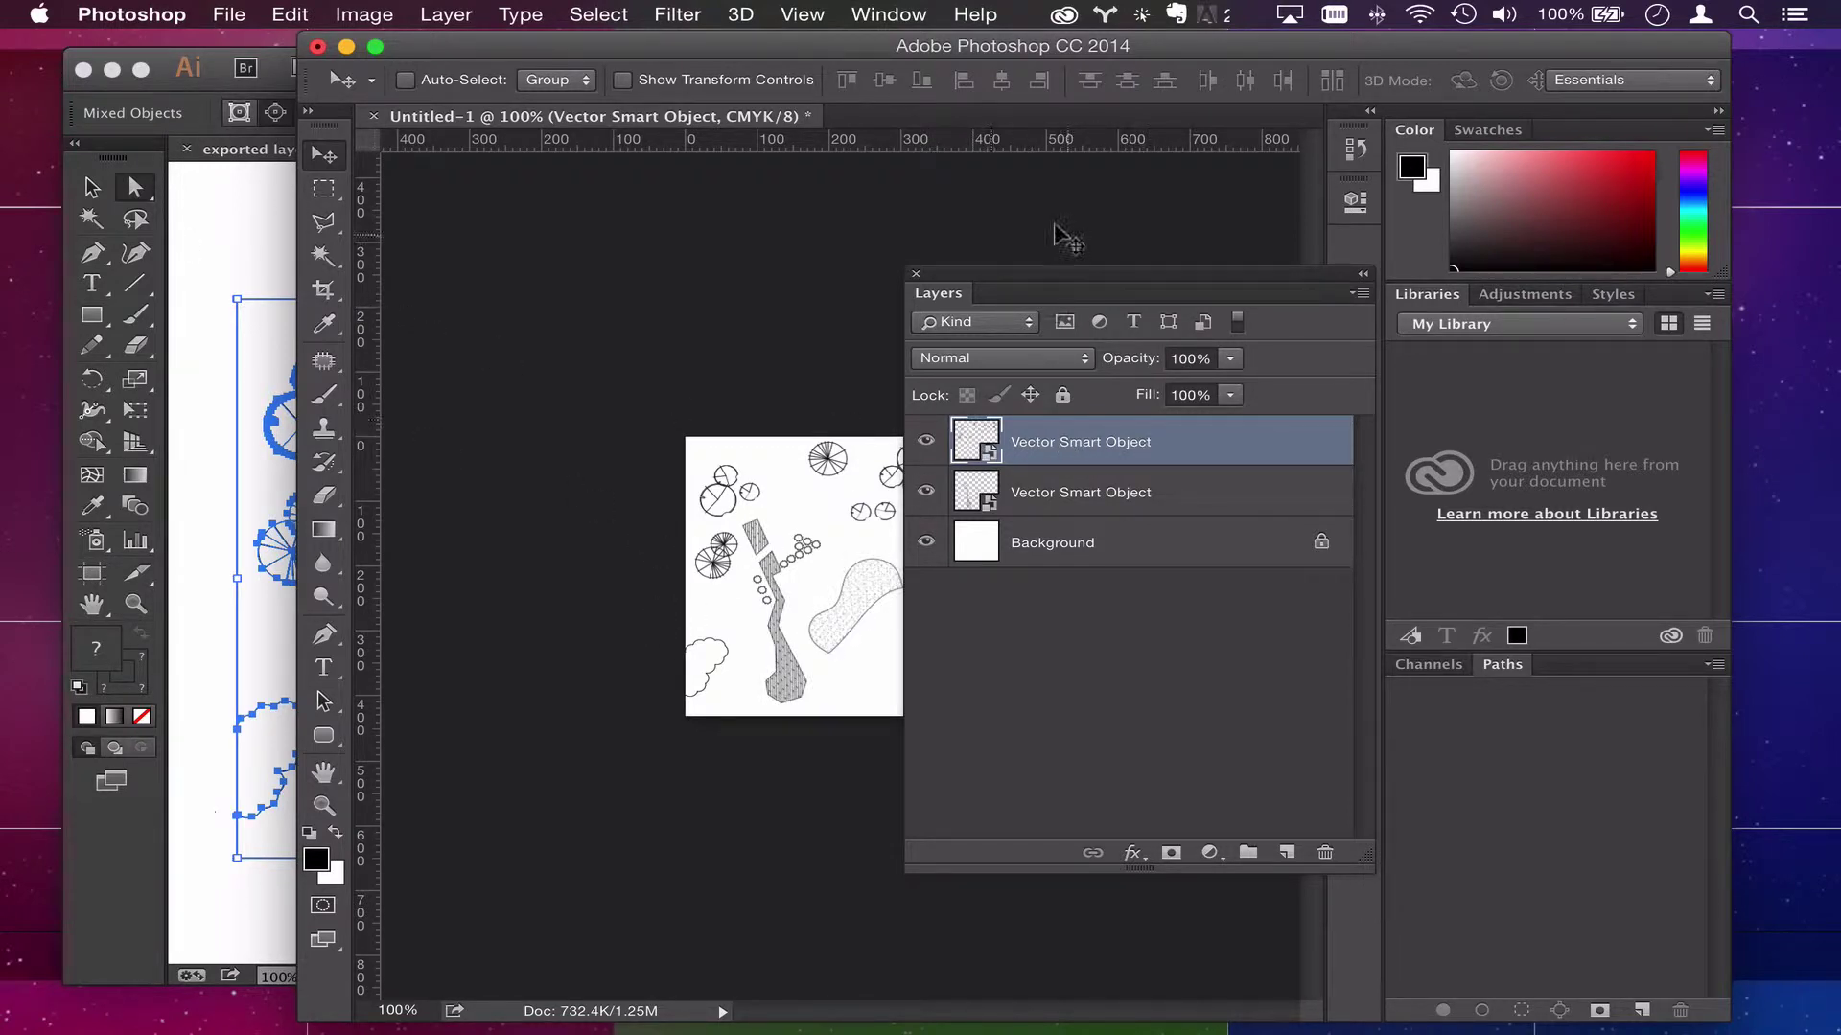
left_click_drag(1027, 277, 1268, 219)
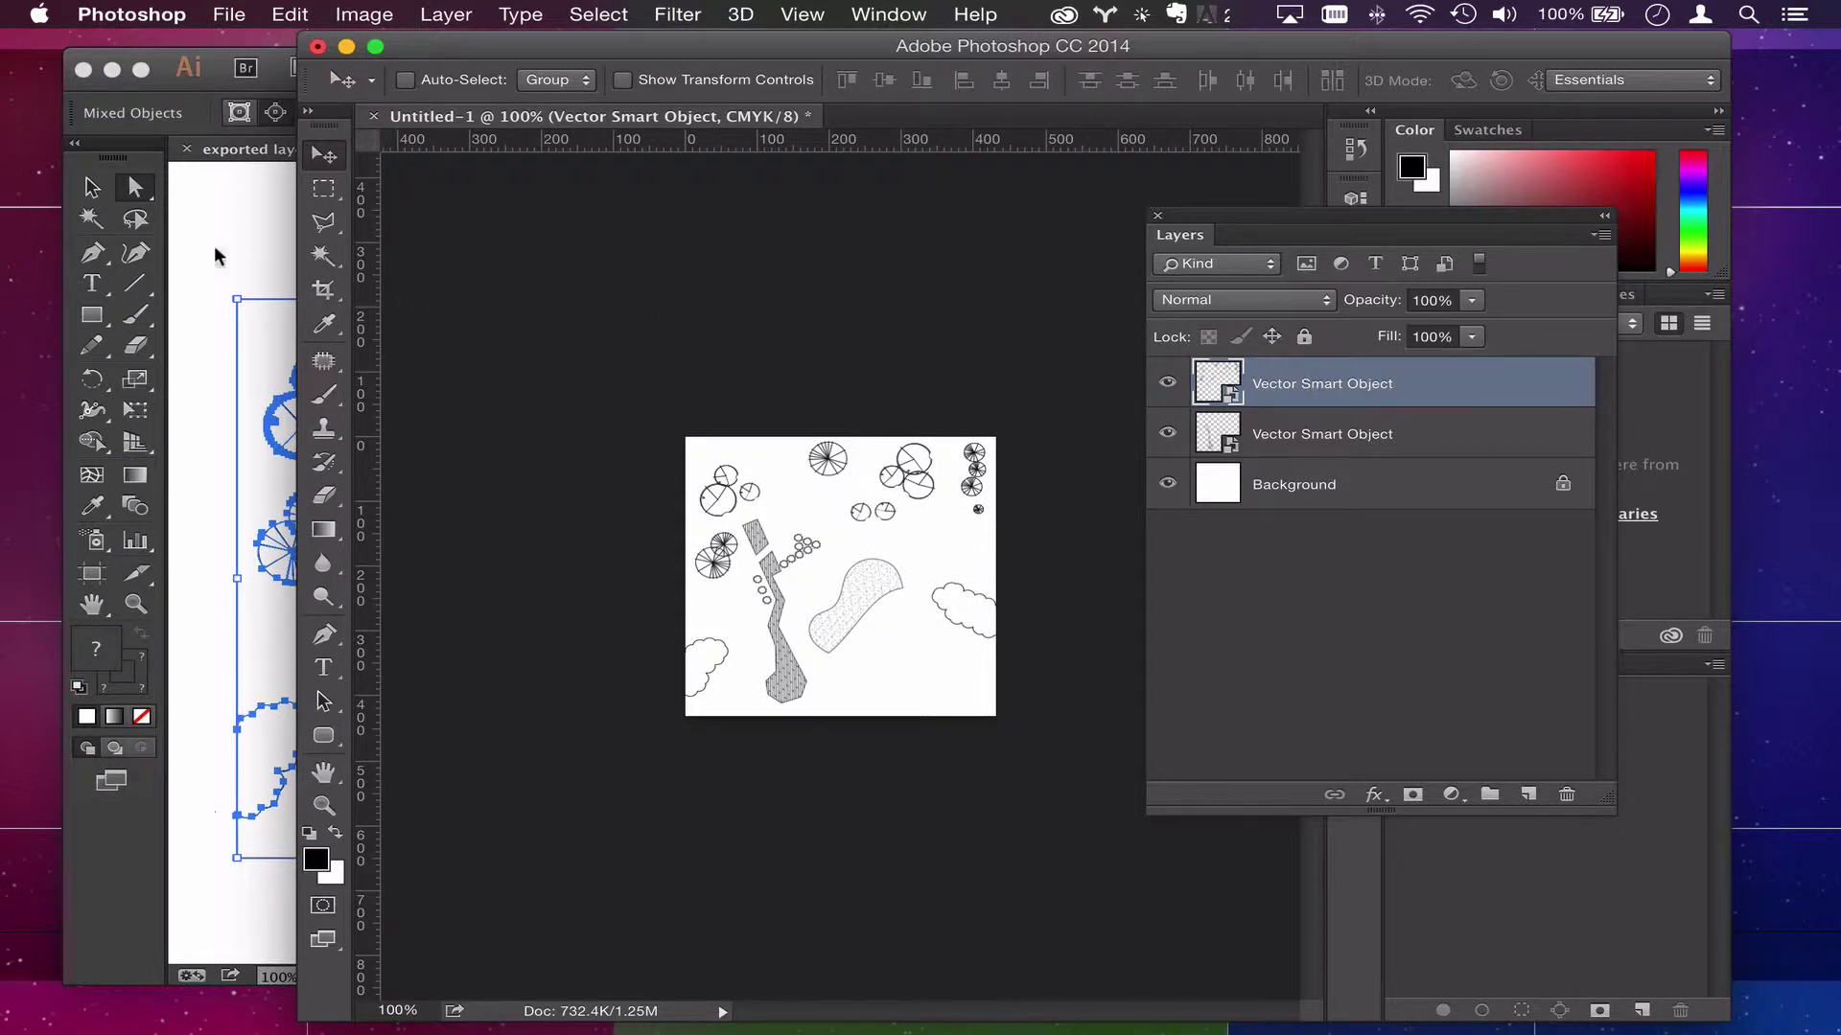
Step: Mask the tree layer using a Magic Wand selection of the white background
left_click(91, 223)
key("super+Tab")
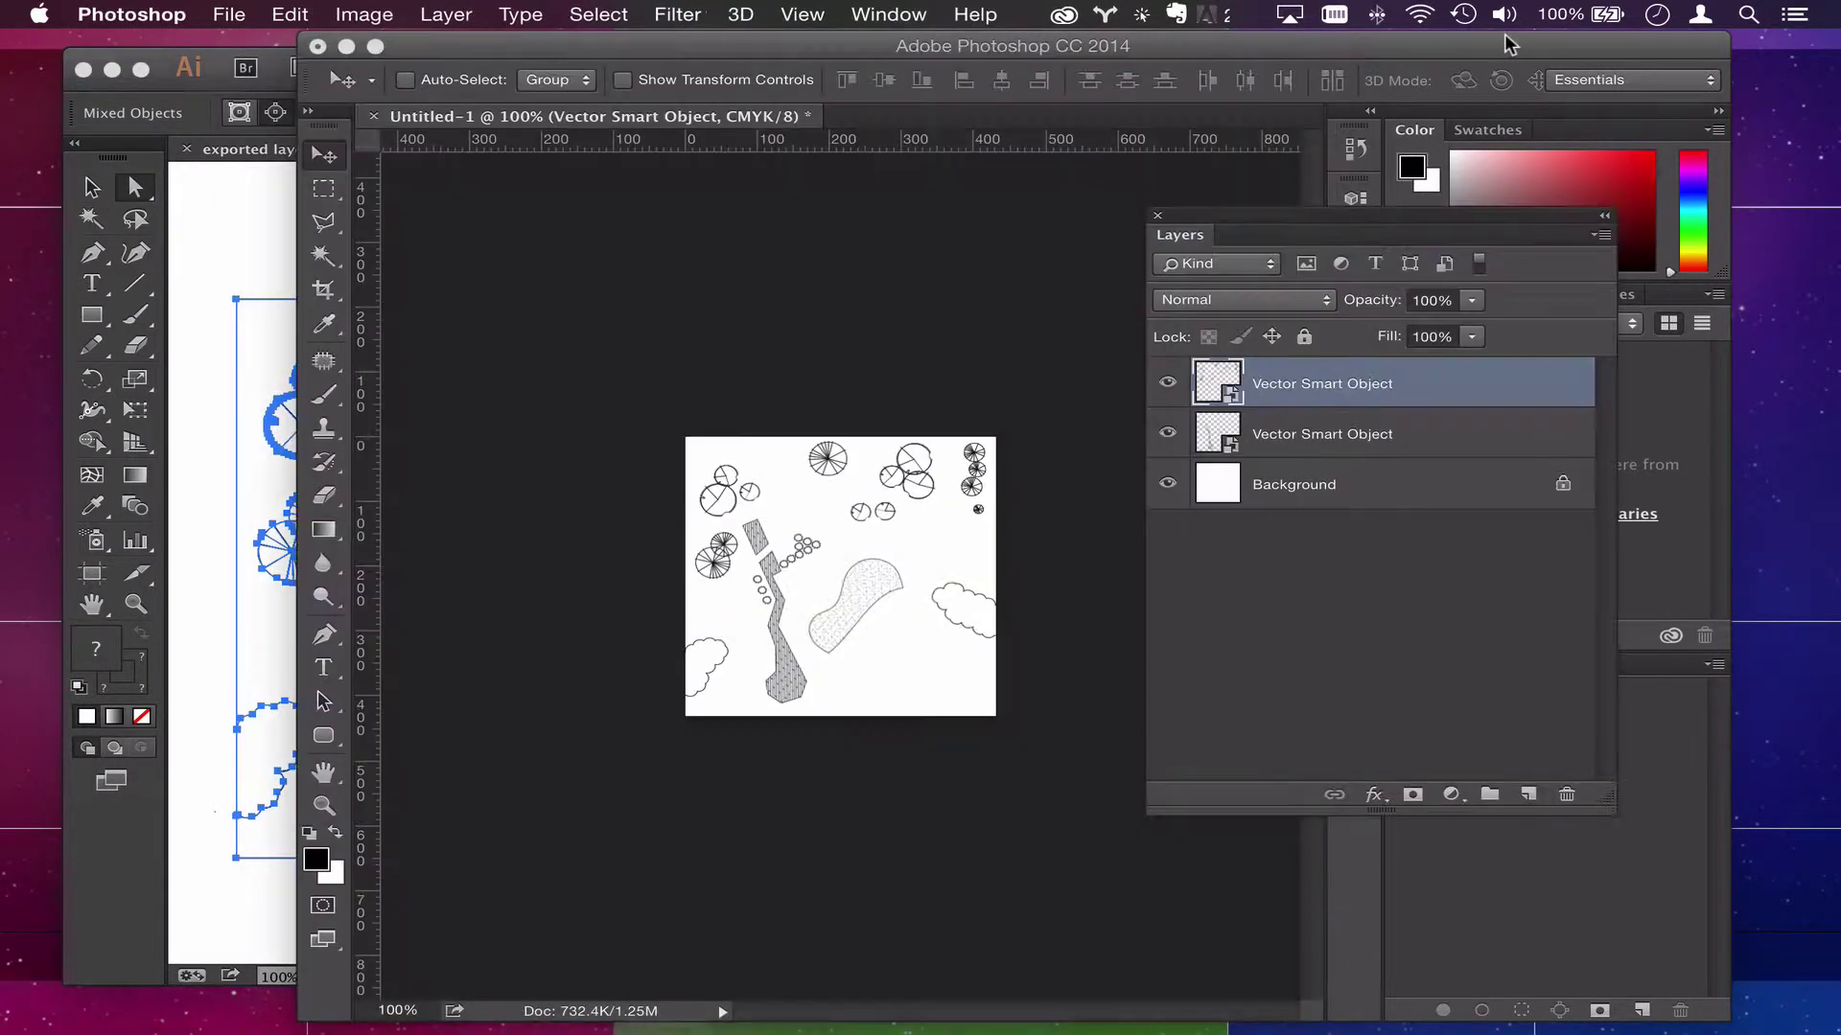
left_click(324, 255)
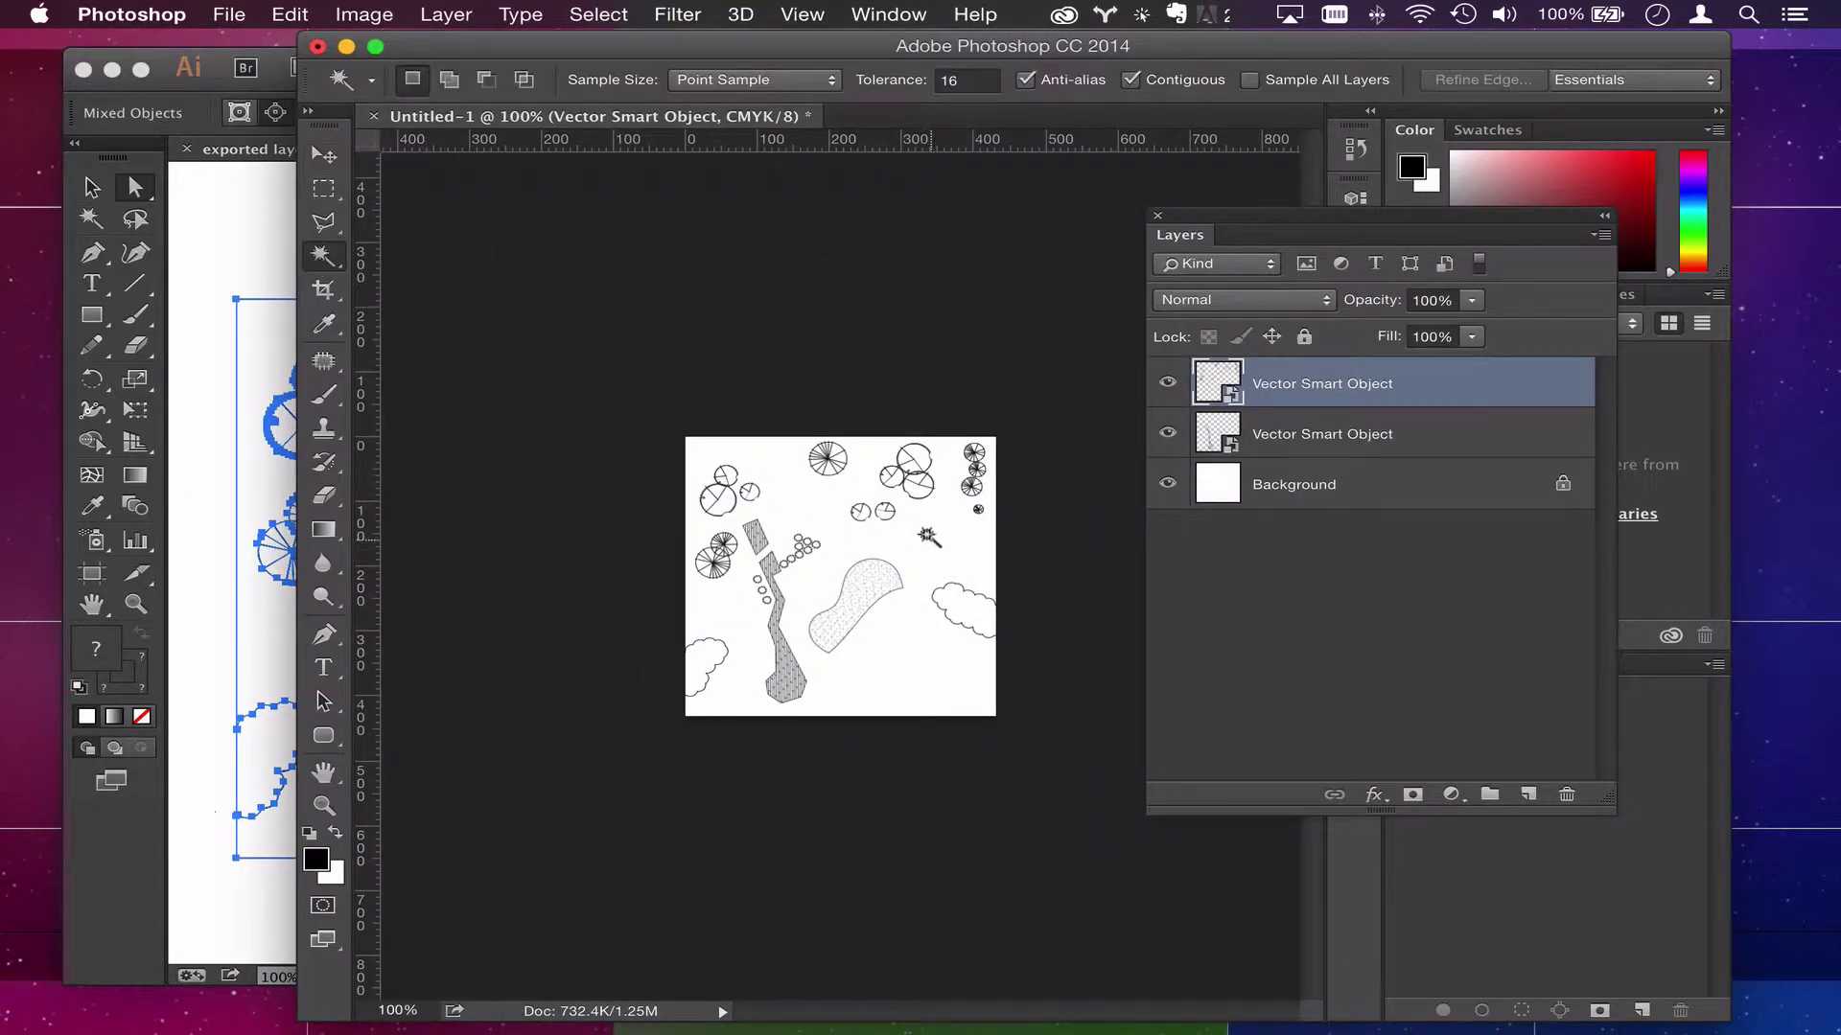
left_click(932, 544)
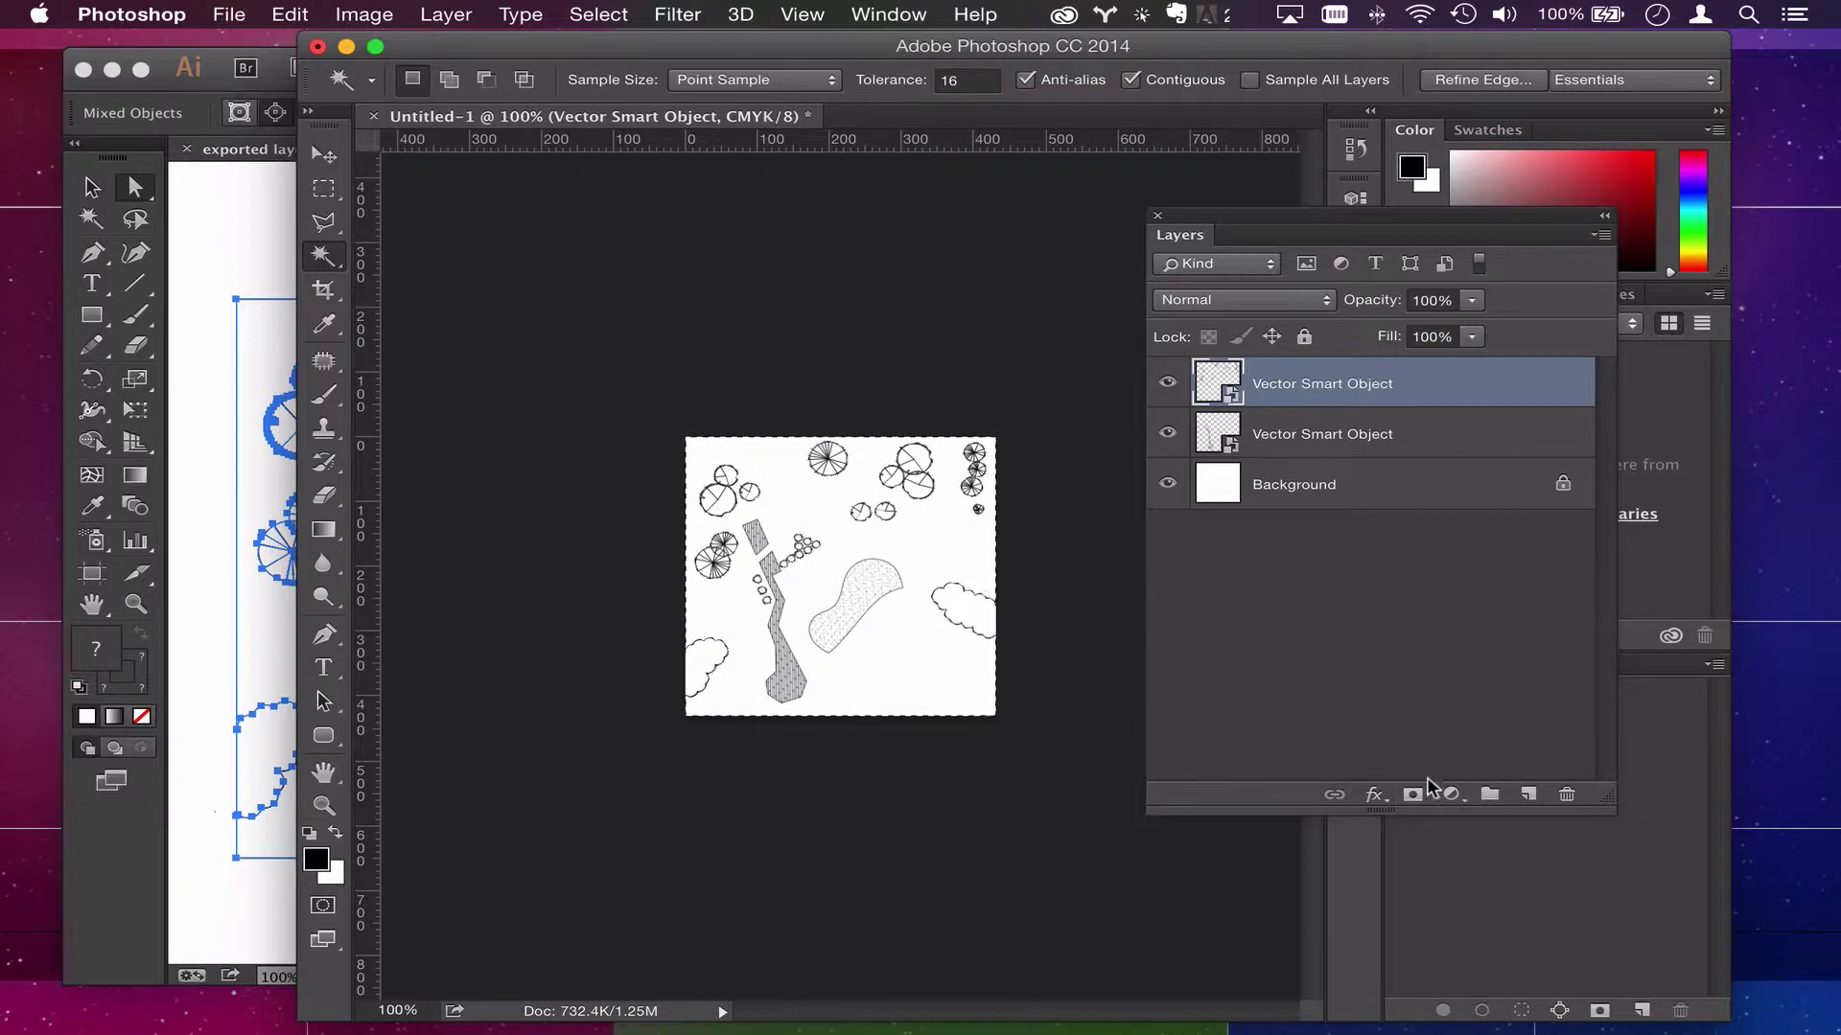
left_click(1409, 794)
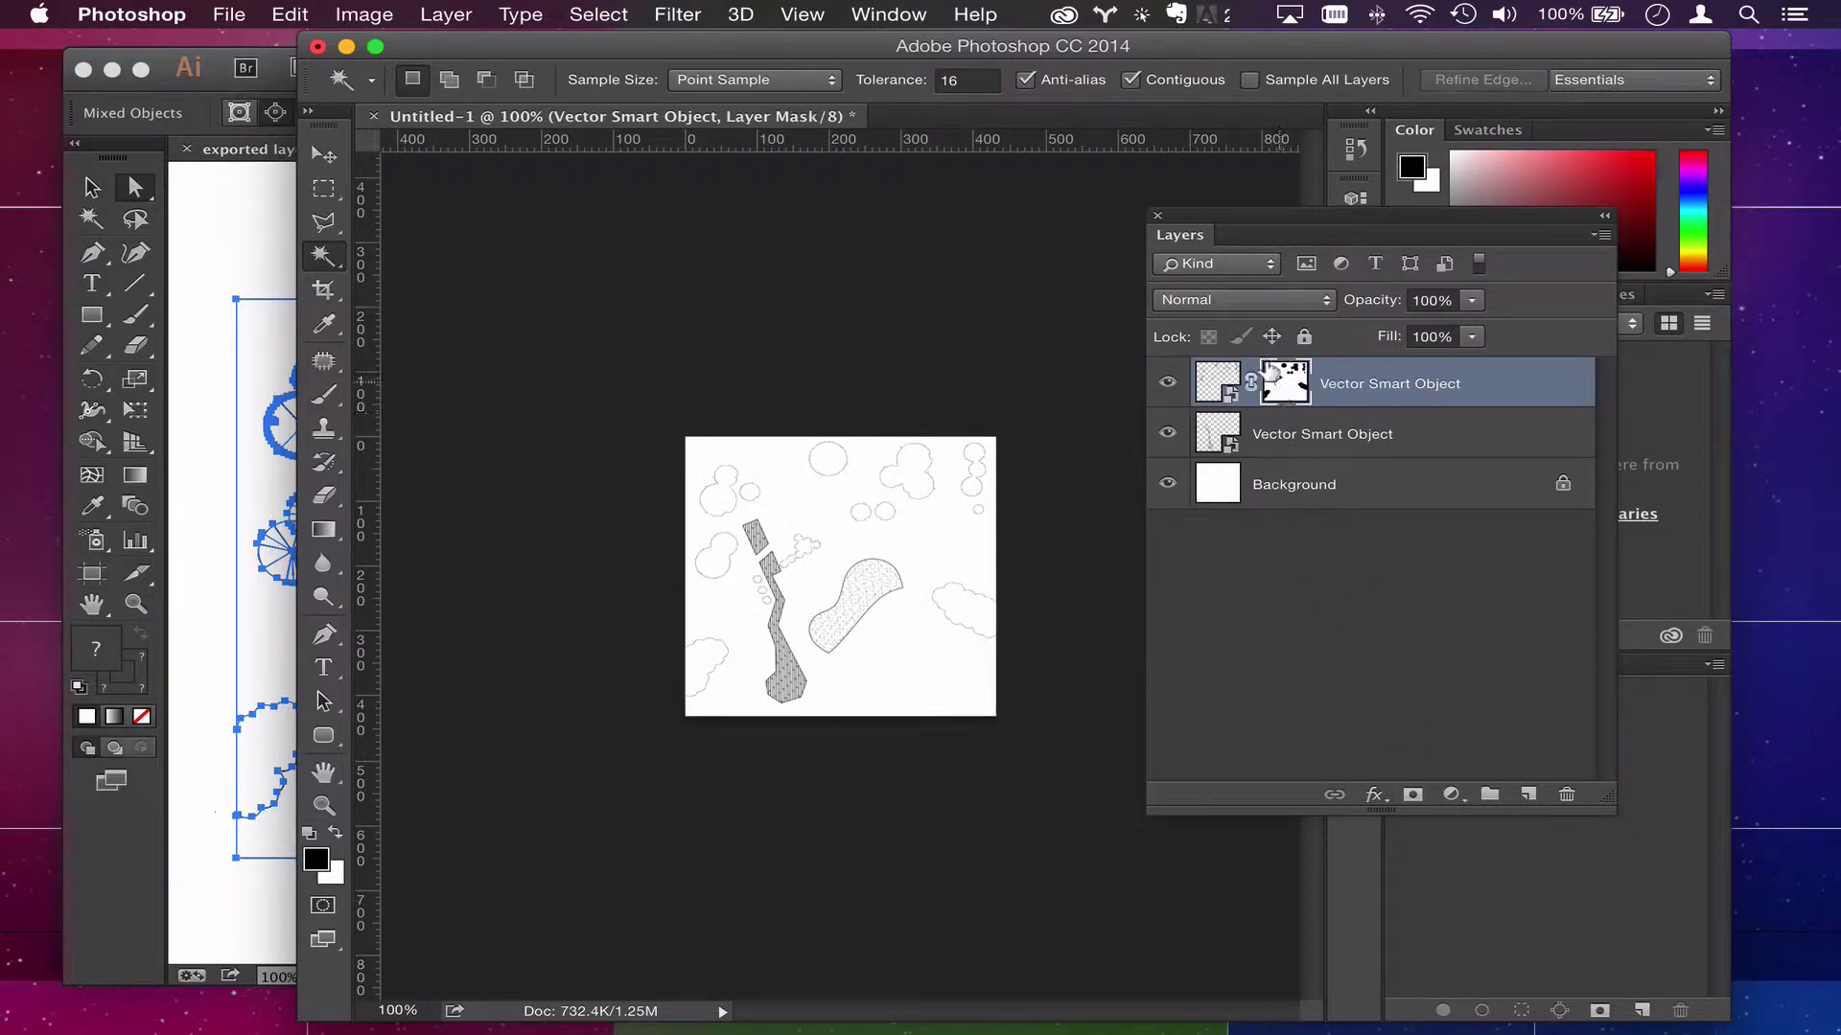
Step: Enlarge the Layers panel thumbnails and add an empty Layer 1 on top
left_click(1601, 234)
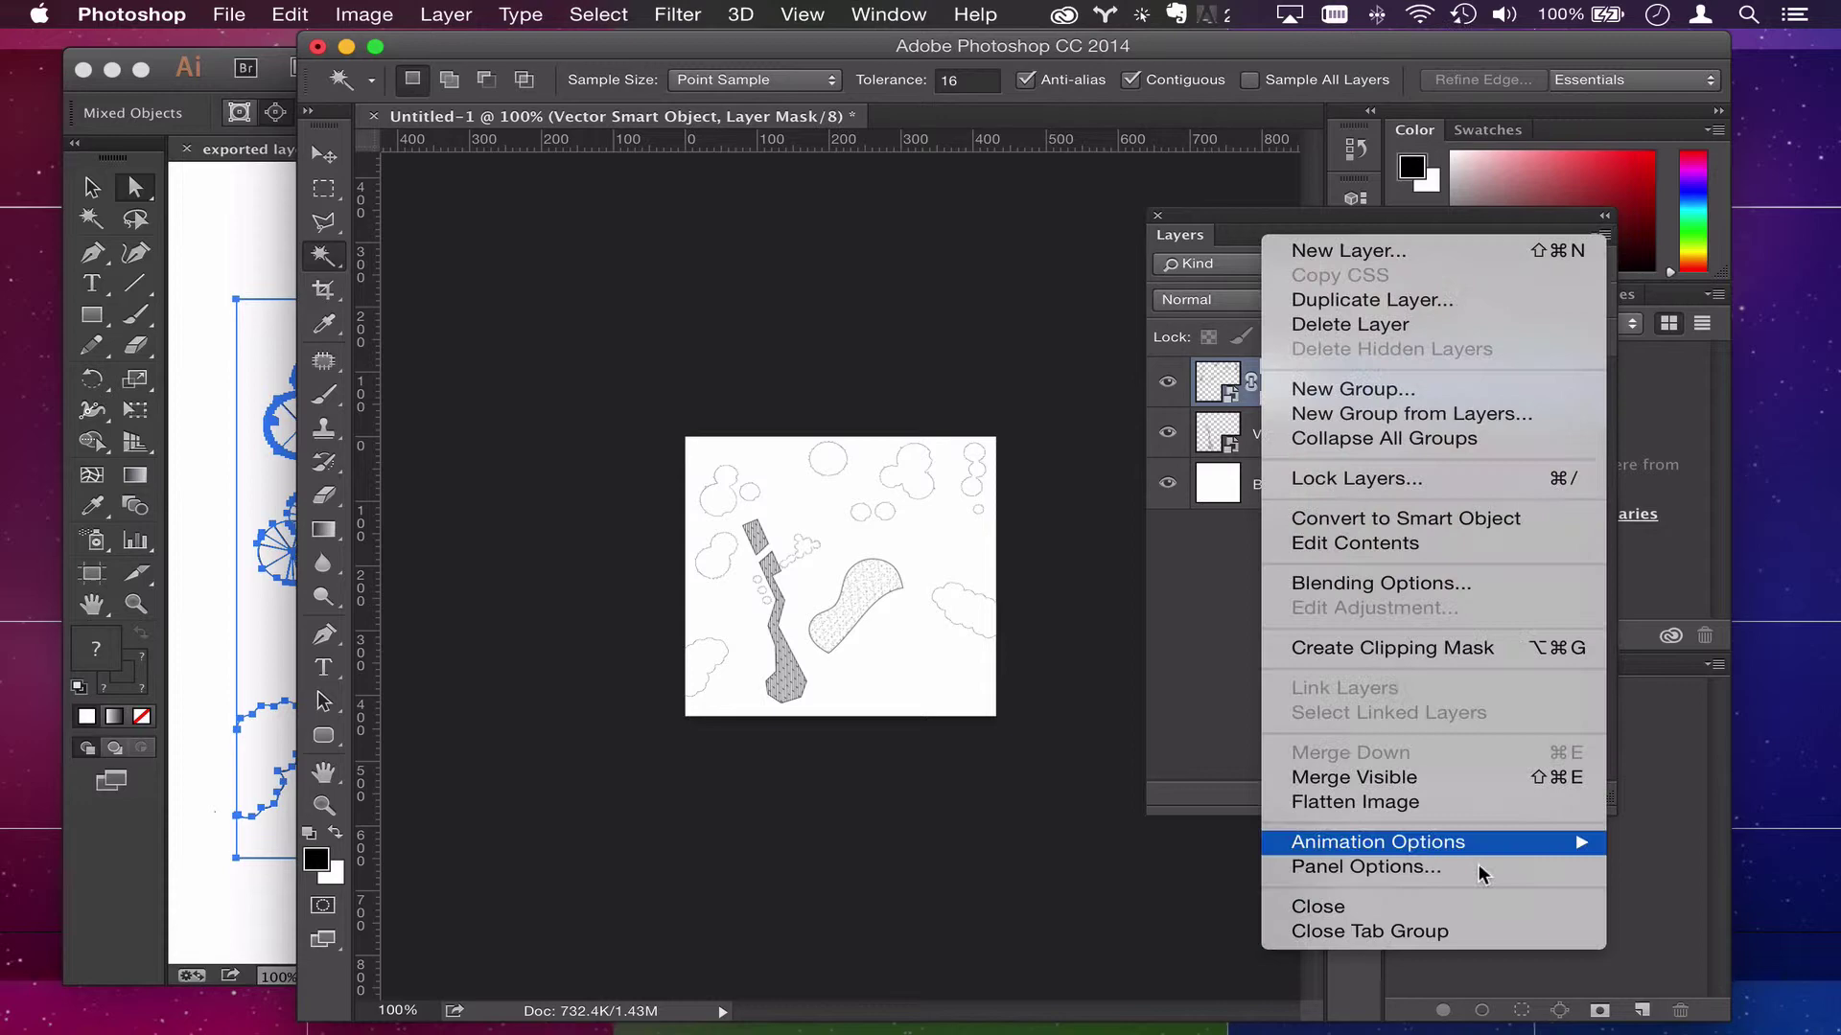
left_click(1381, 866)
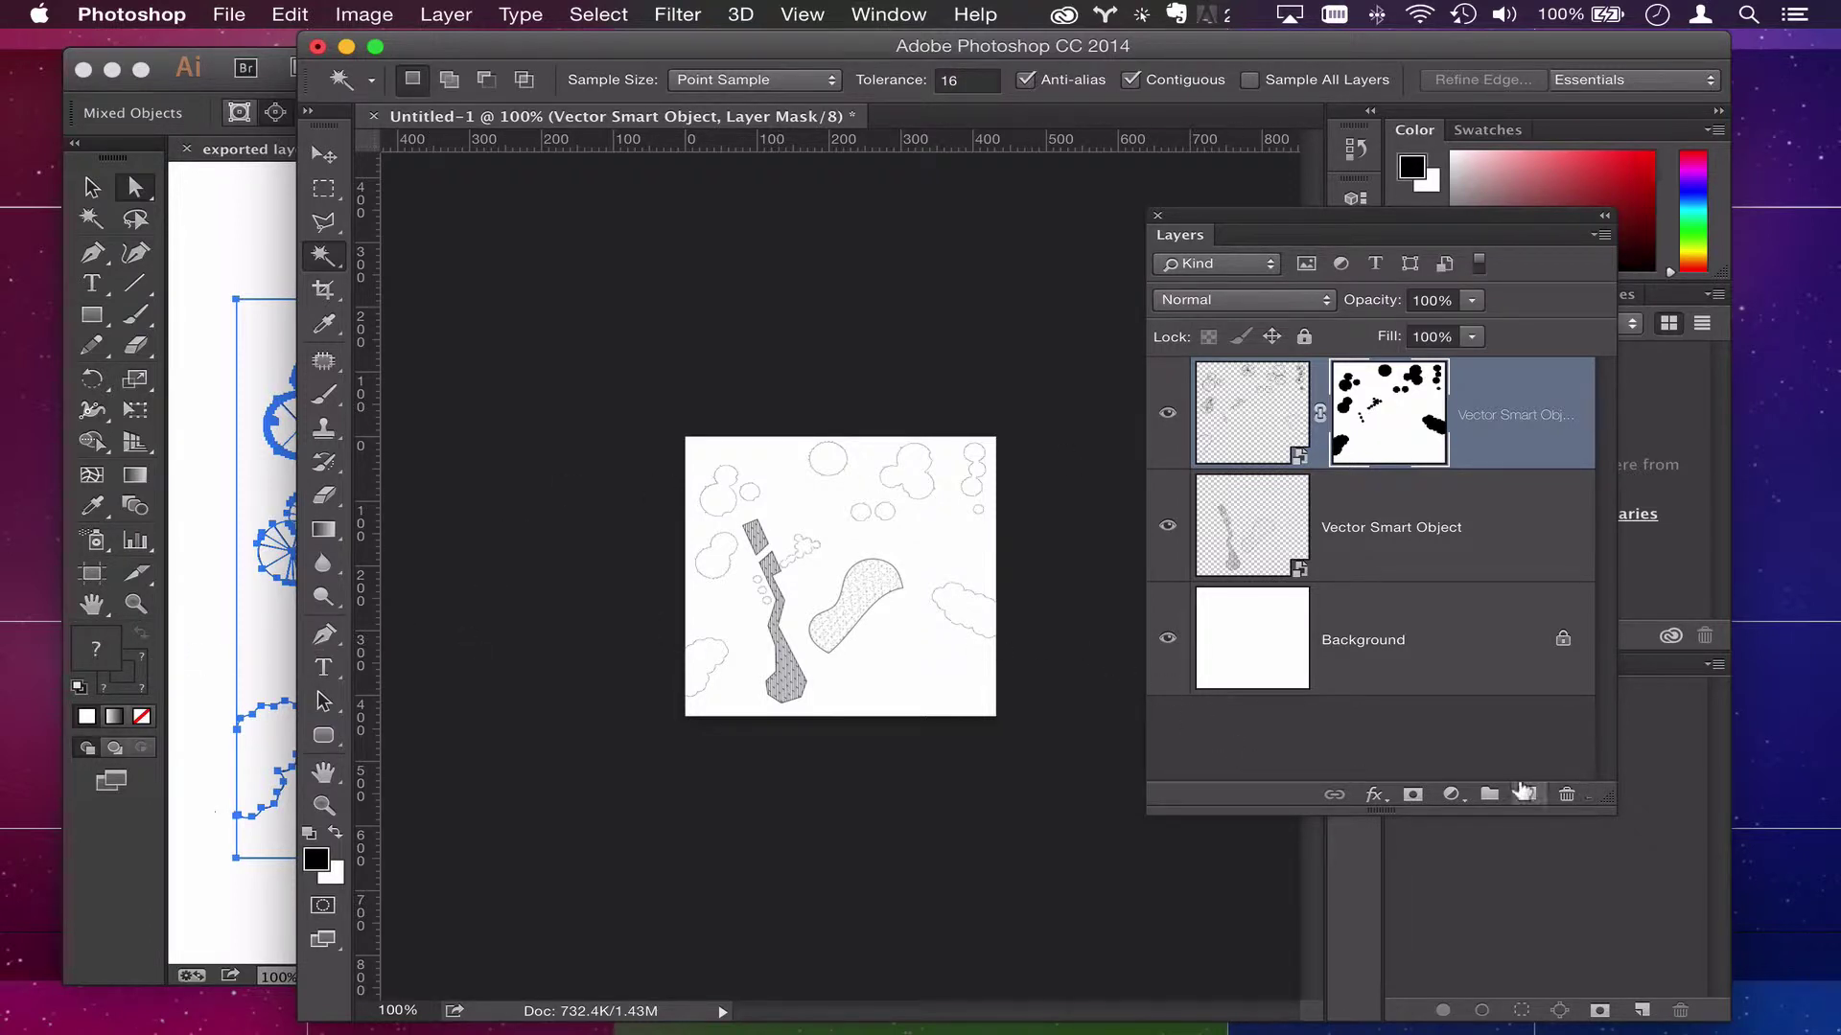
left_click(1528, 794)
Step: Move the Illustrator window aside and sample a green foreground colour with the Eyedropper
left_click(127, 652)
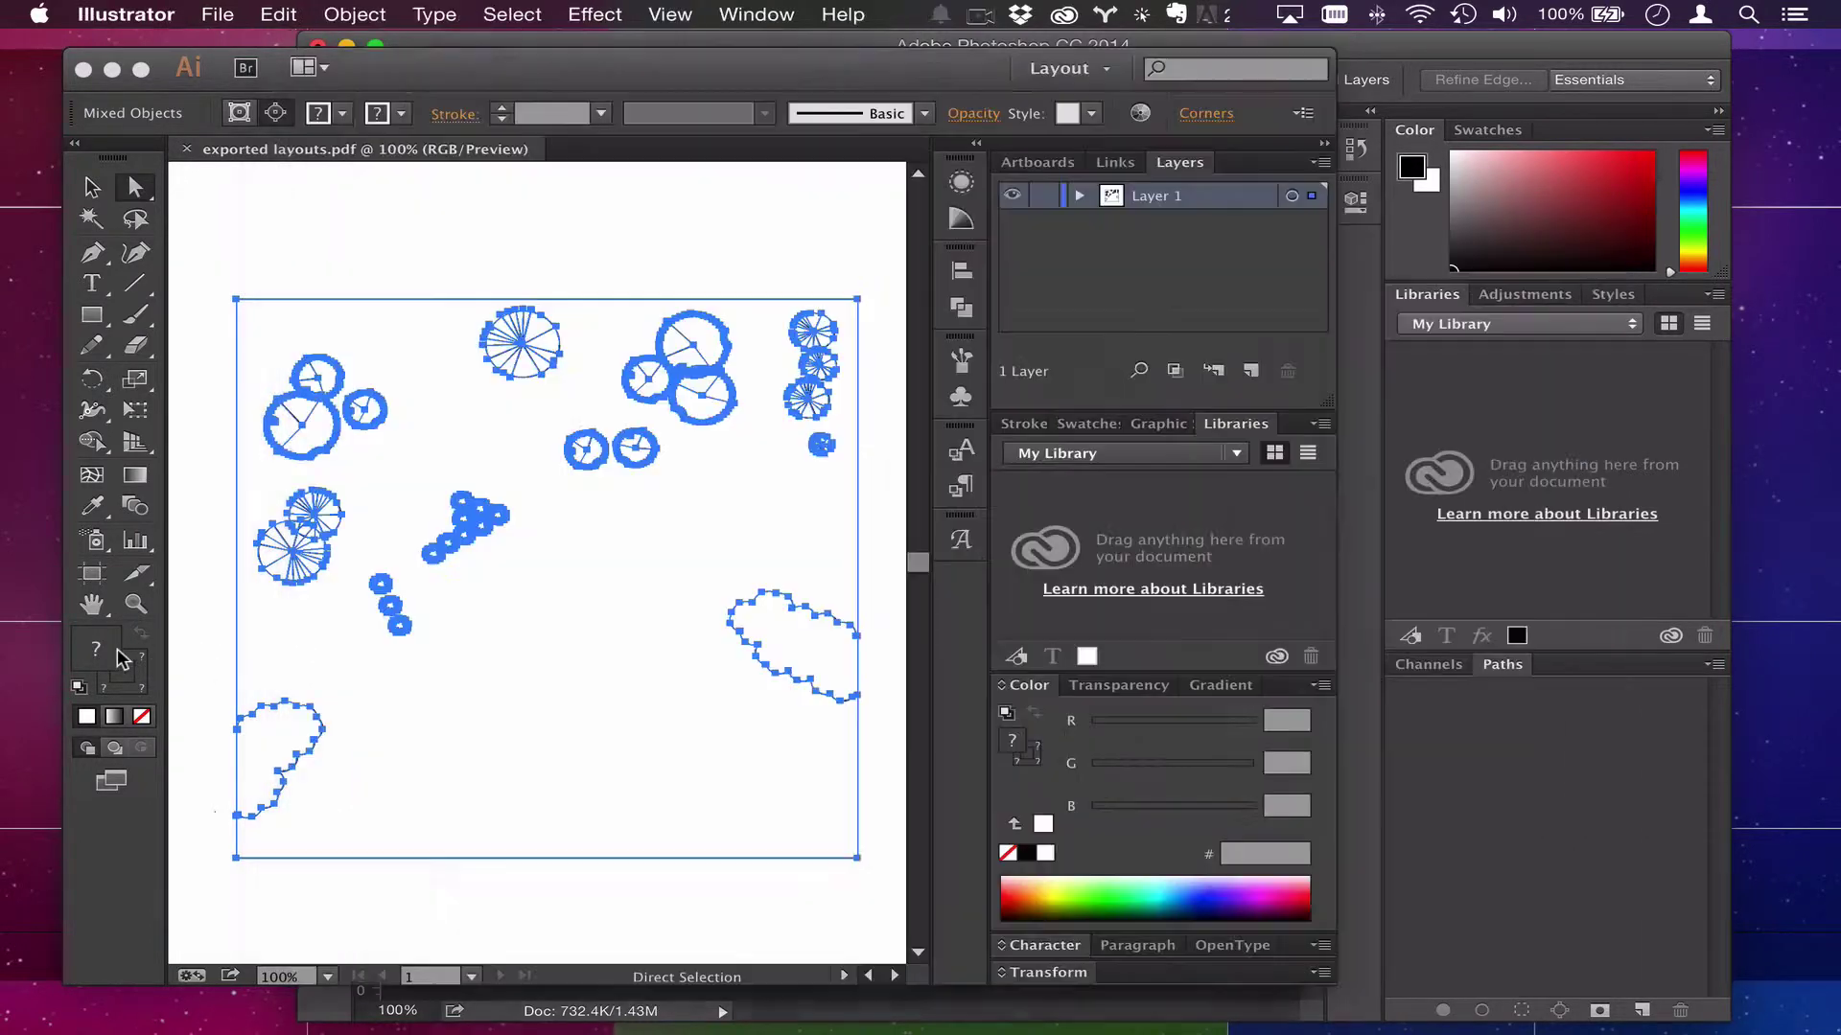
left_click_drag(872, 68, 873, 421)
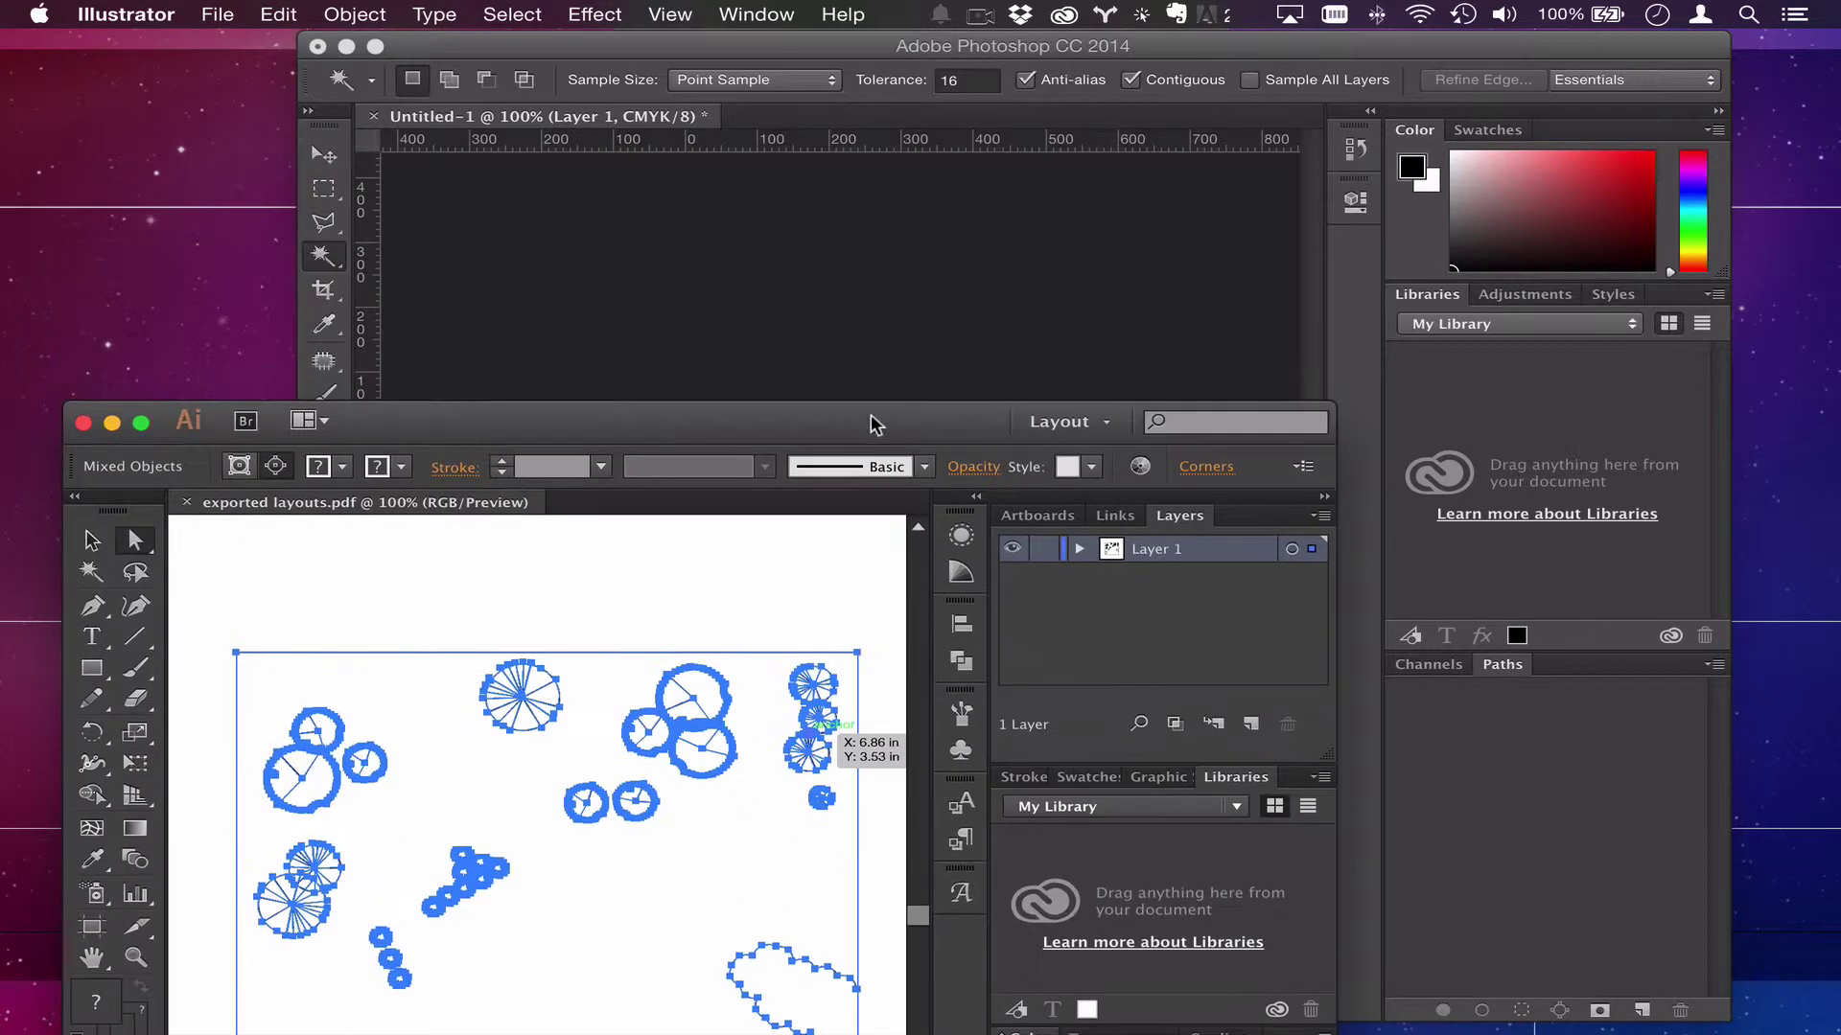
left_click(614, 55)
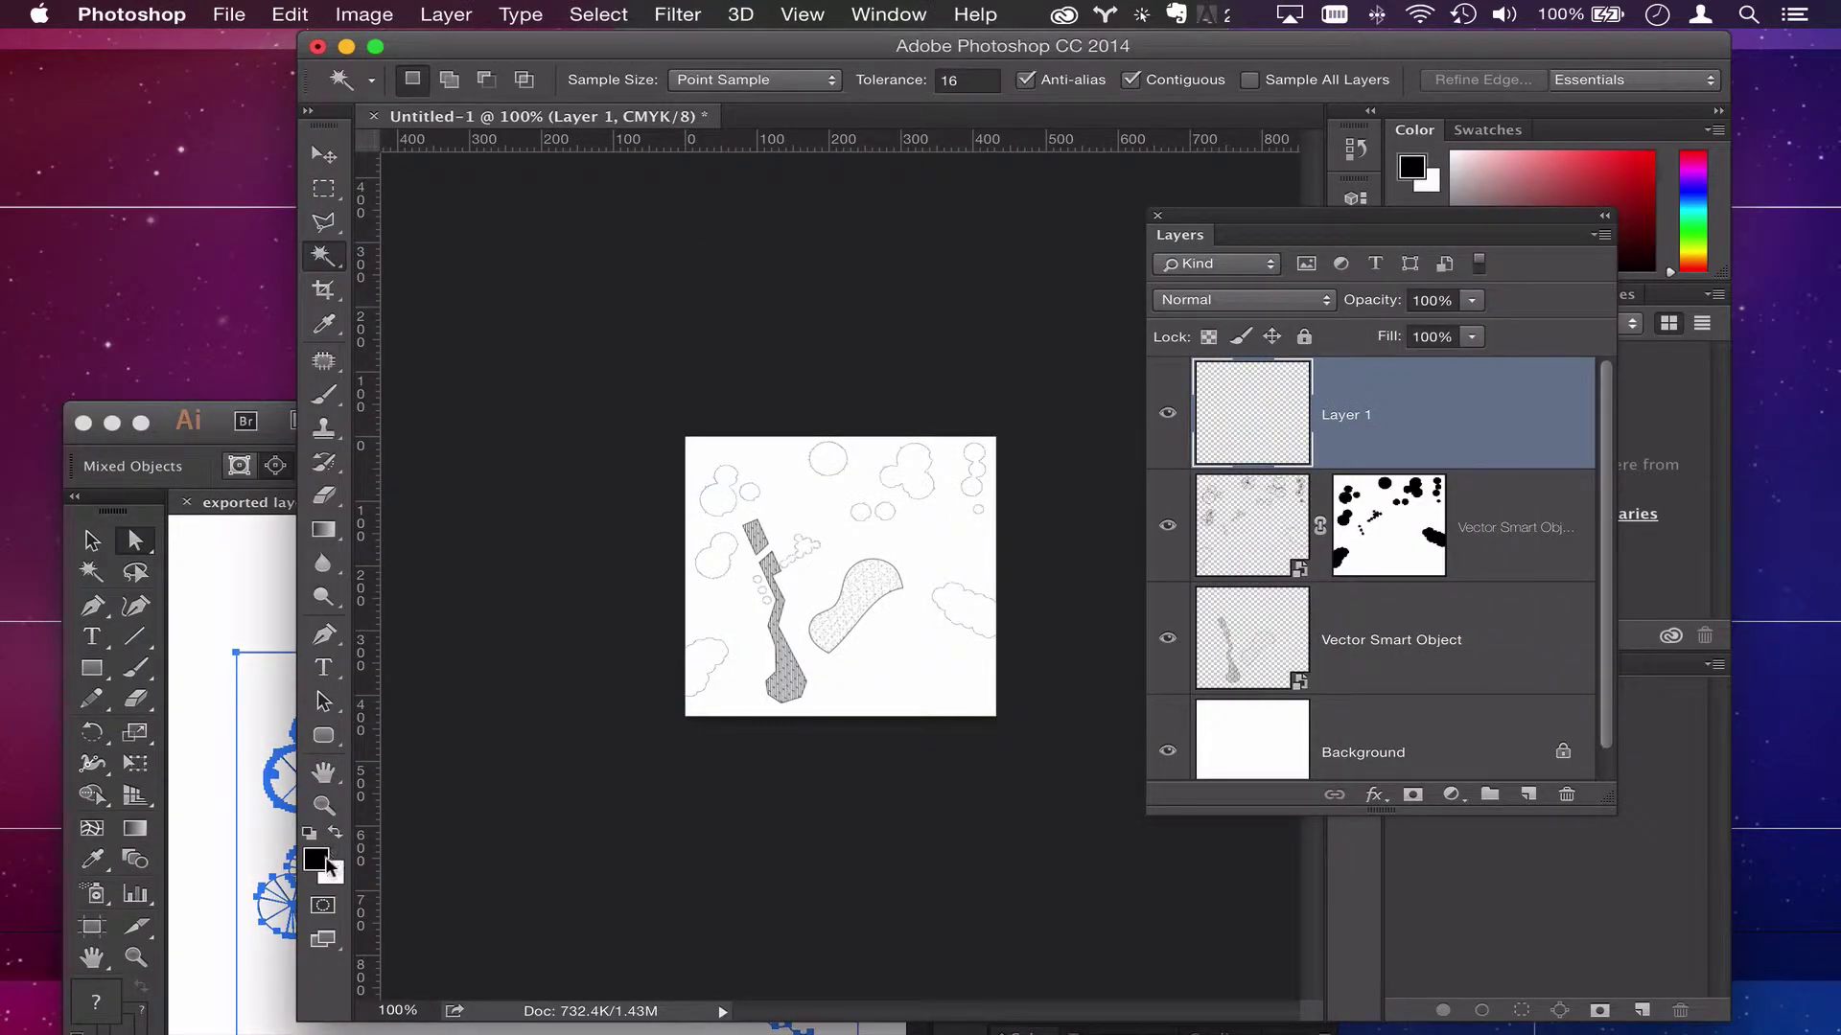
key("i")
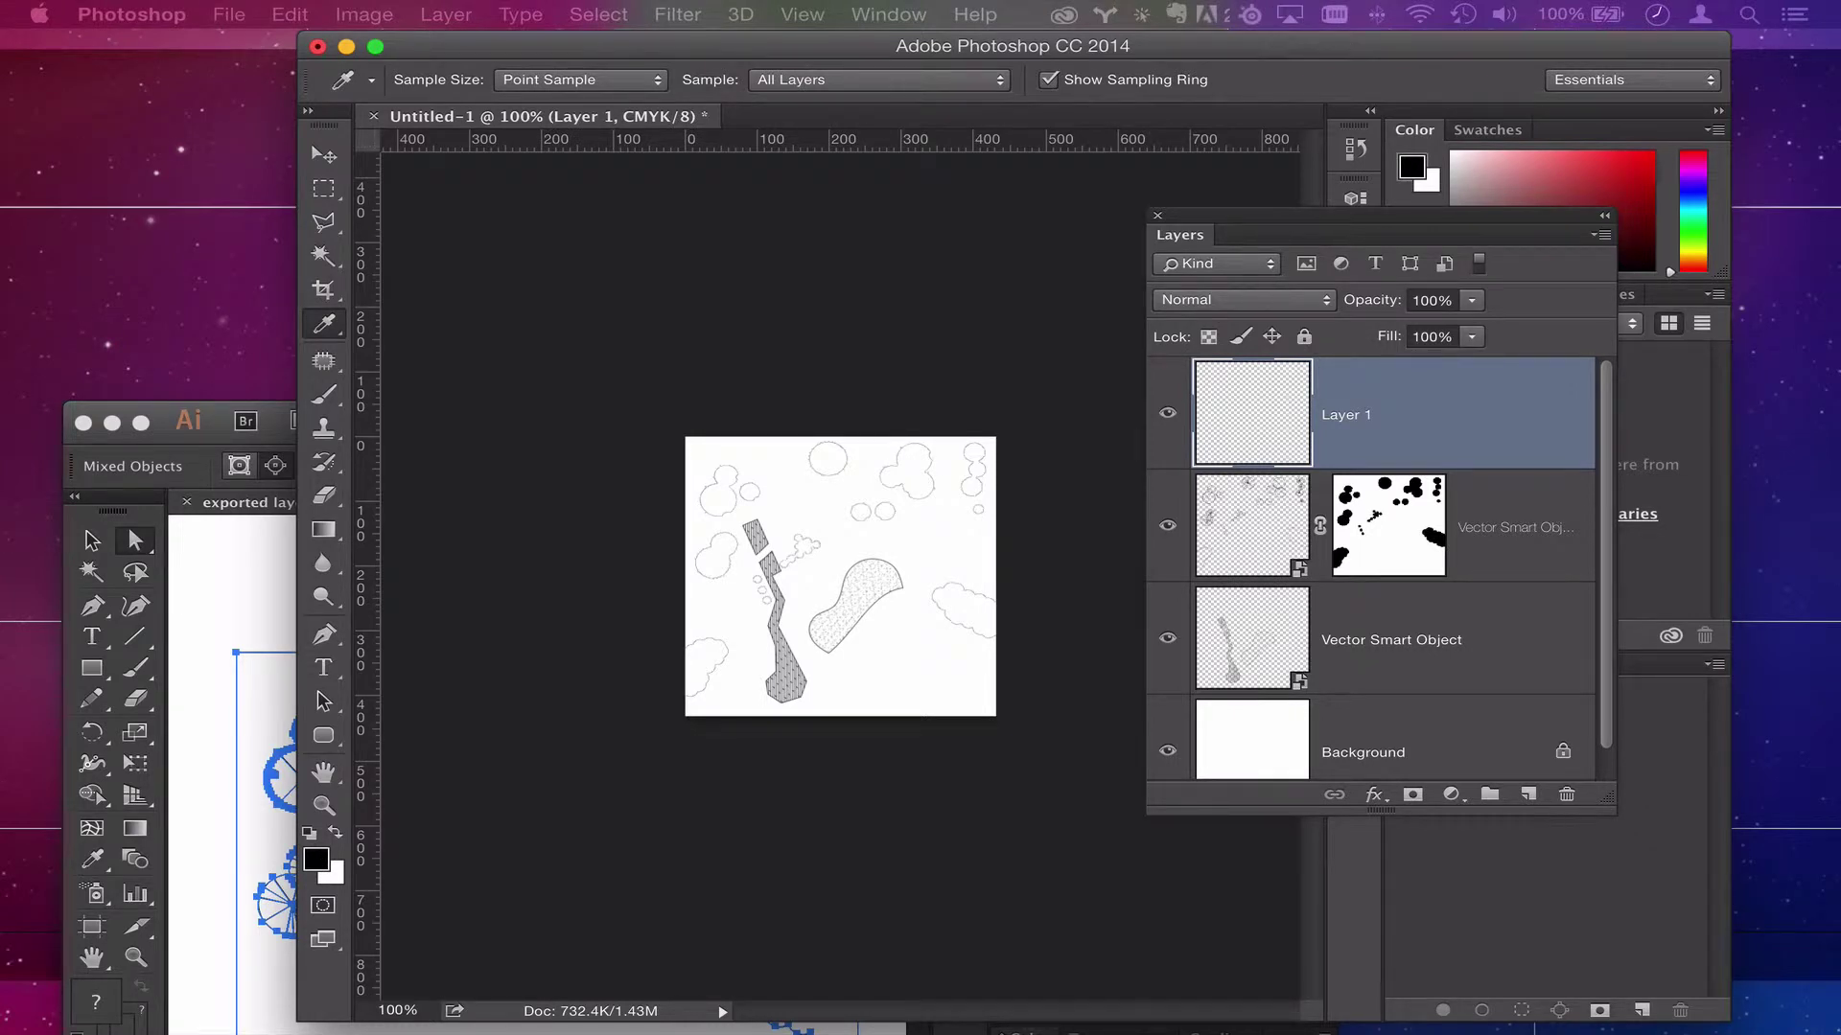
key("w")
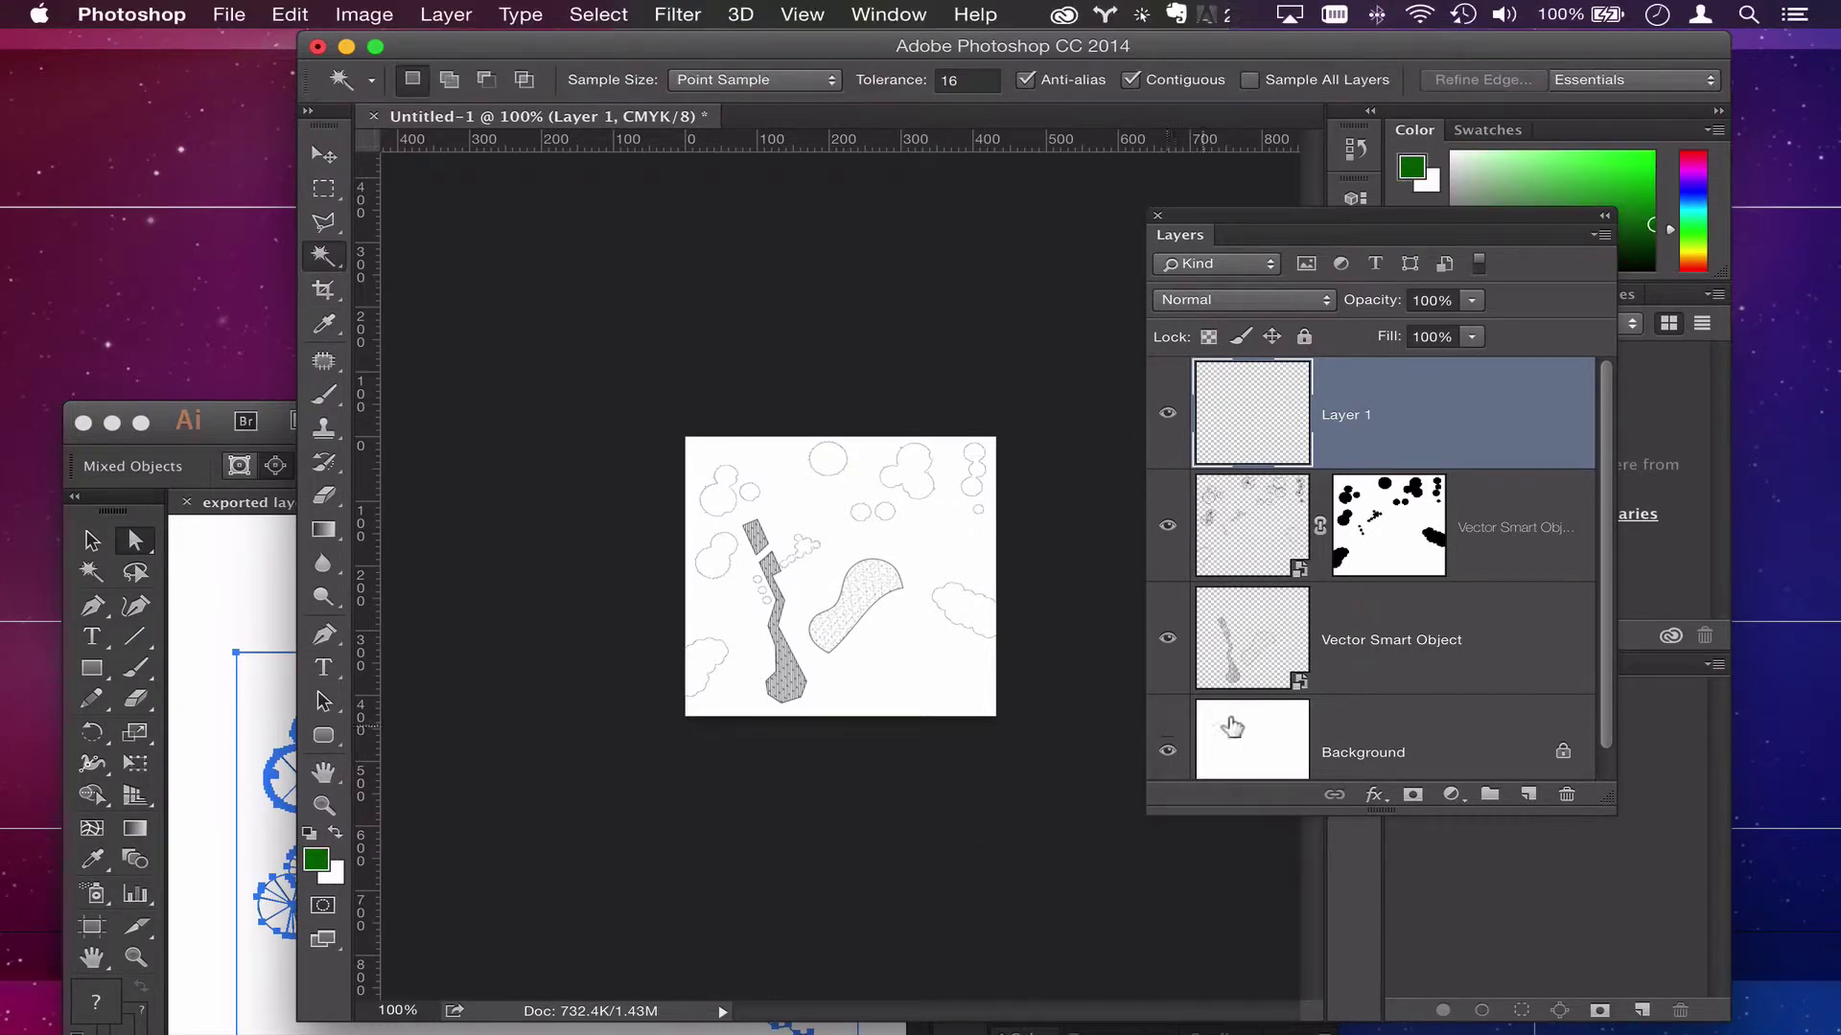
Step: Move the tree mask onto Layer 1 and fill Layer 1 with green
left_click(1255, 526)
left_click_drag(1381, 536, 1383, 418)
left_click(1237, 447)
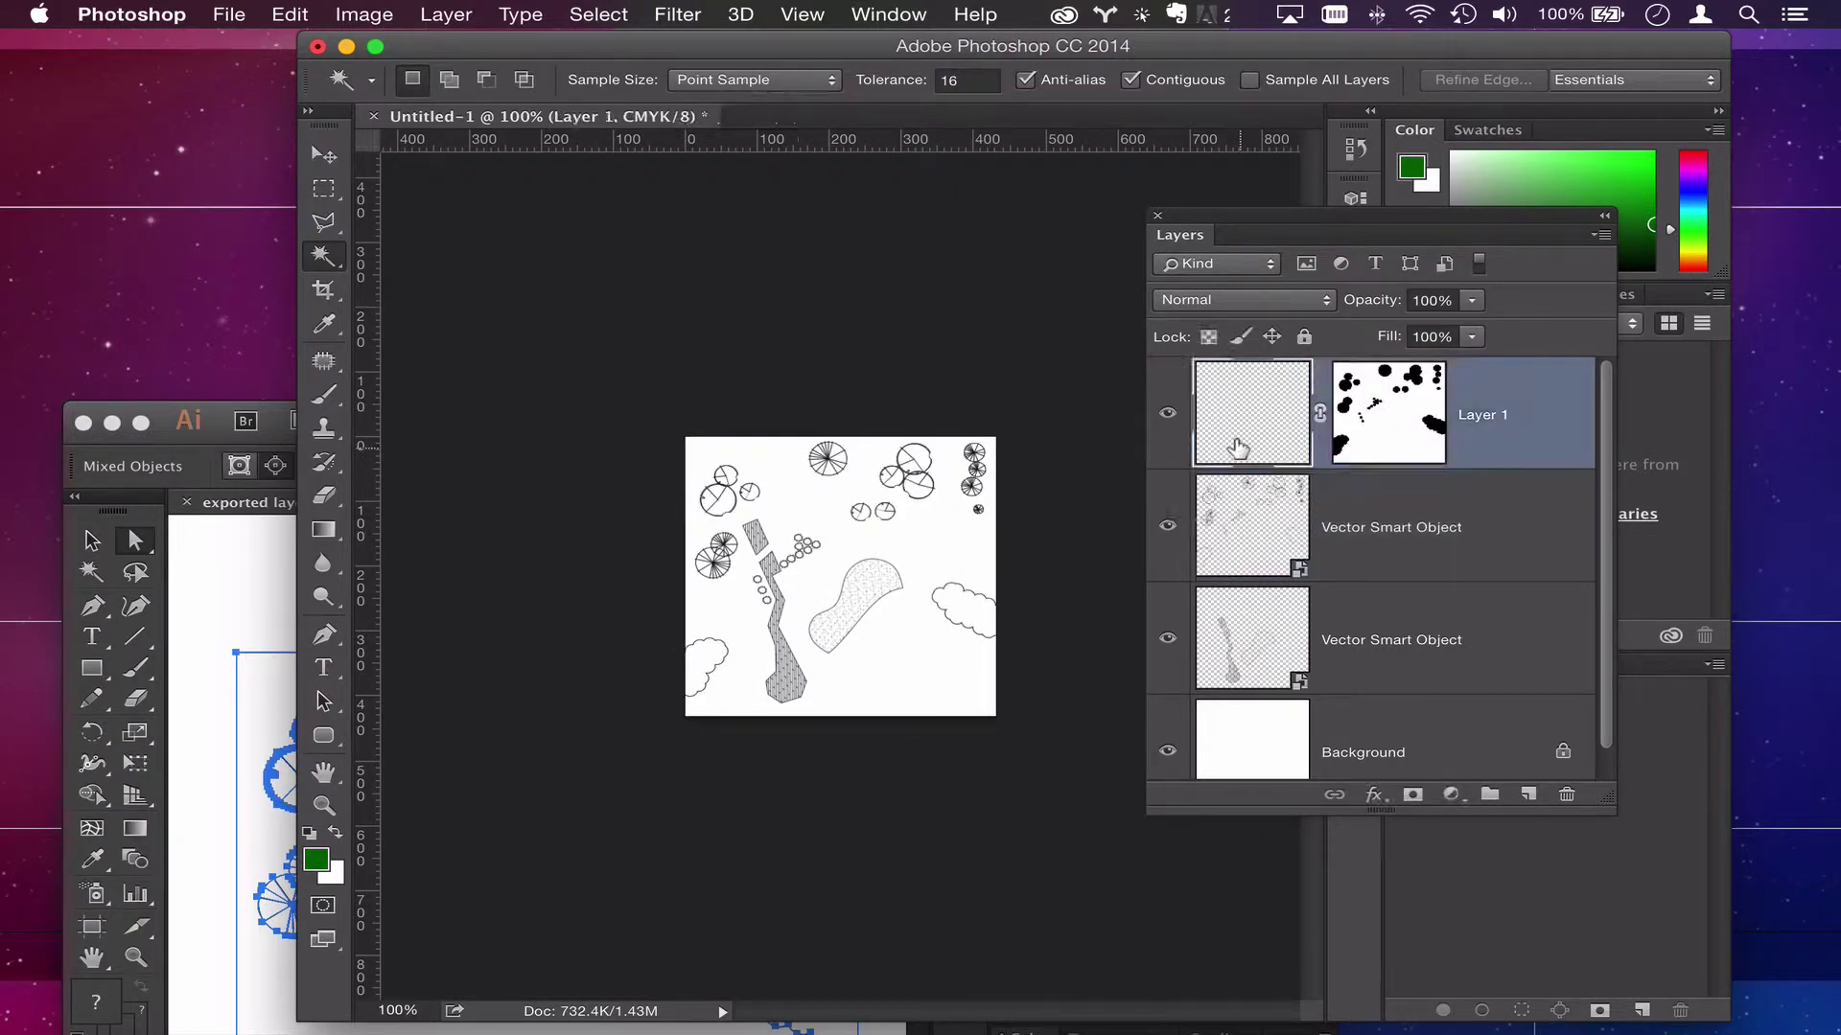
key("alt+BackSpace")
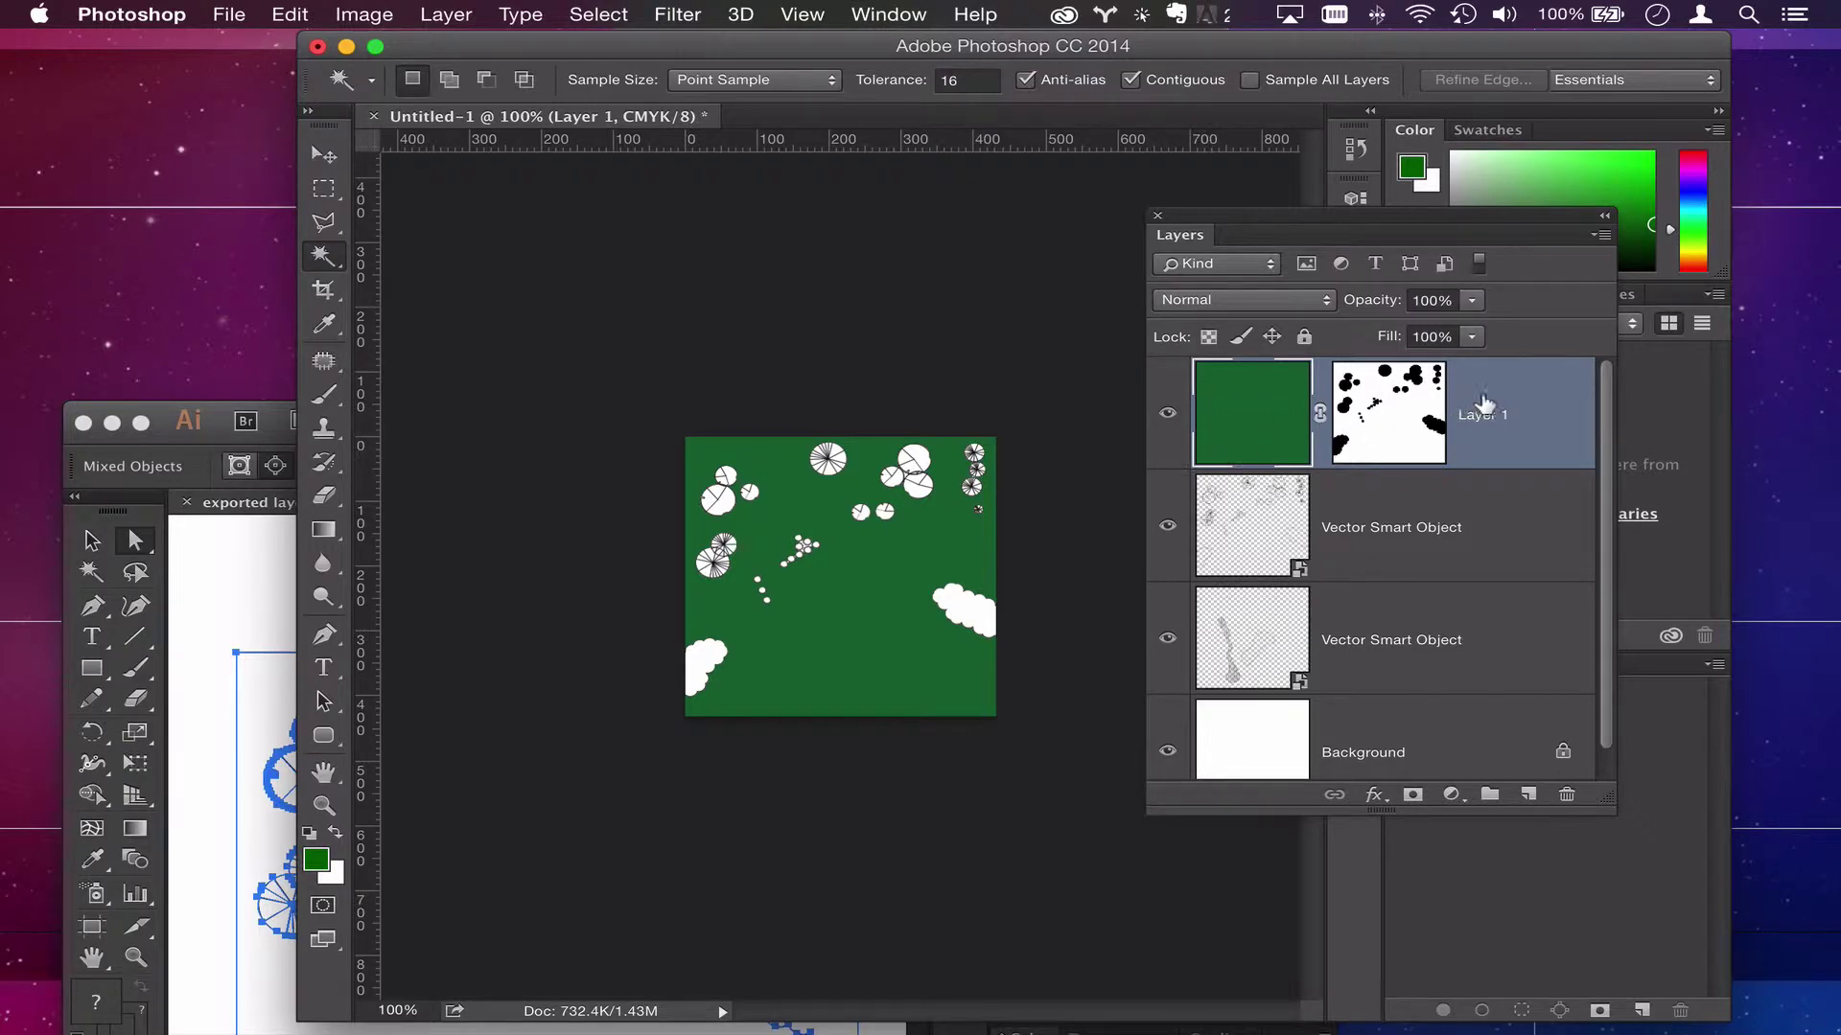
key("super+Tab")
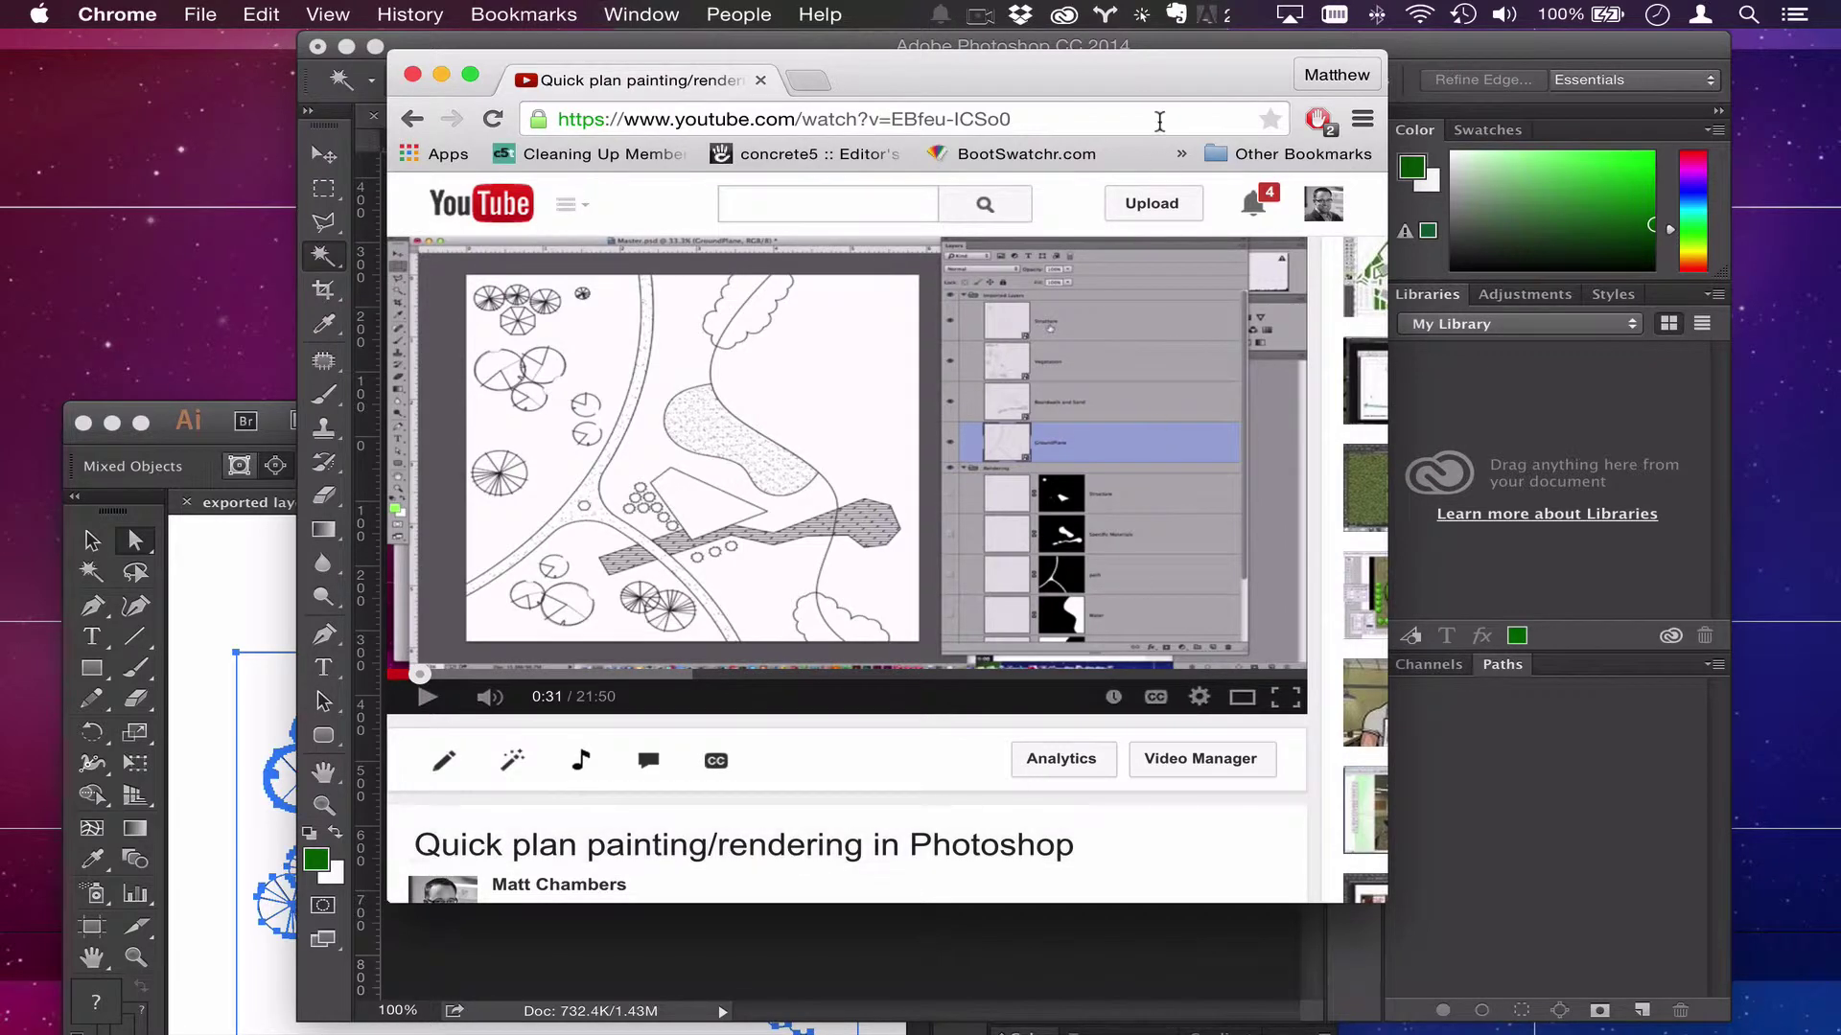
Step: Delete the green Layer 1 and open Image Size, showing 433 × 433 pixels at 72 ppi
key("super+Tab")
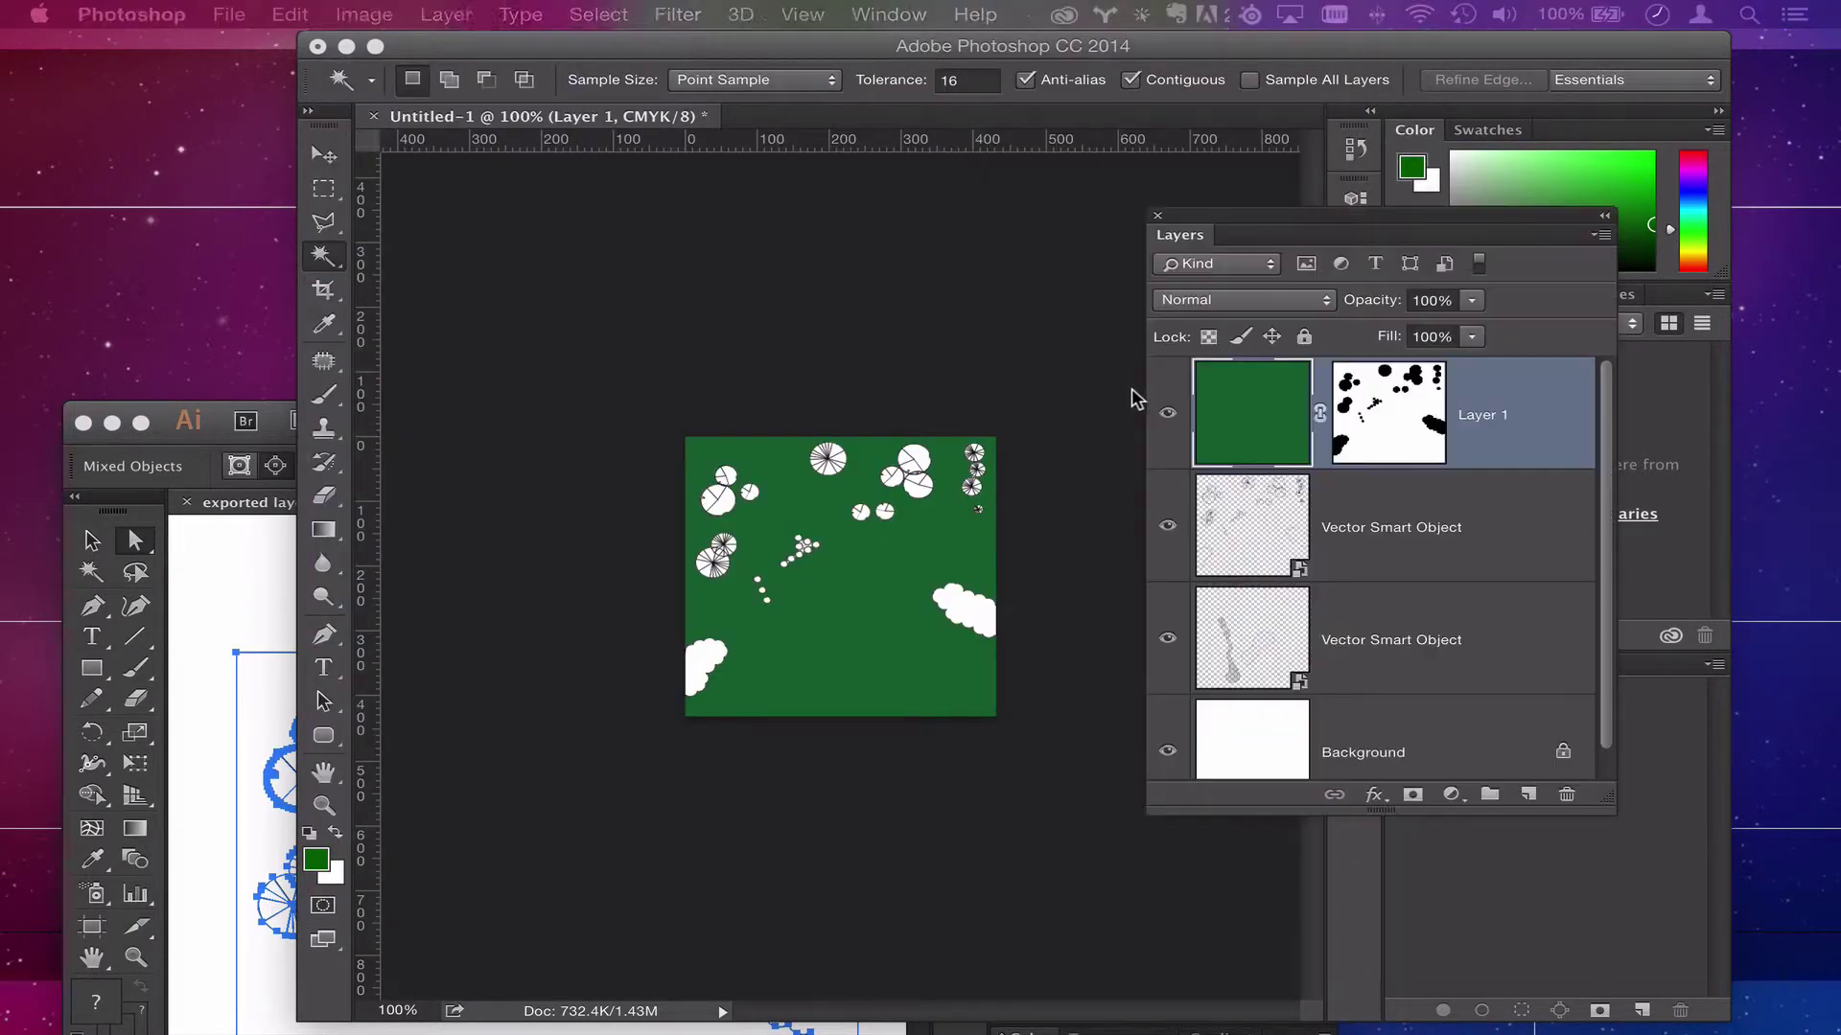
left_click_drag(1476, 432, 1567, 794)
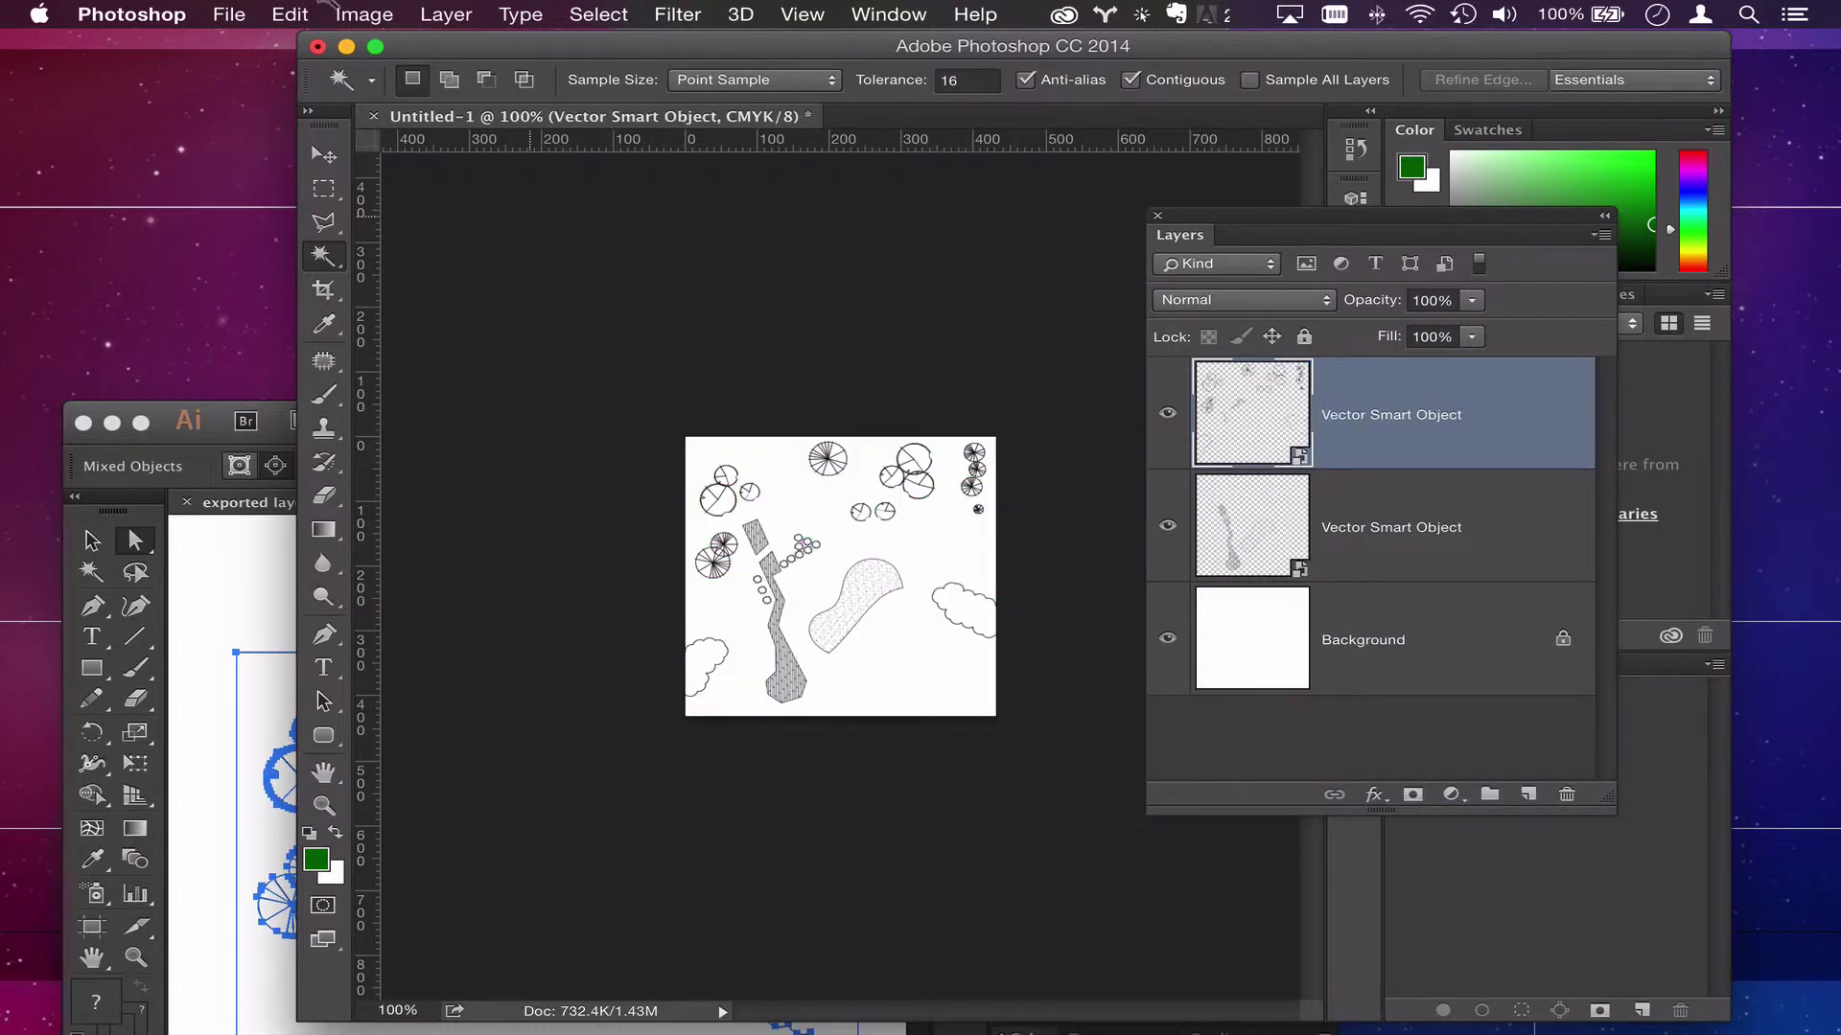
left_click(360, 14)
left_click(410, 214)
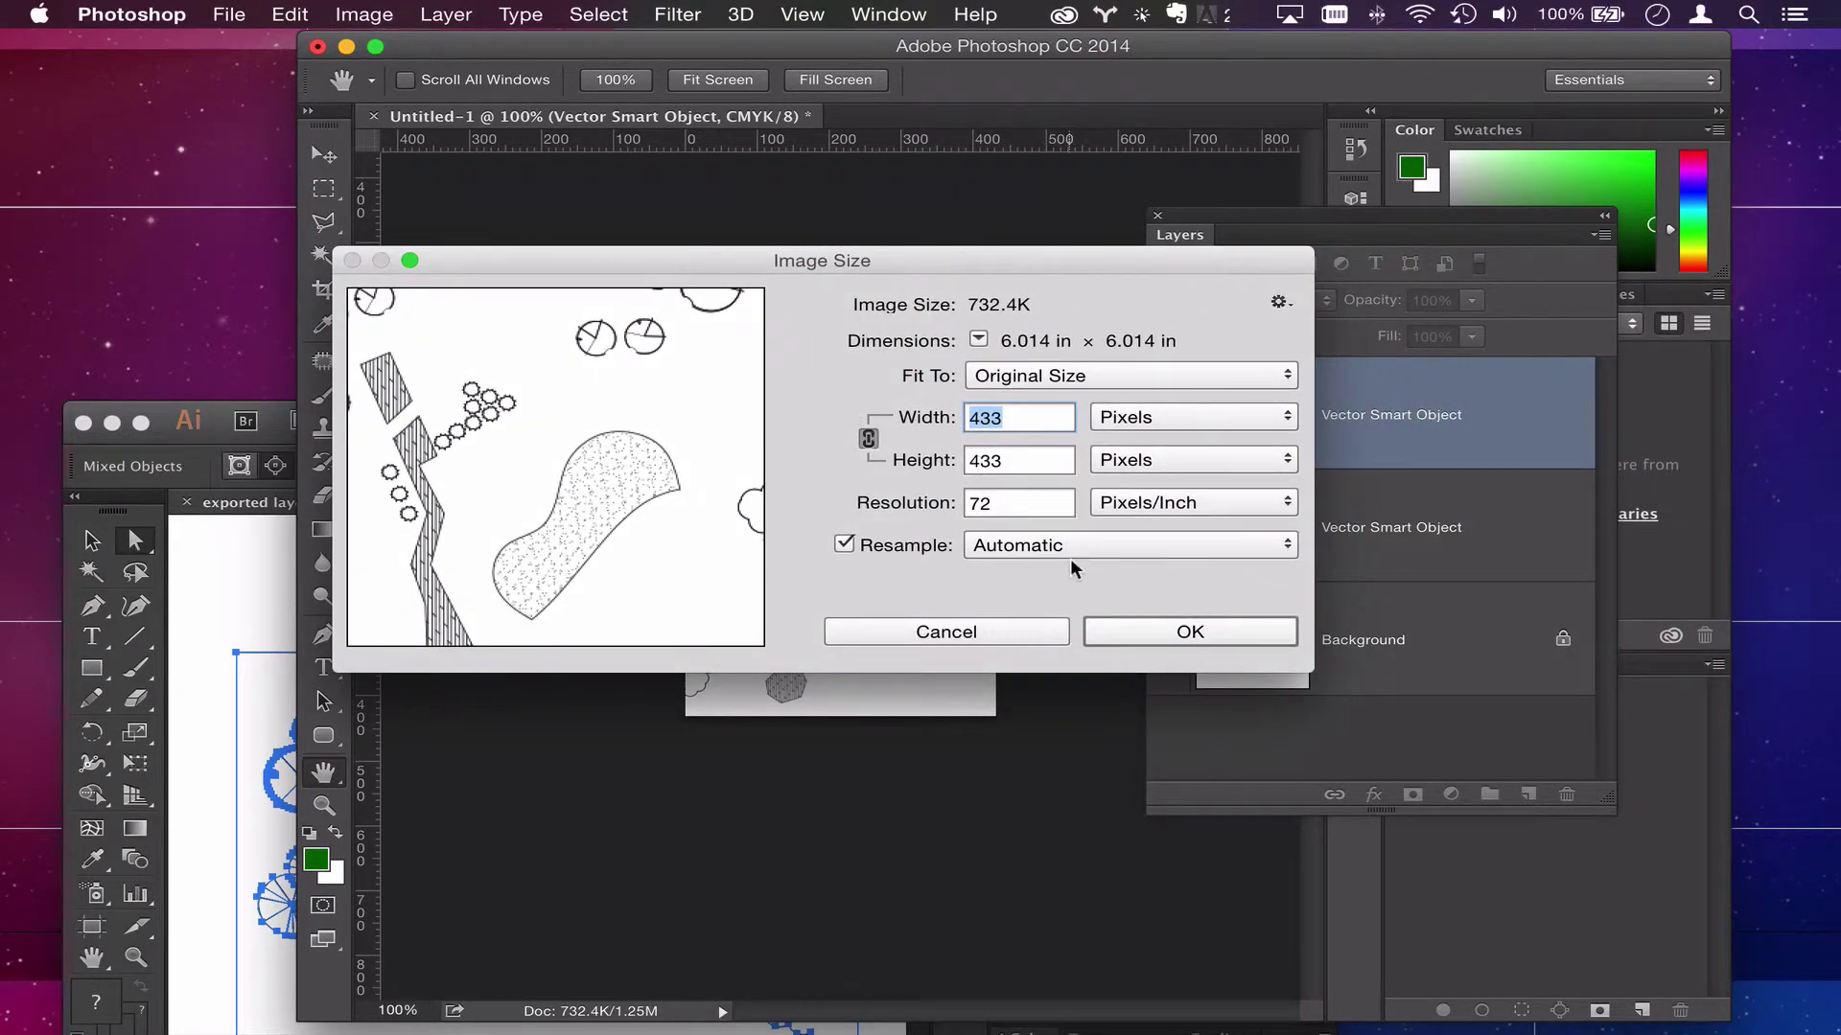
Step: Keep the image at 433 × 433 pixels and zoom in on a tree to inspect its jagged edges
left_click_drag(1196, 273, 919, 402)
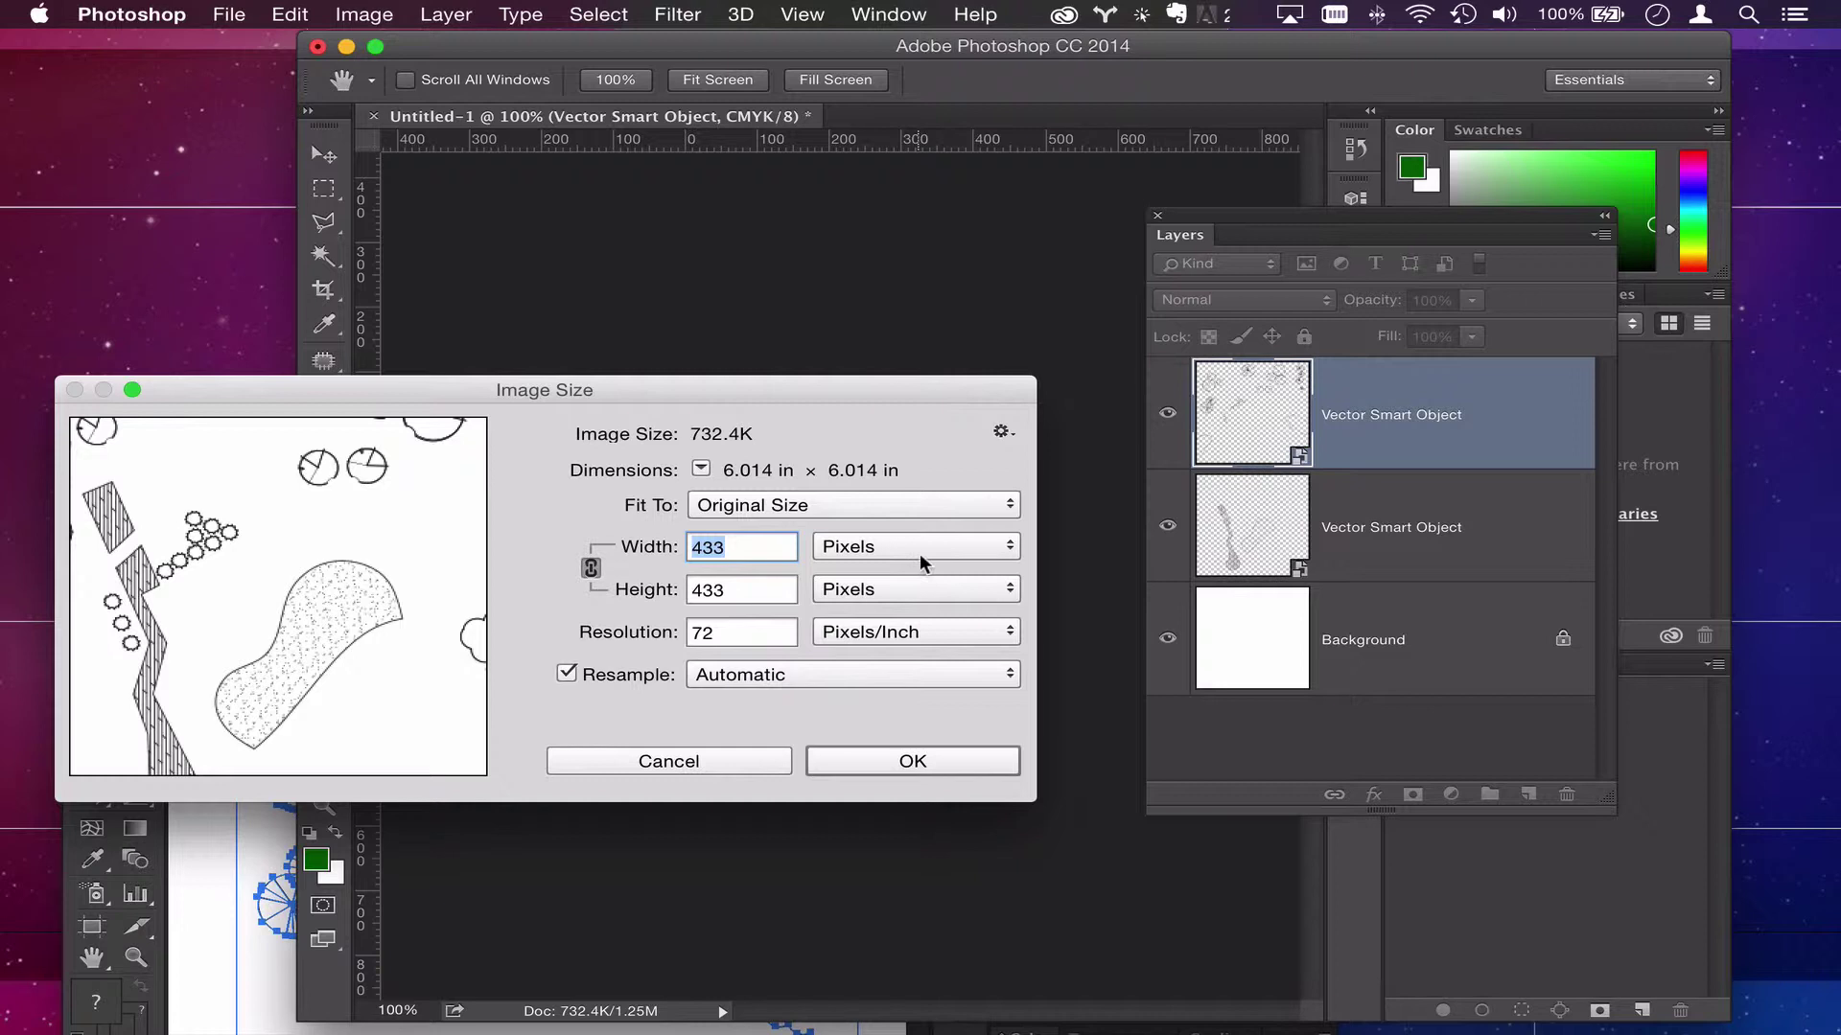
left_click(883, 762)
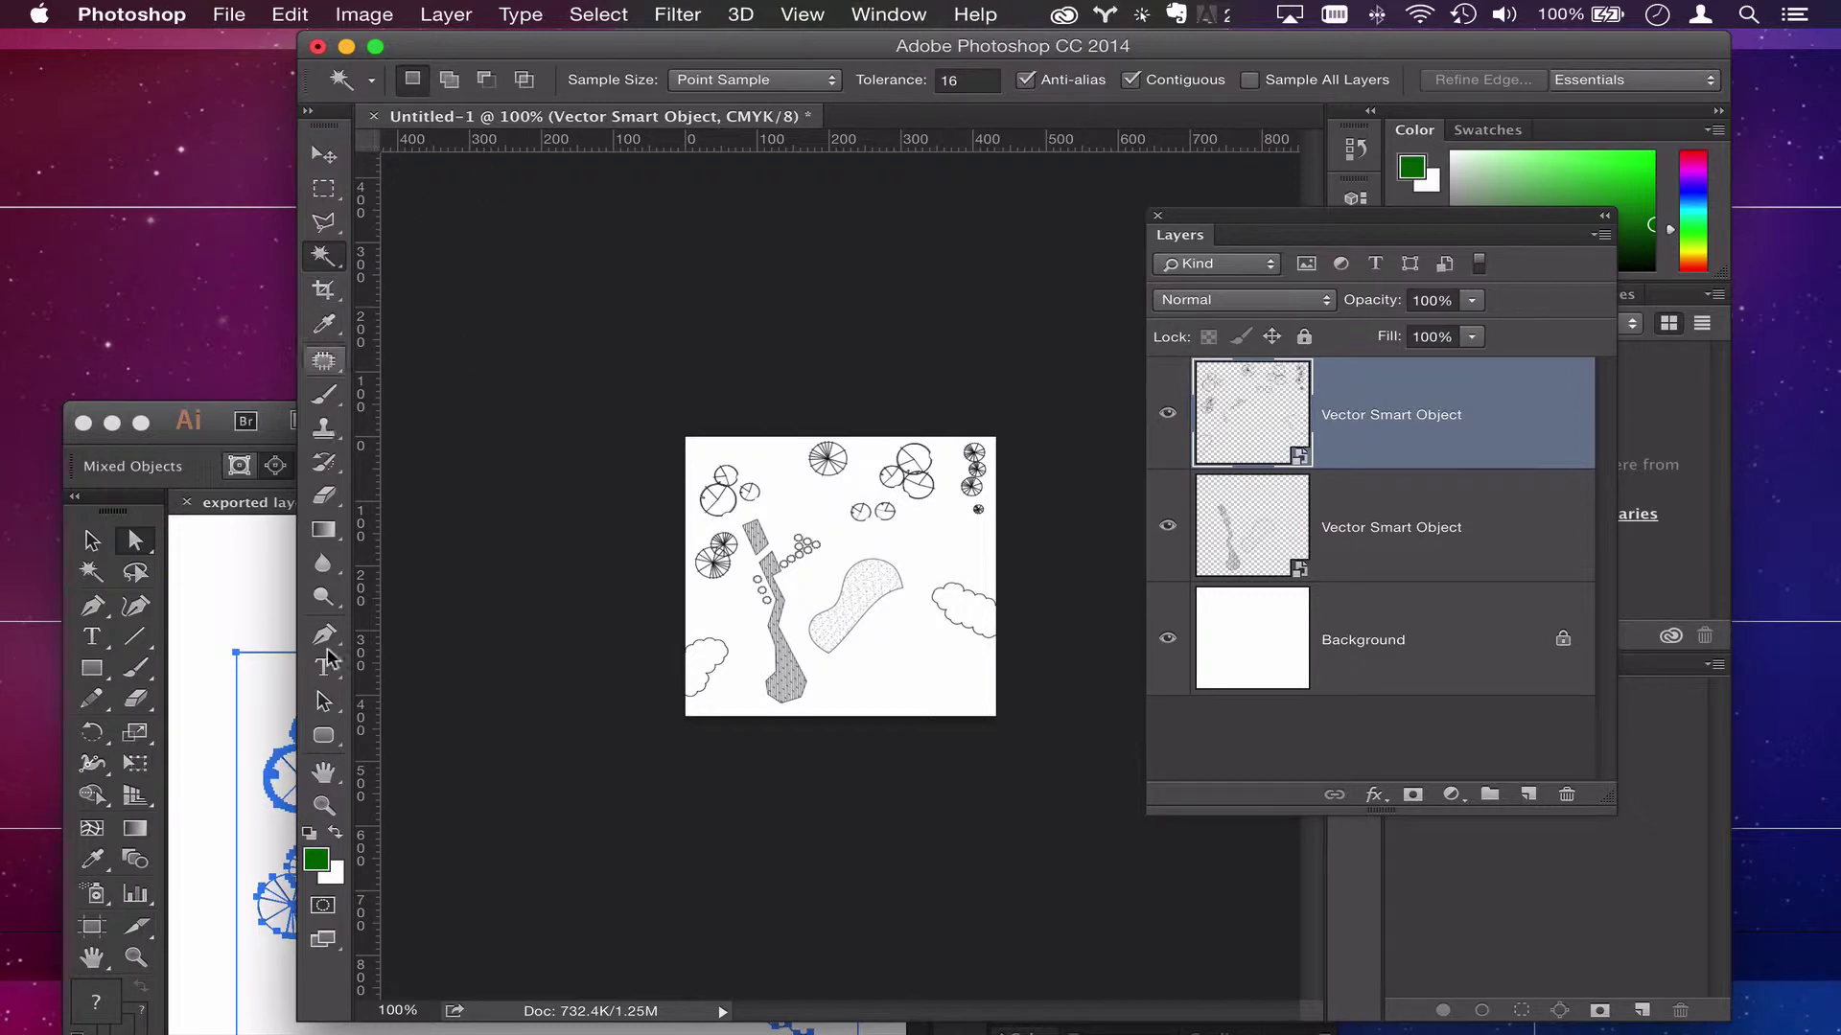
left_click(324, 805)
left_click_drag(869, 501, 794, 438)
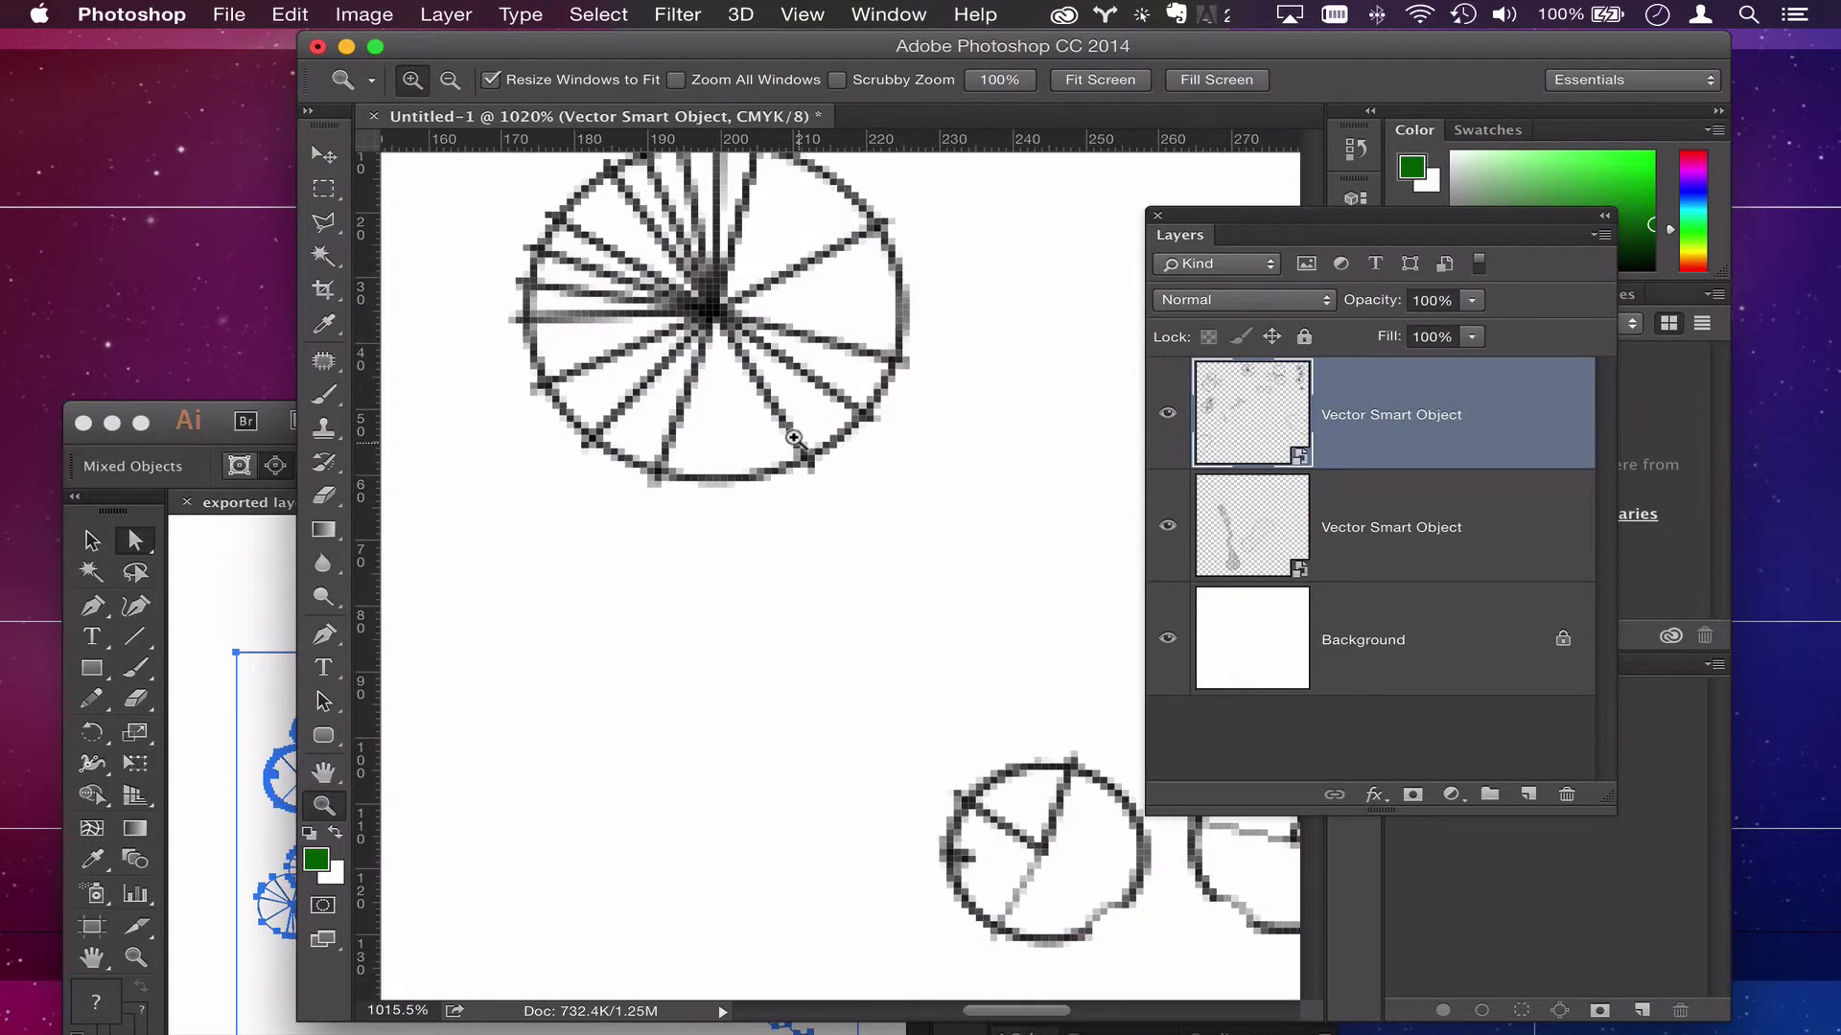
Step: Open the tree smart object in Illustrator and select the bottom small shrub
double_click(1297, 451)
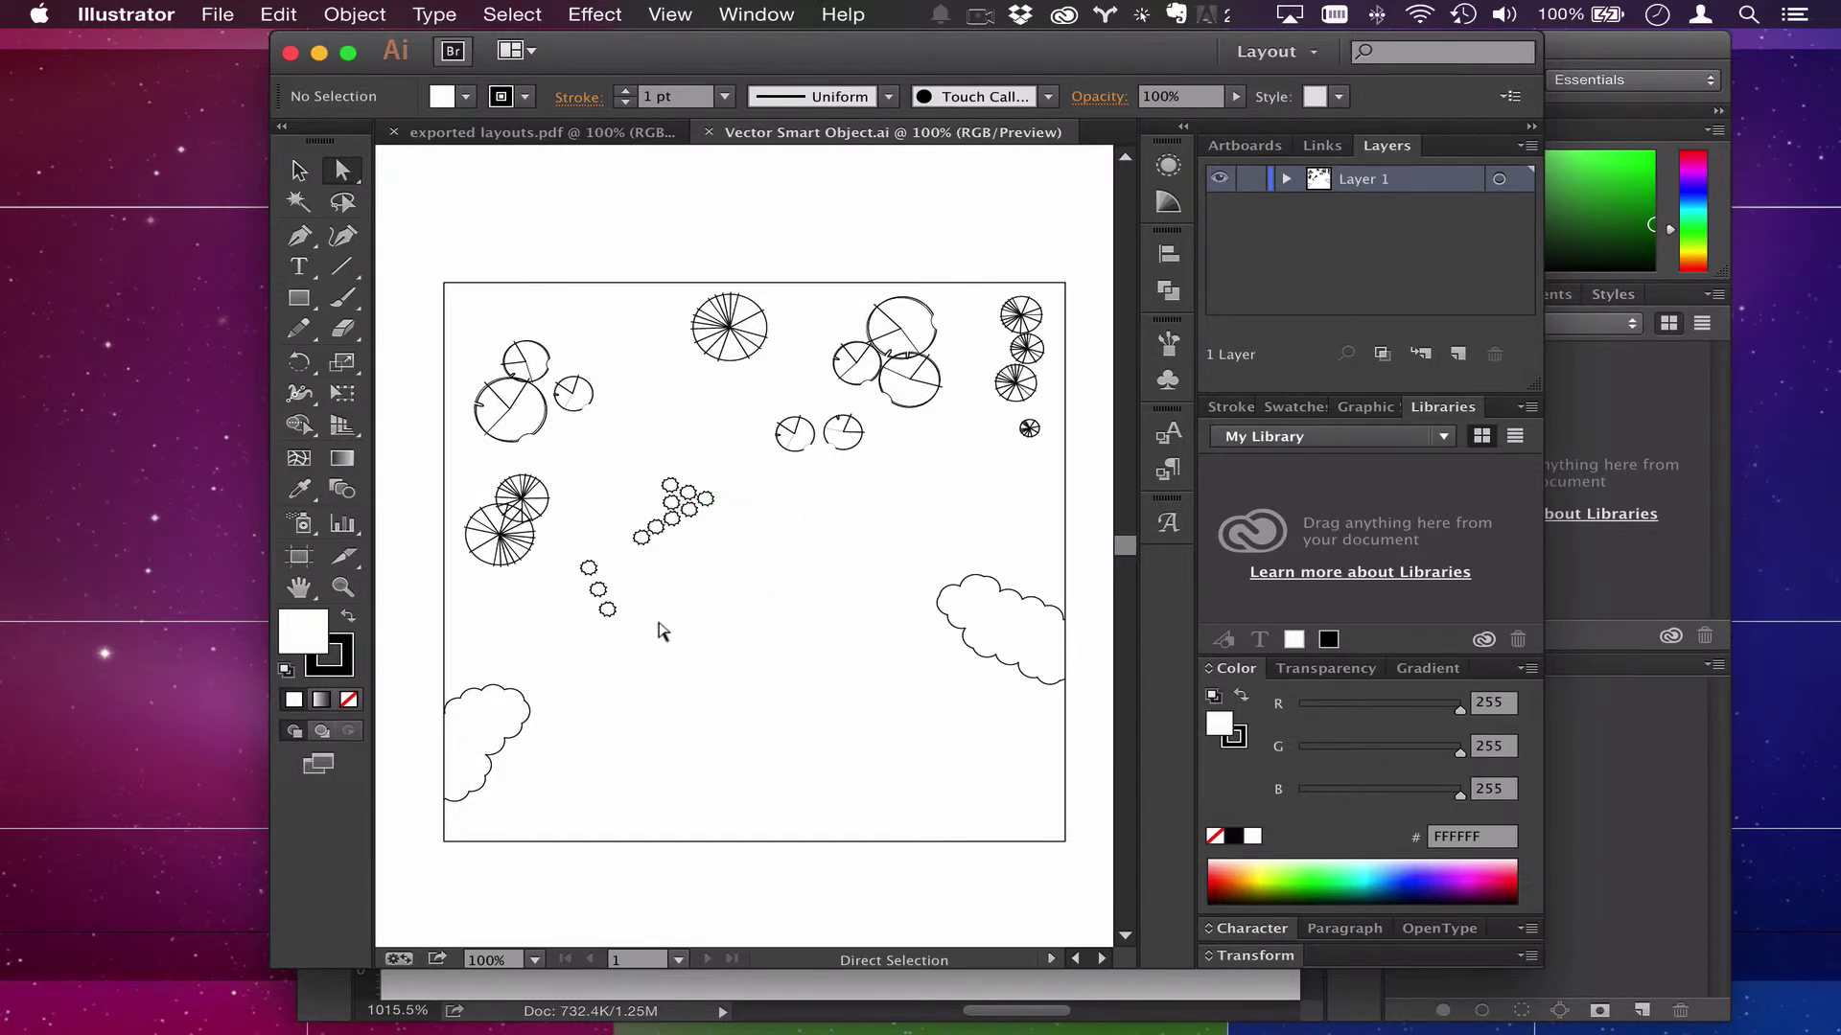
scroll(657, 629, "up", 5)
left_click_drag(551, 545, 462, 521)
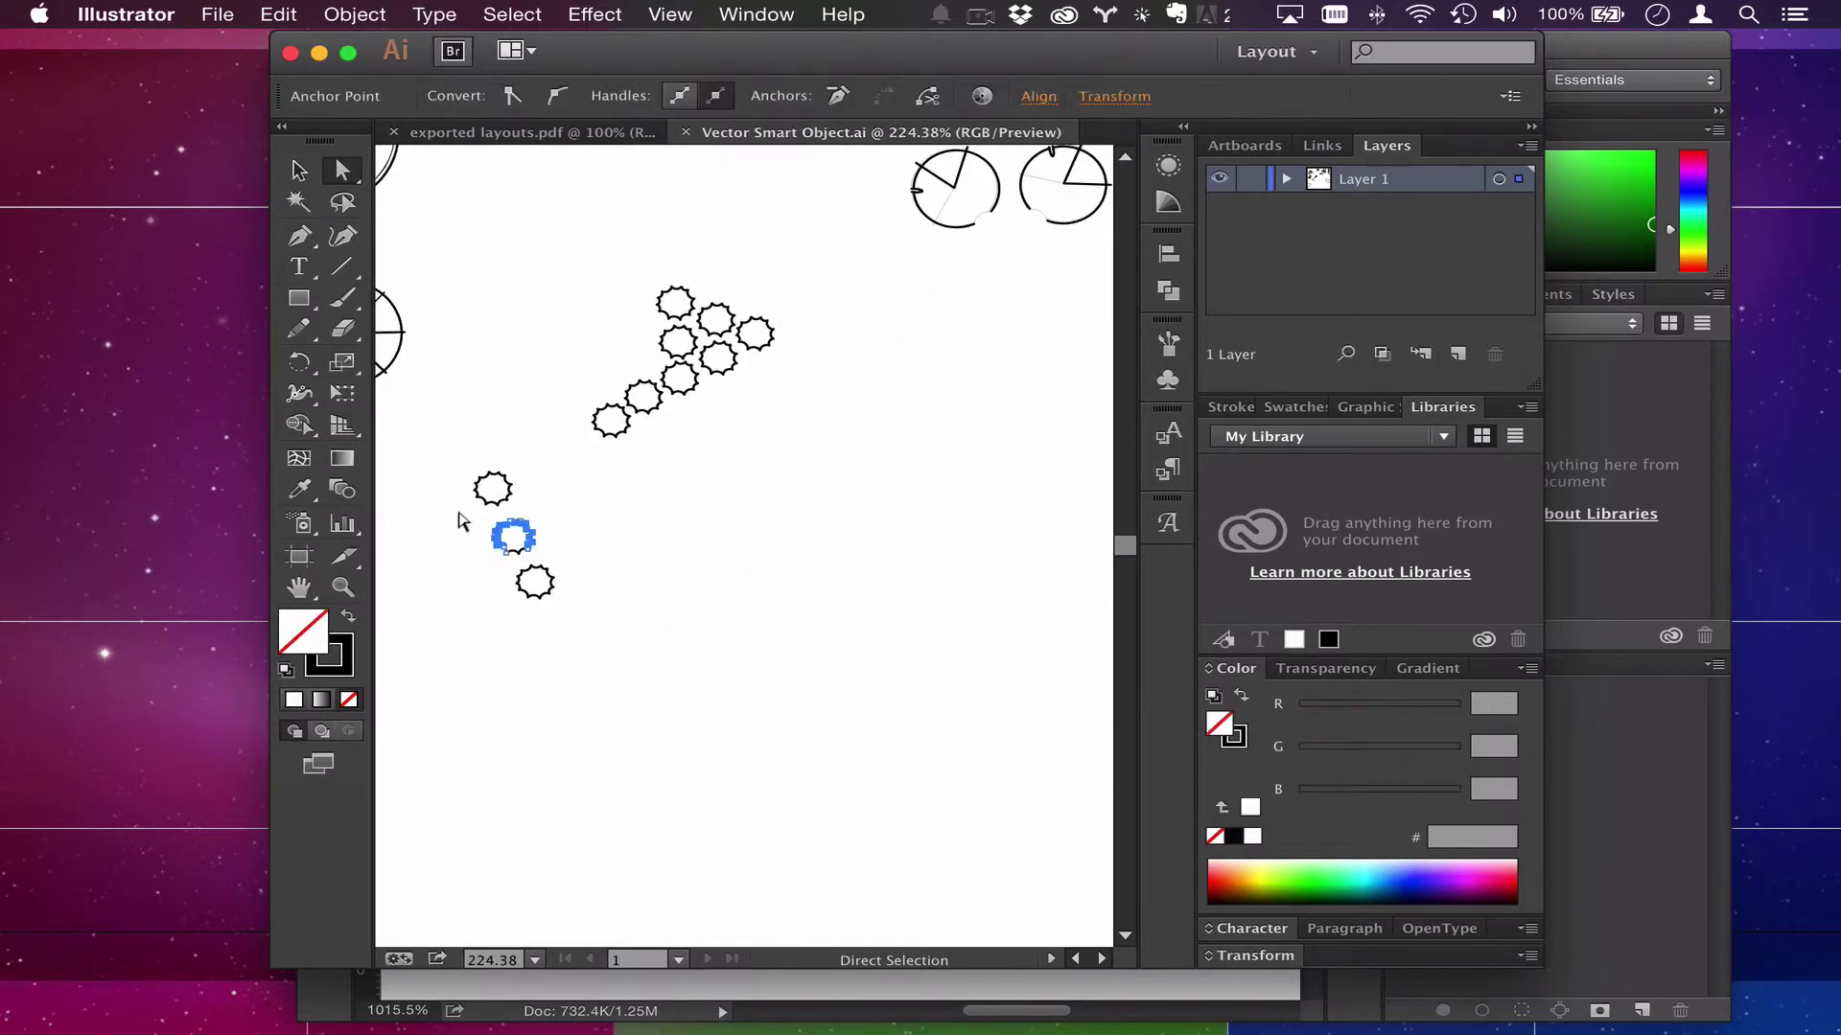
left_click_drag(589, 607, 464, 557)
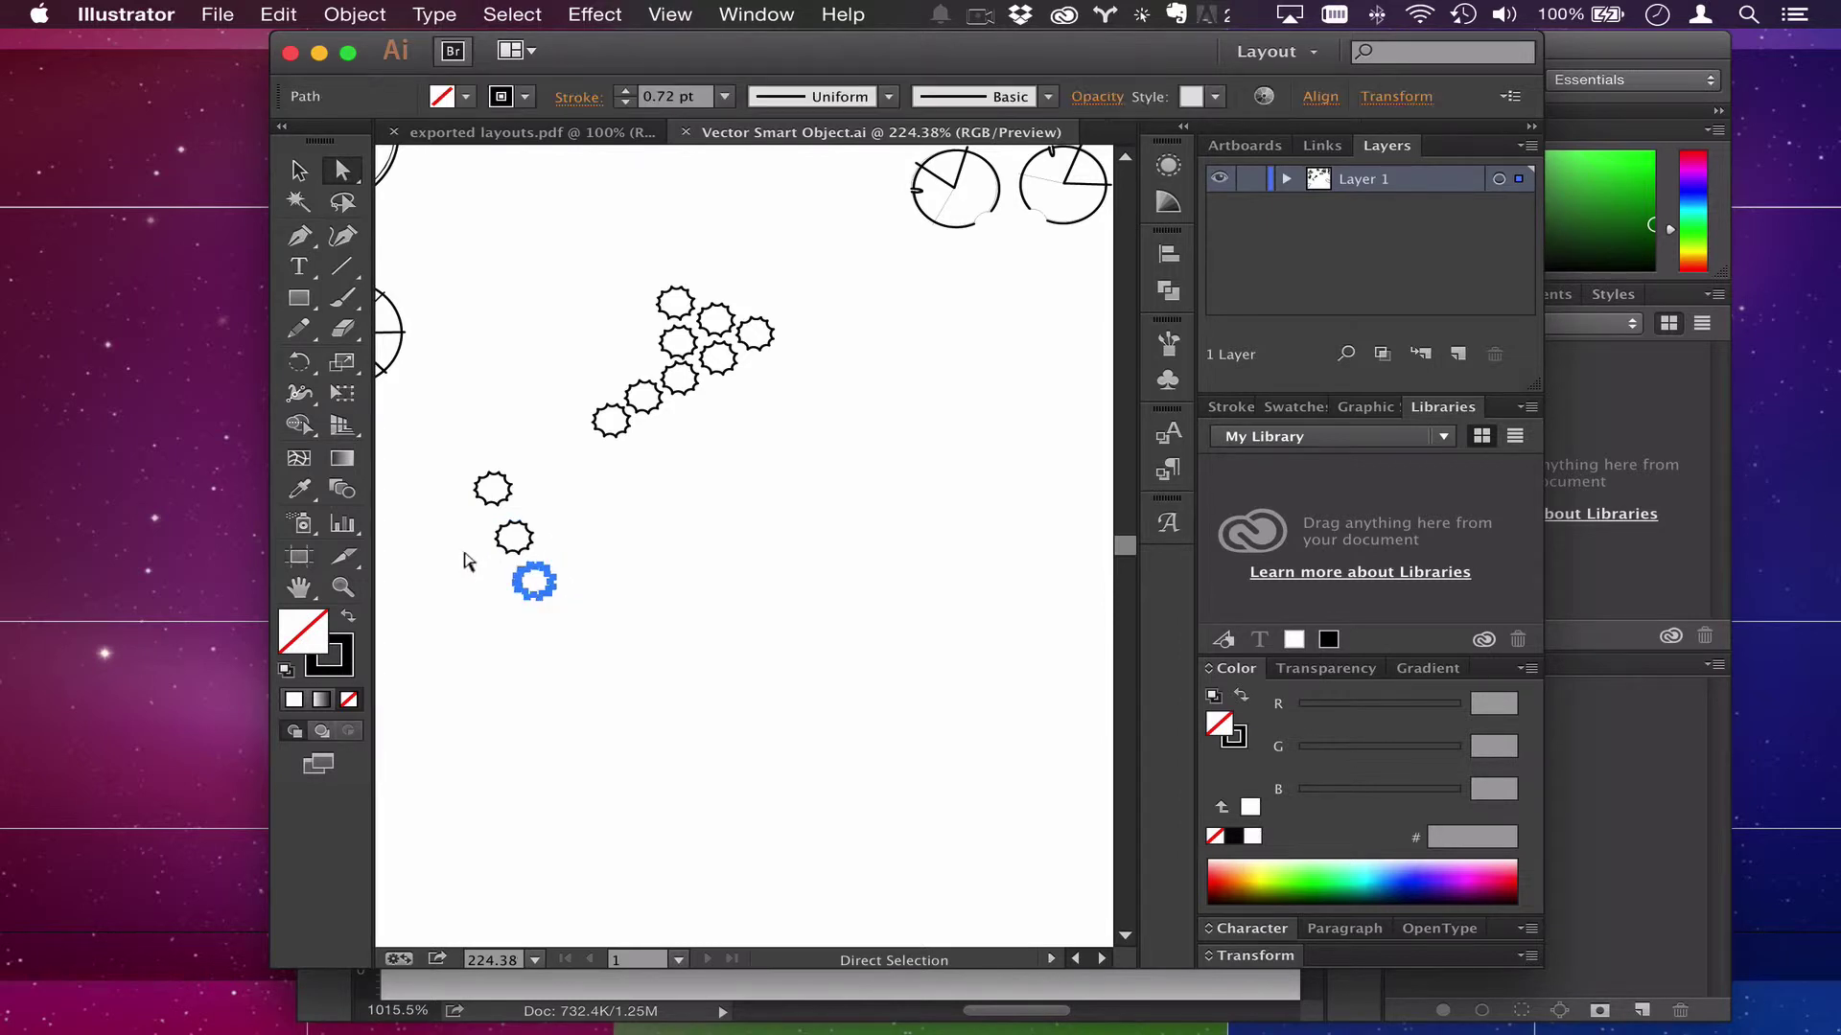
left_click(303, 174)
left_click_drag(614, 698, 717, 625)
left_click_drag(580, 615, 496, 560)
Step: Add two shrub copies at the lower right, enlarge one, and save the artwork
key("ctrl+v")
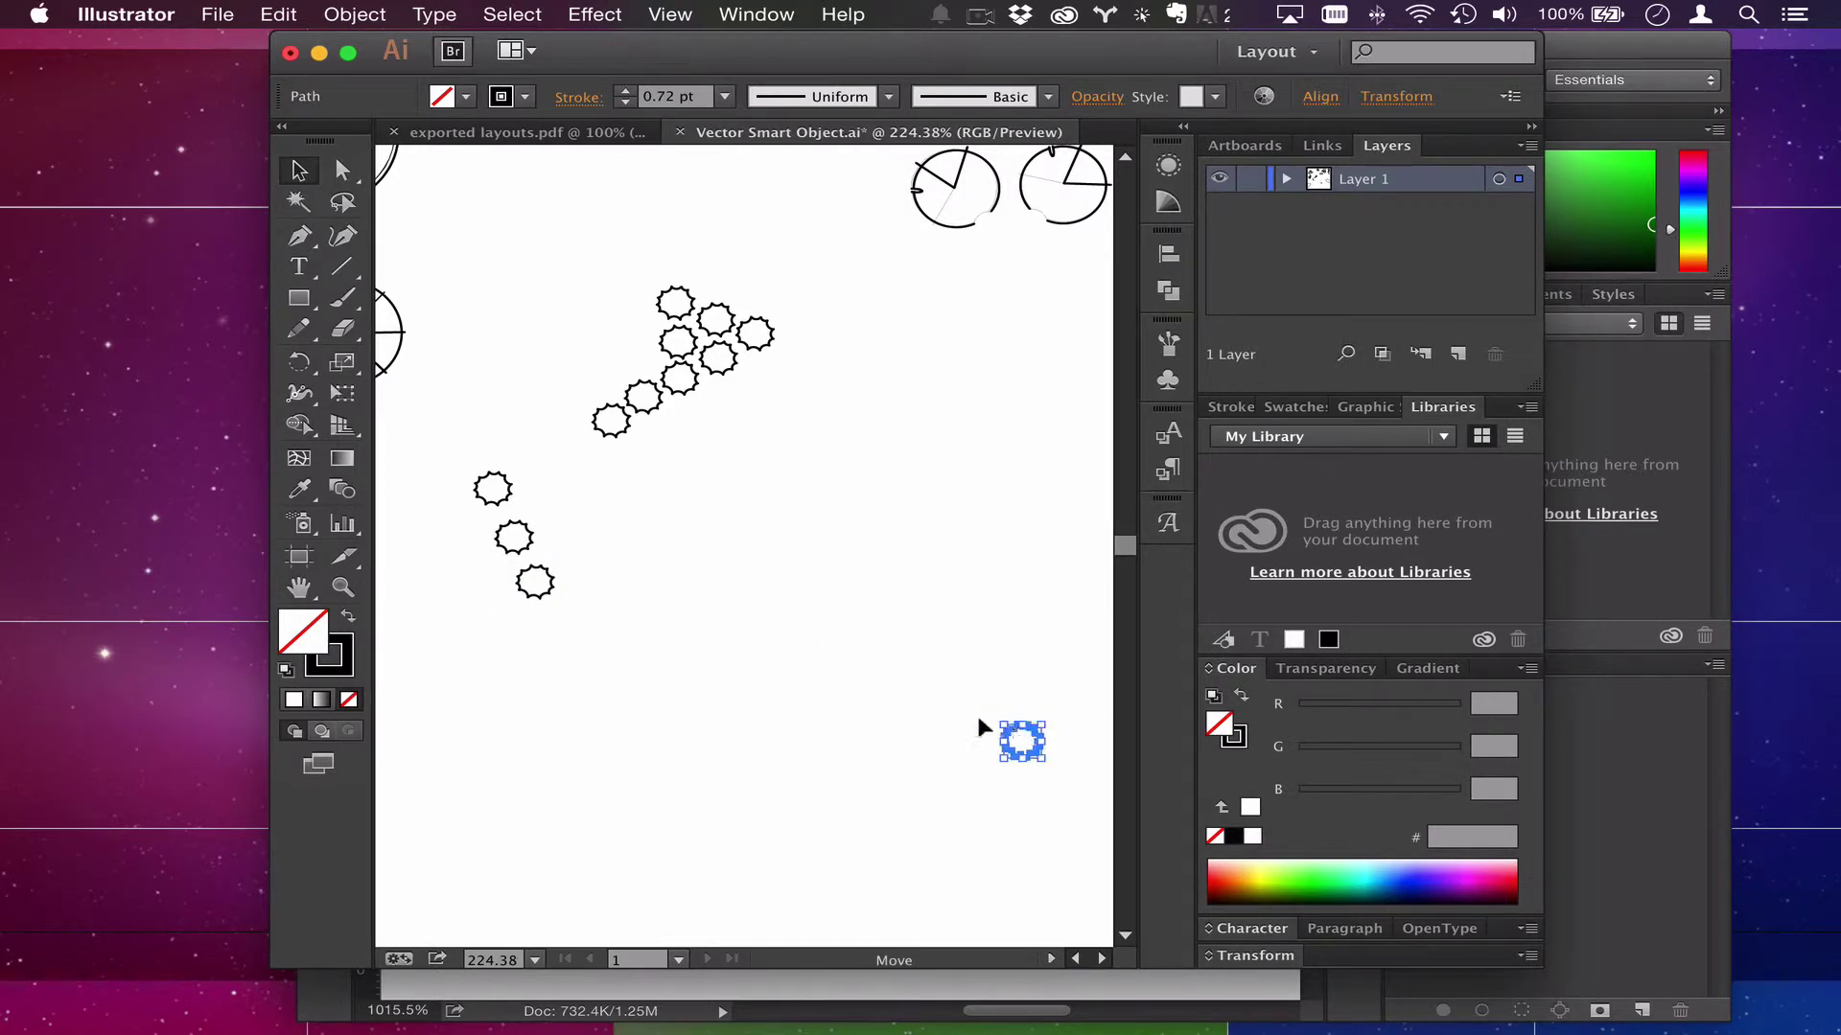
left_click_drag(998, 731, 882, 724)
mouse_move(1002, 733)
left_mouse_down()
mouse_move(843, 526)
mouse_move(847, 559)
left_mouse_up()
left_click(734, 538)
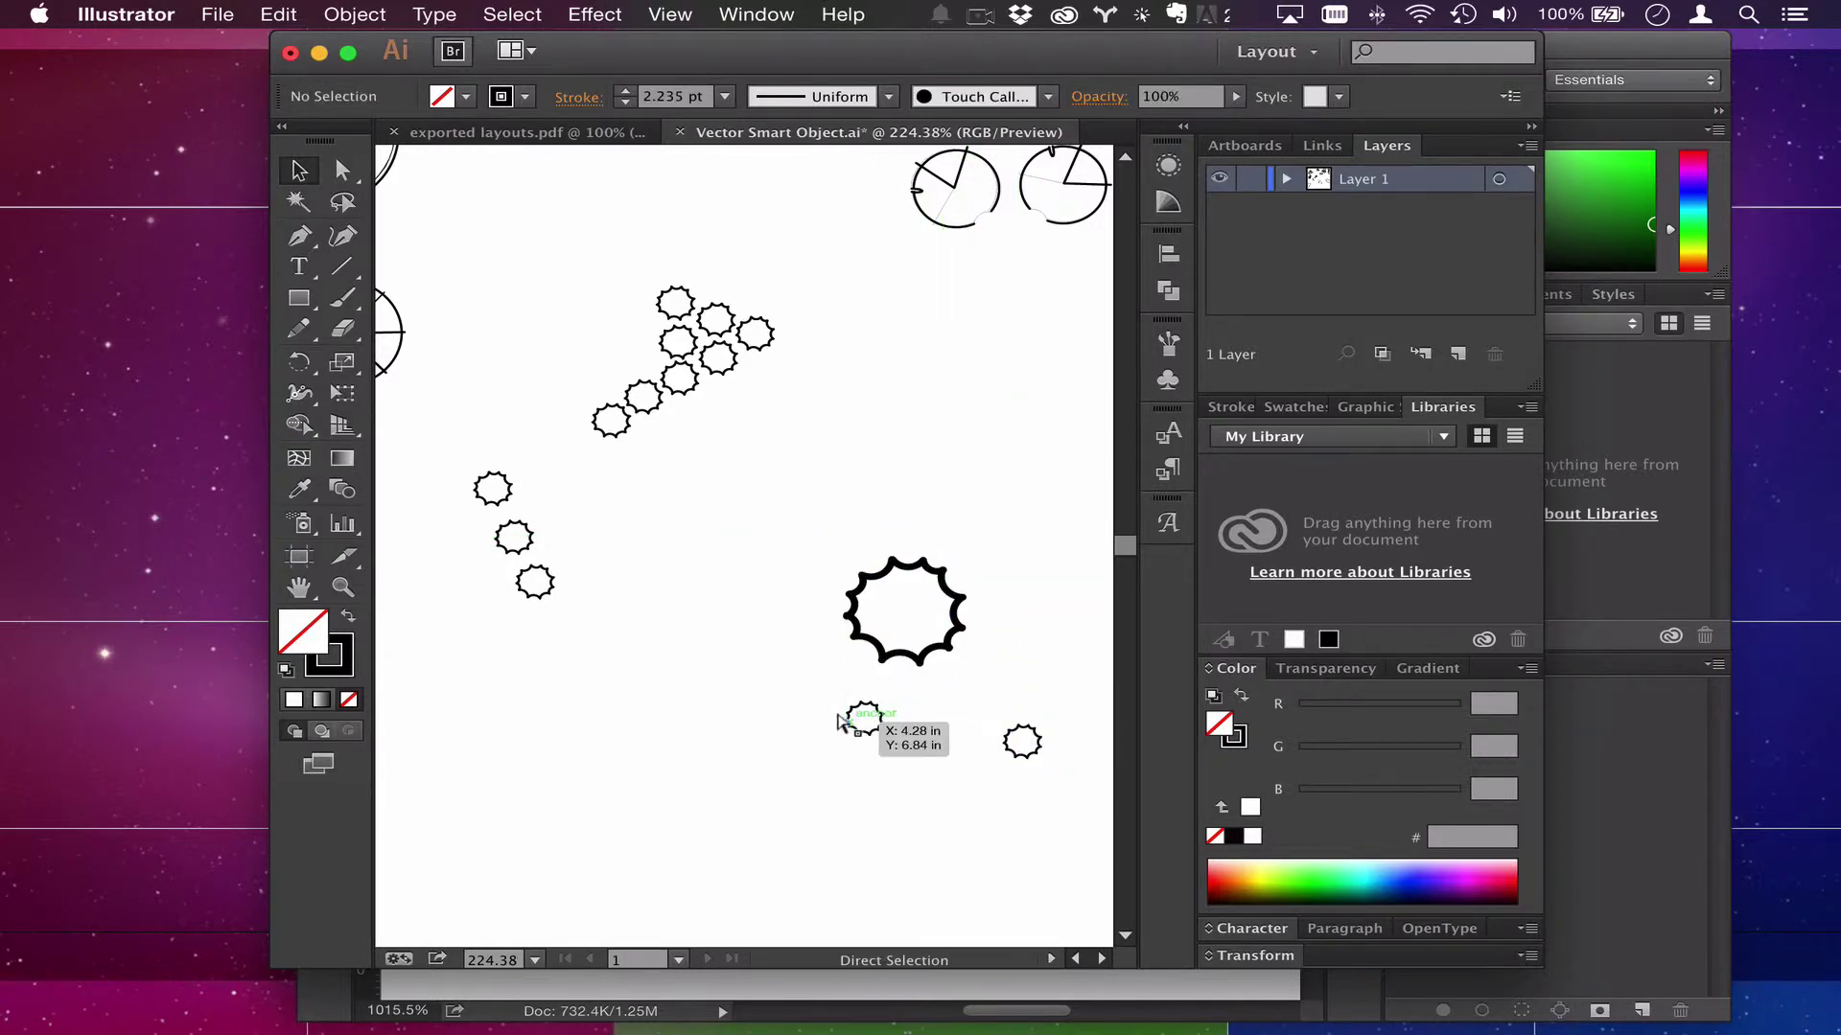
key("super+s")
Step: Close the Illustrator artwork and zoom in on the enlarged spiky shrub in the Photoshop plan
left_click(685, 131)
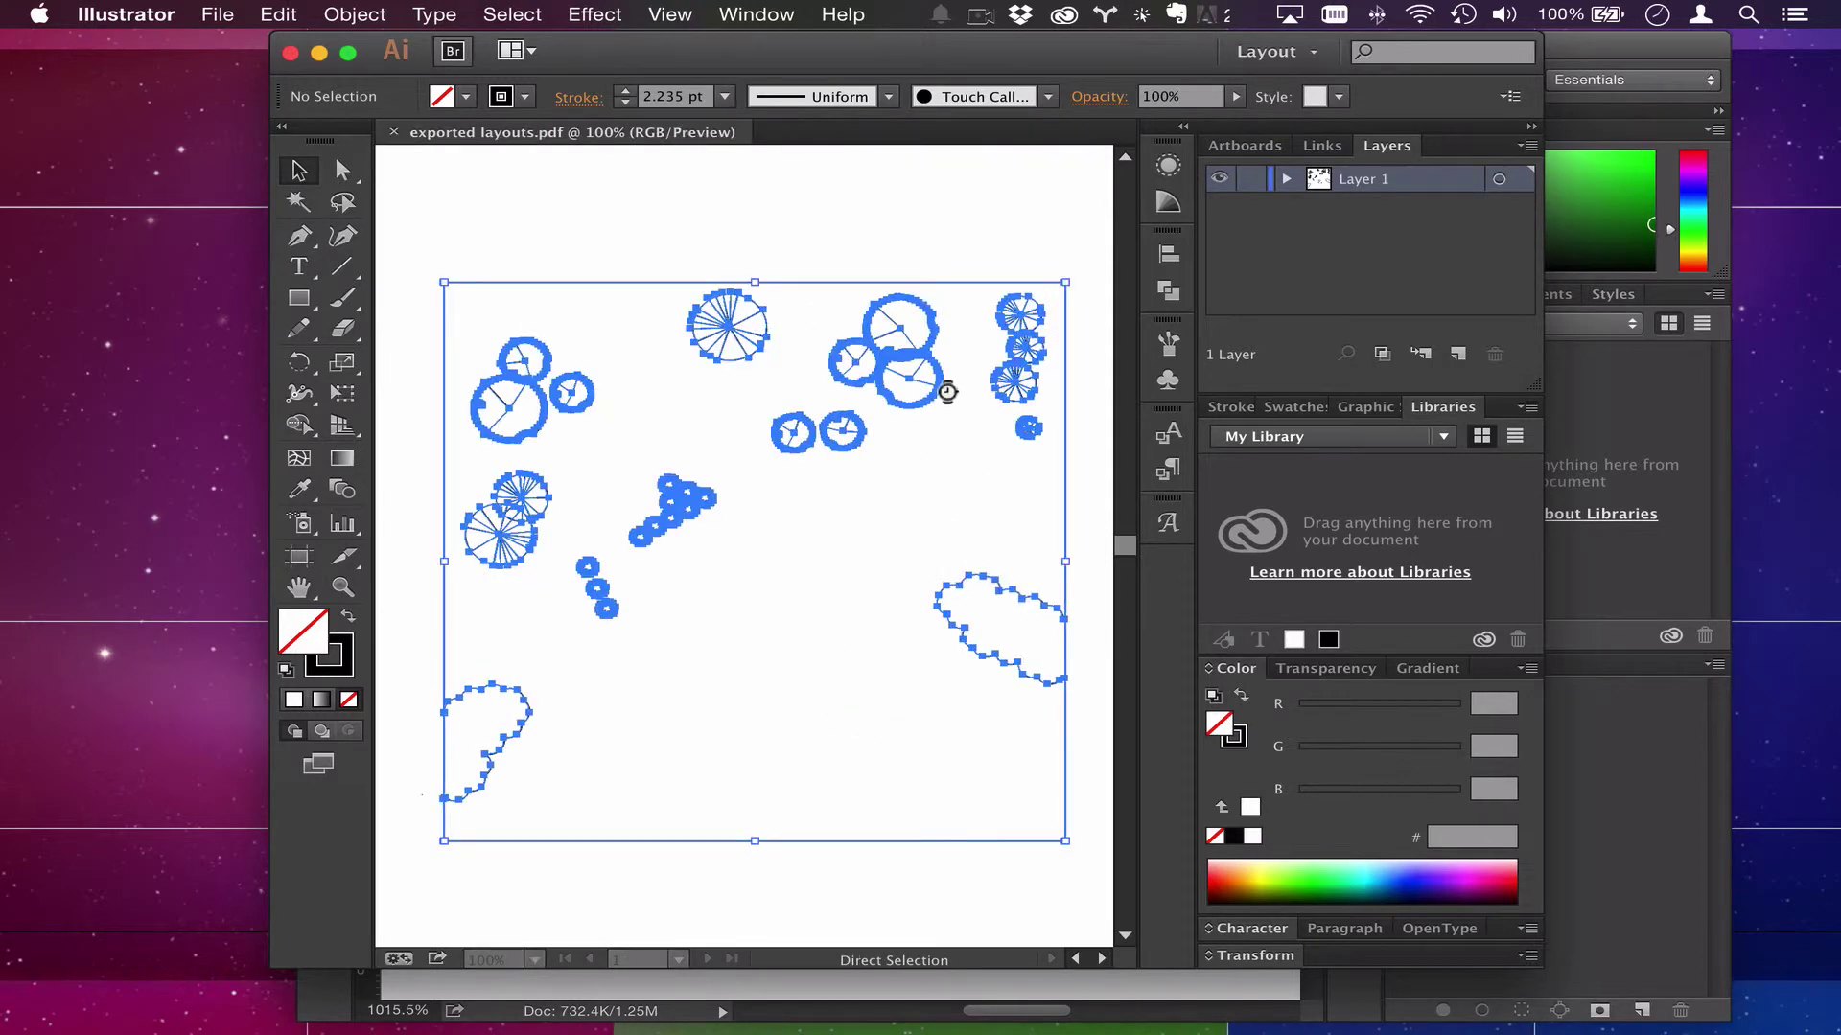
left_click(1599, 56)
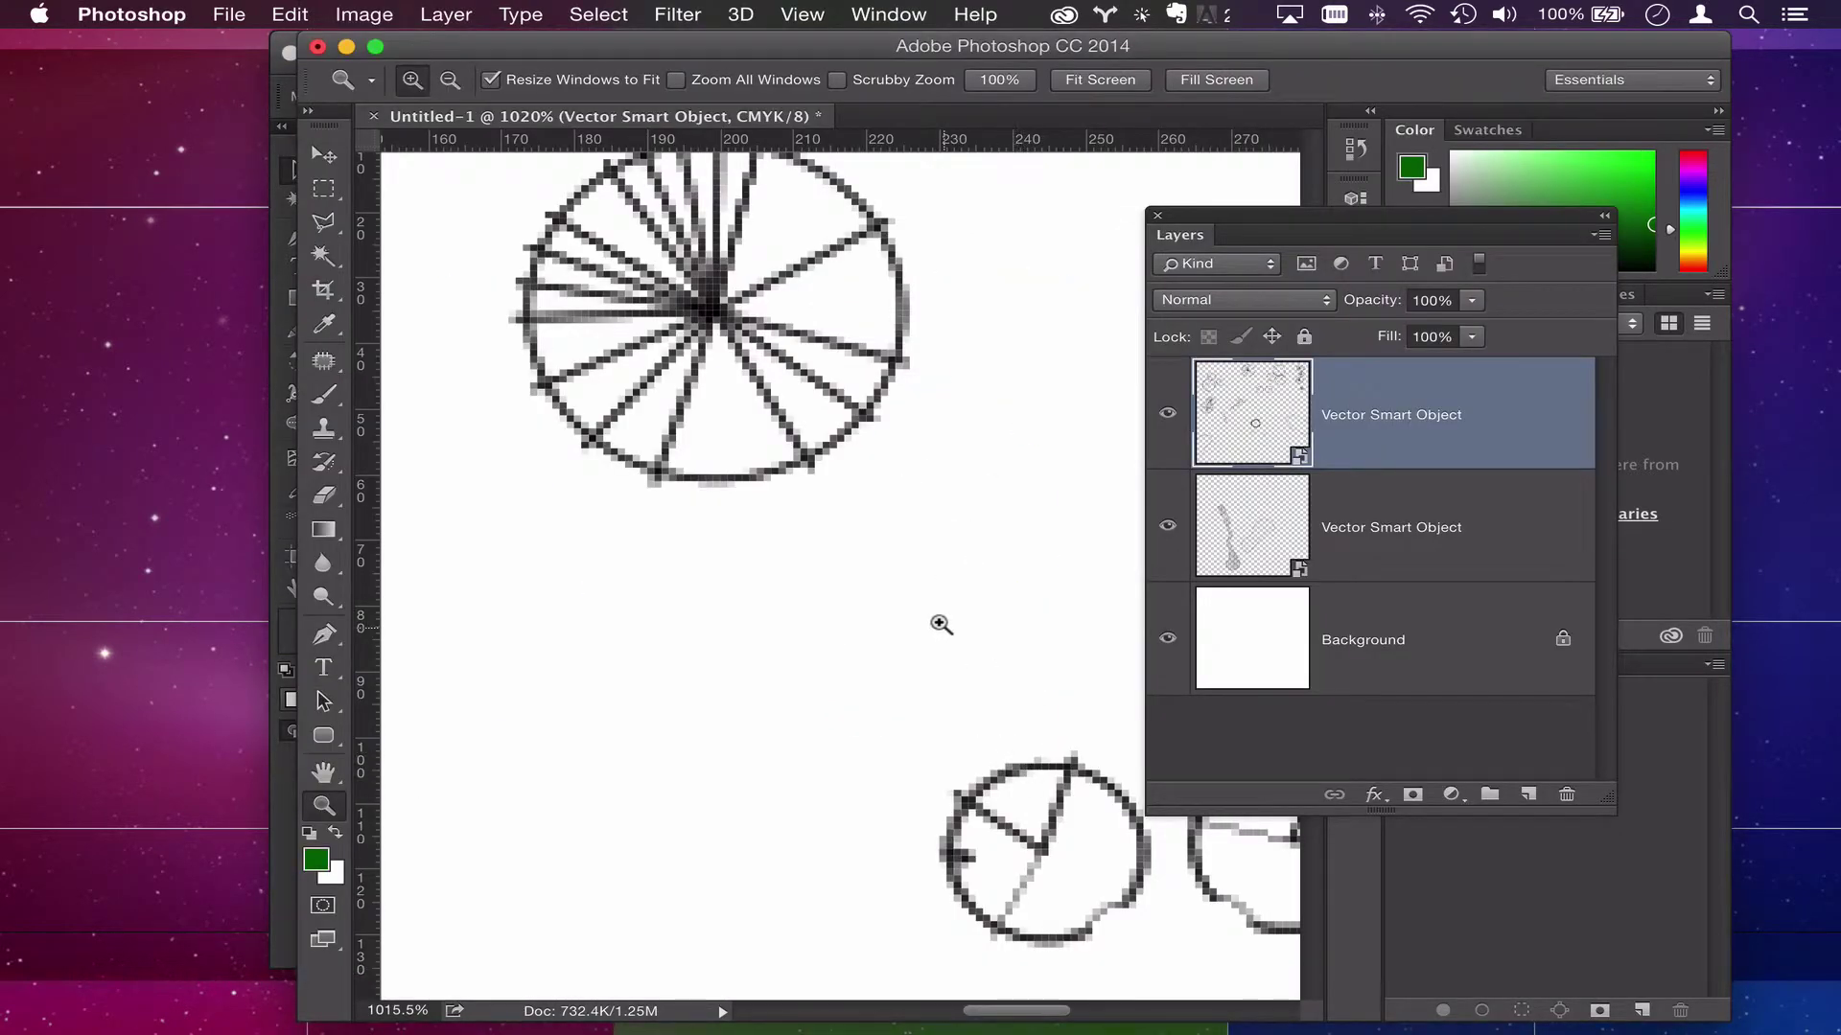
left_click(902, 646, "alt")
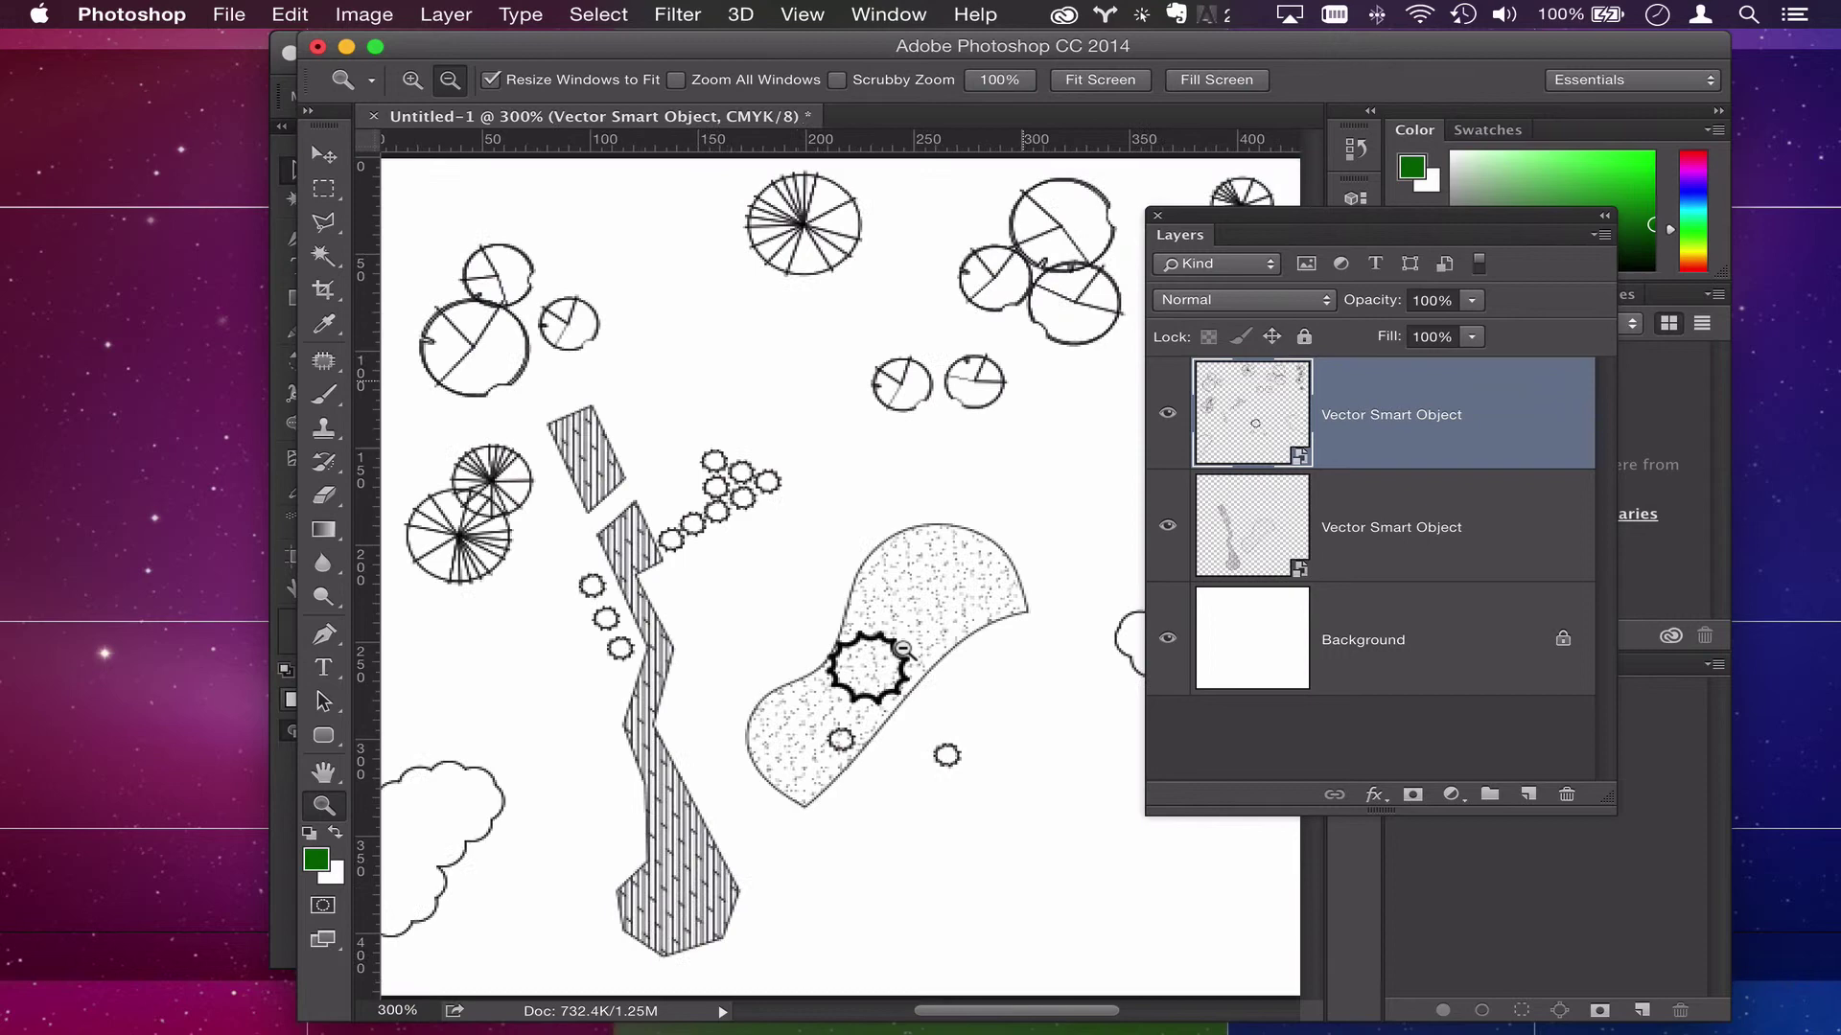
left_click(902, 646, "alt")
left_click_drag(862, 637, 904, 695)
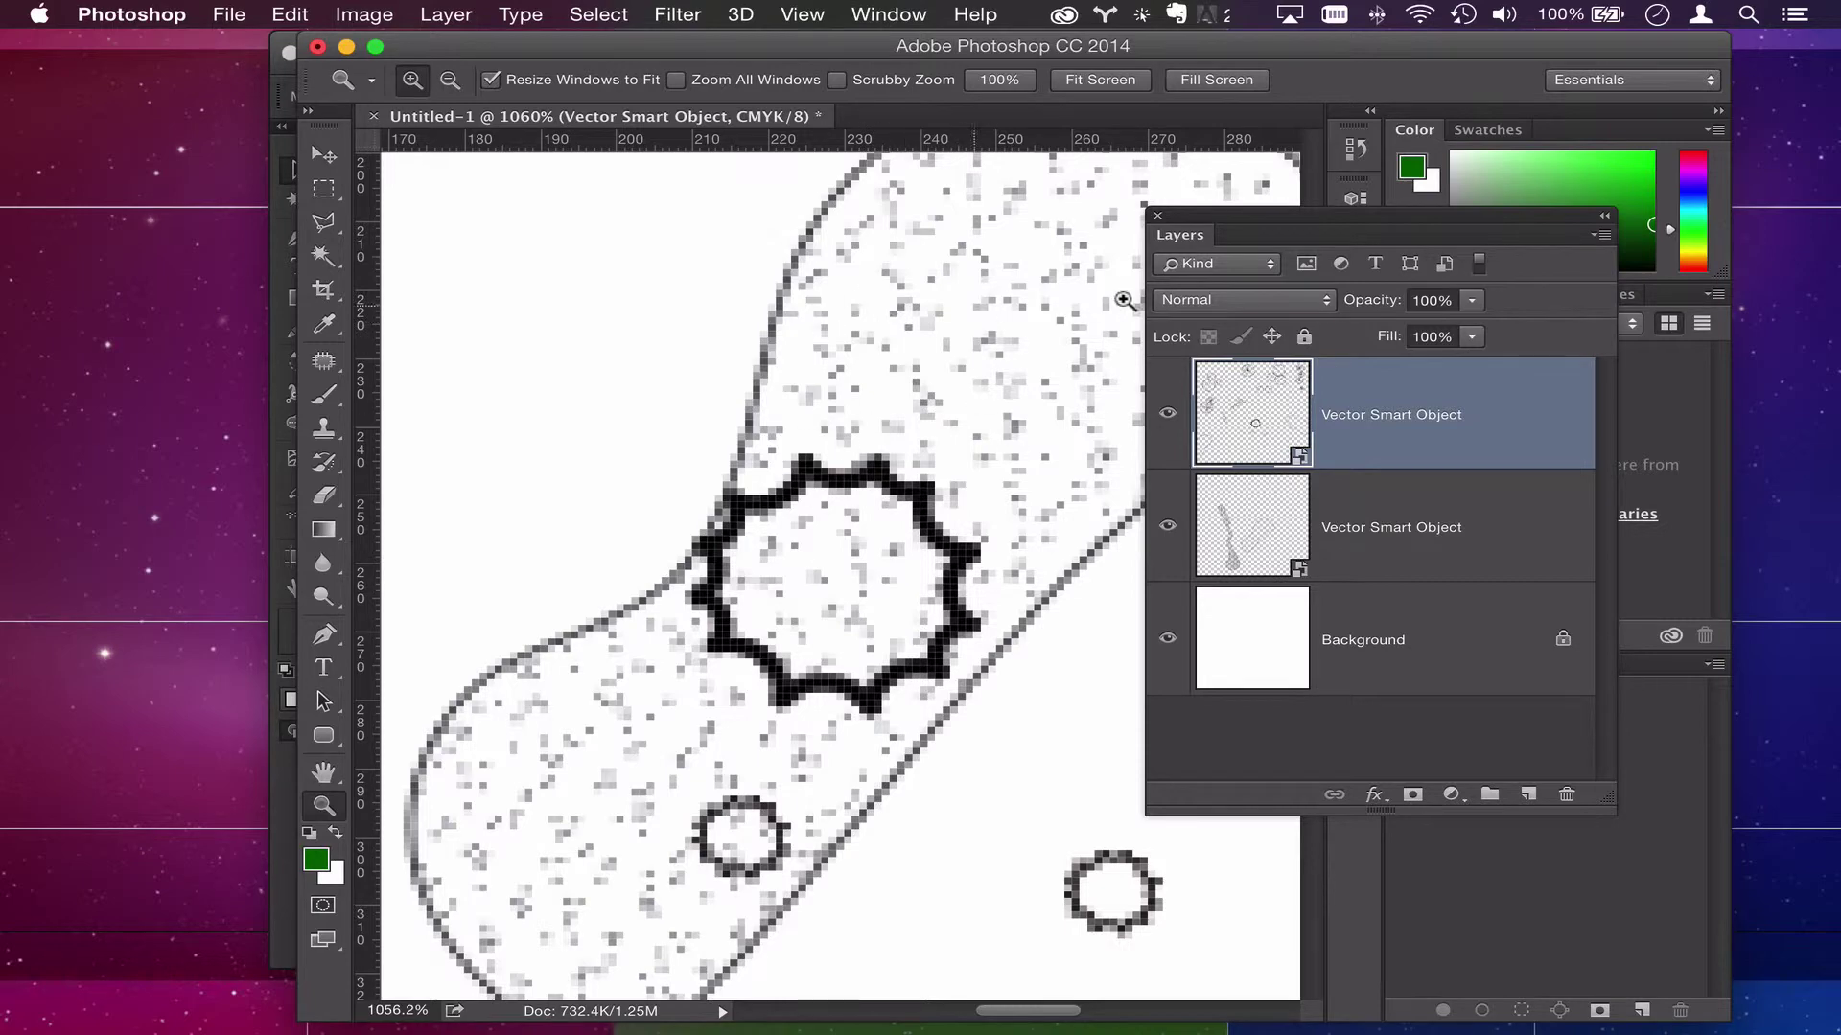
left_click(365, 12)
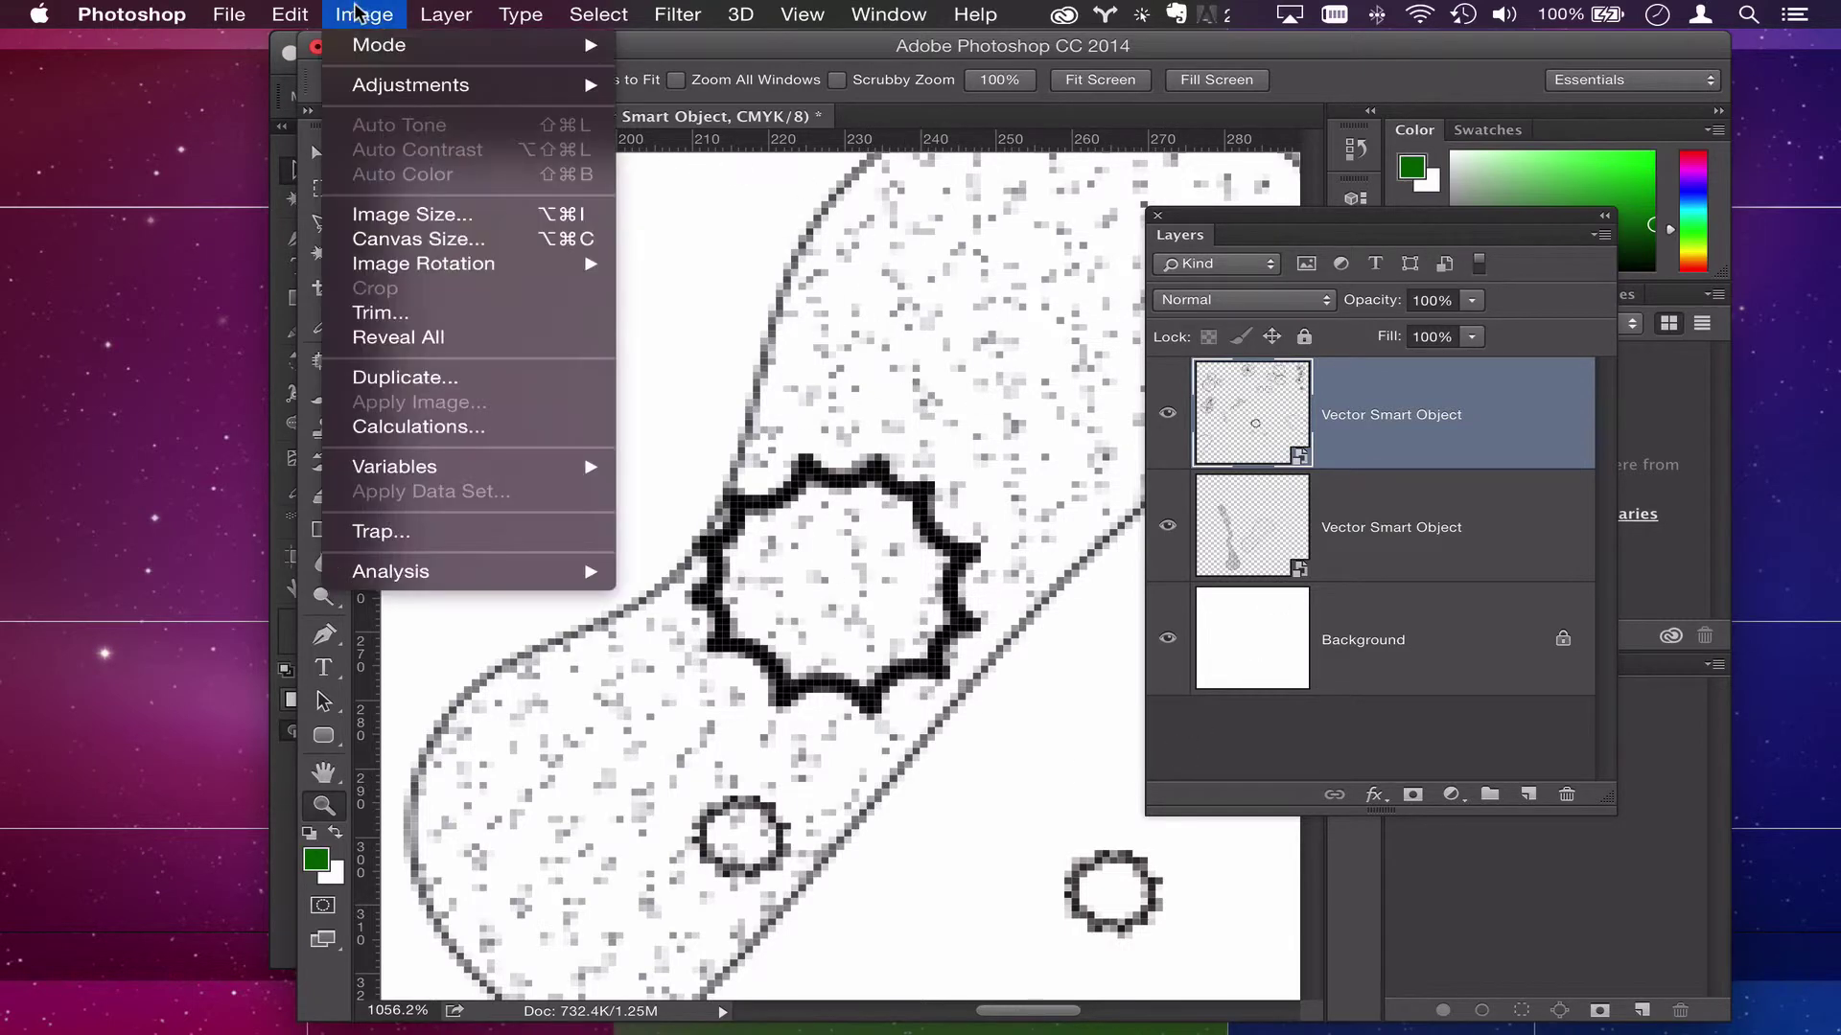
Step: Resample the image from 433 to 4330 pixels wide in Image Size
left_click(423, 216)
left_click(722, 560)
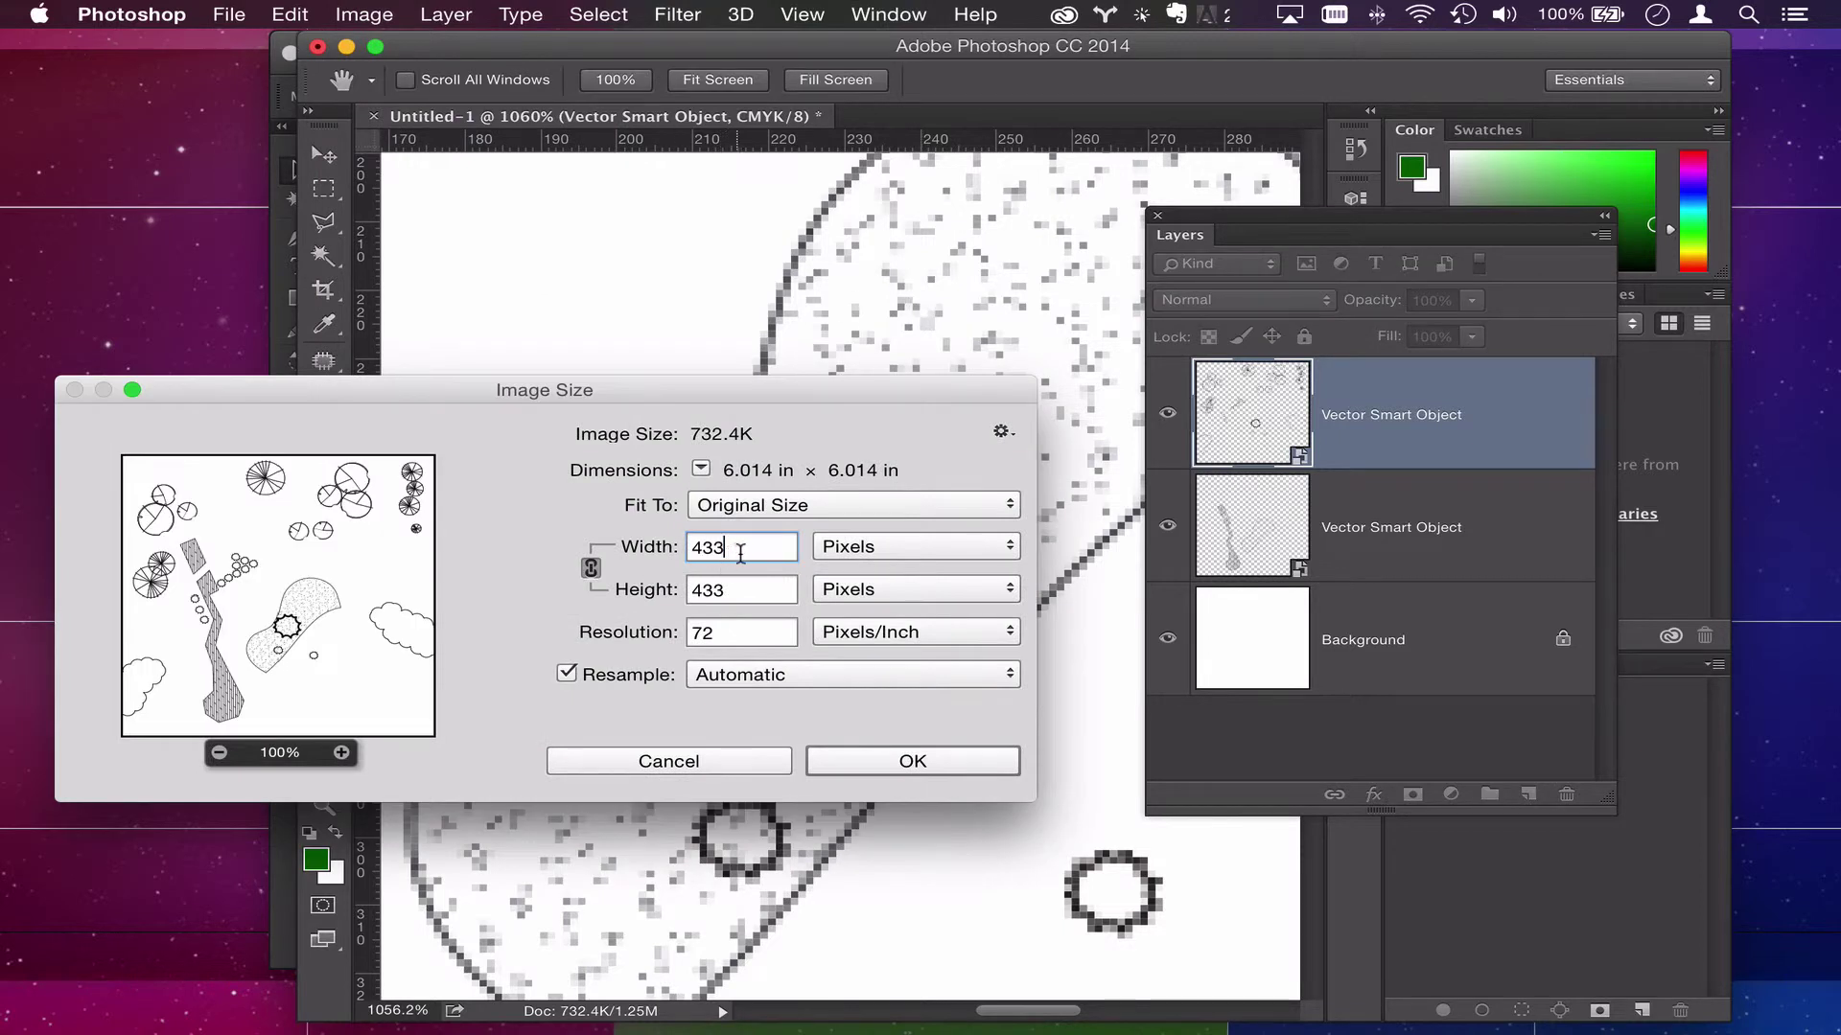
type("0")
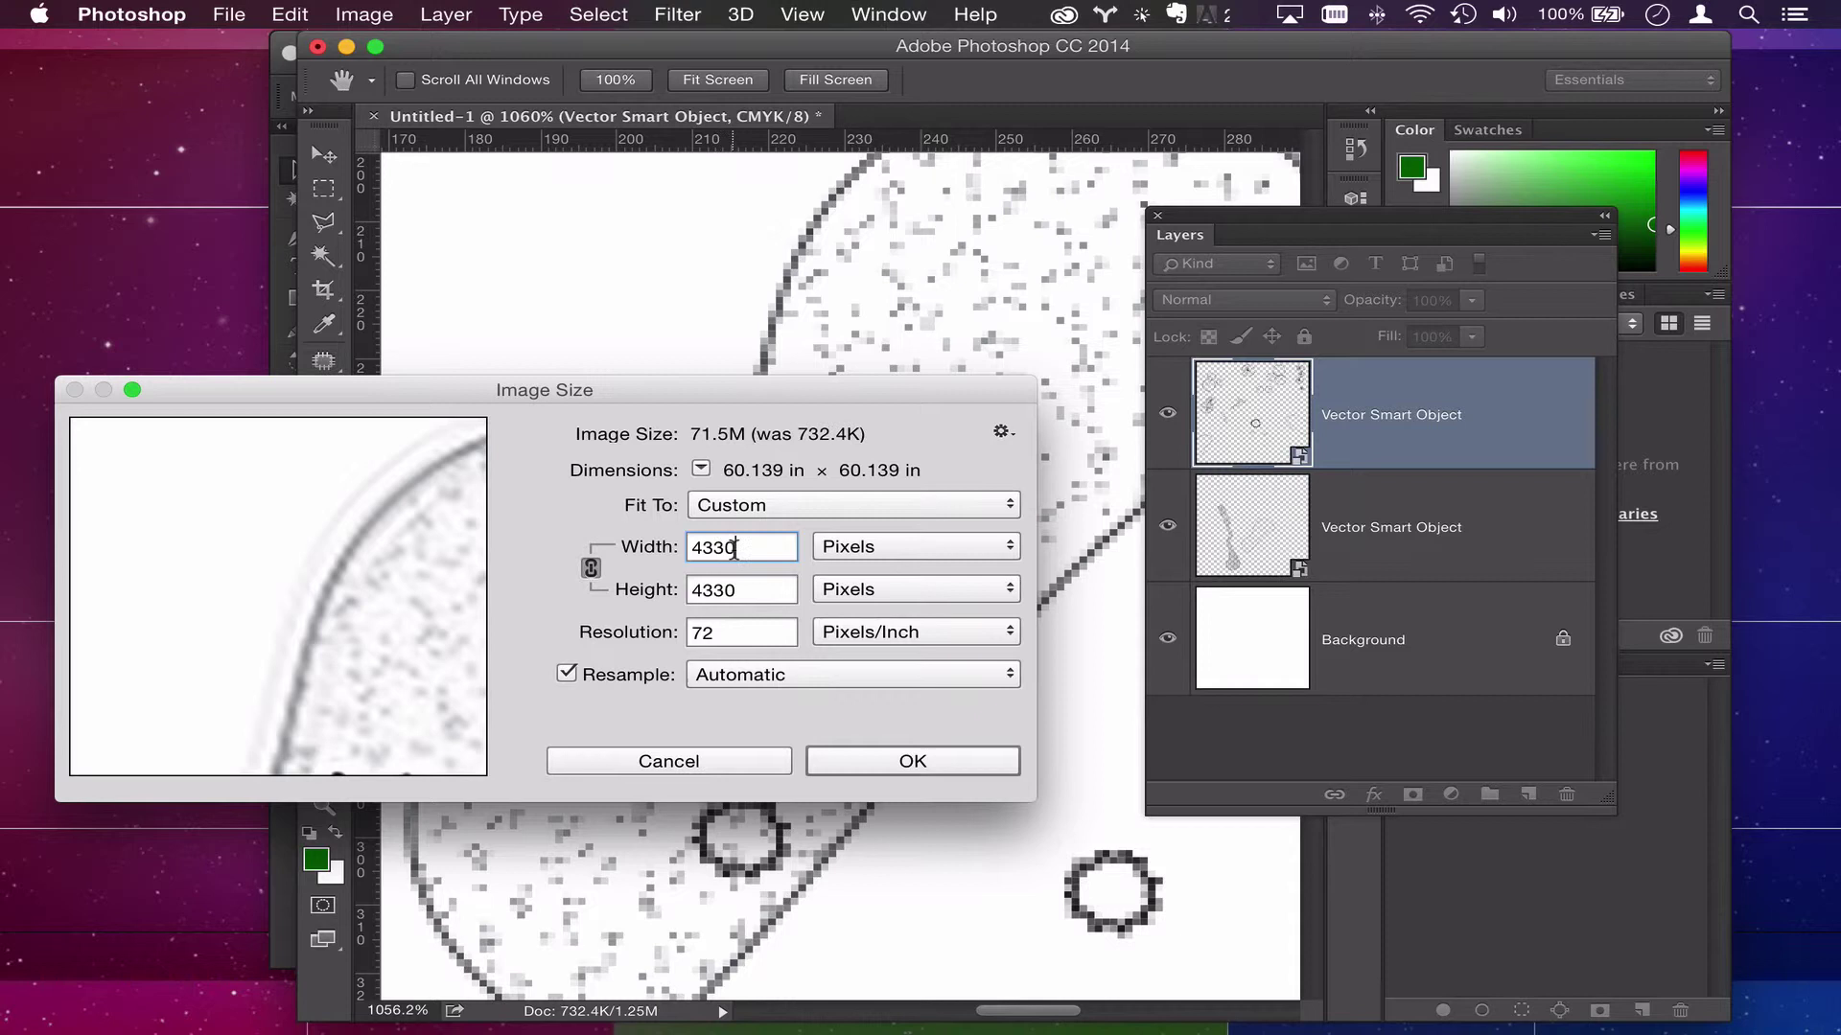
left_click(982, 764)
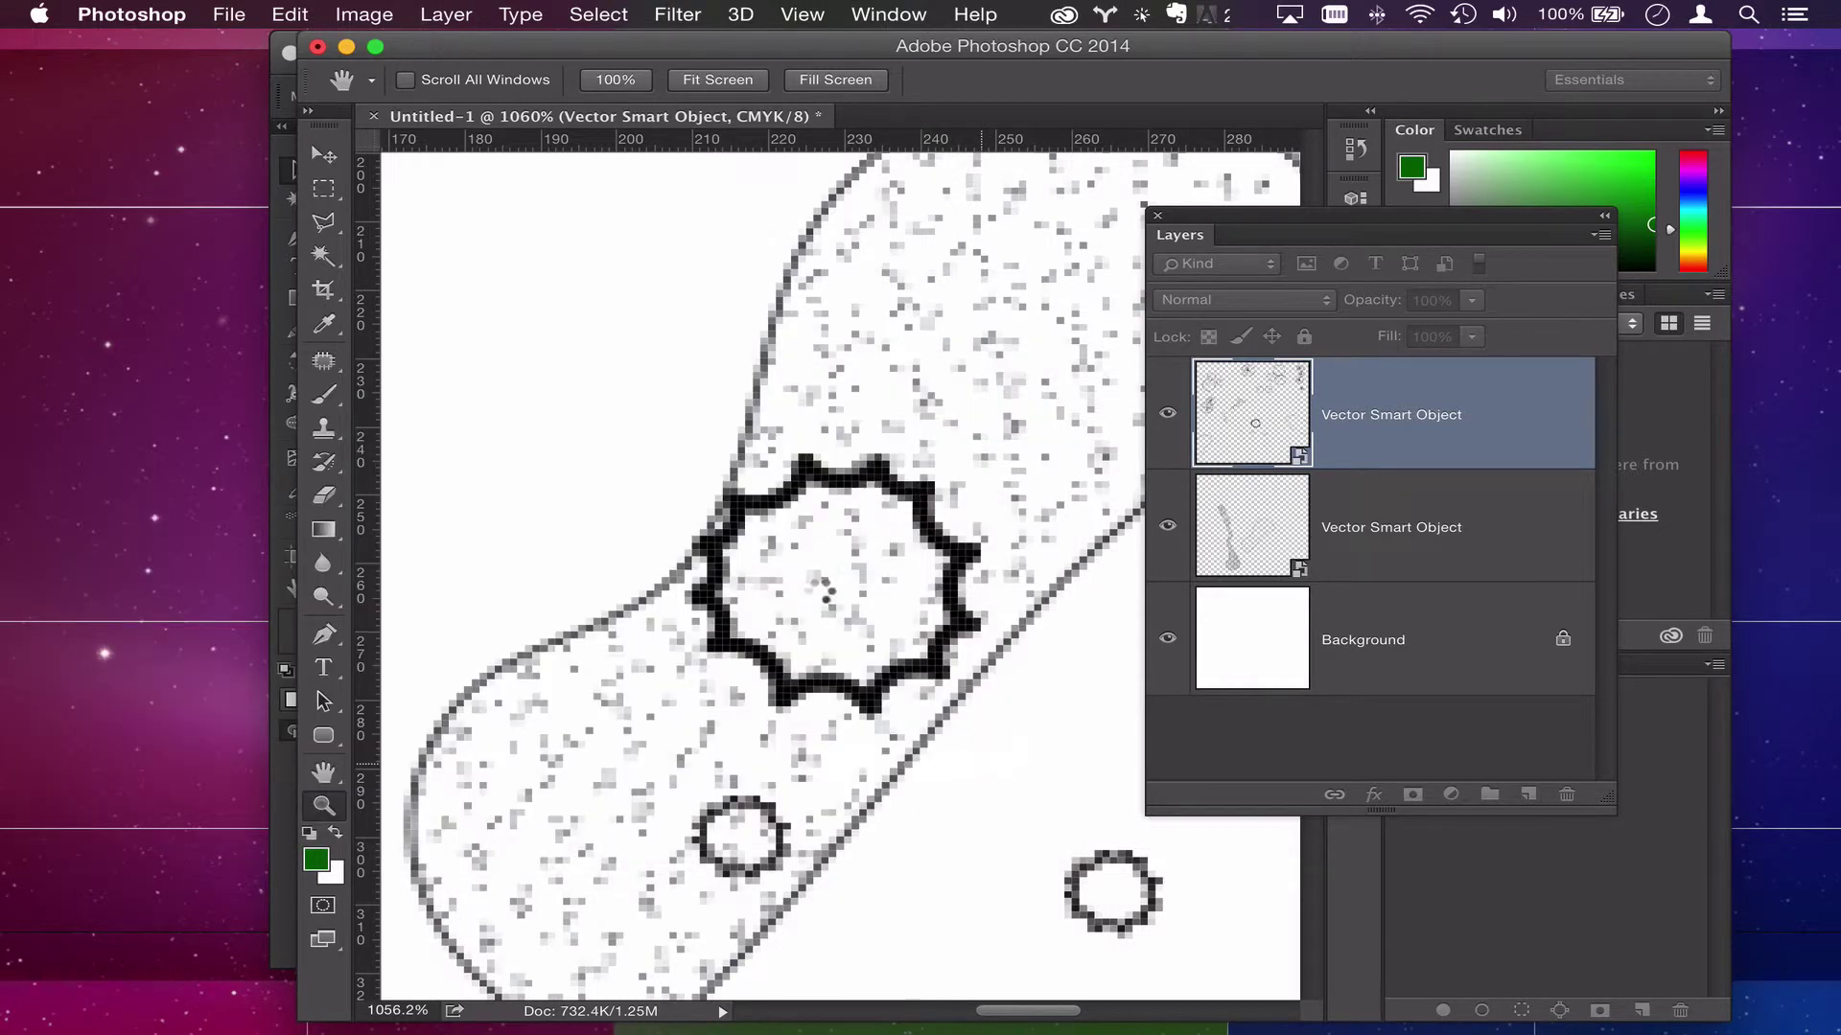
key("z")
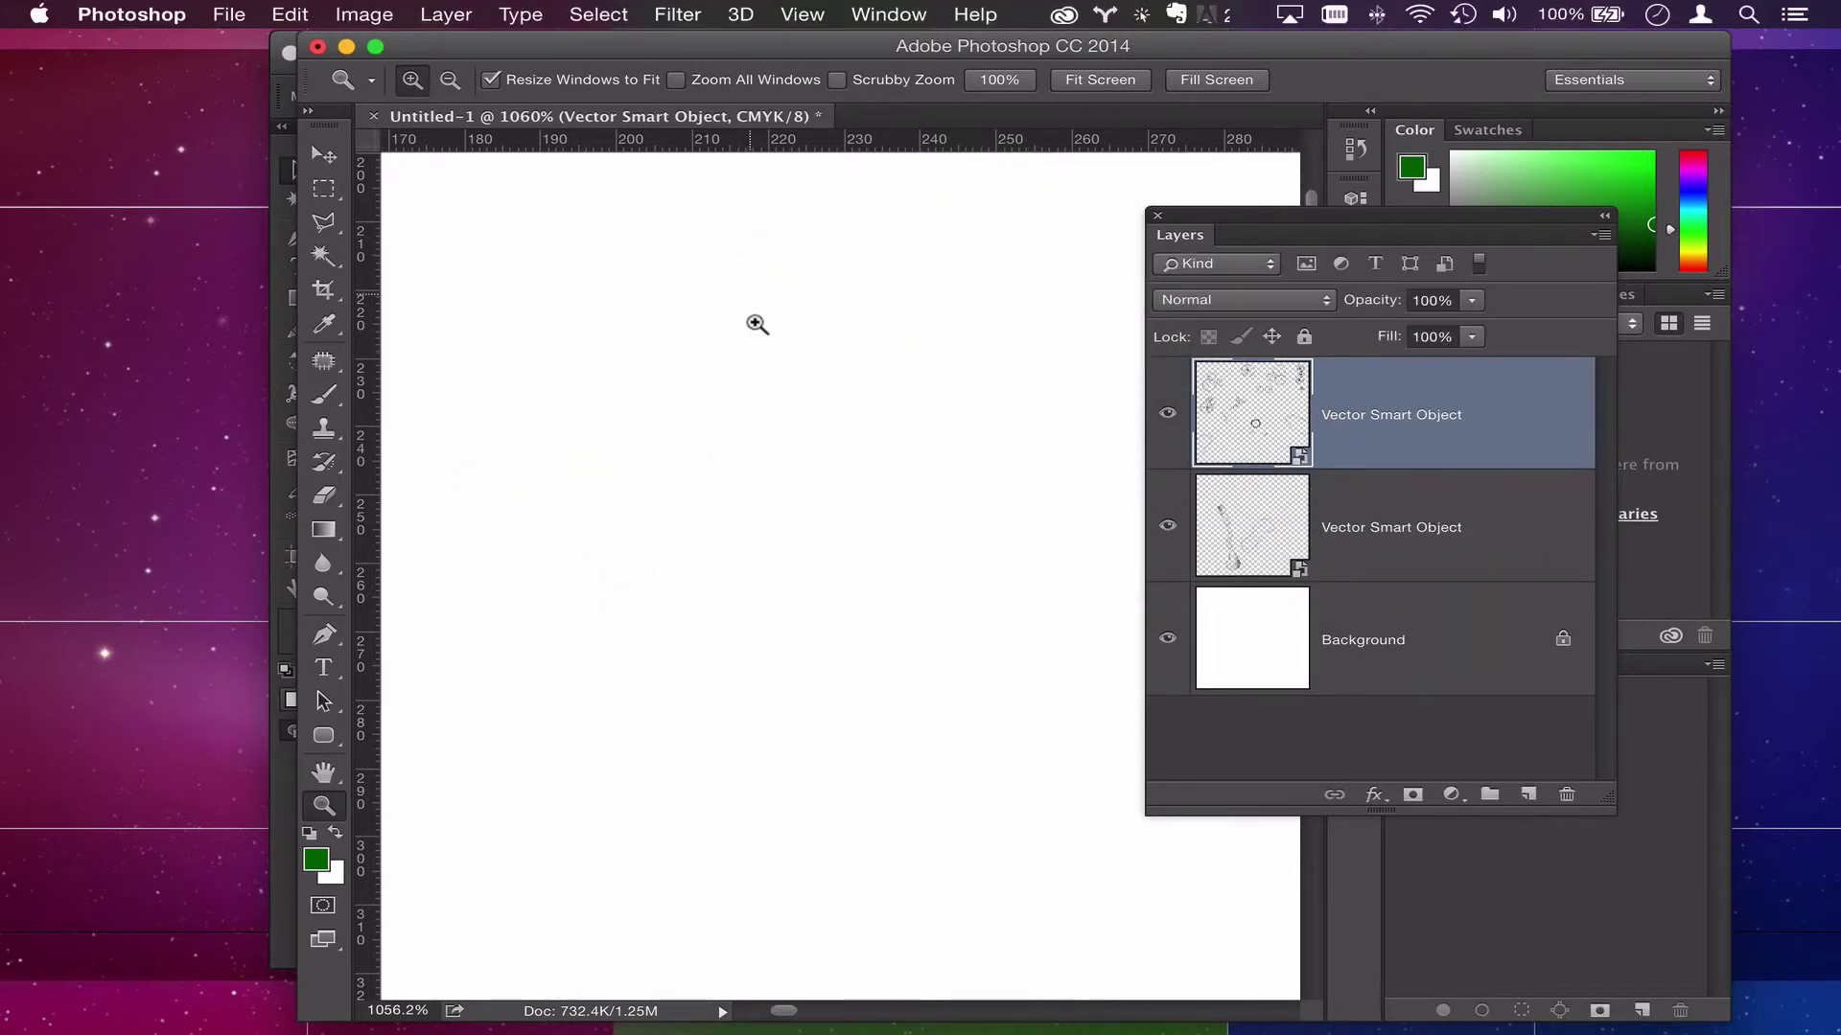
Step: Zoom out and scroll to view the whole upscaled plan
left_click(728, 661, "alt")
left_click(728, 661, "alt")
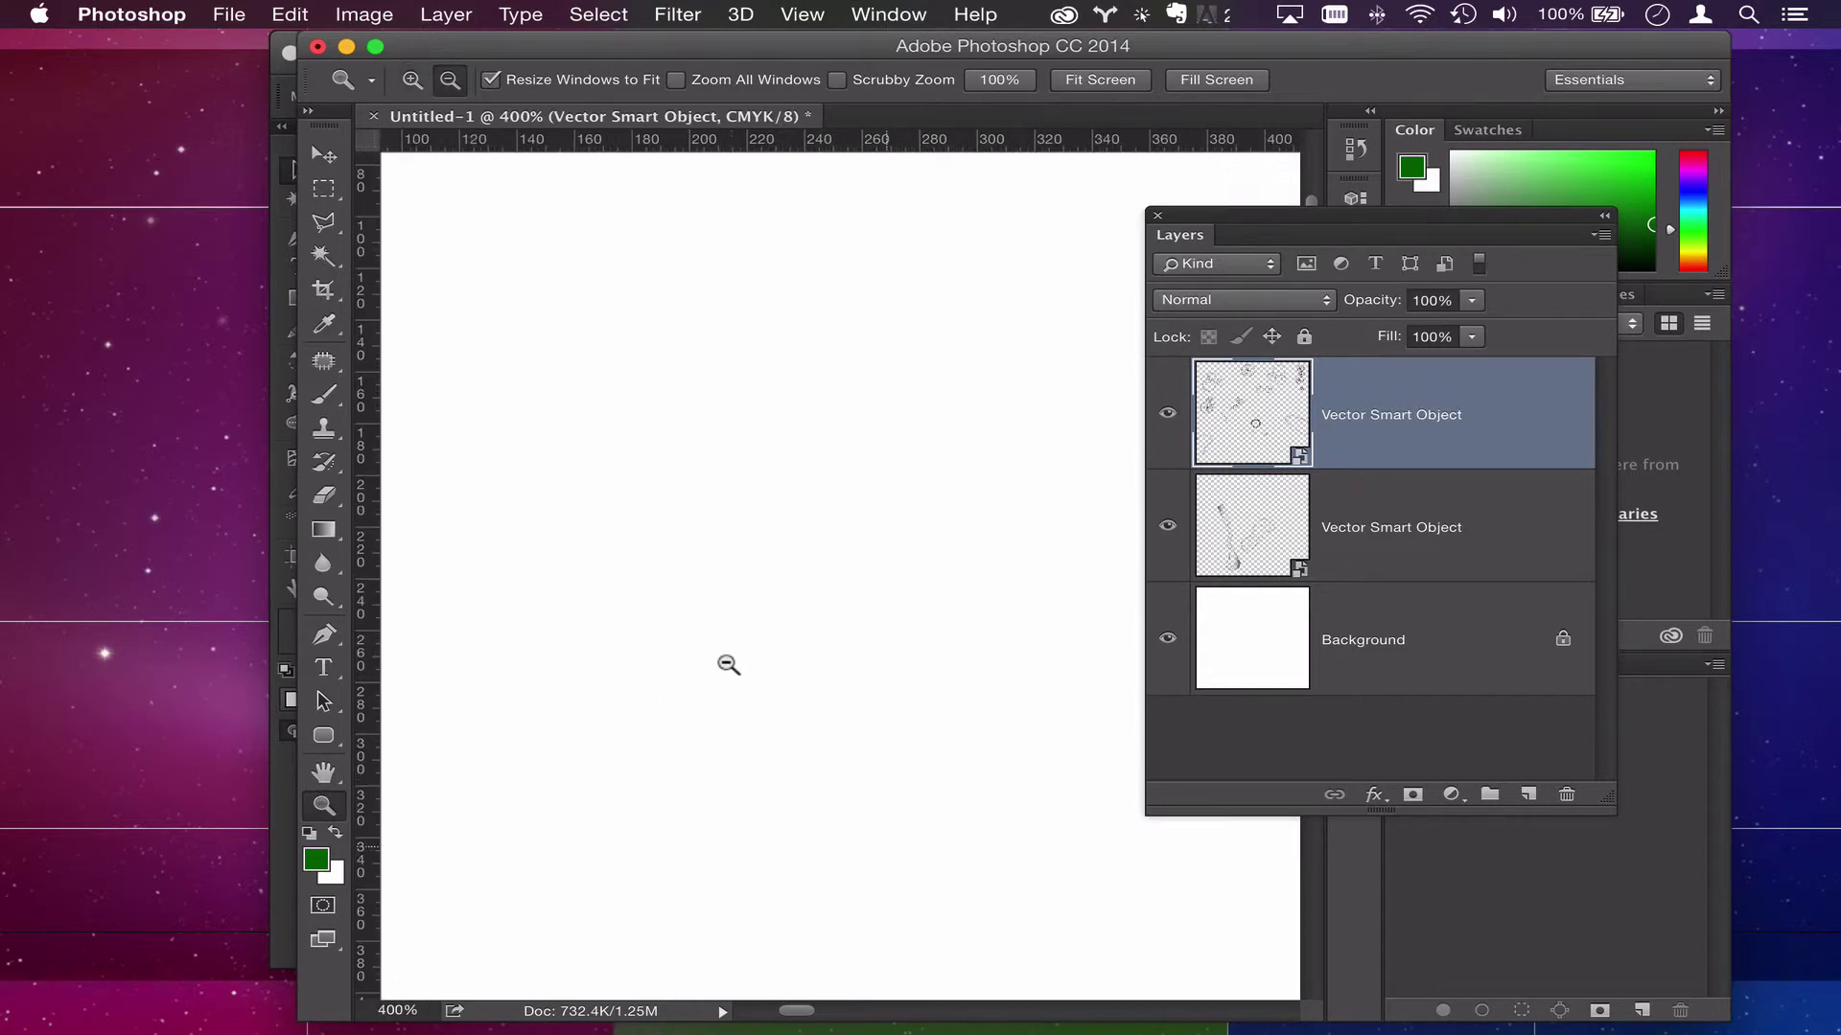
left_click(728, 662, "alt")
left_click(775, 674, "alt")
left_click(775, 674, "alt")
left_click(775, 674, "alt")
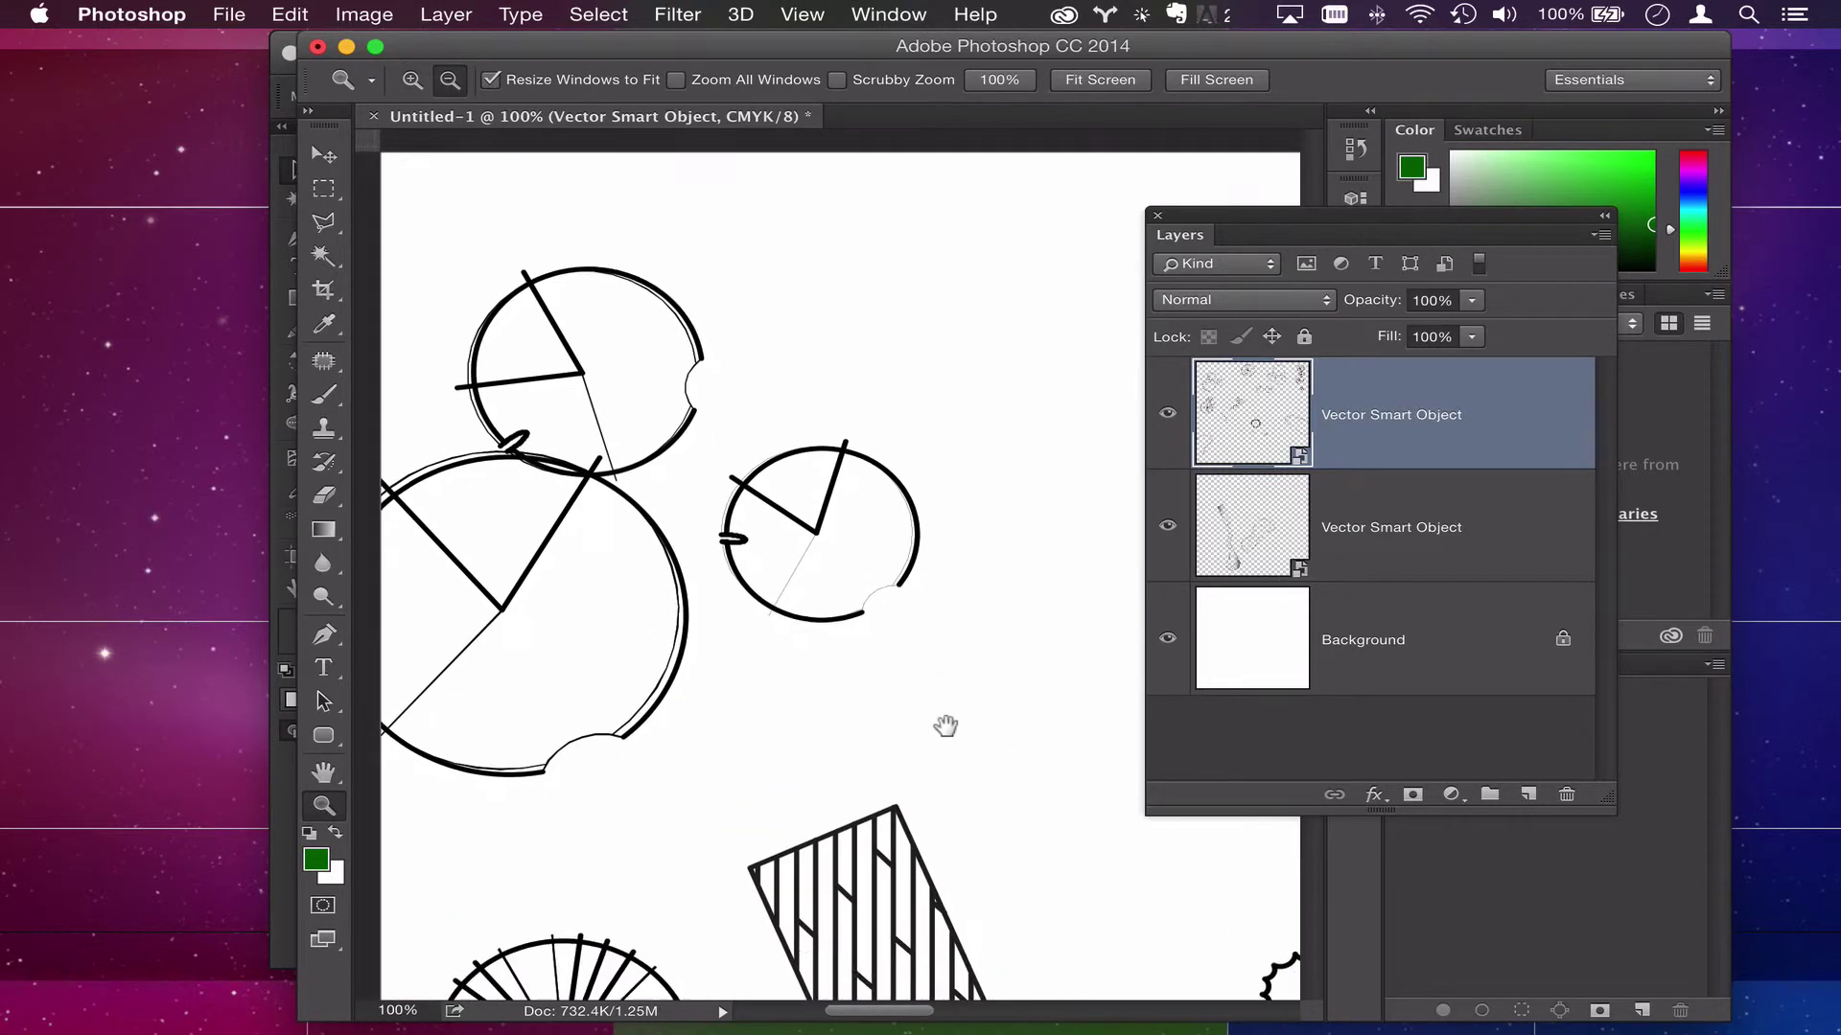
scroll(959, 748, "down", 10)
scroll(1004, 800, "down", 10)
scroll(1004, 801, "right", 5)
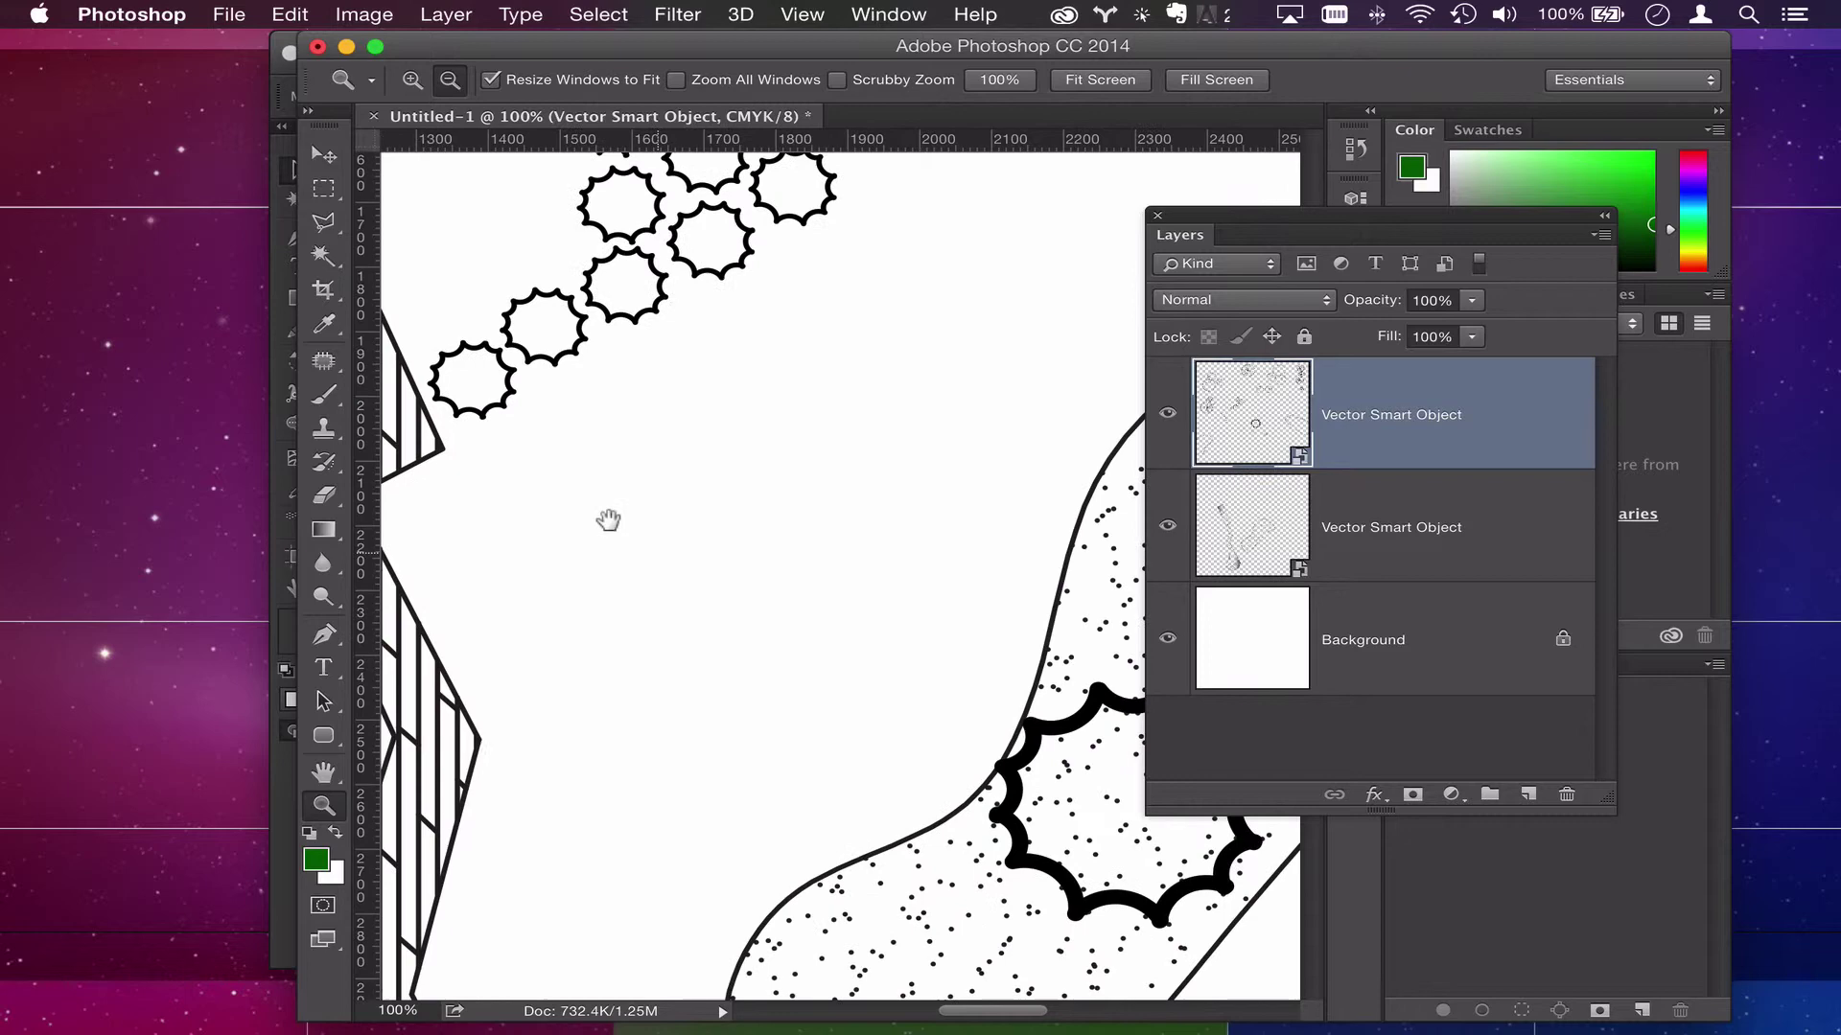
Step: Zoom in on the thick spiky shrub's crisp lines, then bring the YouTube tutorial alongside
key("super+r")
left_click_drag(935, 724, 550, 449)
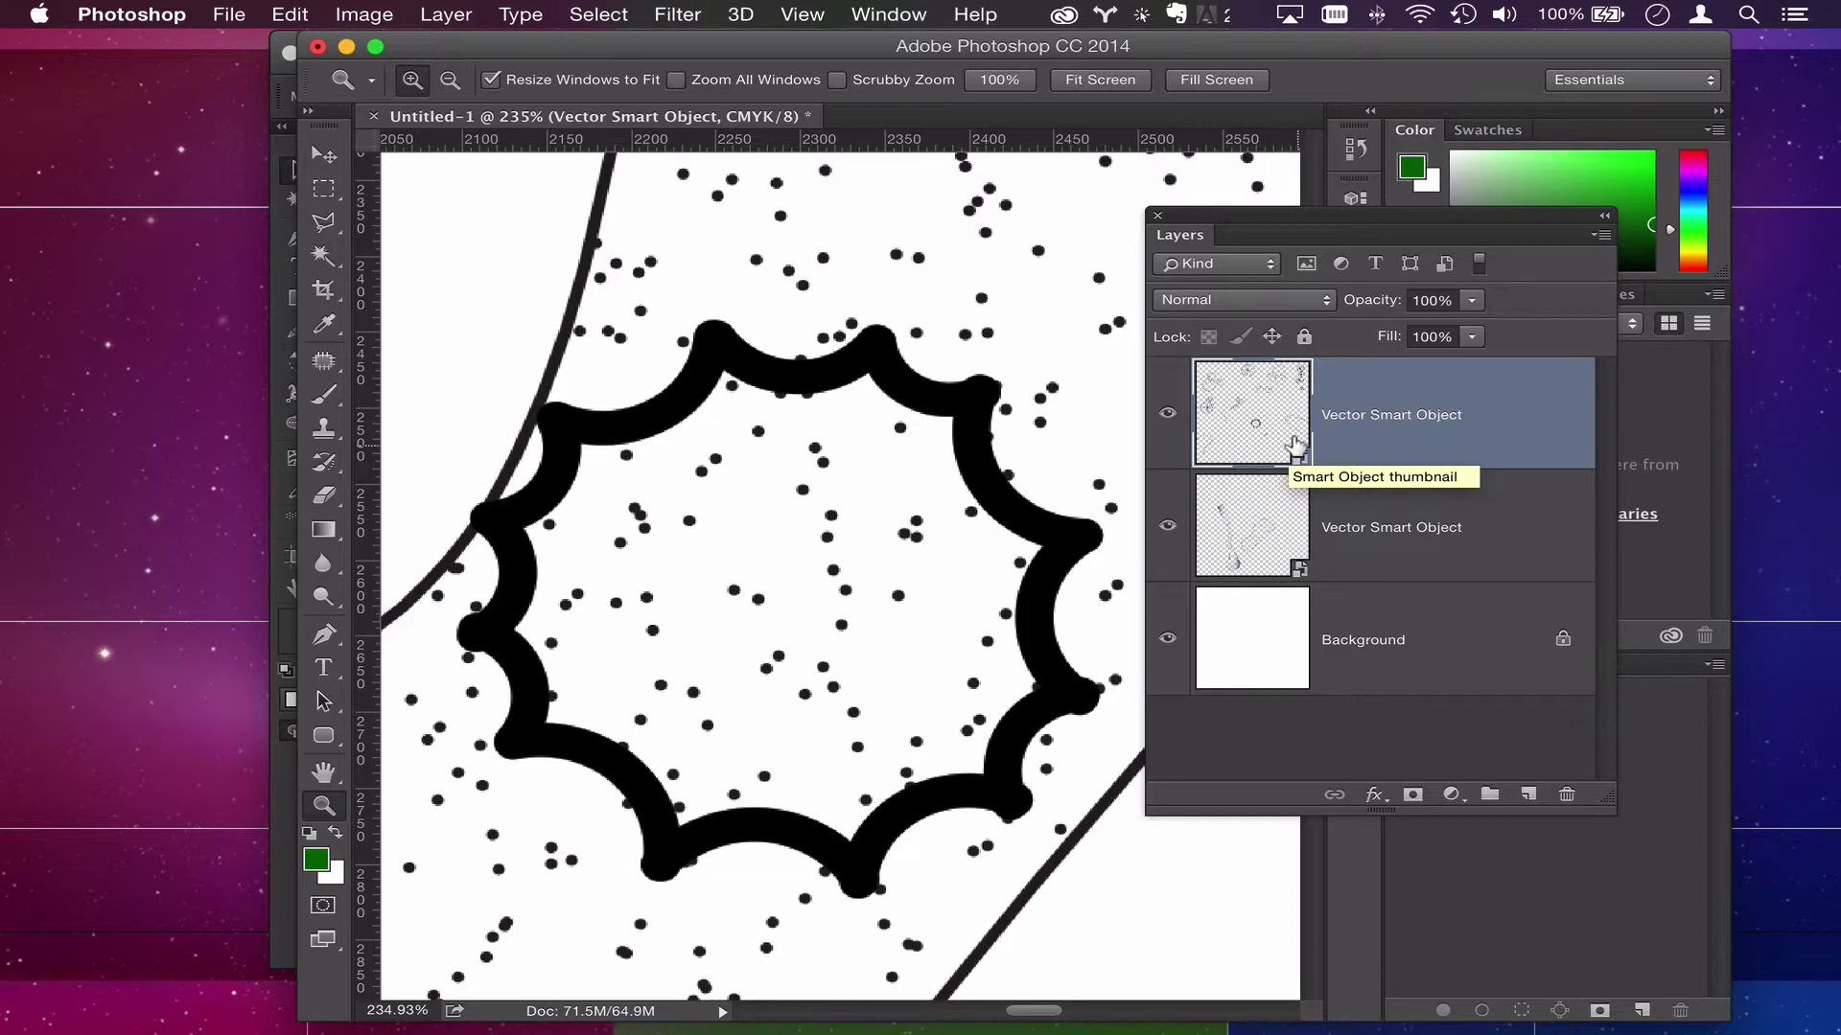
key("super+Tab")
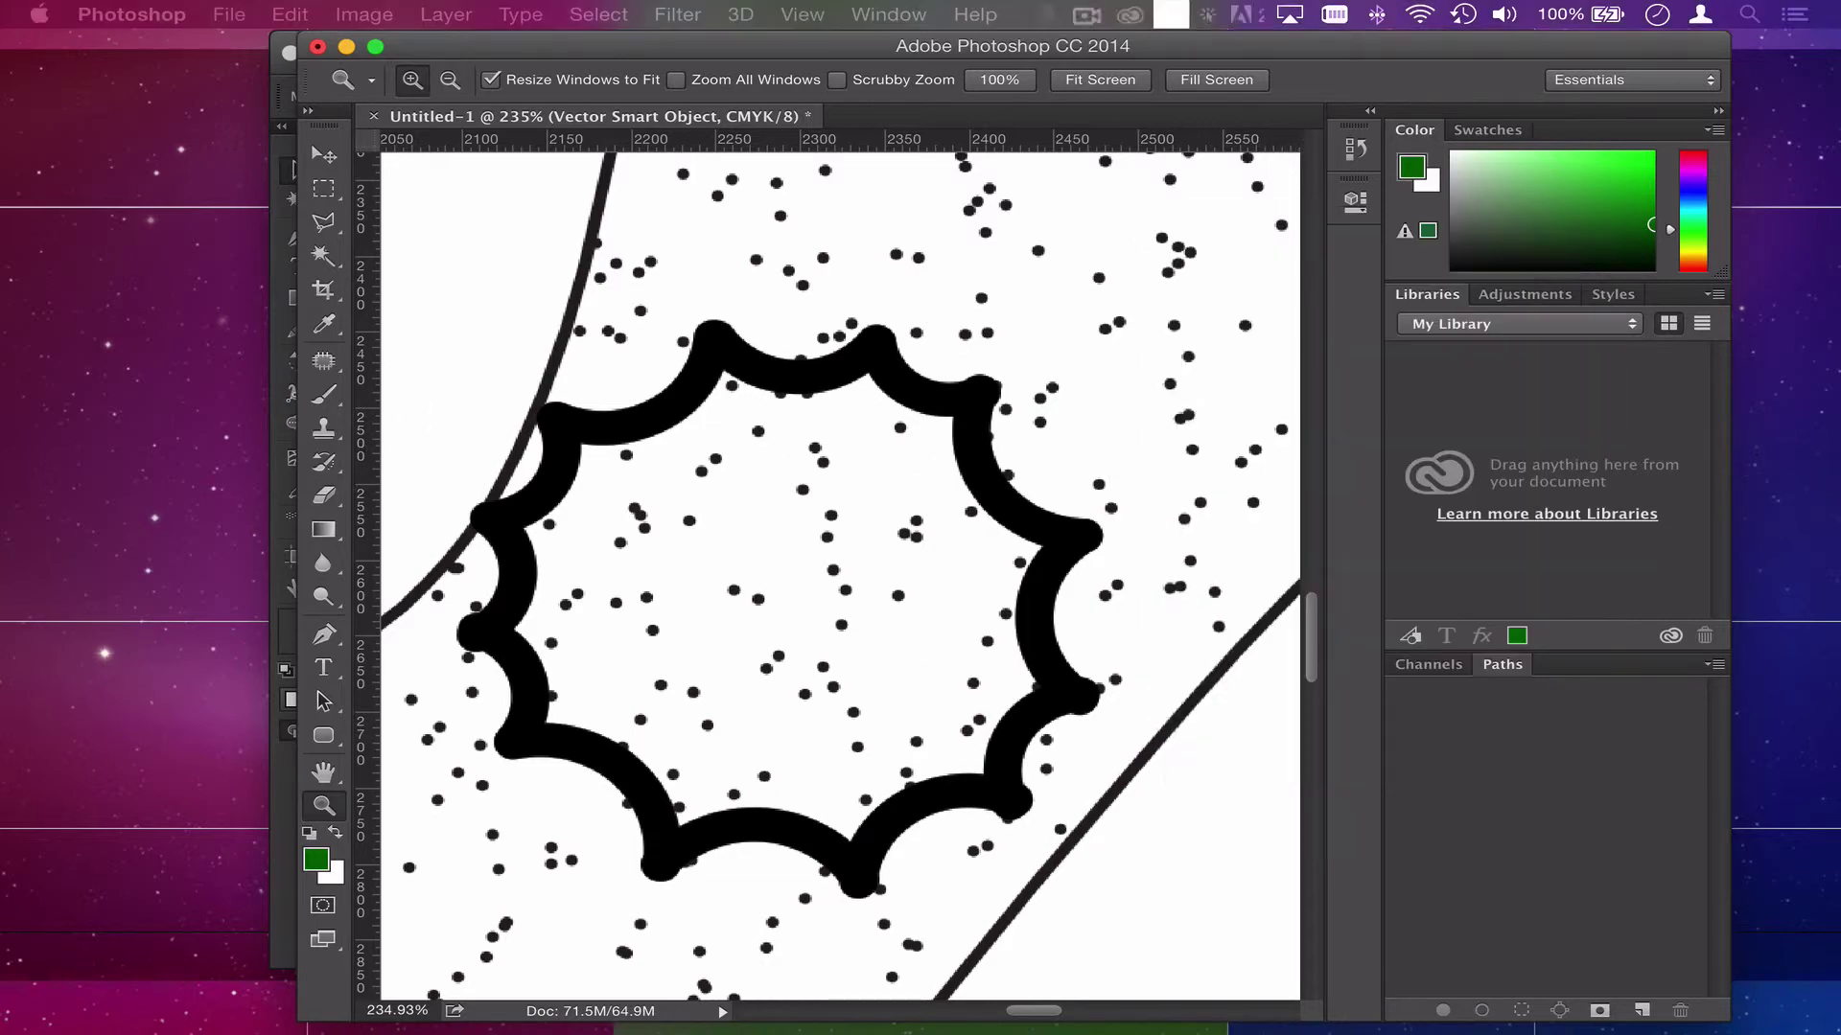
left_click_drag(1016, 283, 1273, 135)
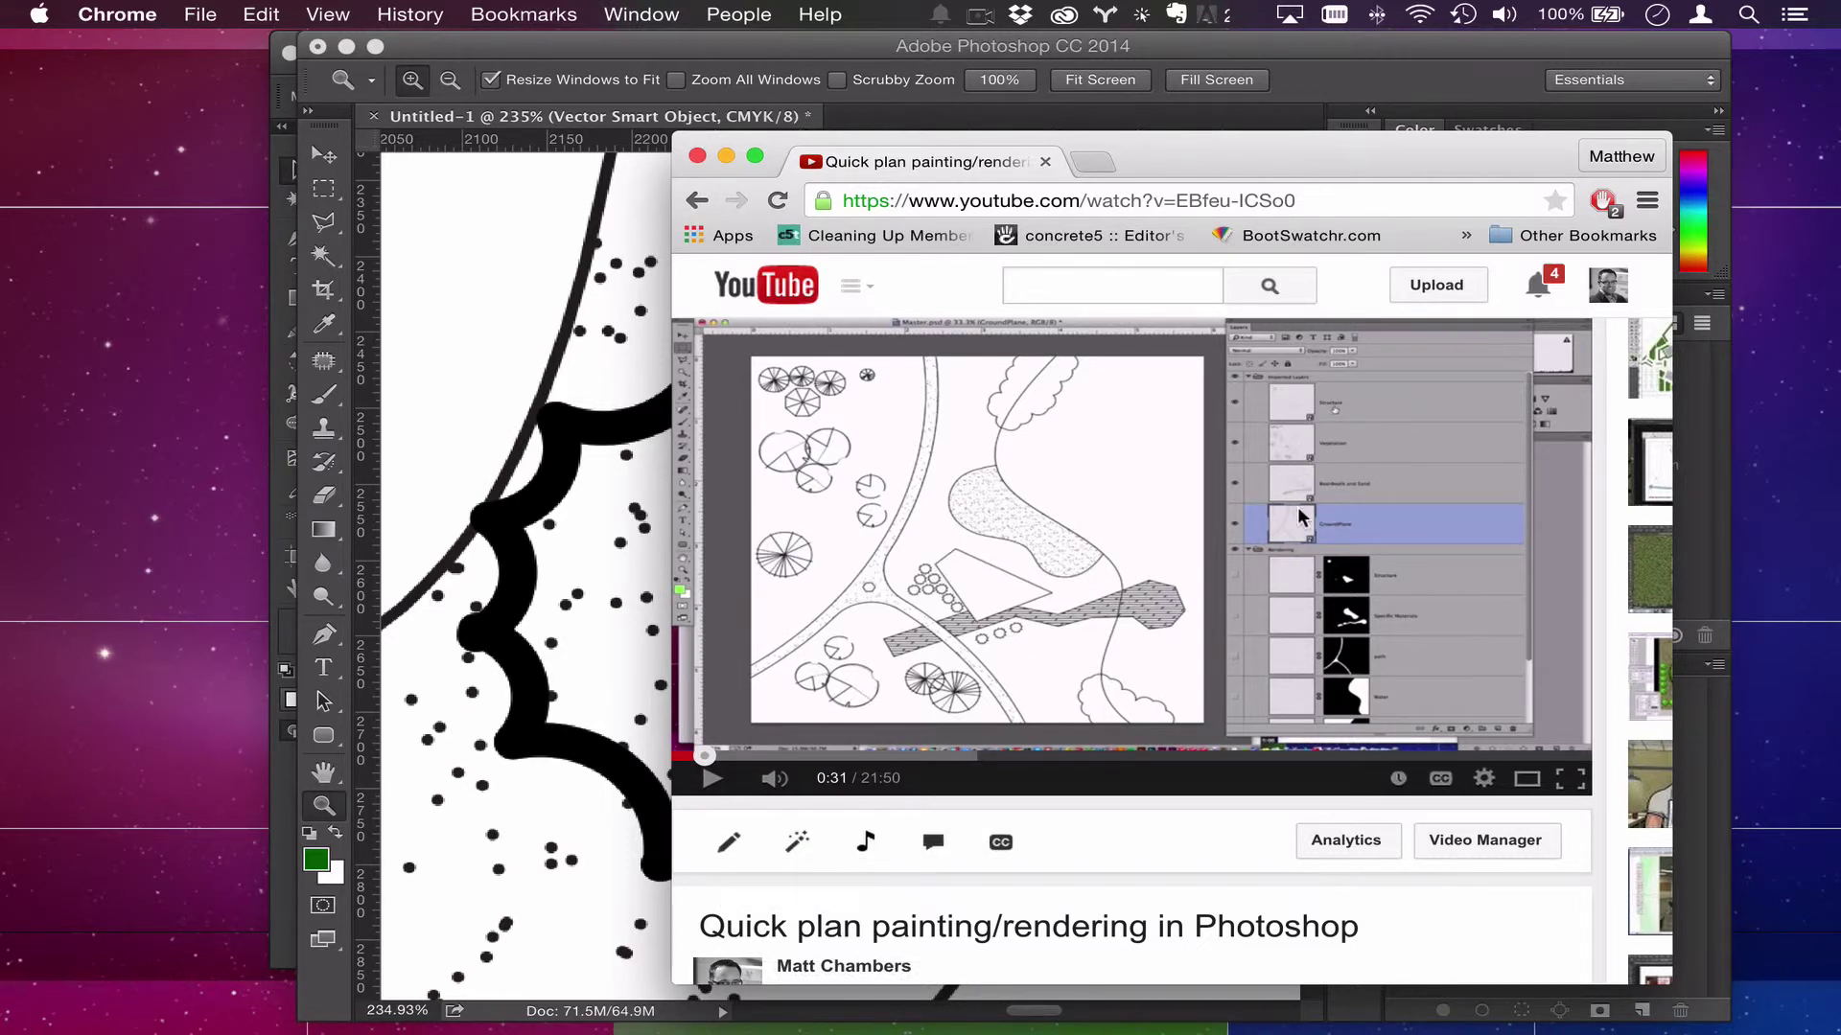
Step: Add a new empty layer and hide the lower smart object layer
key("super+h")
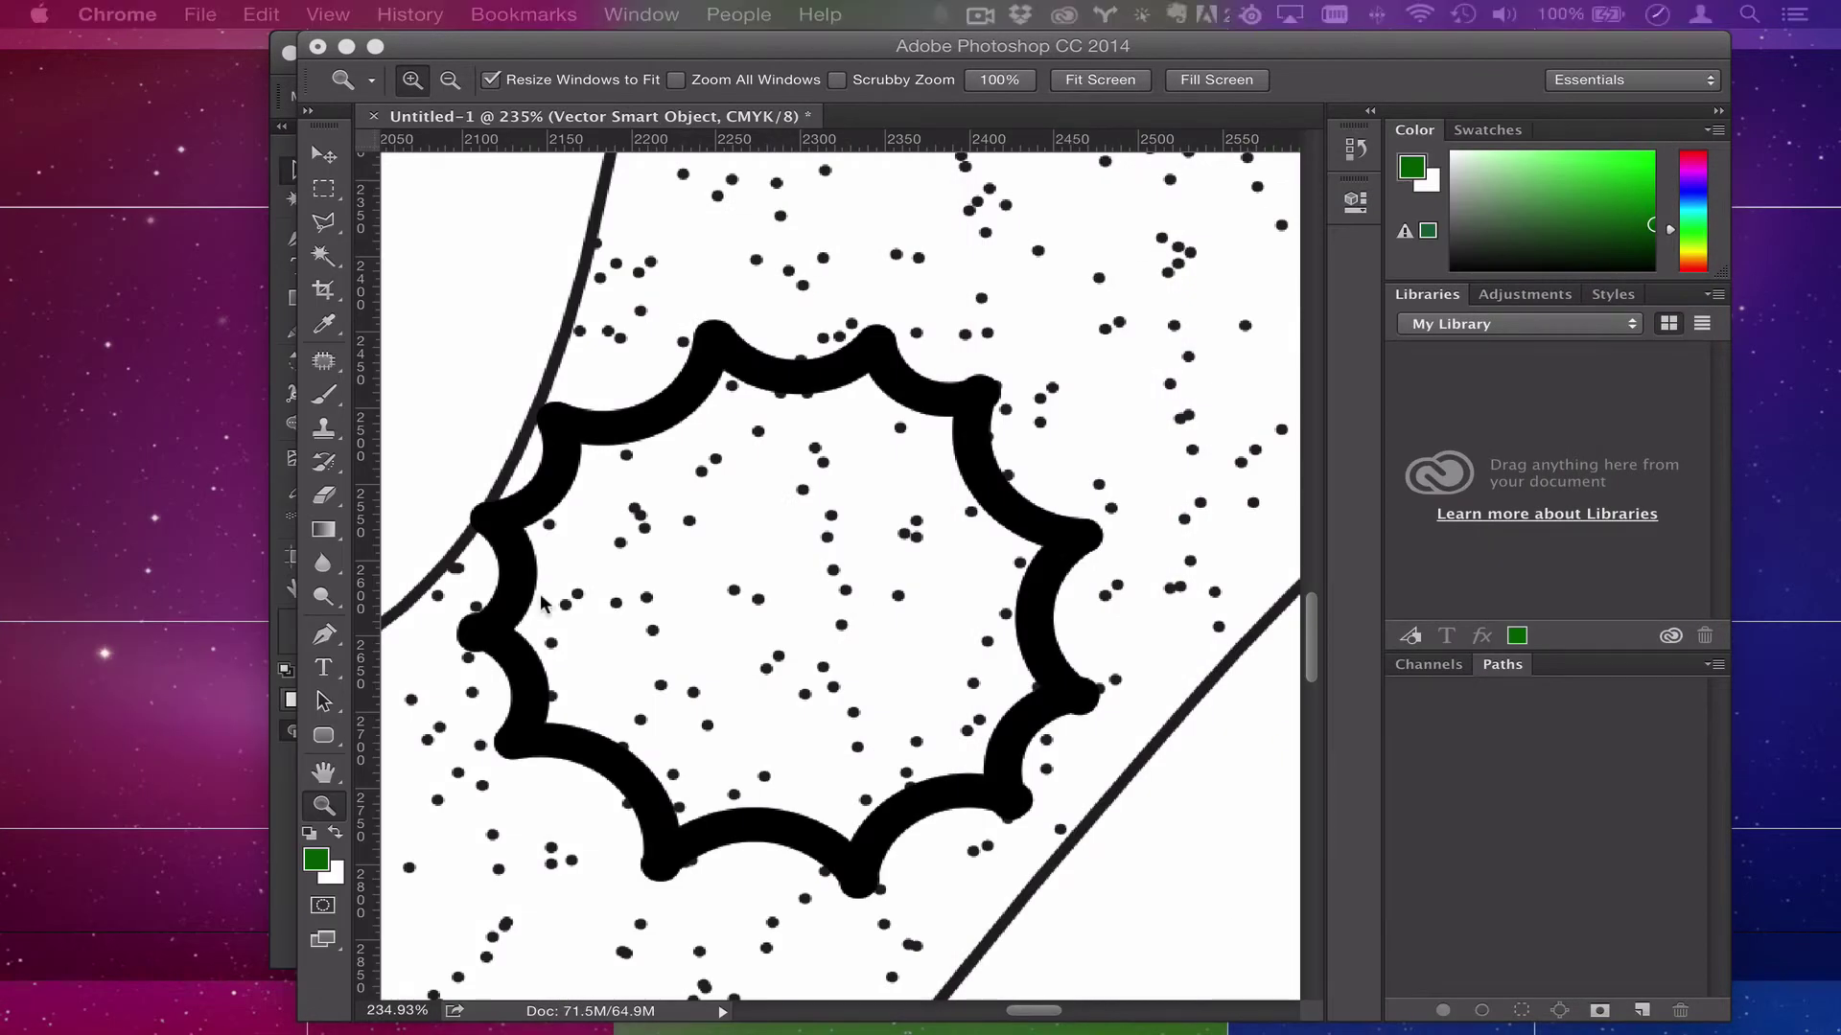
key("F7")
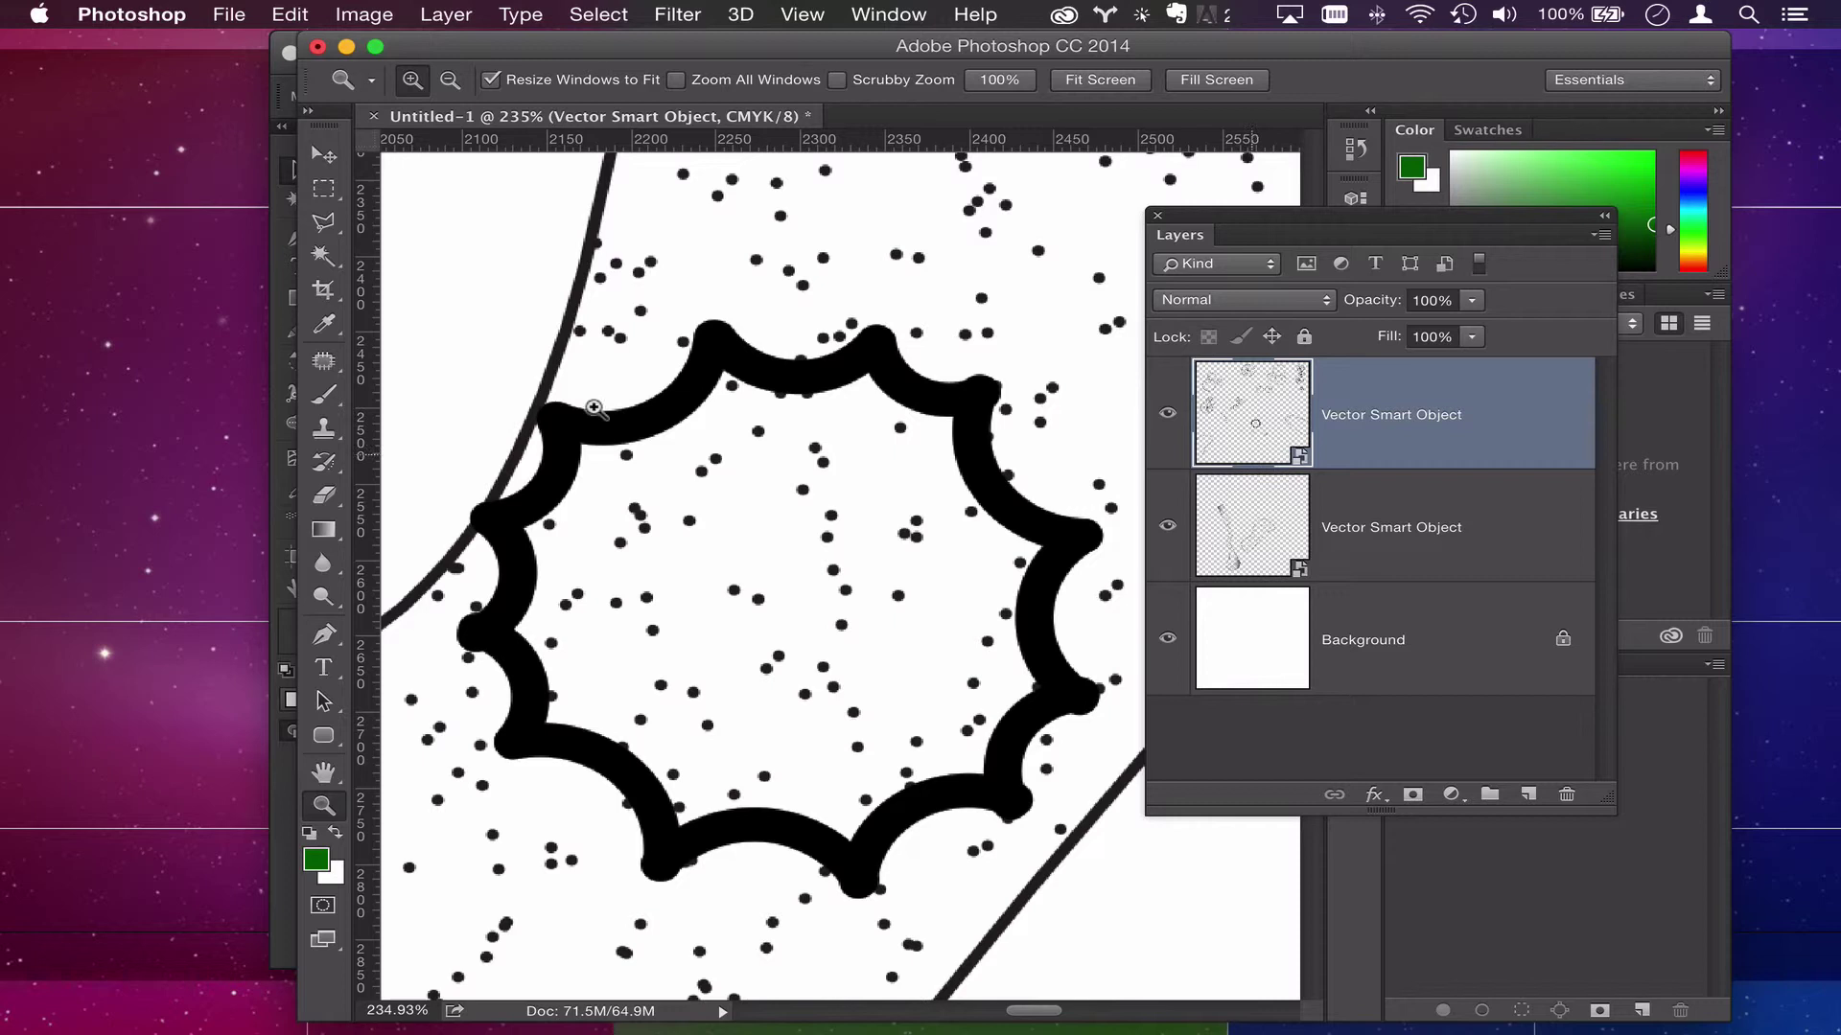
left_click(1529, 794)
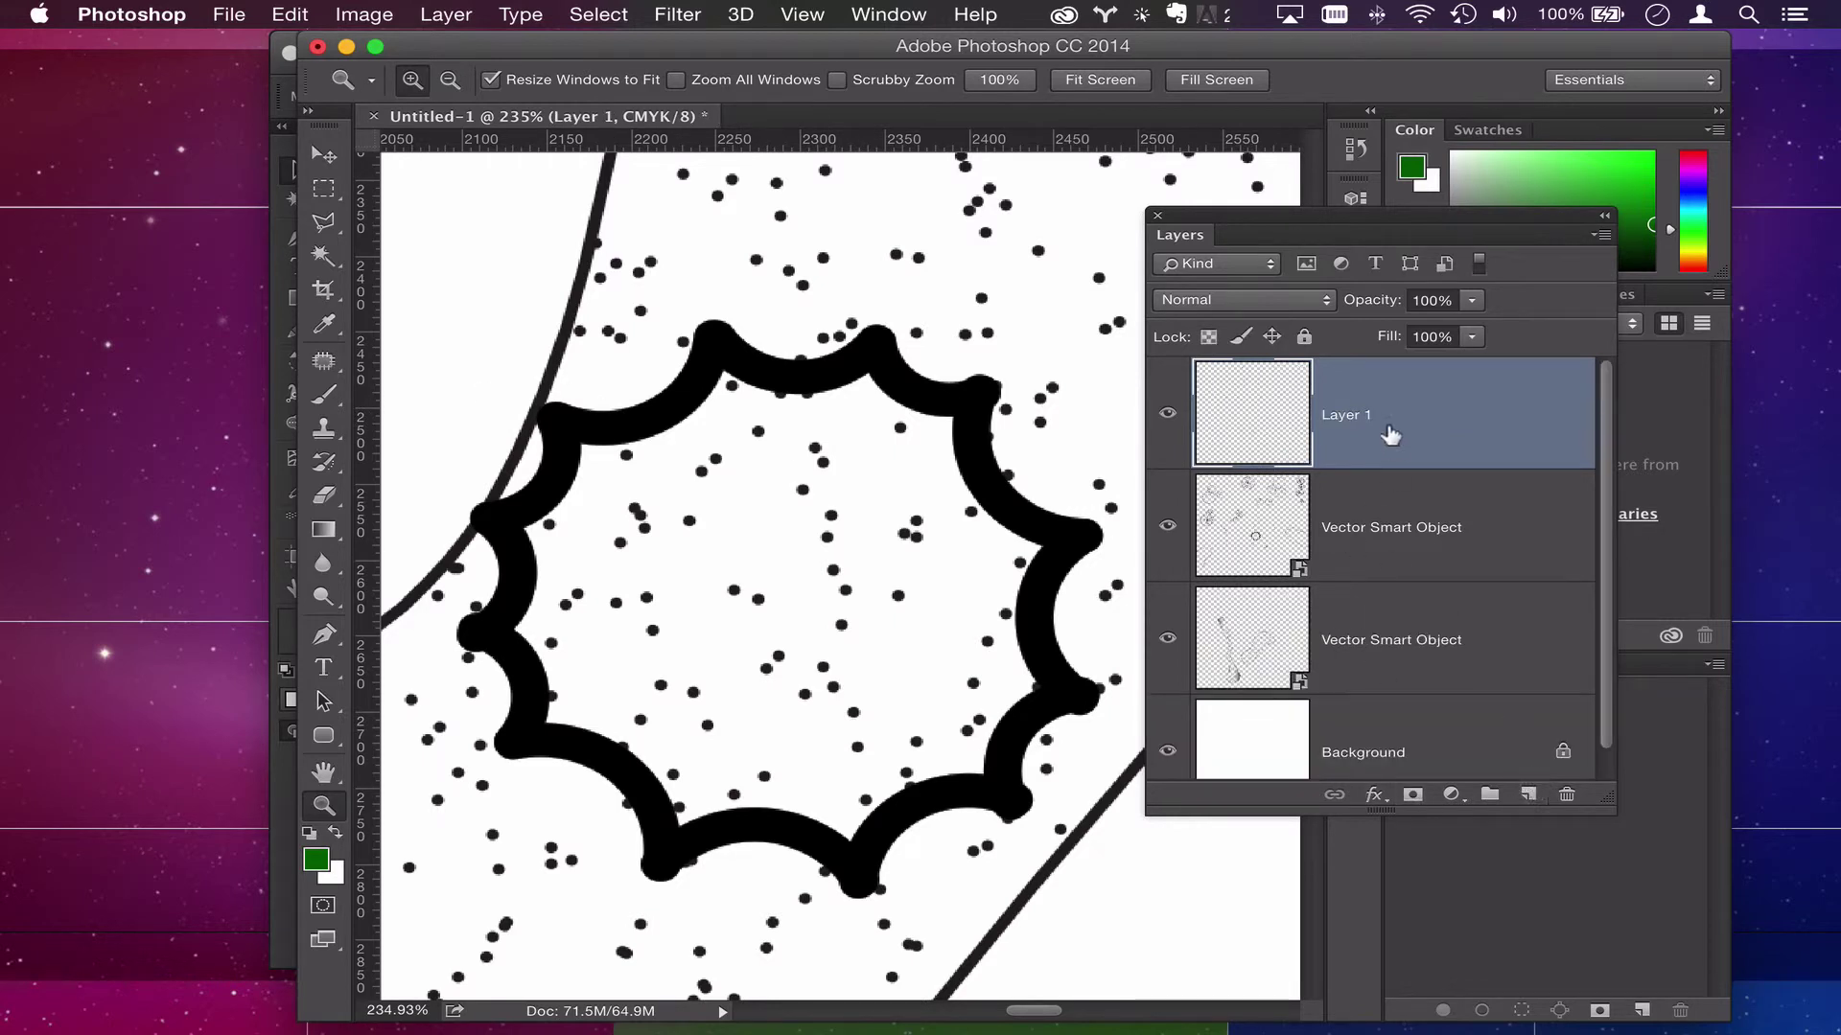
left_click(1398, 514)
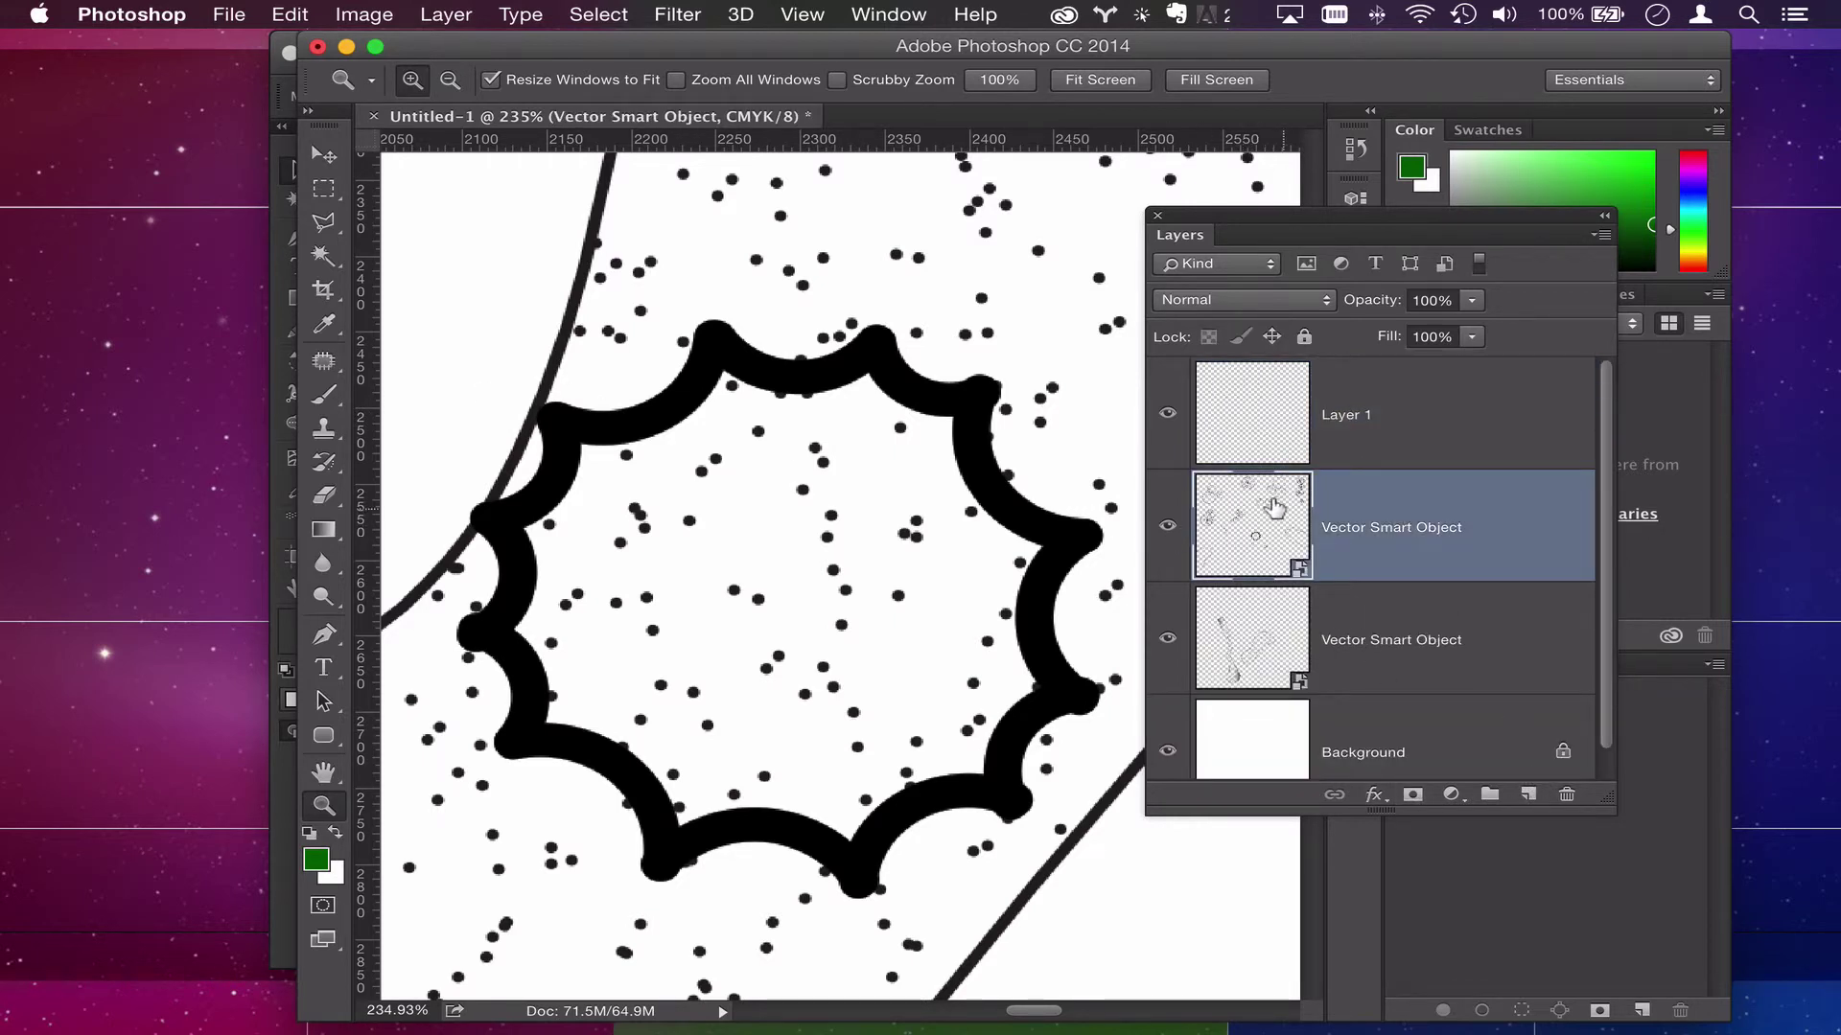
left_click(1167, 638)
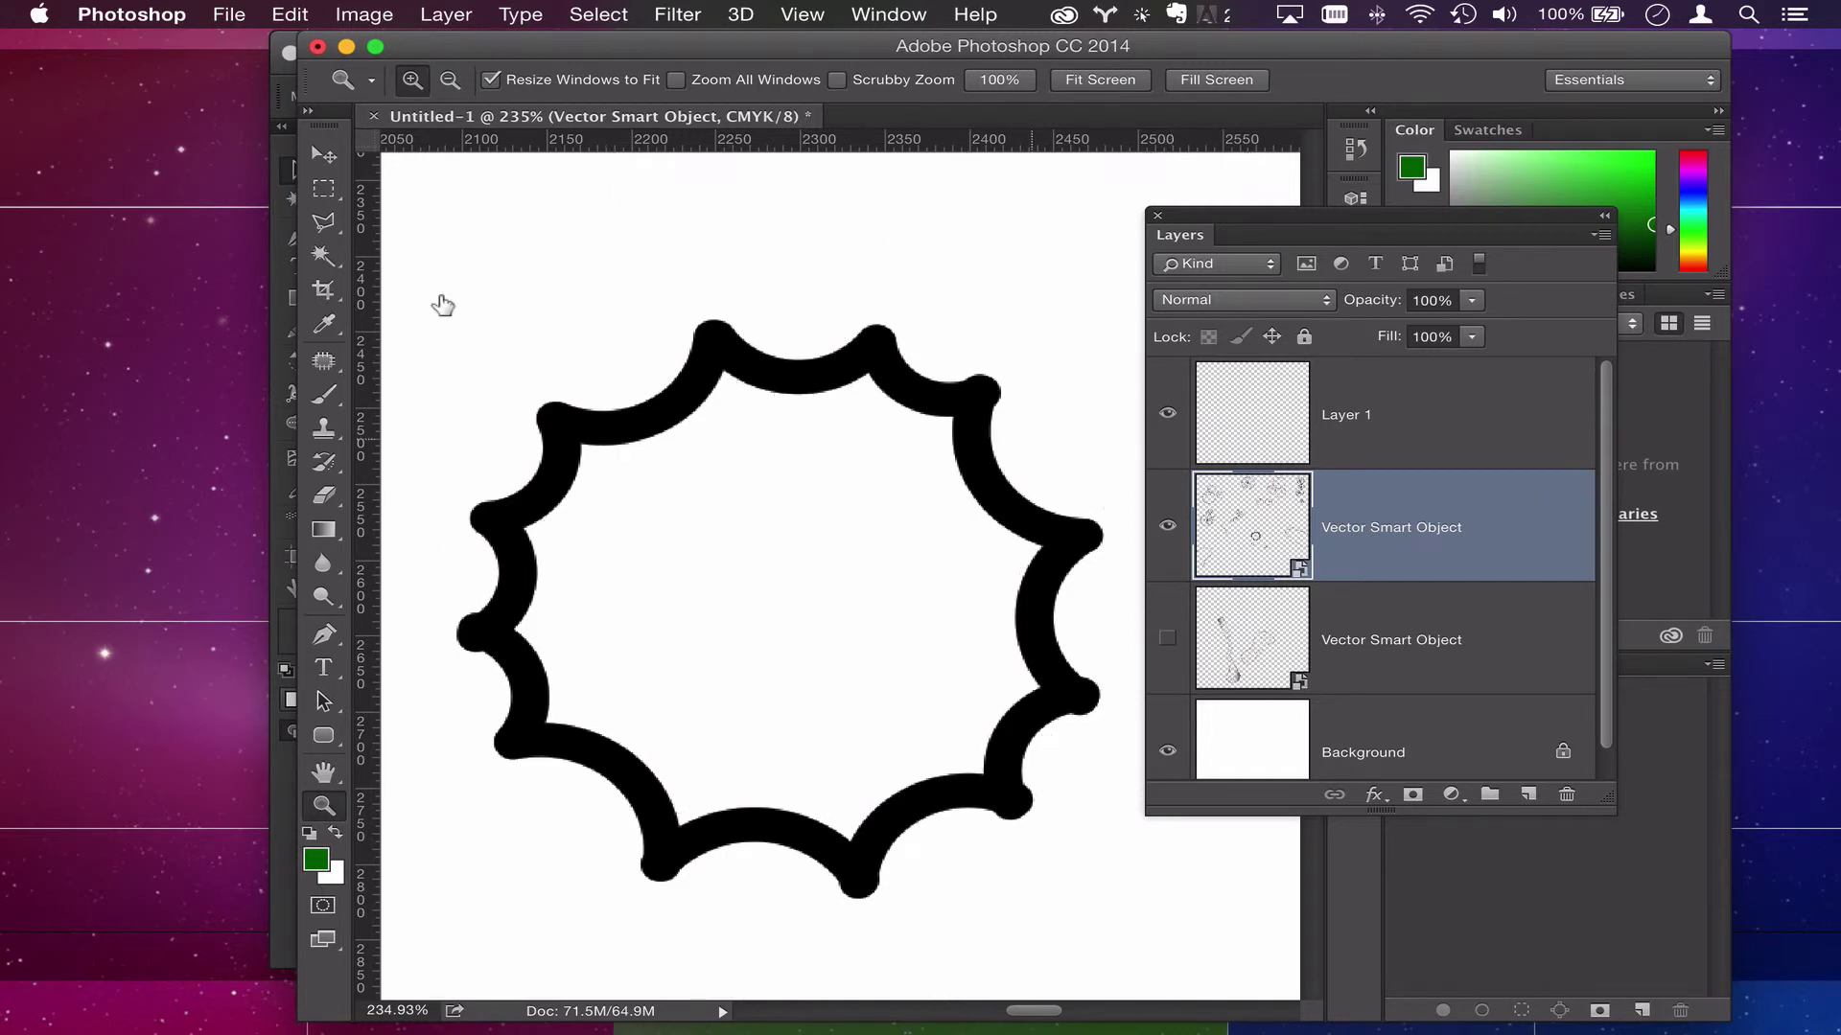
Step: Mask Layer 1 with a Magic Wand selection of the starburst, then select both smart objects
left_click(310, 263)
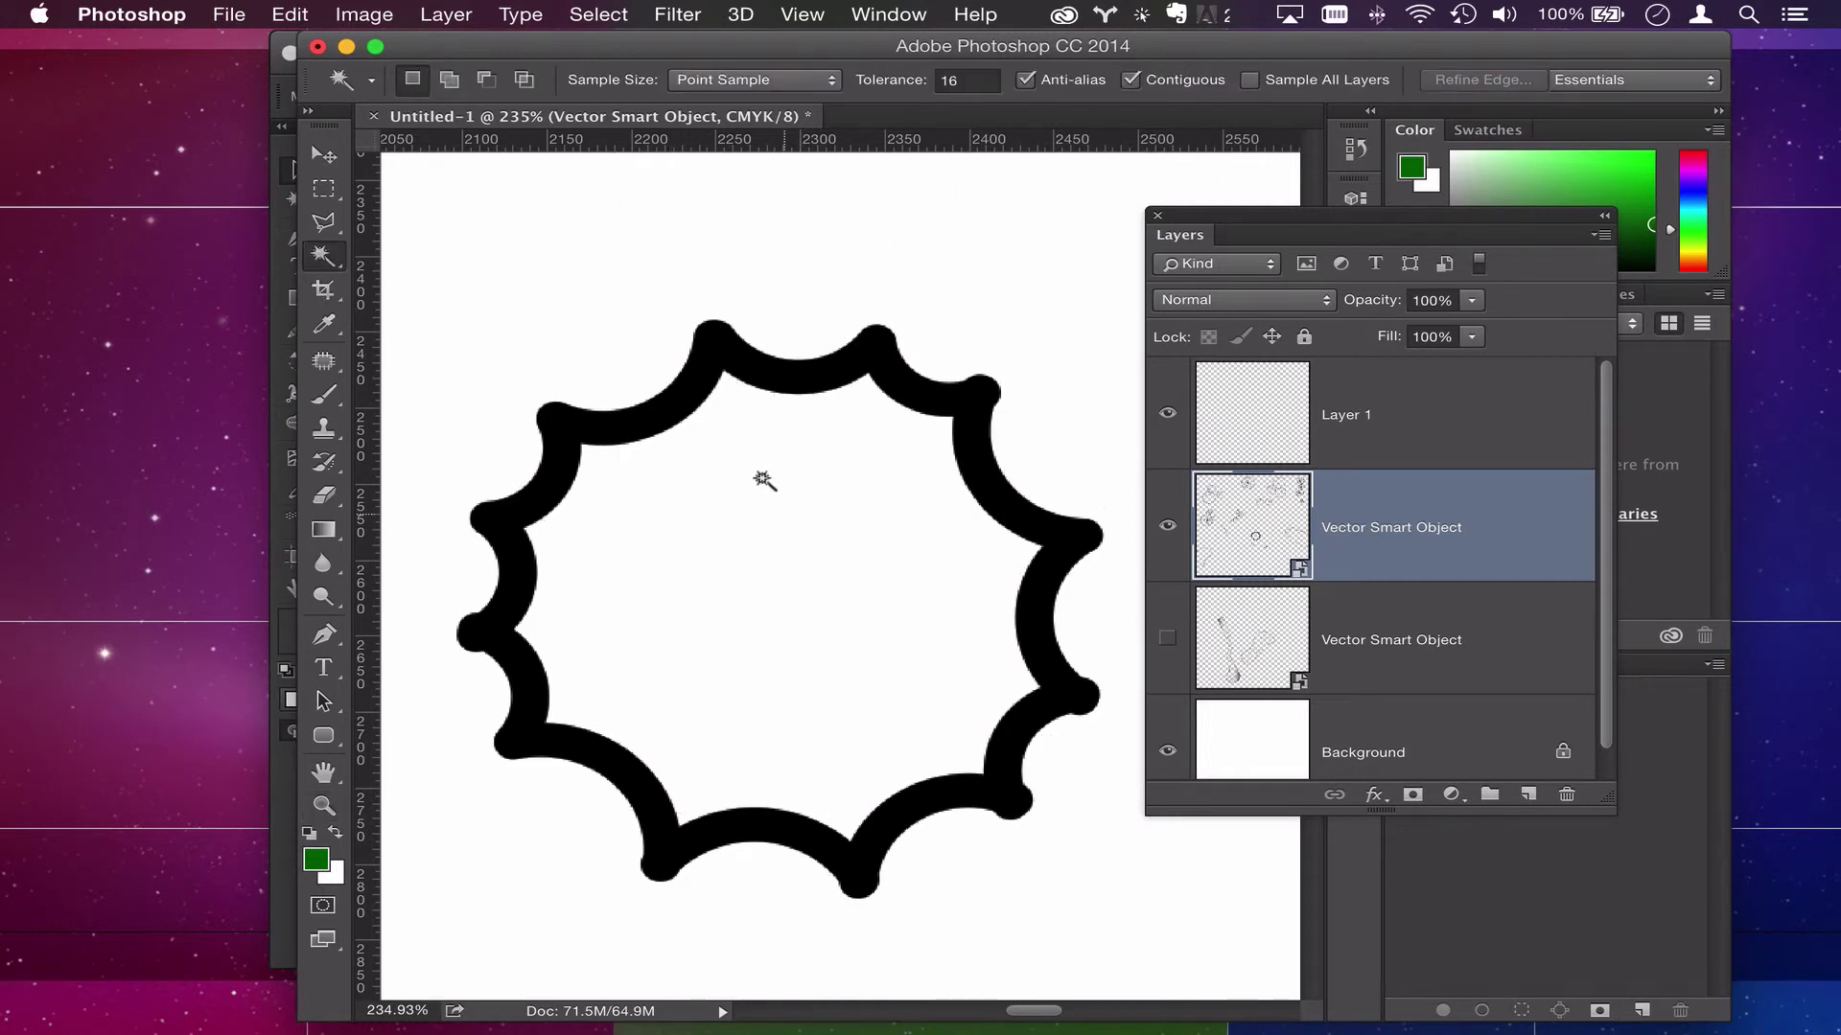
left_click(884, 282)
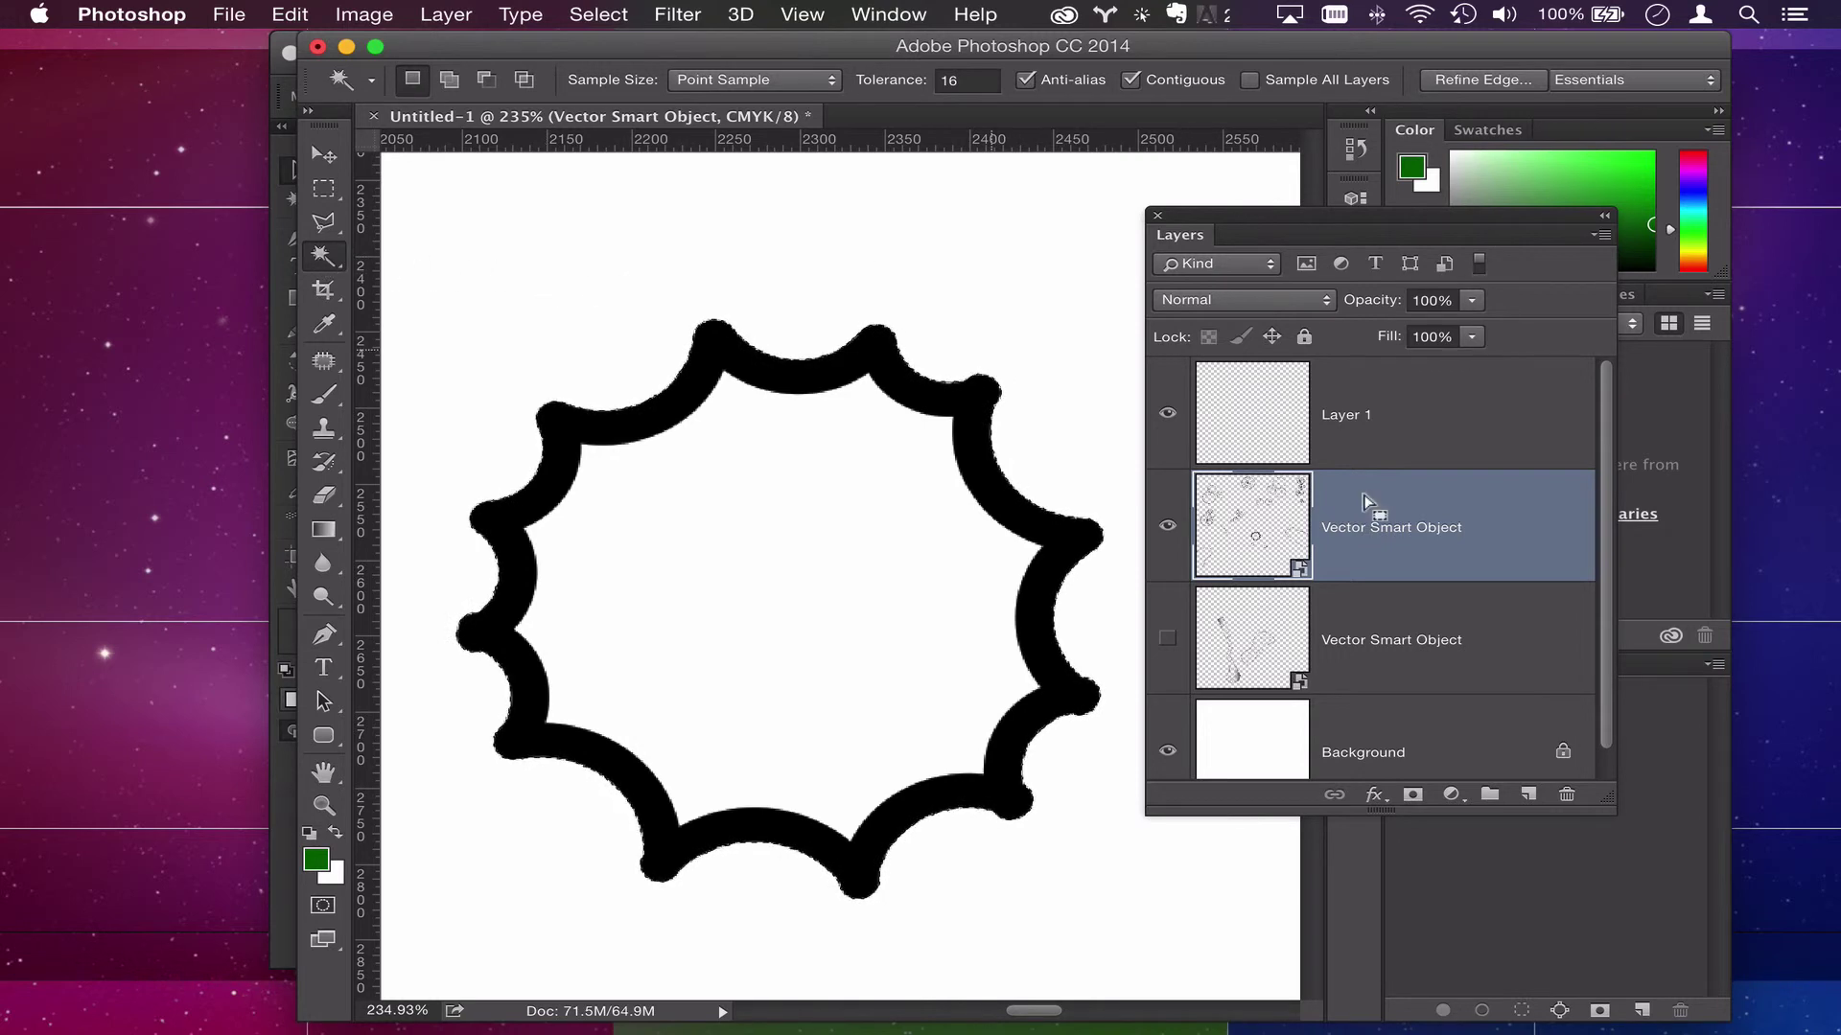
left_click(1393, 426)
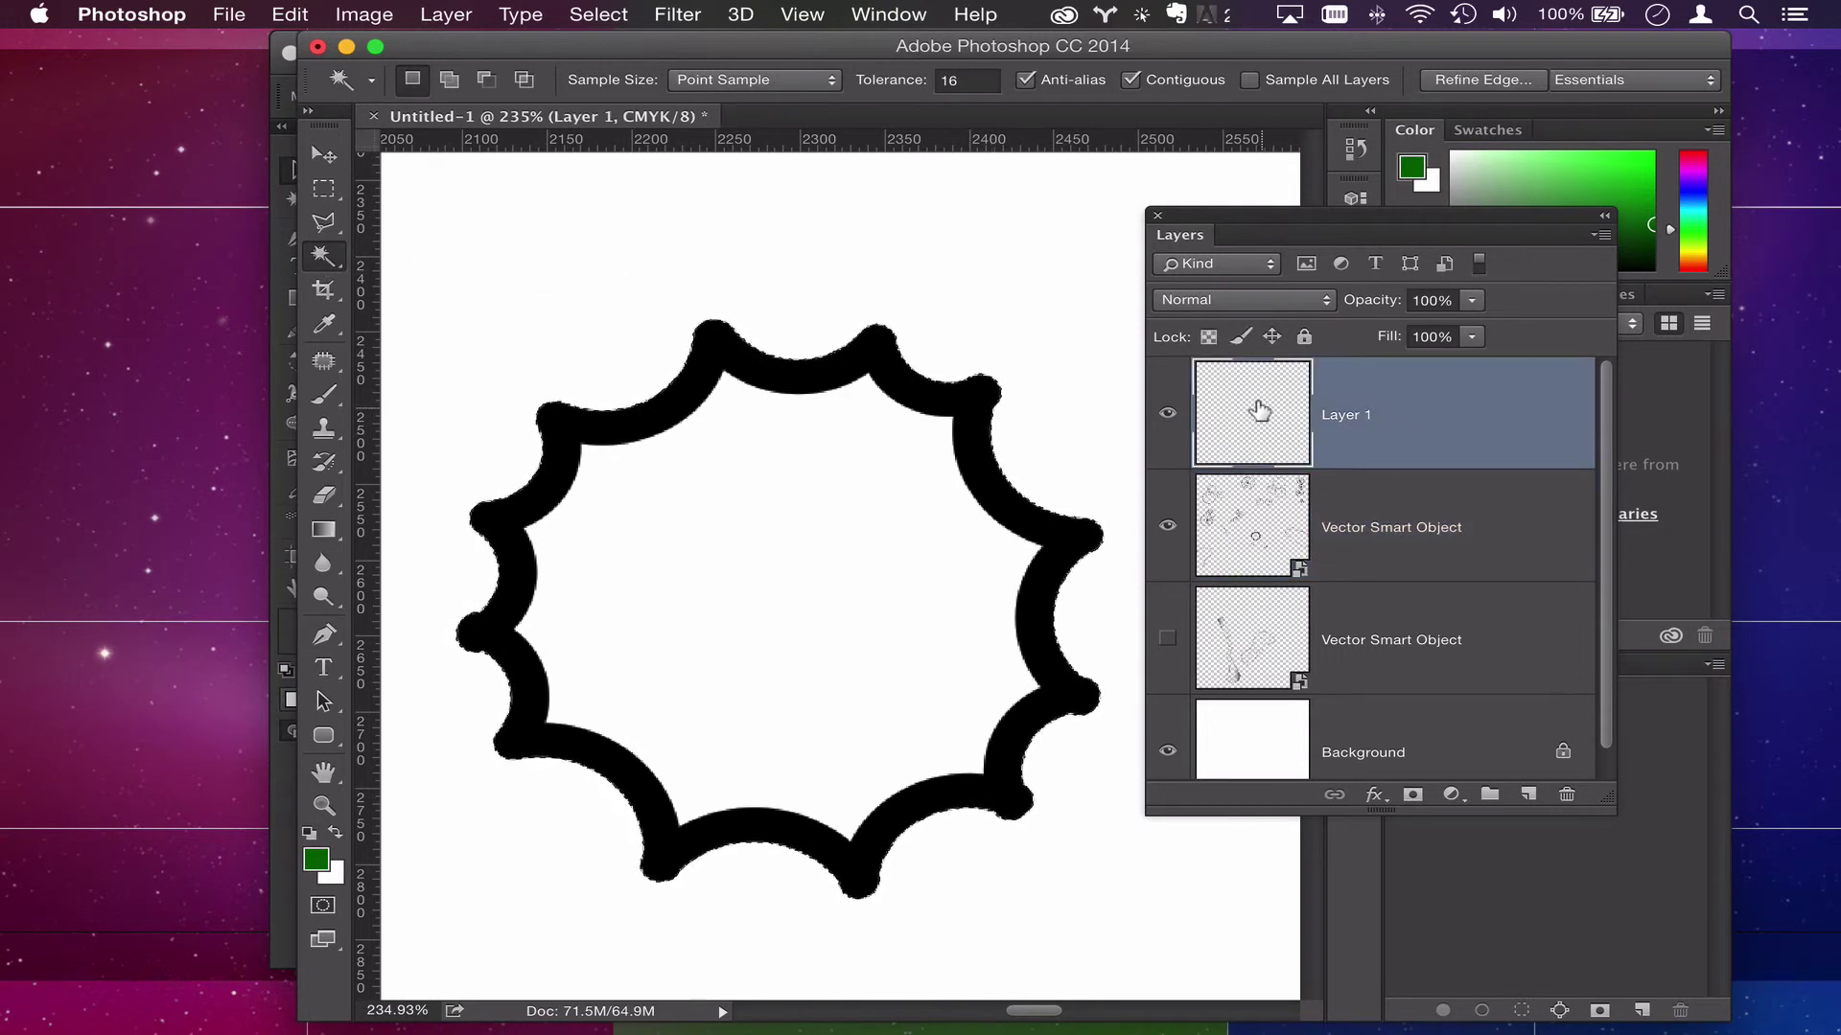
left_click(1412, 794)
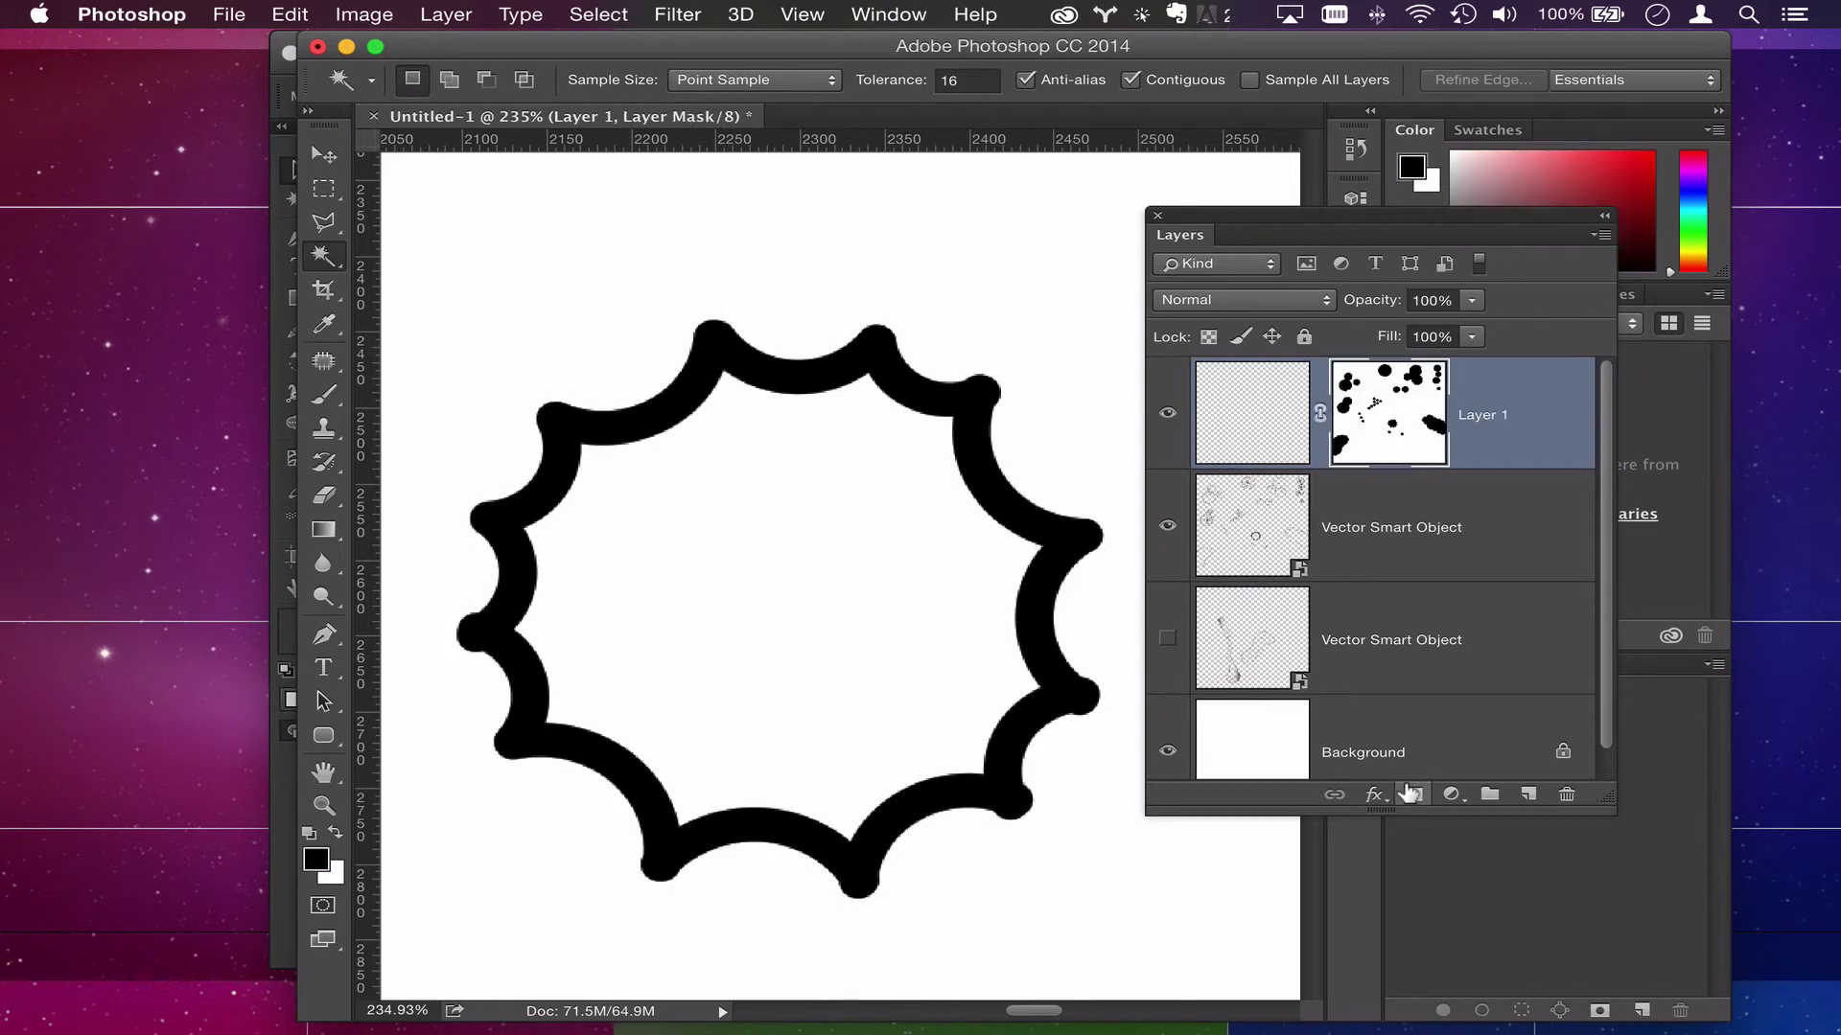
left_click(1381, 484)
left_click(1450, 586, "shift")
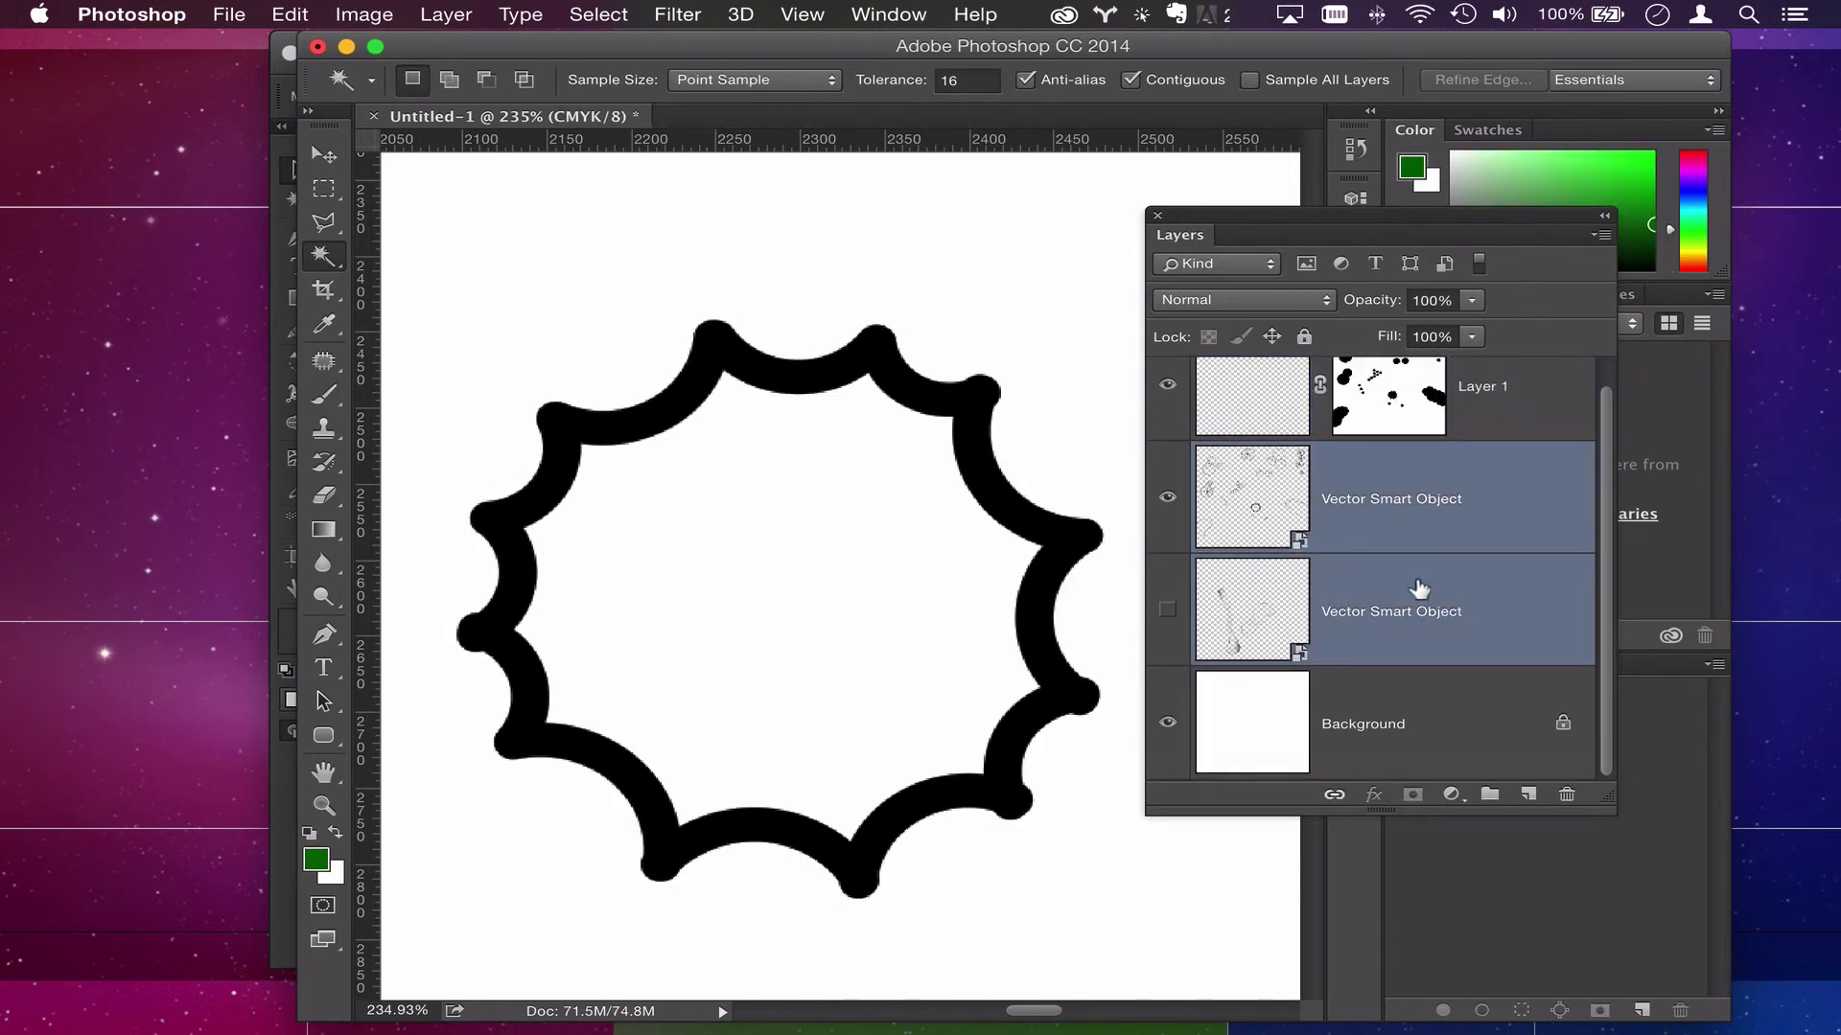
key("super+Tab")
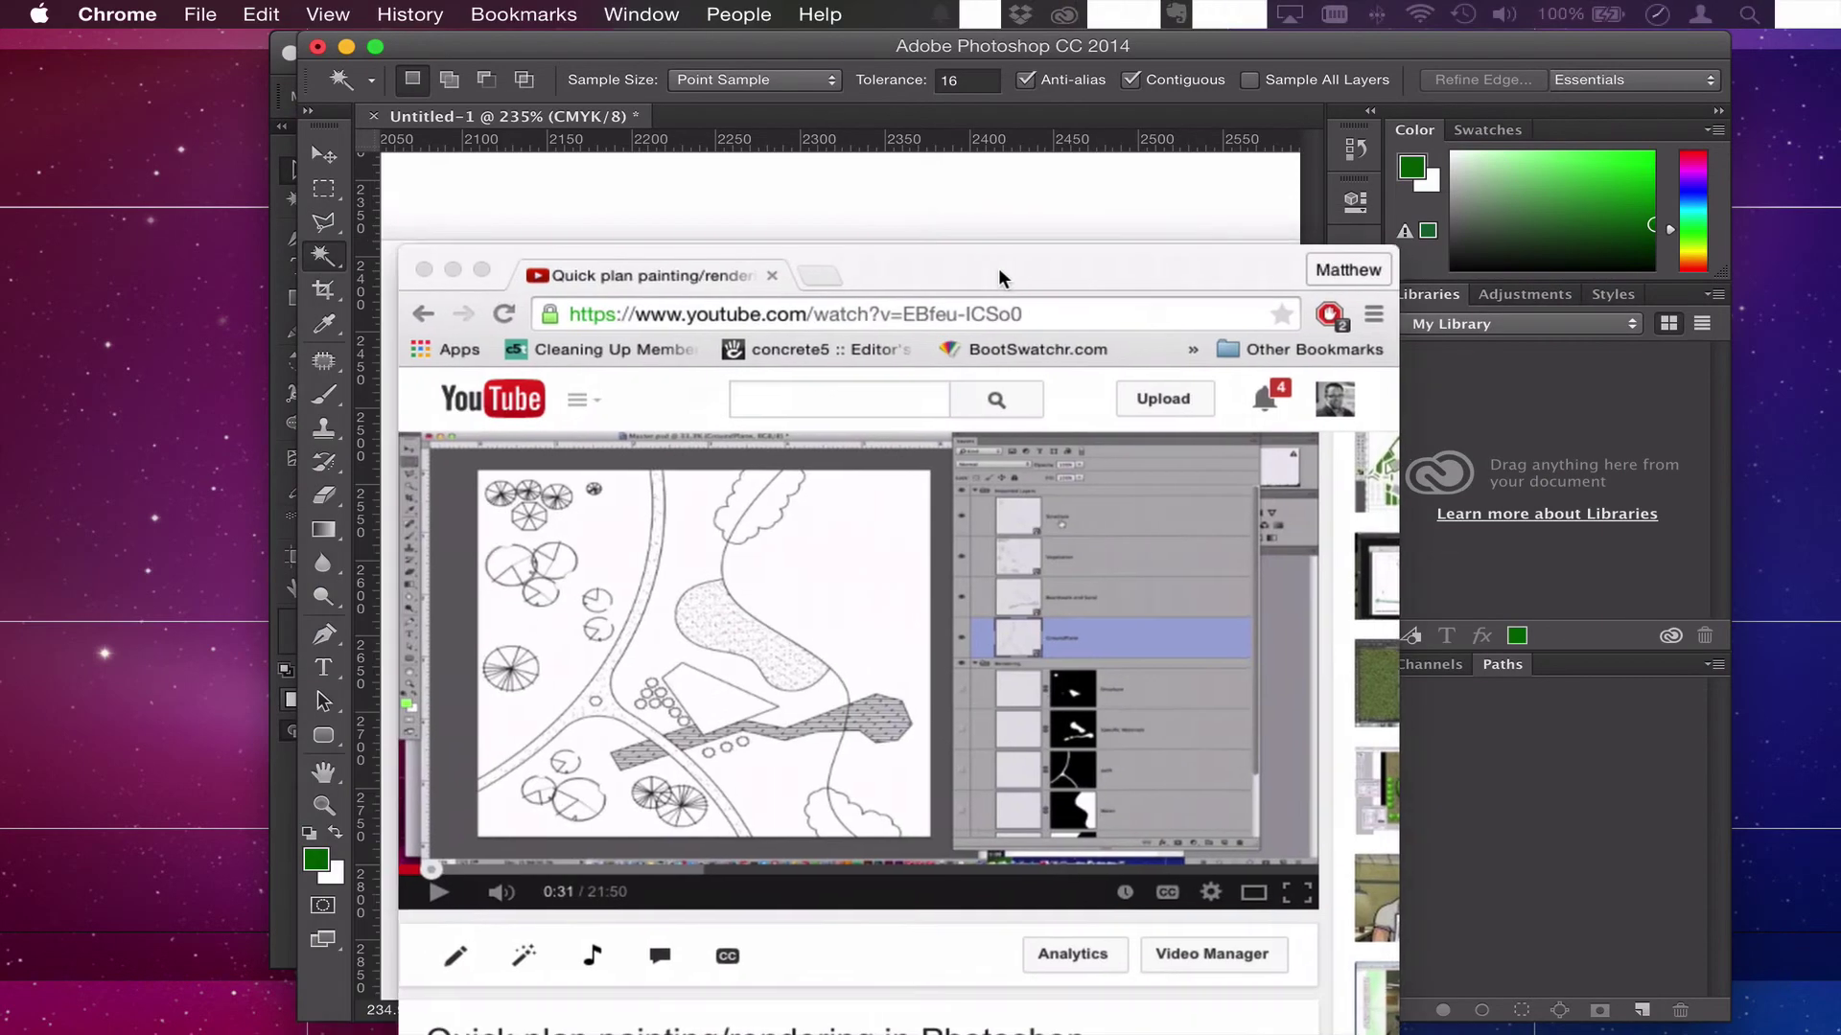
left_click_drag(998, 267, 986, 174)
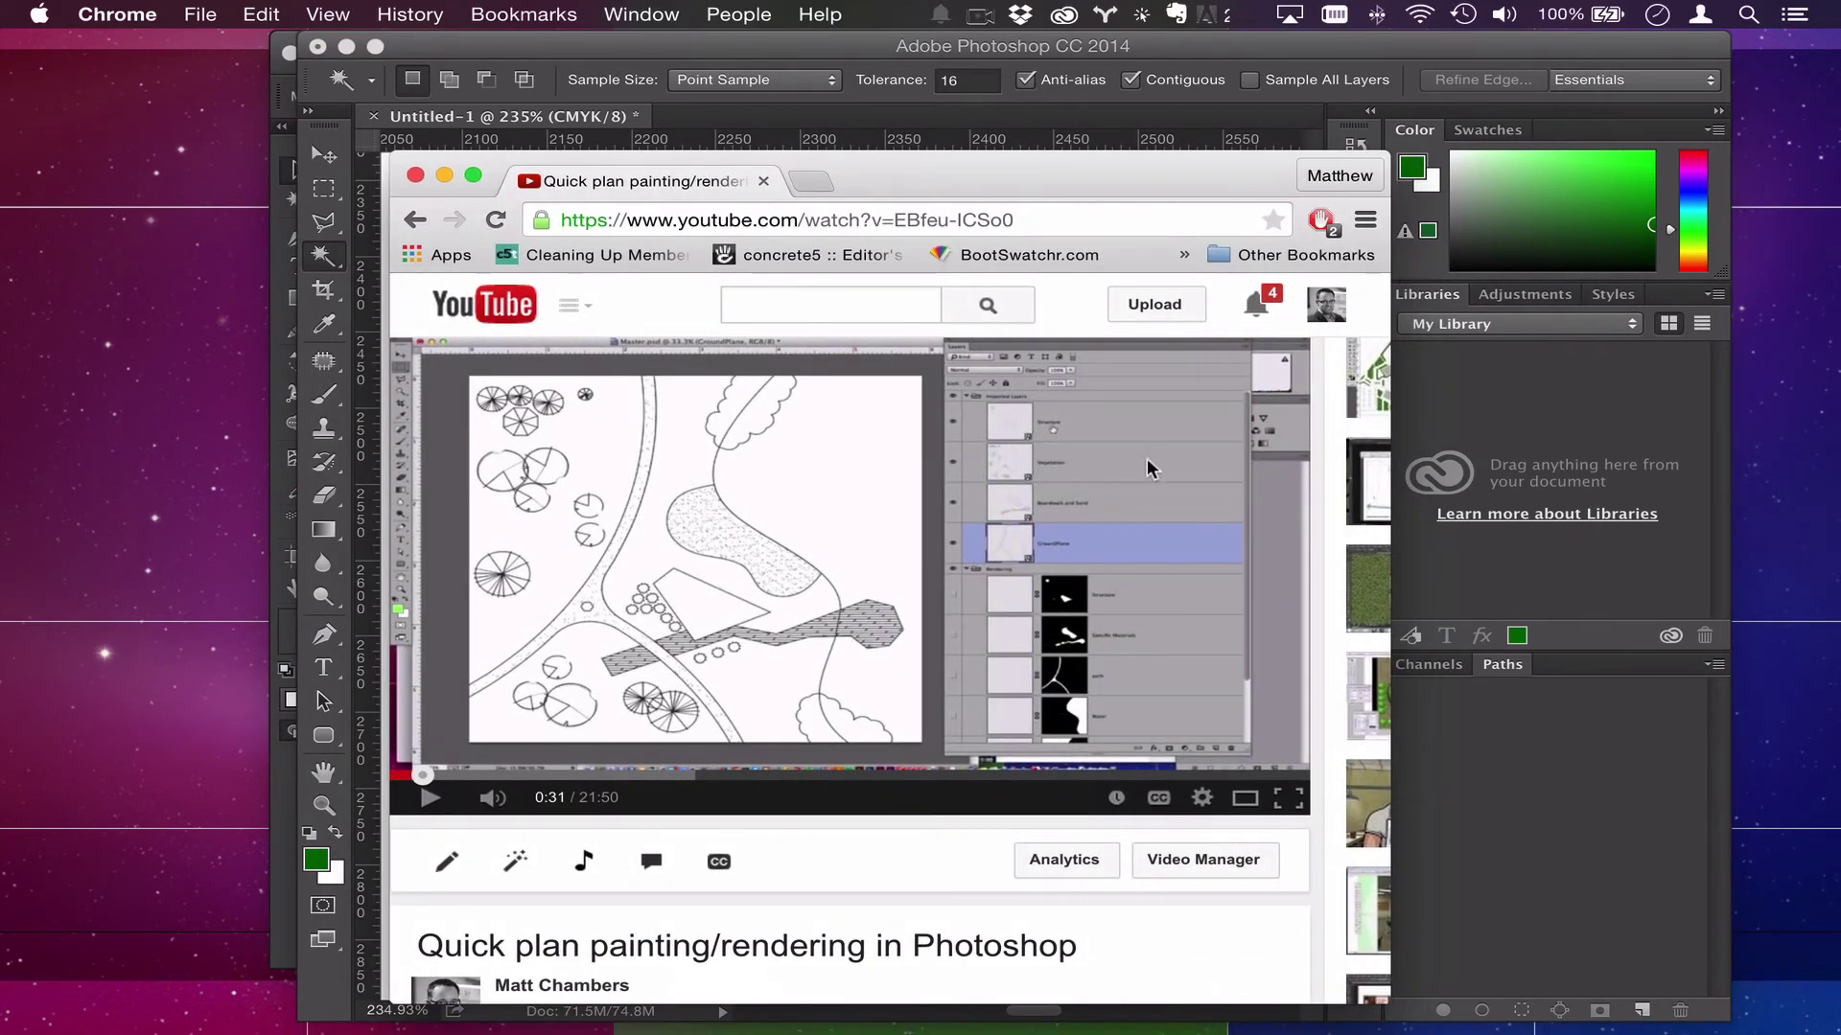
key("super+Tab")
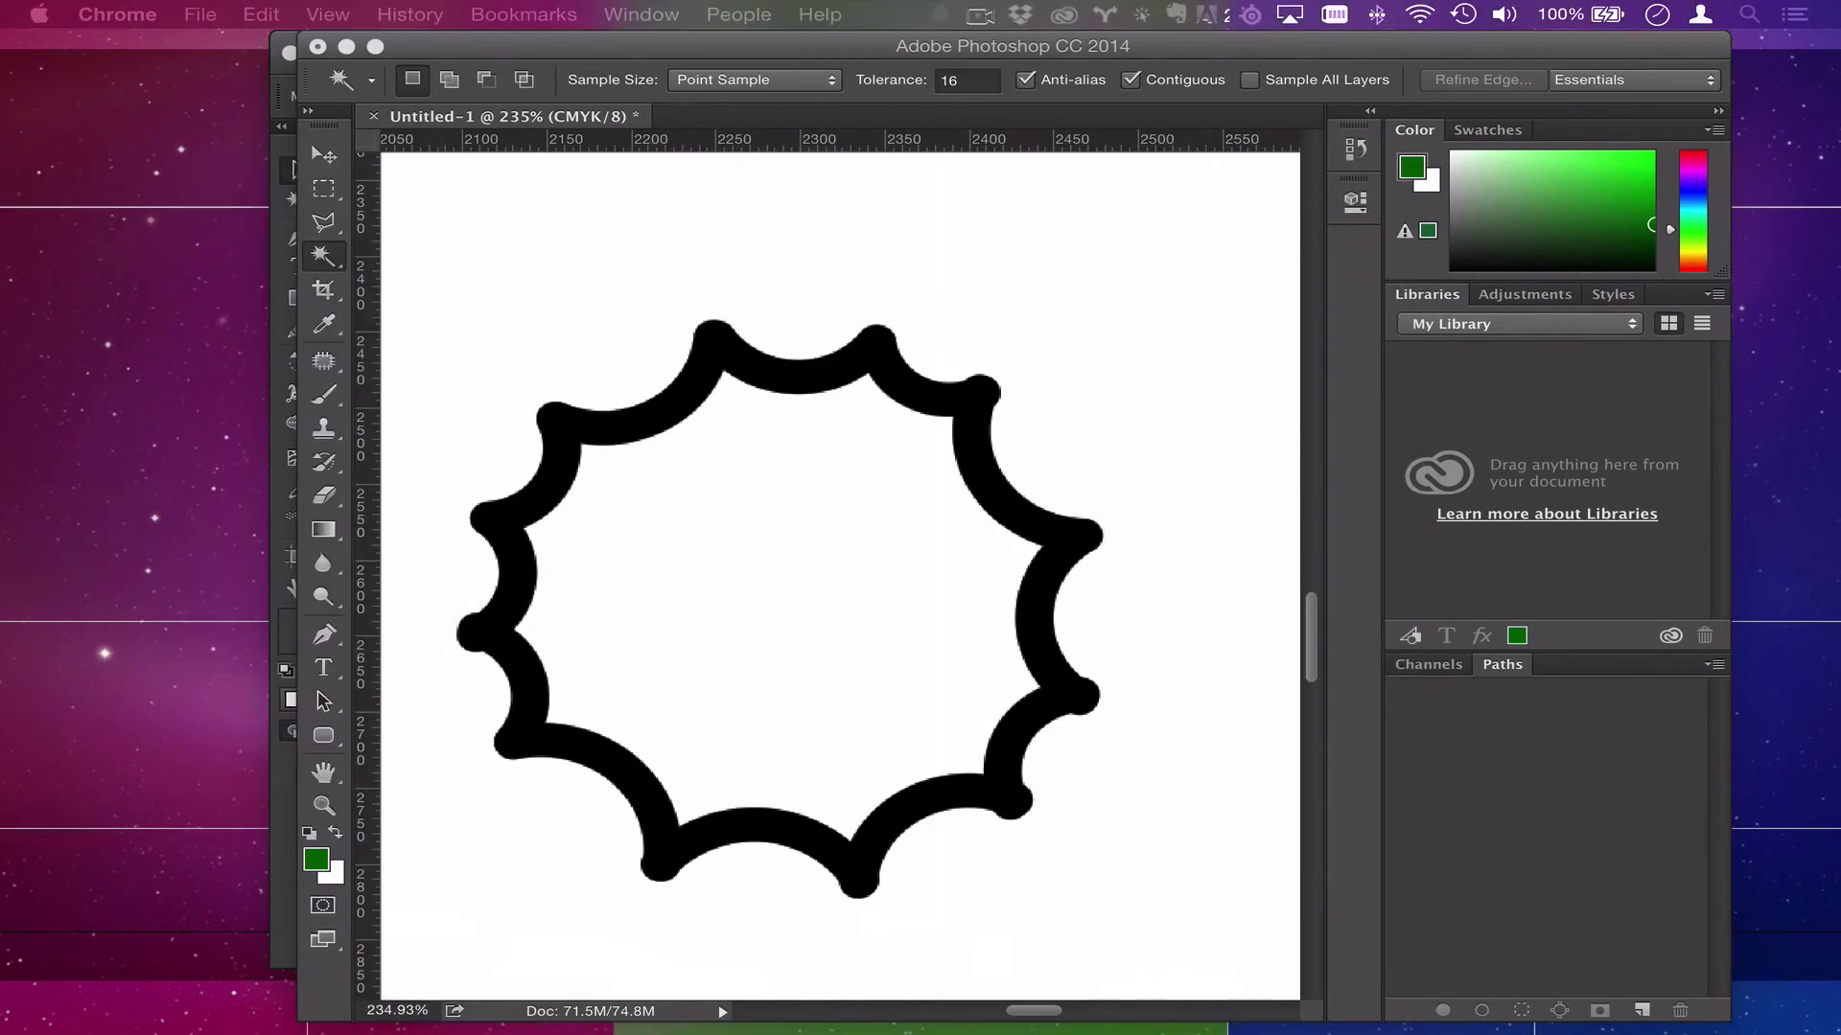